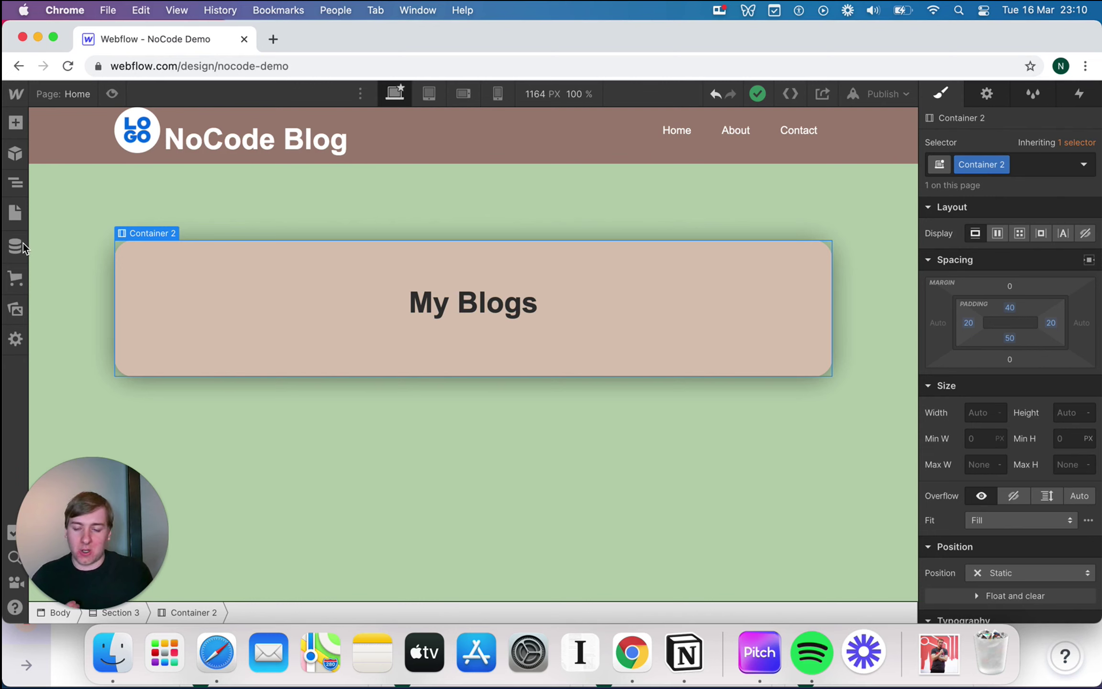
Open the Blog Posts collection and look through the '7 Must Have Tools For Web Designers' post
left_click(14, 247)
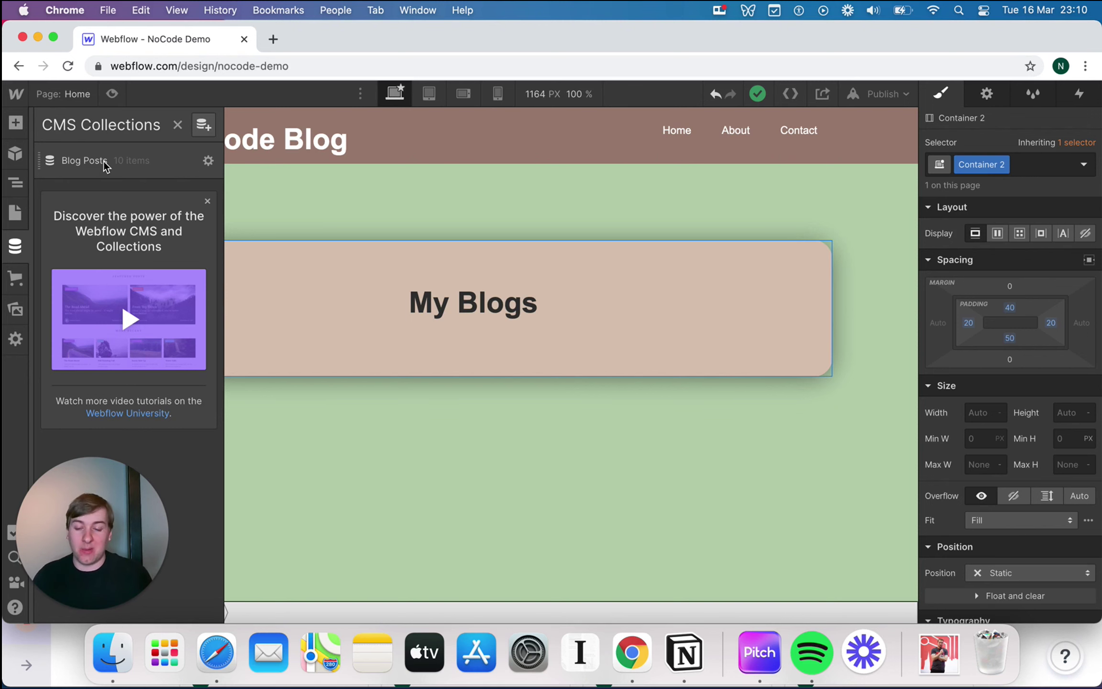
left_click(105, 165)
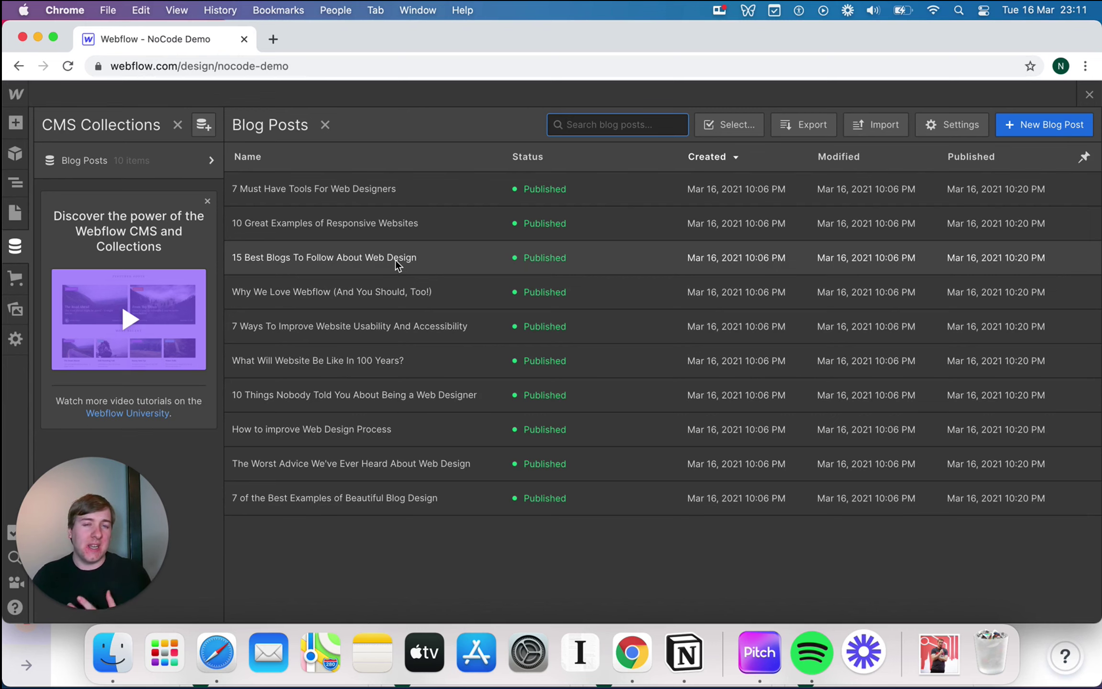
left_click(408, 197)
scroll(615, 342, "down", 5)
scroll(615, 342, "down", 5)
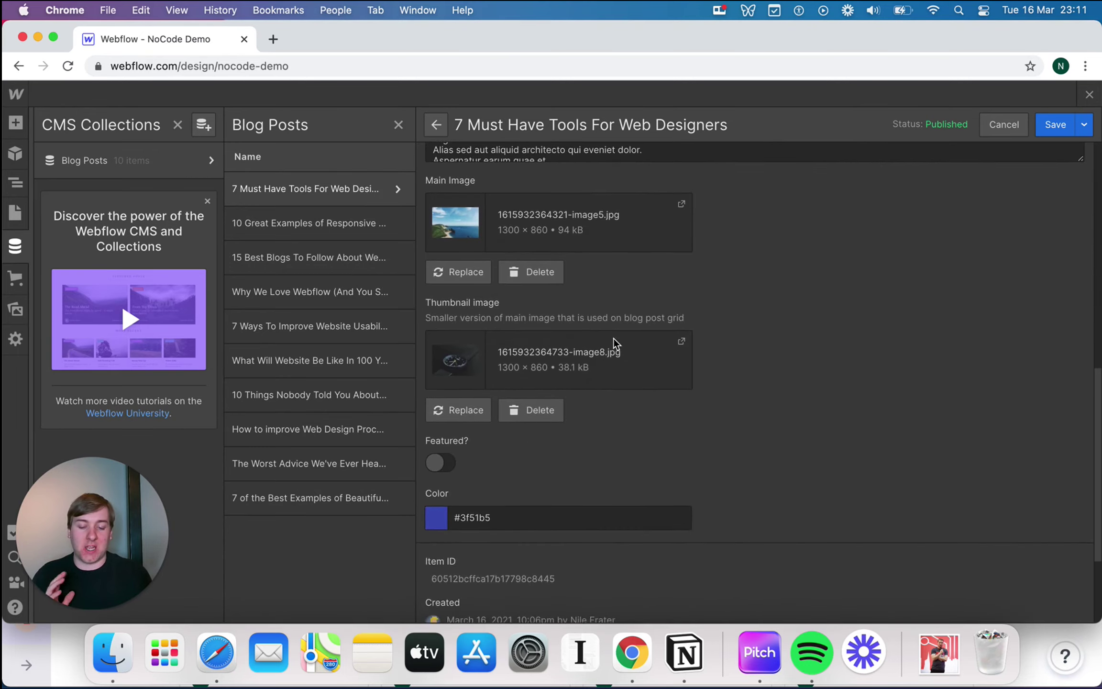
scroll(615, 341, "up", 10)
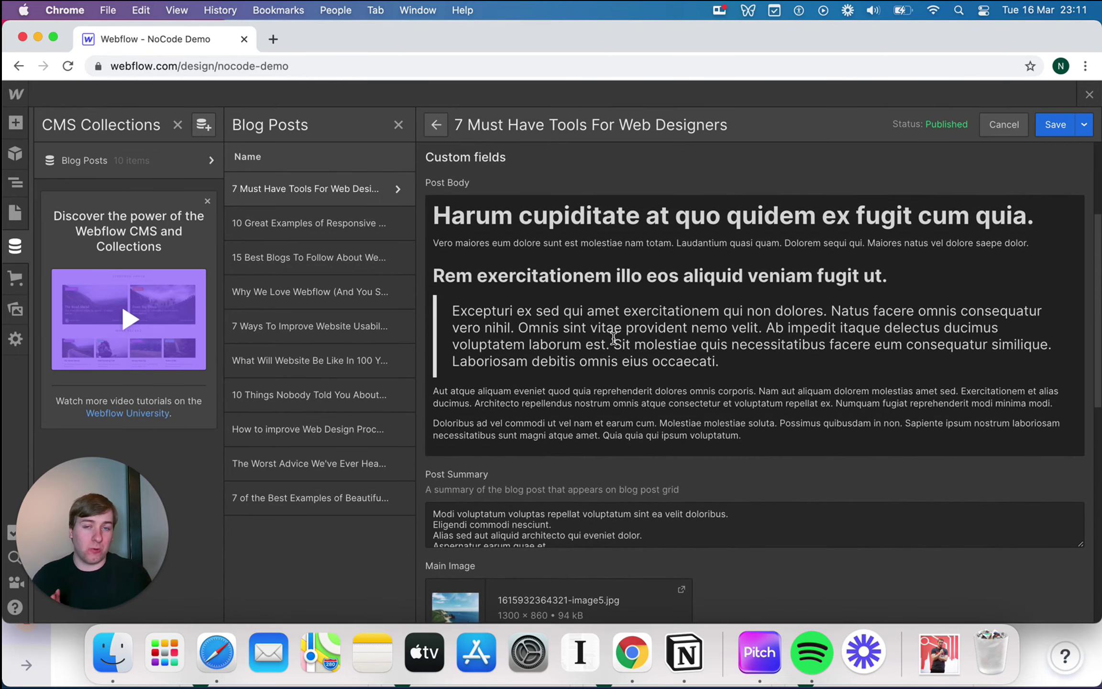
scroll(614, 338, "up", 3)
scroll(614, 339, "down", 6)
scroll(528, 340, "down", 4)
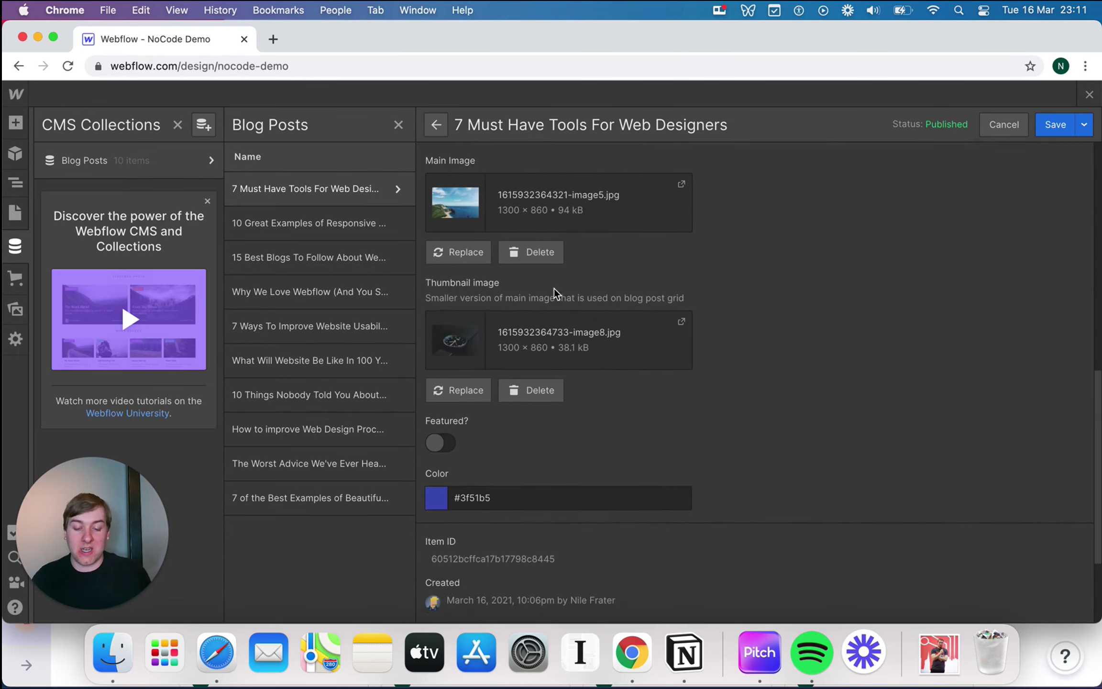
scroll(531, 473, "down", 3)
scroll(533, 474, "up", 15)
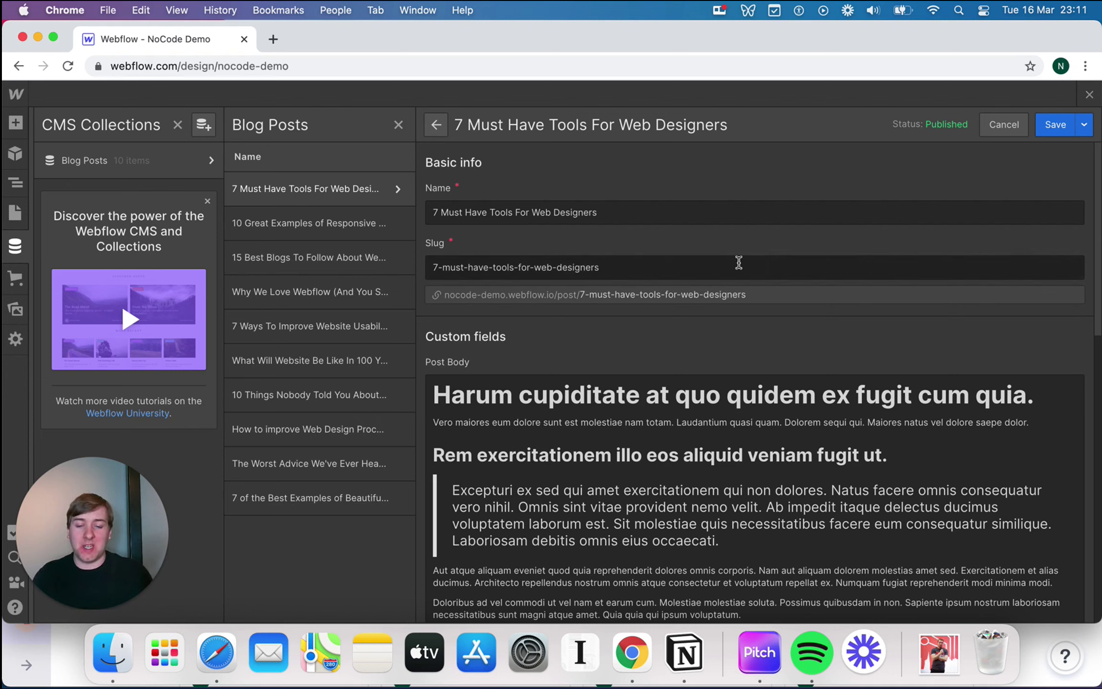
scroll(582, 244, "down", 3)
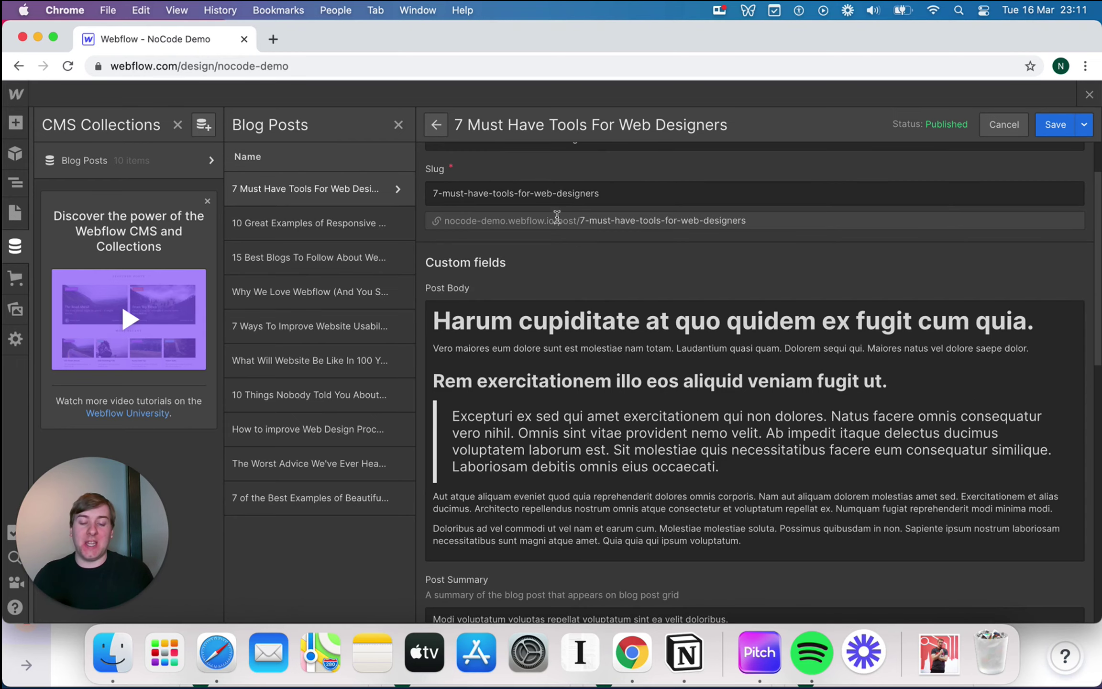
scroll(538, 205, "down", 4)
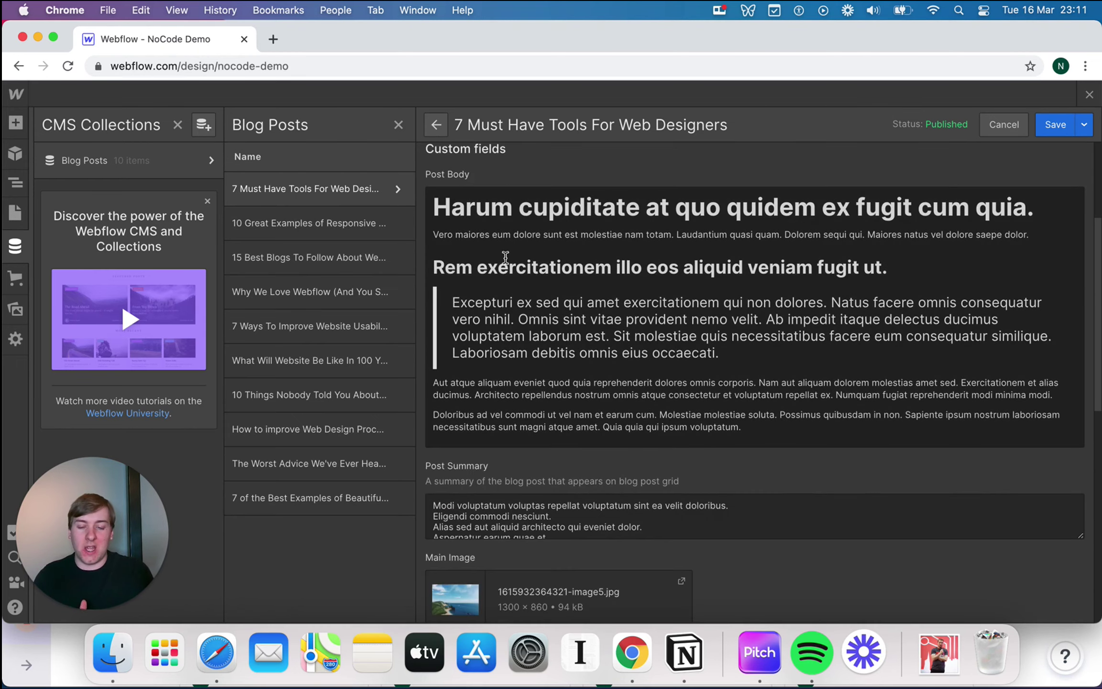
Read down through that post's body text
left_click(492, 258)
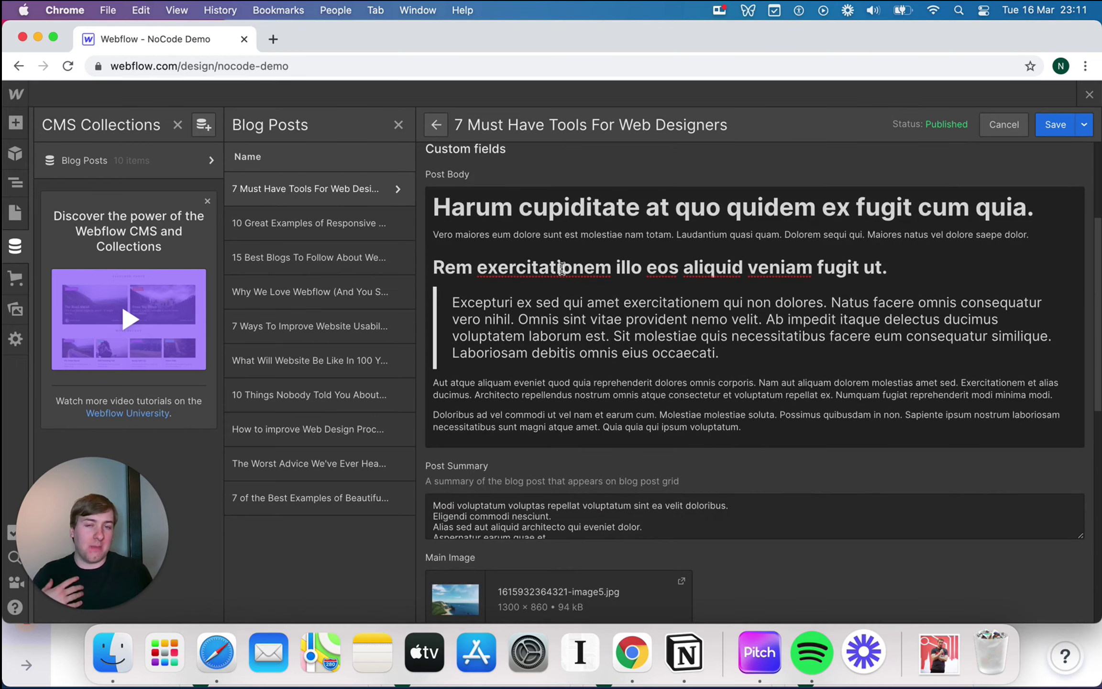
scroll(562, 268, "down", 4)
scroll(530, 348, "down", 3)
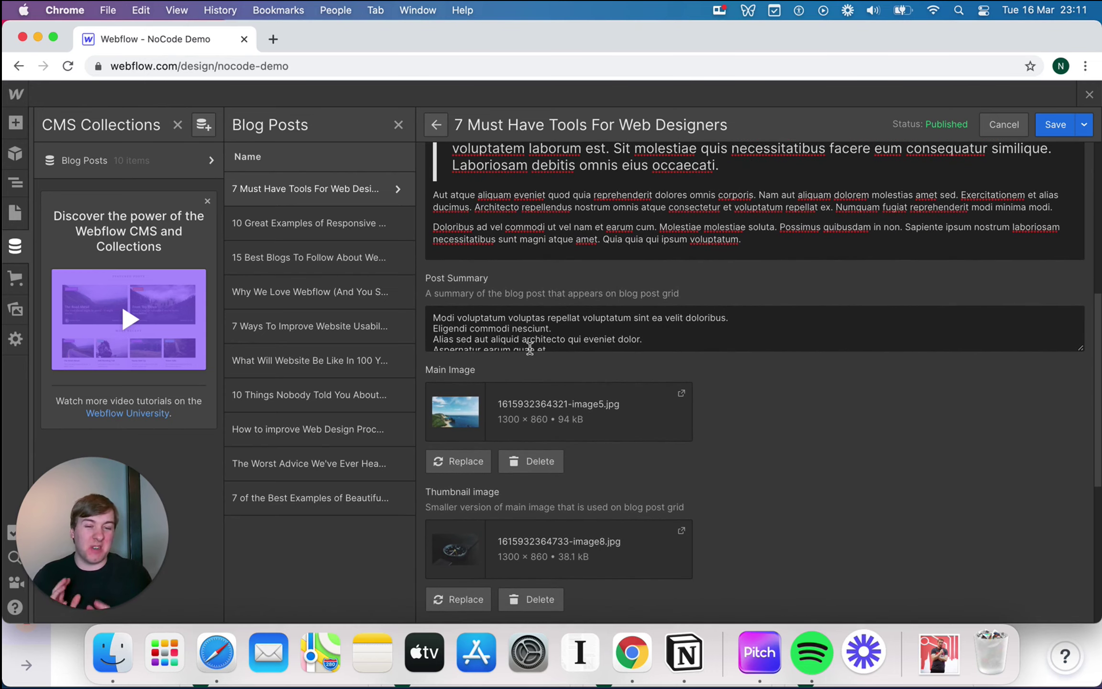
scroll(530, 349, "down", 2)
scroll(616, 375, "down", 3)
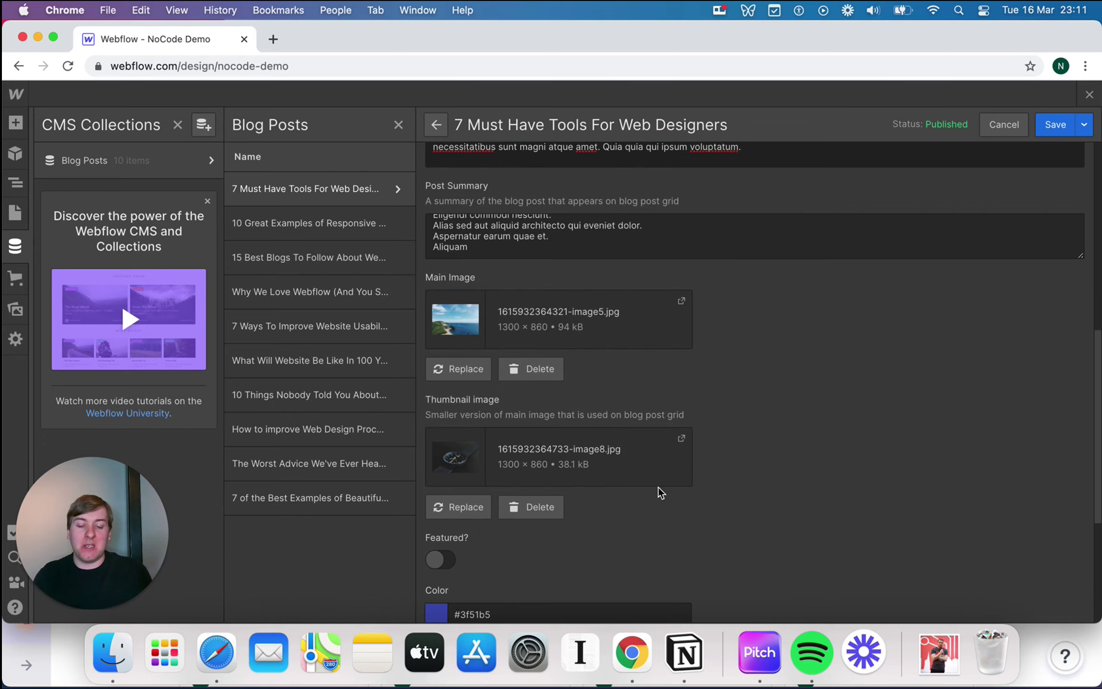
scroll(658, 488, "down", 5)
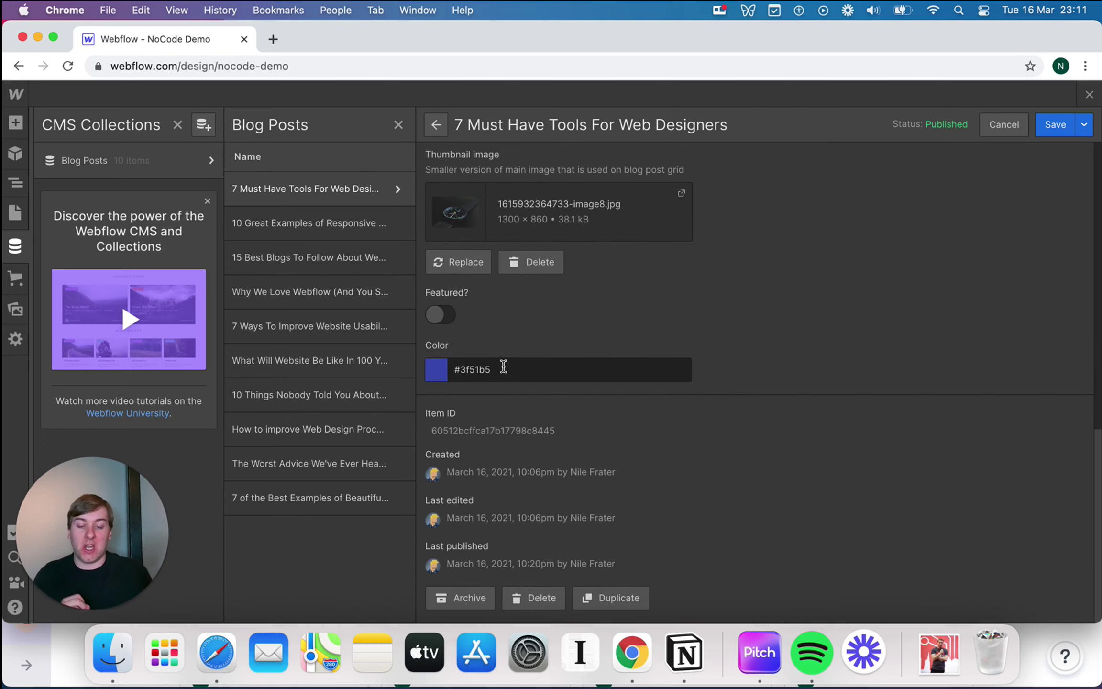
Check the '7 Ways To Improve Website Usability And Accessibility' post's #00bcd4 Color, then discard changes
left_click(348, 312)
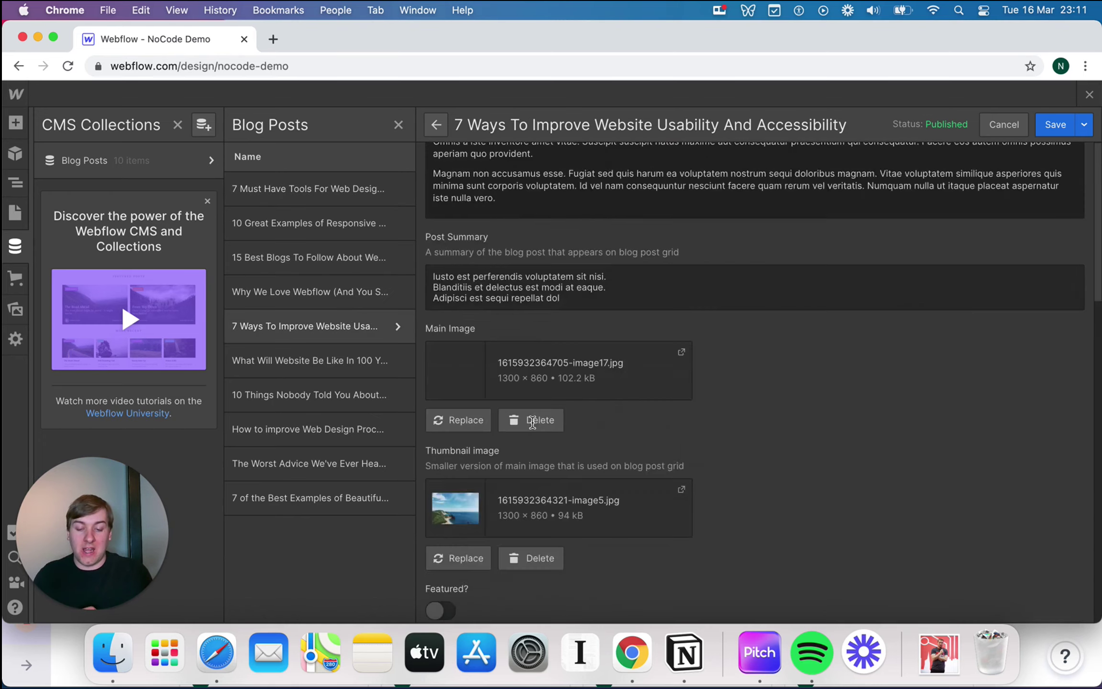
scroll(532, 423, "down", 8)
scroll(532, 422, "down", 4)
left_click(516, 411)
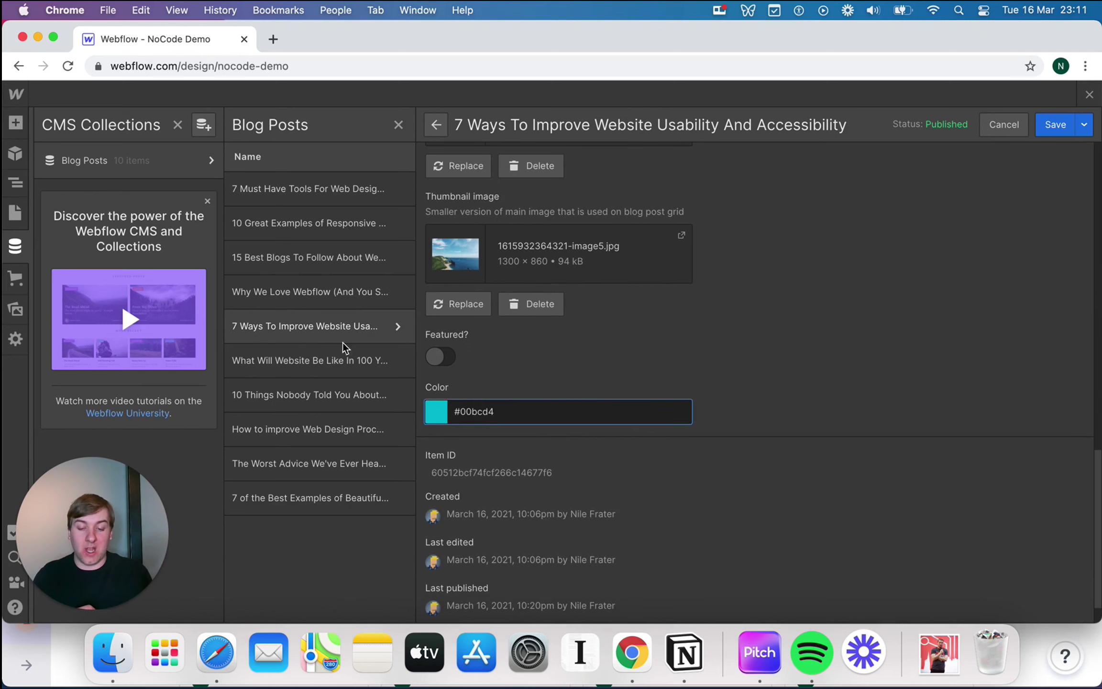
triple_click(488, 411)
scroll(524, 423, "up", 10)
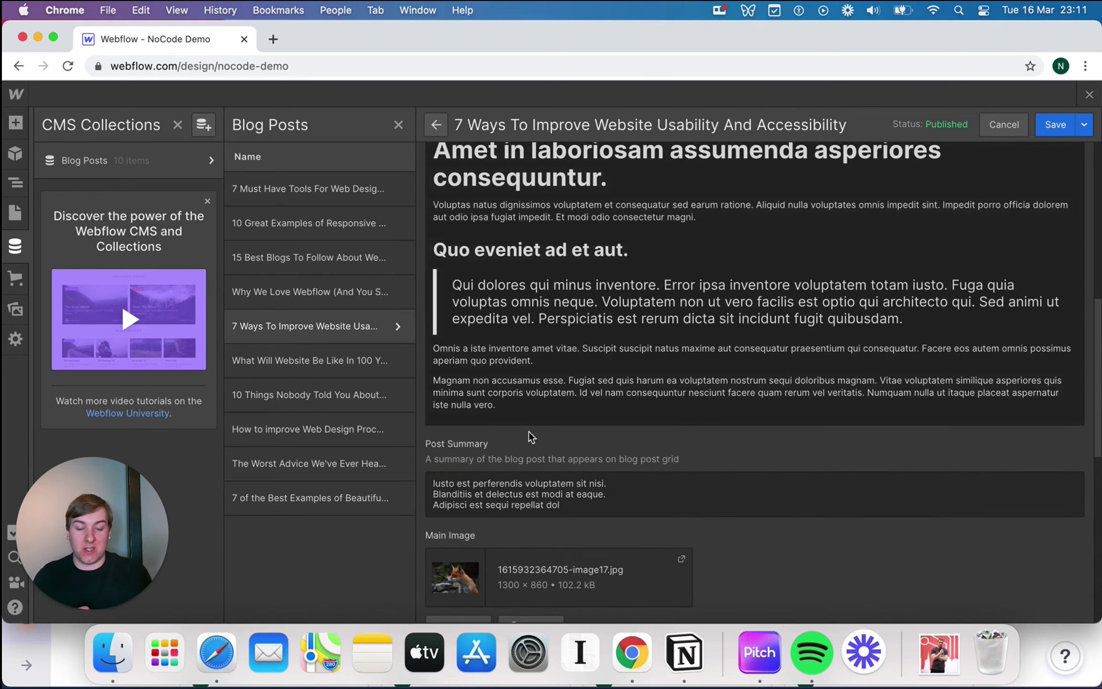
scroll(493, 479, "up", 10)
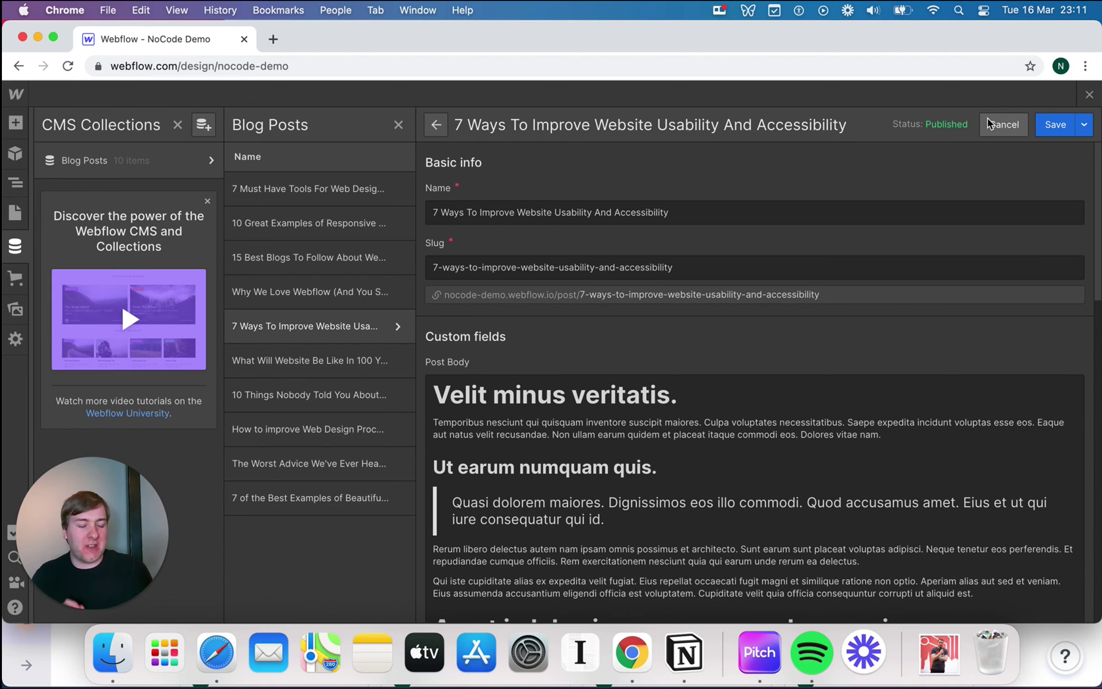
left_click(1005, 126)
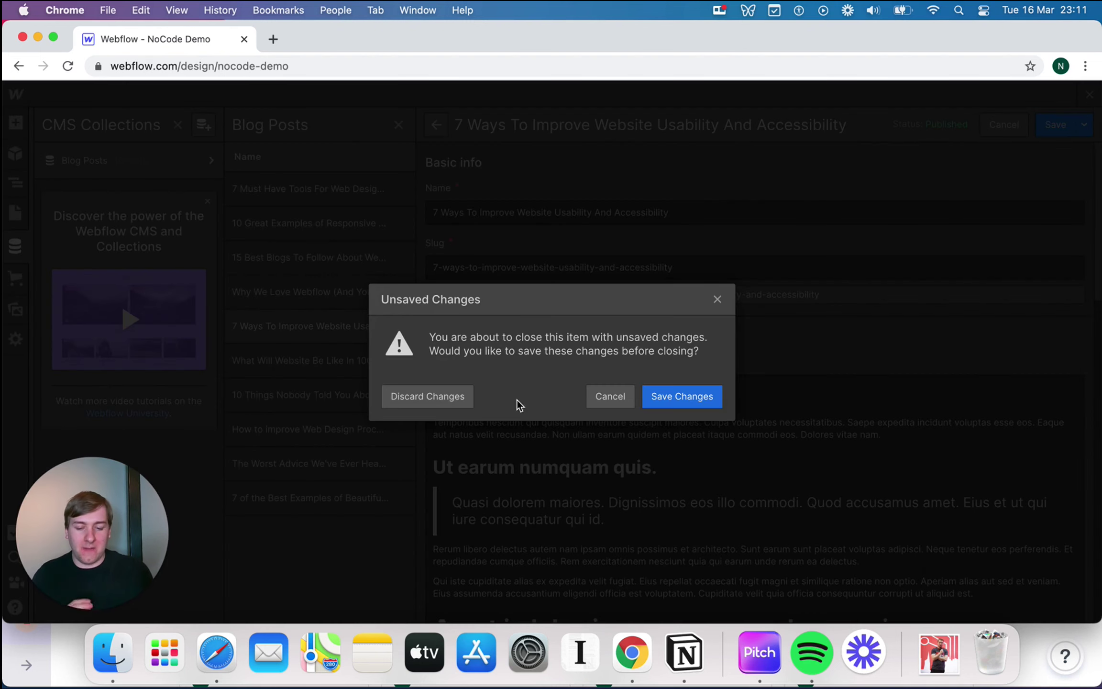
left_click(417, 397)
Place a Collection List under the My Blogs heading without choosing a source yet
left_click(1091, 94)
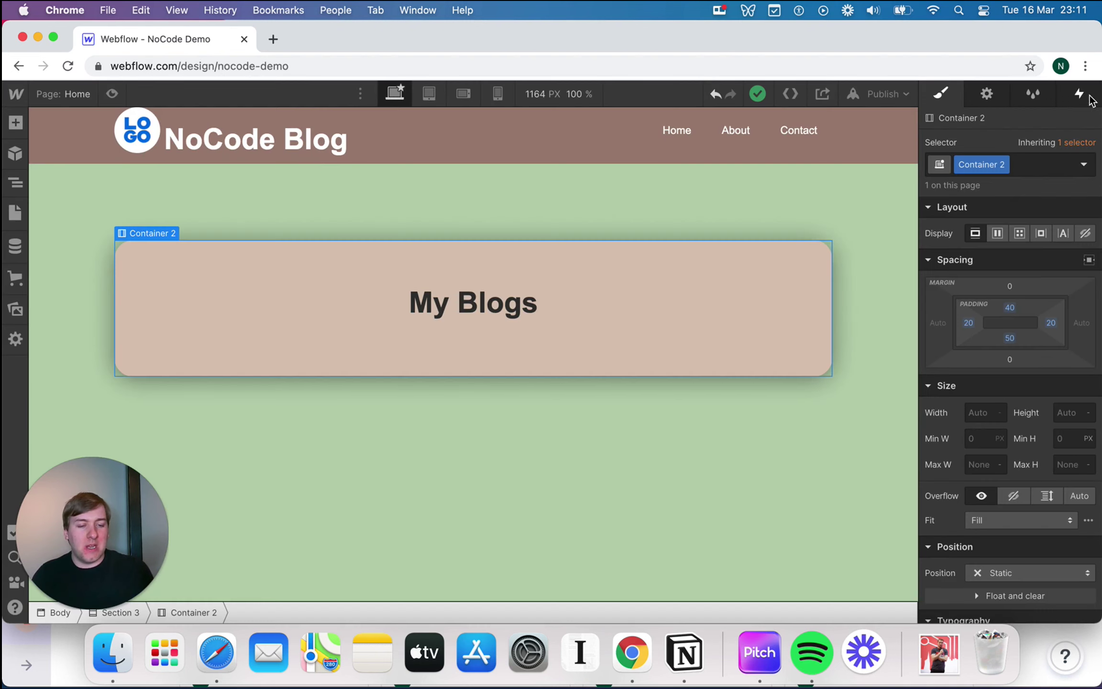
left_click(15, 123)
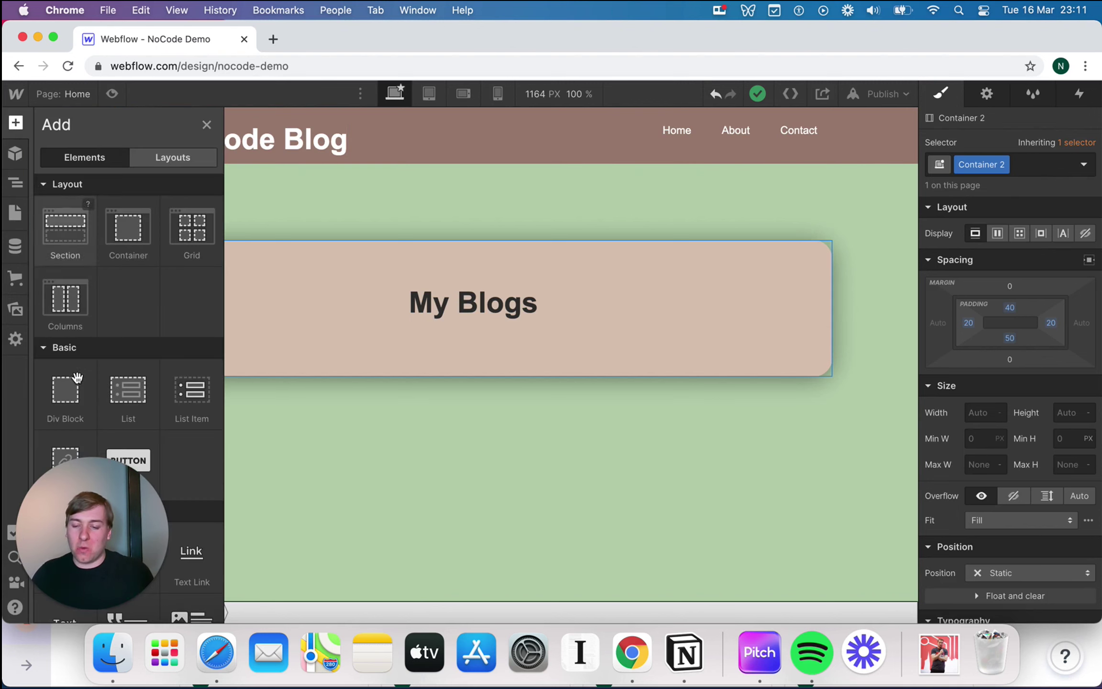
scroll(79, 384, "down", 3)
scroll(79, 384, "down", 5)
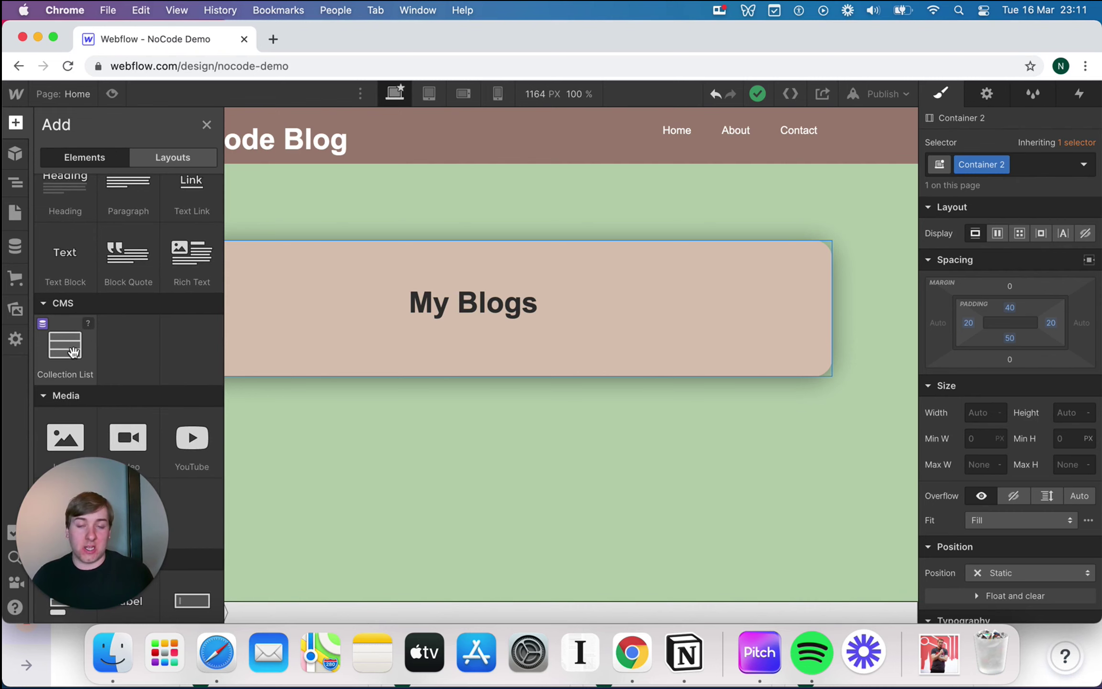
left_click_drag(73, 353, 364, 342)
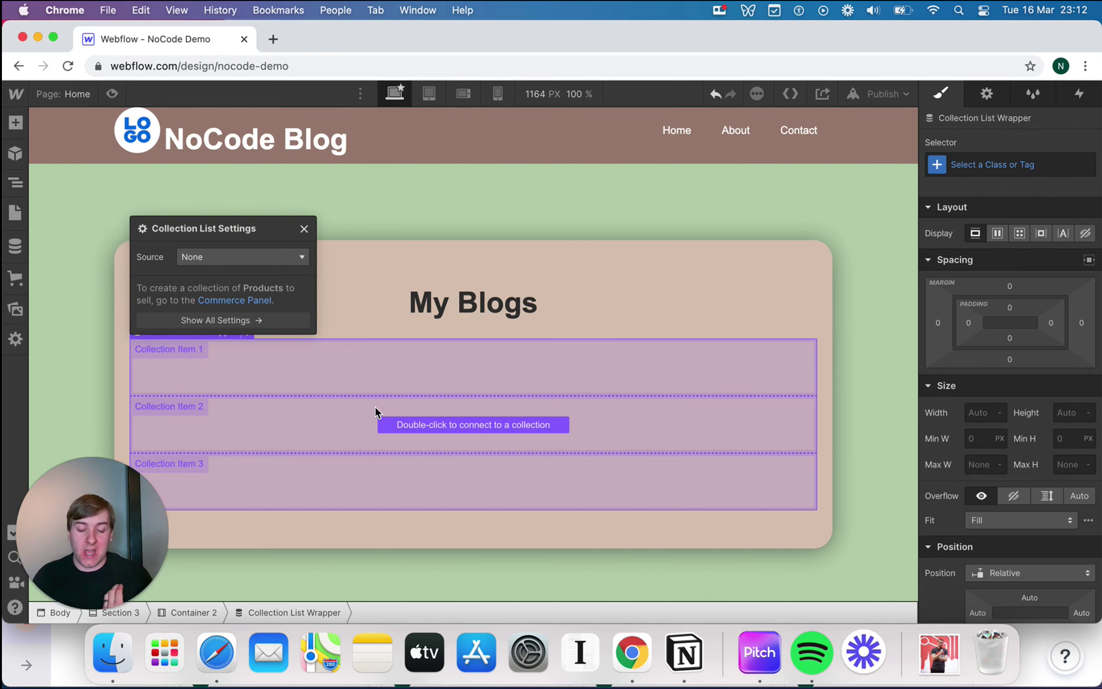
left_click(290, 256)
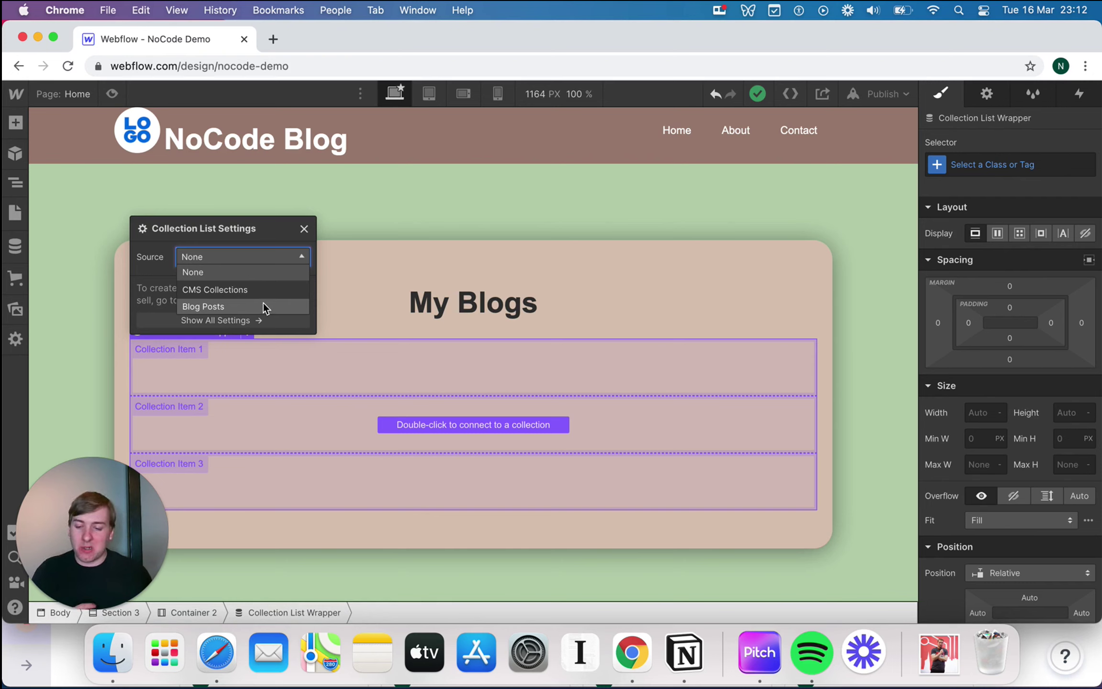
left_click(162, 253)
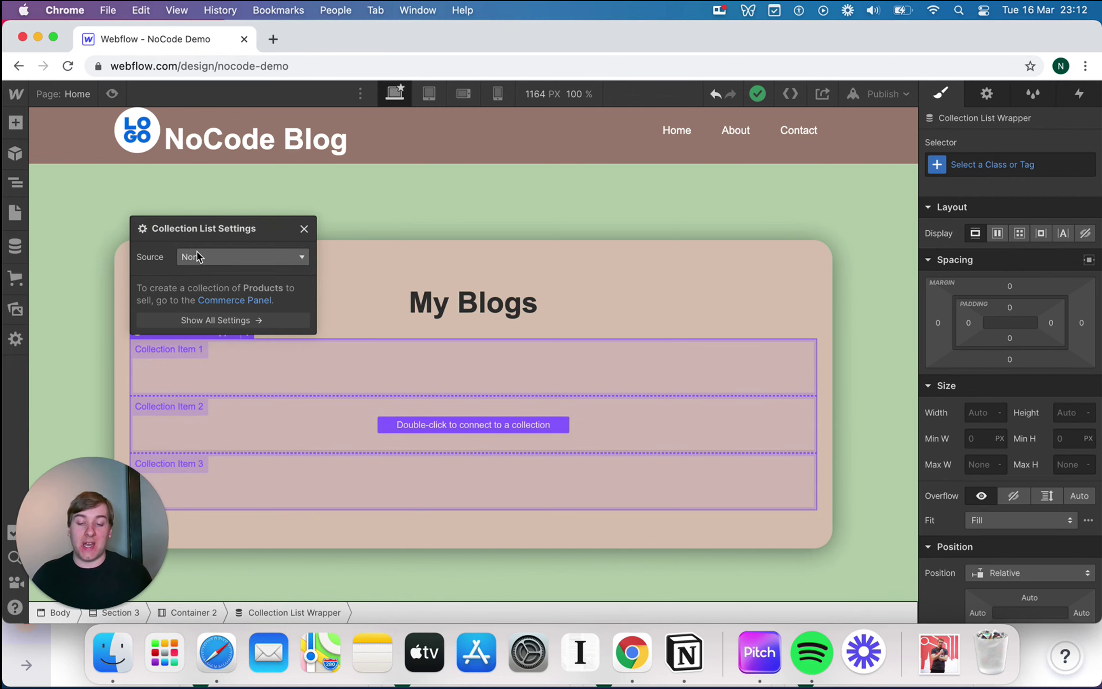
left_click(97, 190)
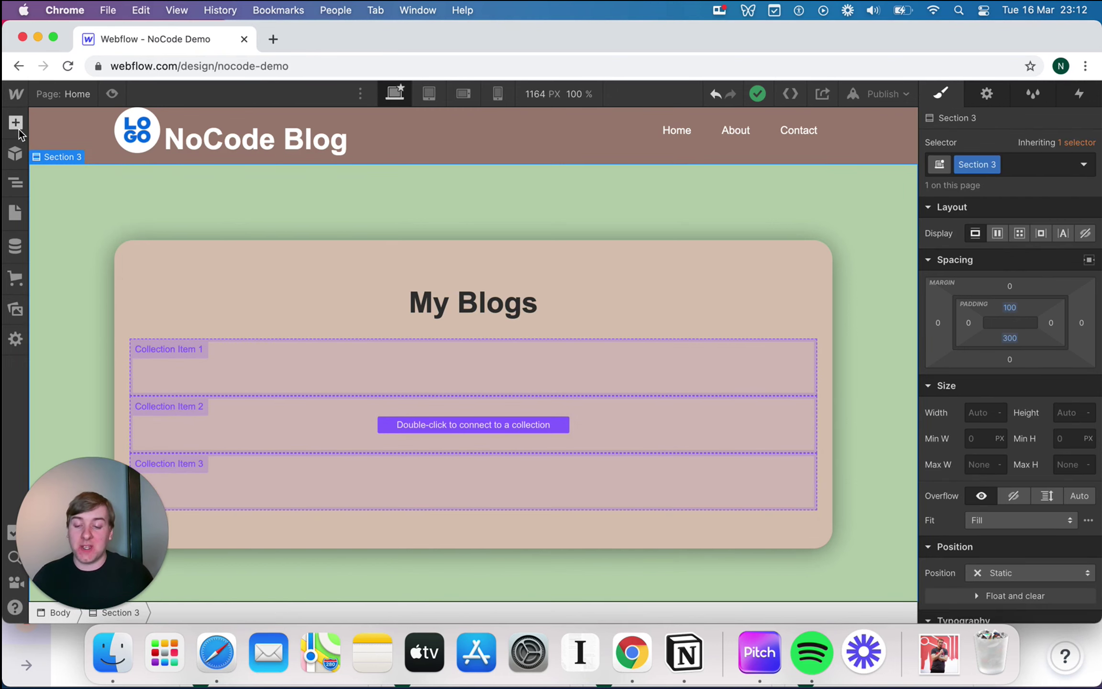
Drop a Div Block above the collection items, then delete the empty div
left_click(17, 126)
left_click_drag(73, 403, 399, 328)
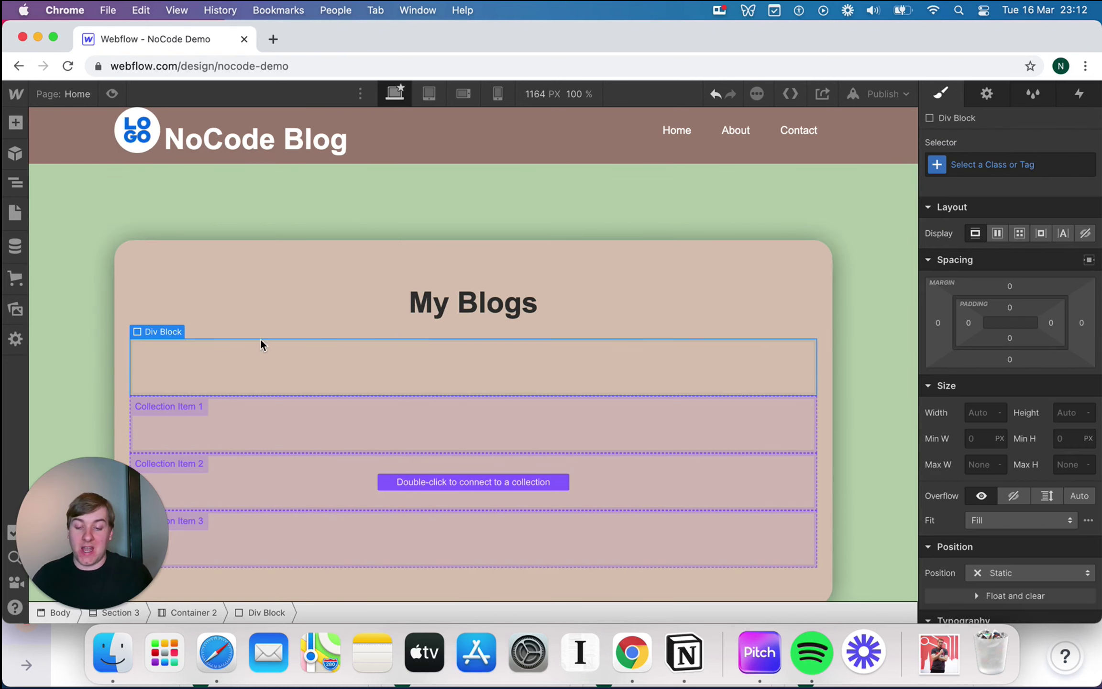
left_click(607, 325)
left_click(378, 359)
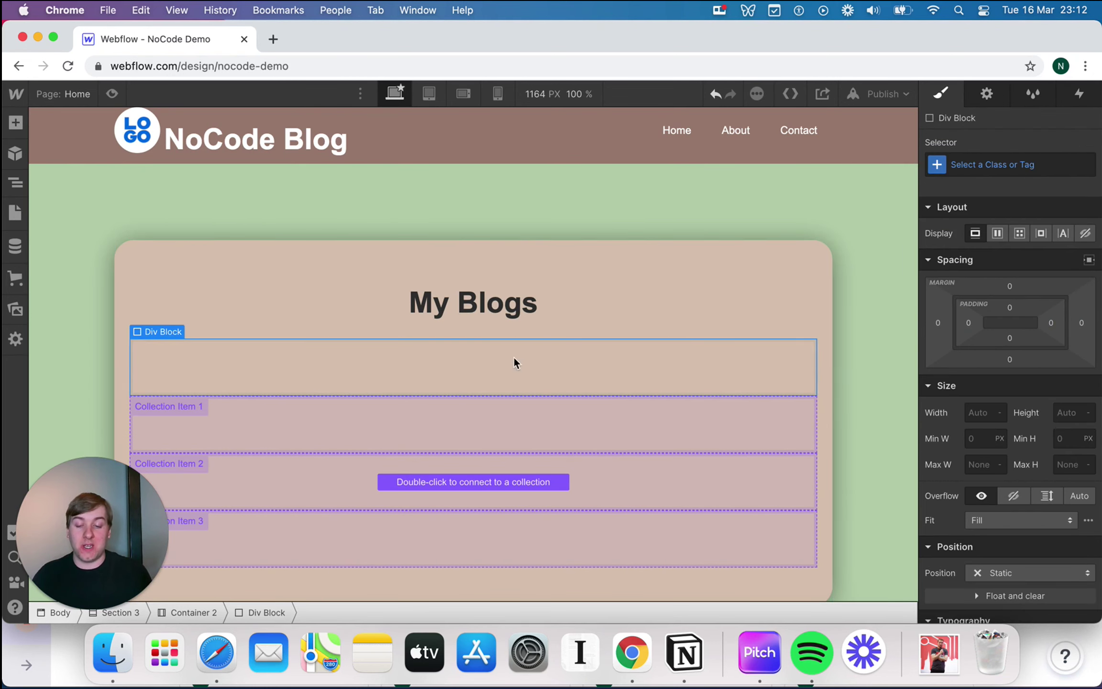
key("Delete")
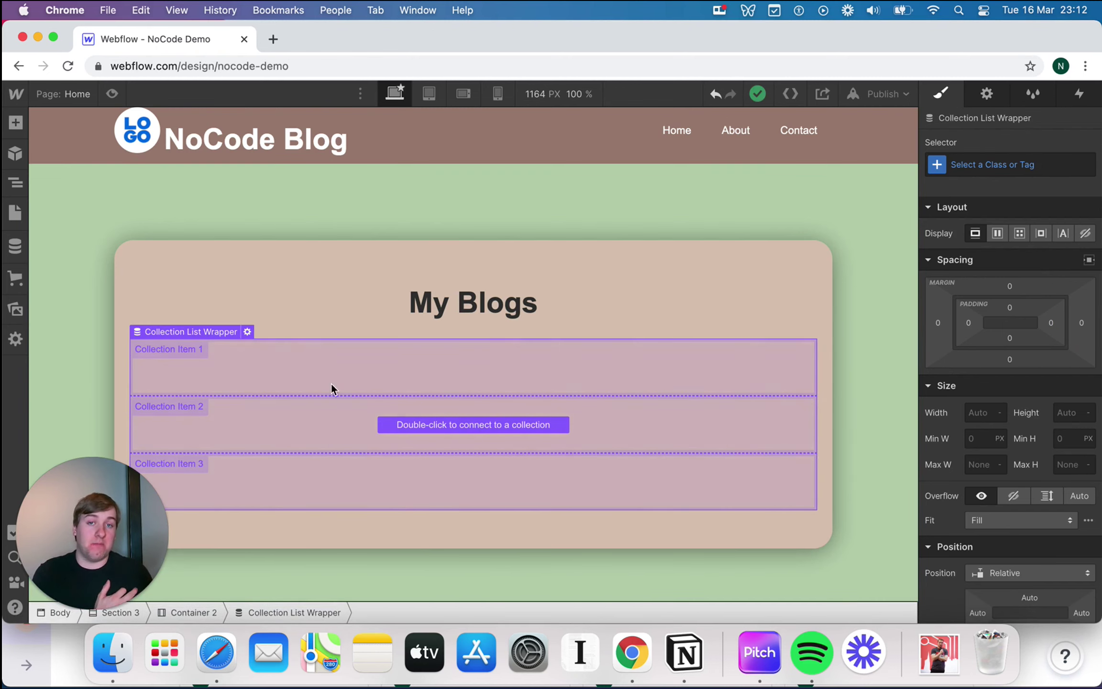
Connect the collection list to the Blog Posts collection so all 10 titles appear
double_click(450, 399)
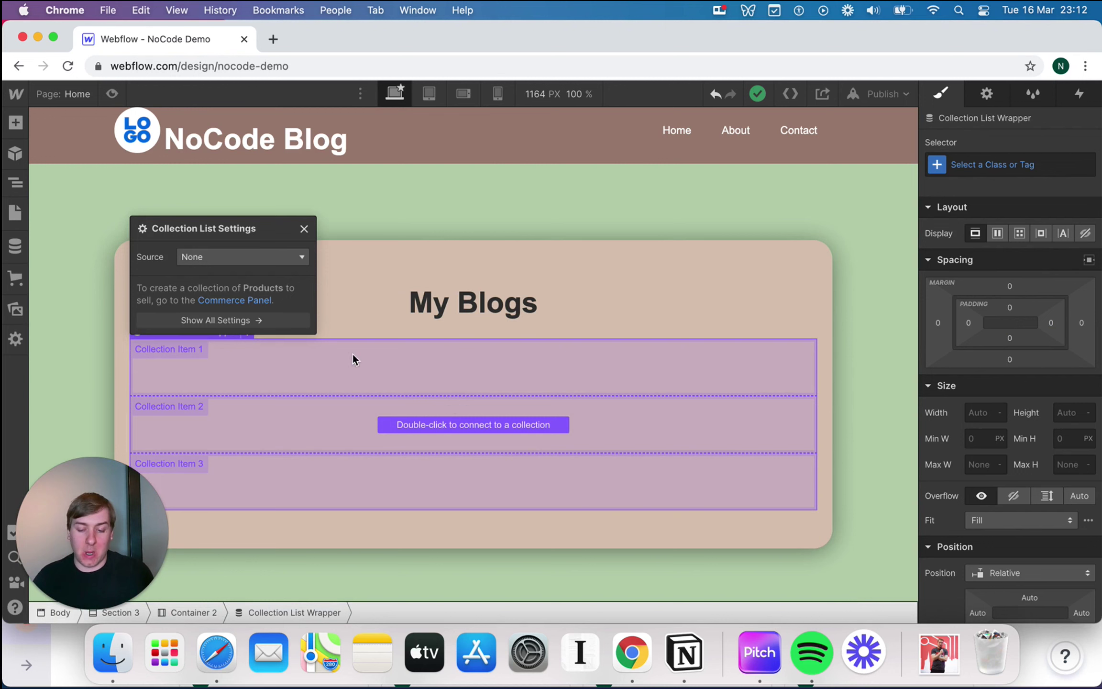
left_click(239, 262)
left_click(220, 308)
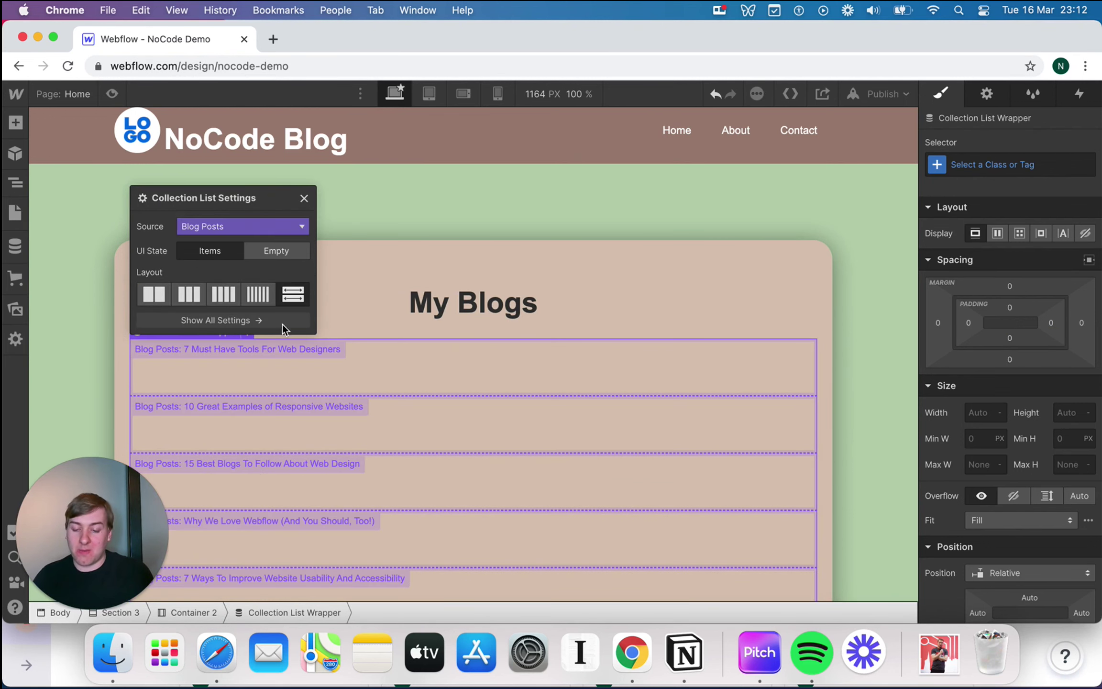
left_click(473, 278)
scroll(413, 393, "down", 3)
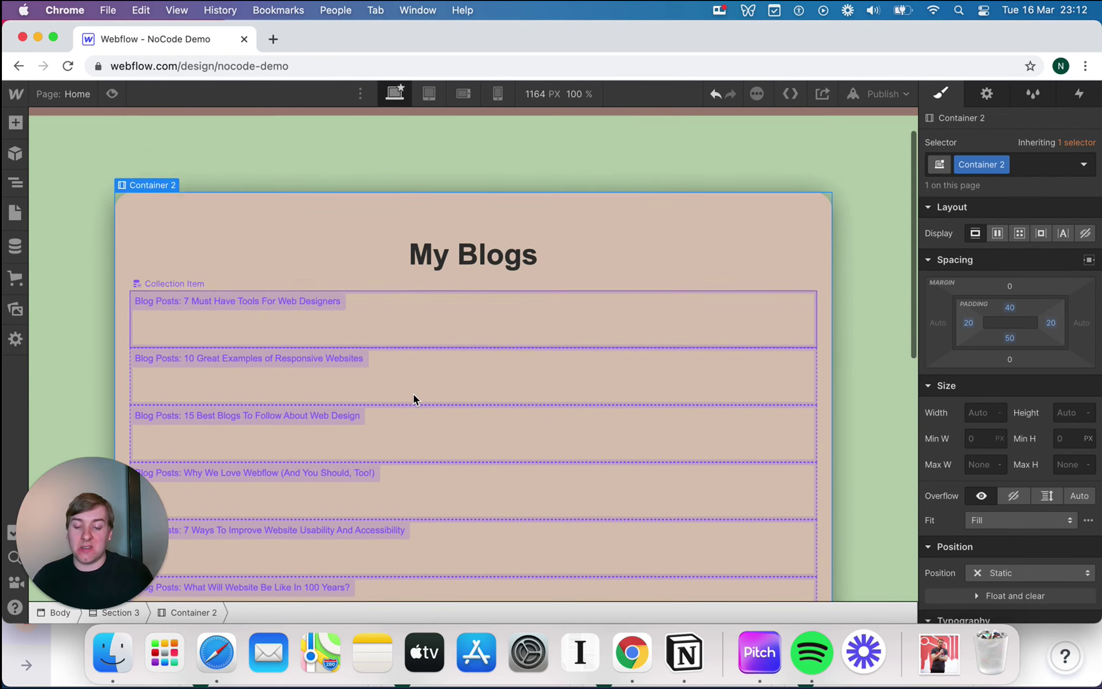
scroll(194, 278, "down", 5)
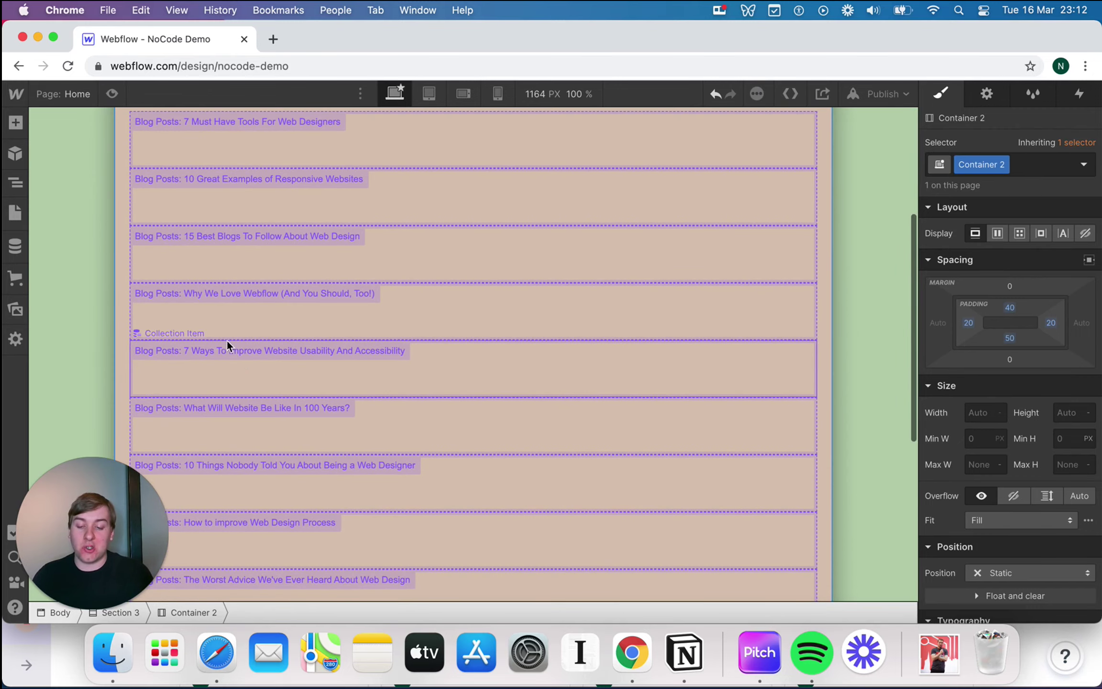
scroll(330, 249, "up", 4)
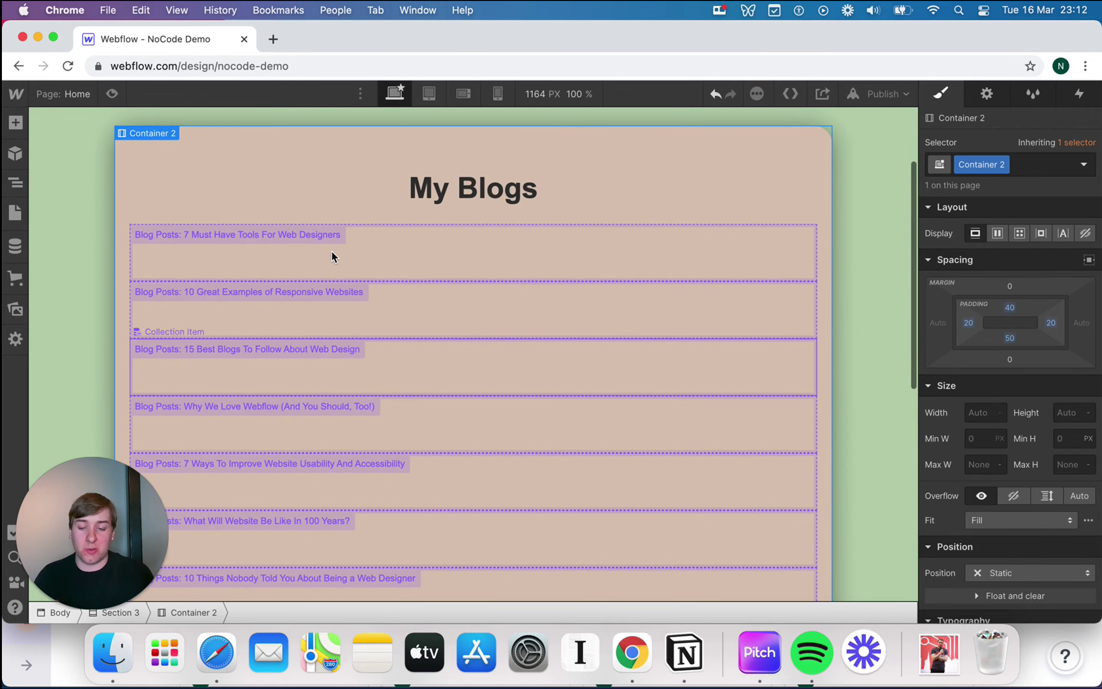
Preview the page, return to editing, and select the first blog post item
left_click(113, 94)
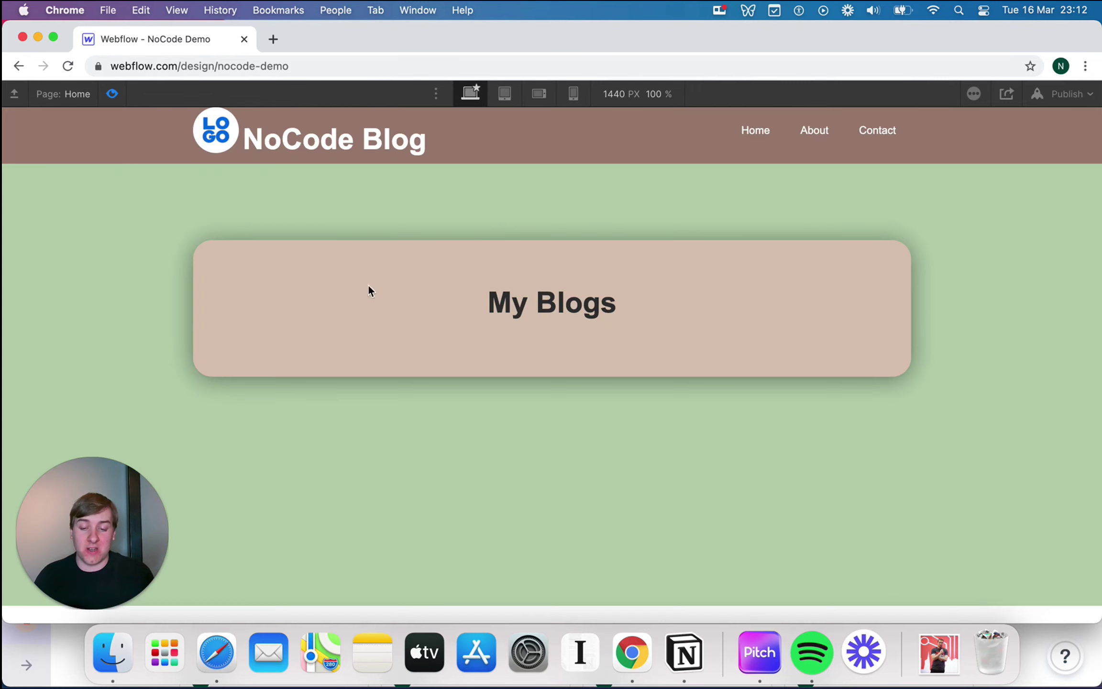
left_click(113, 94)
scroll(427, 375, "down", 3)
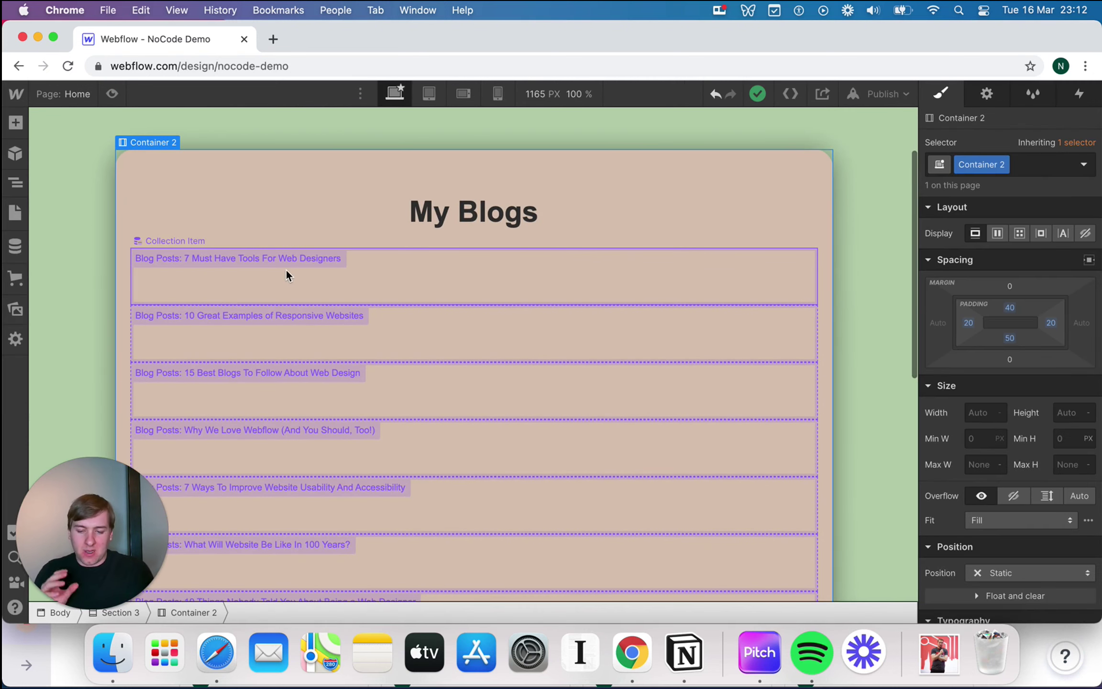
left_click(229, 270)
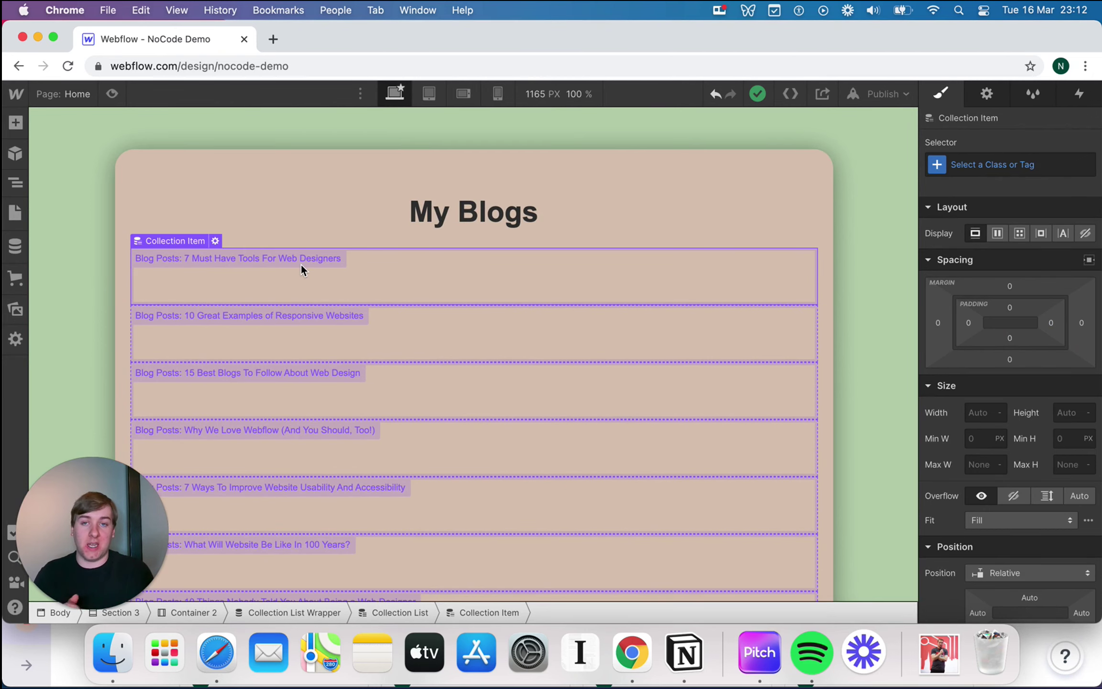
Review the Blog Posts collection contents, then reselect the first blog post item
left_click(21, 245)
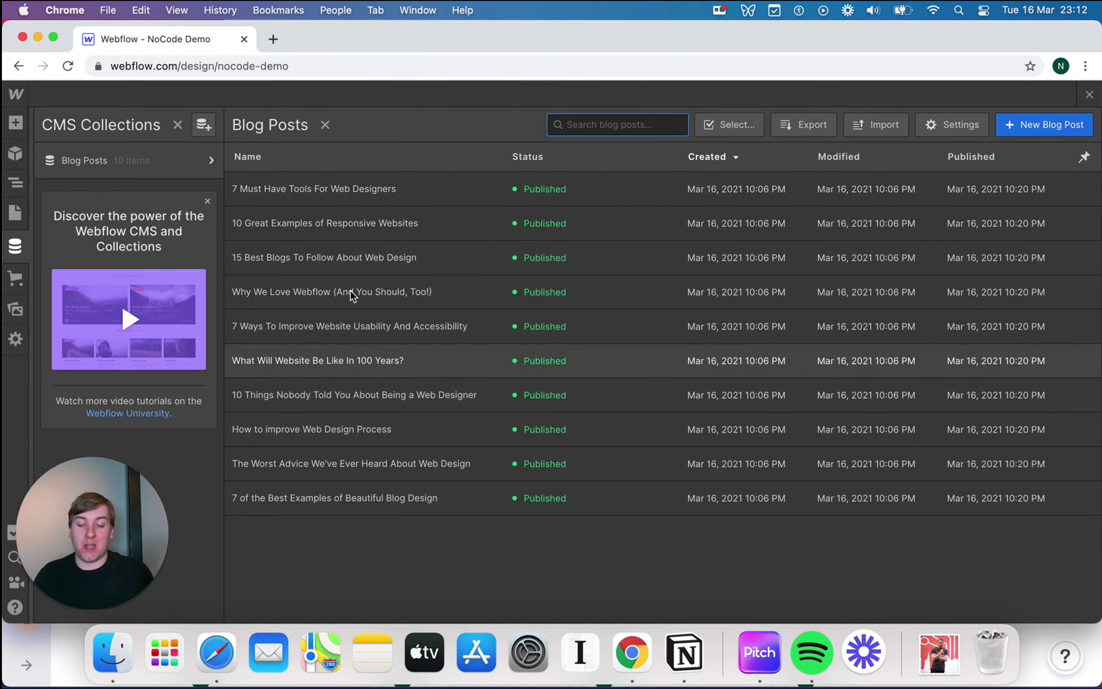
left_click(1089, 94)
left_click(304, 216)
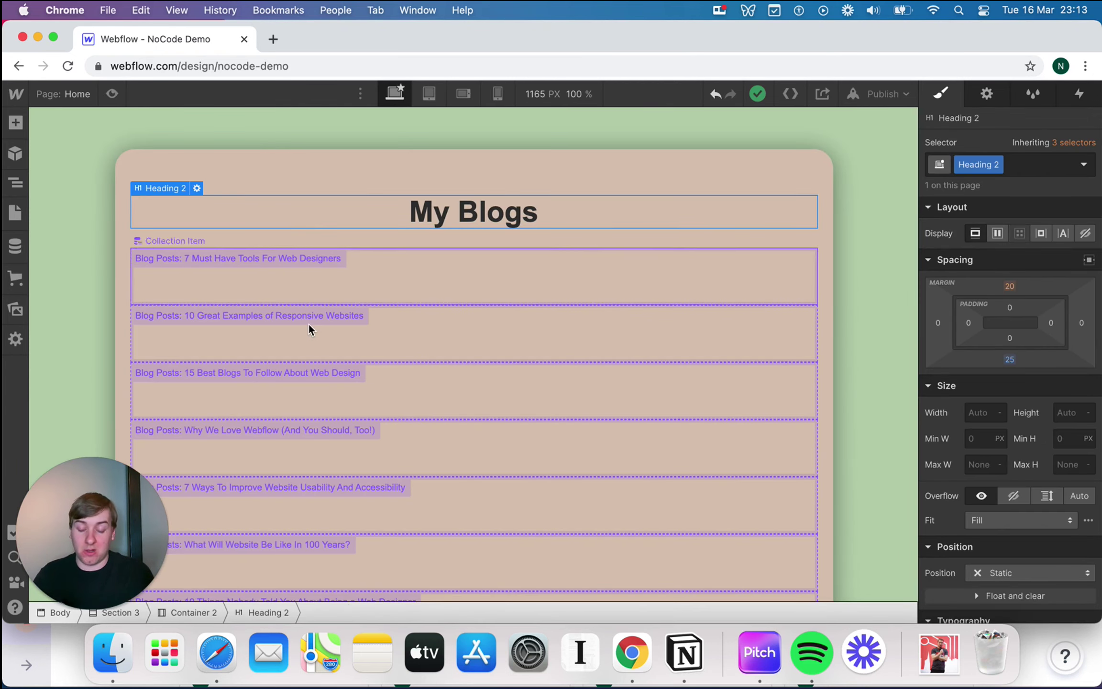
scroll(308, 322, "down", 10)
scroll(309, 327, "up", 4)
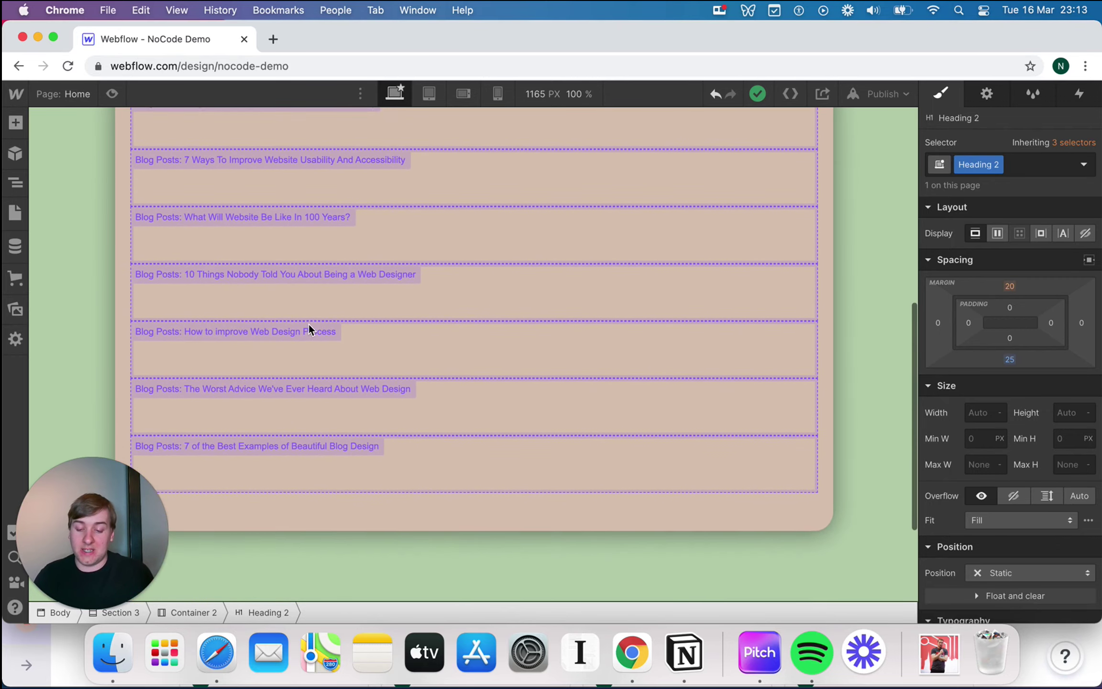
scroll(308, 326, "up", 4)
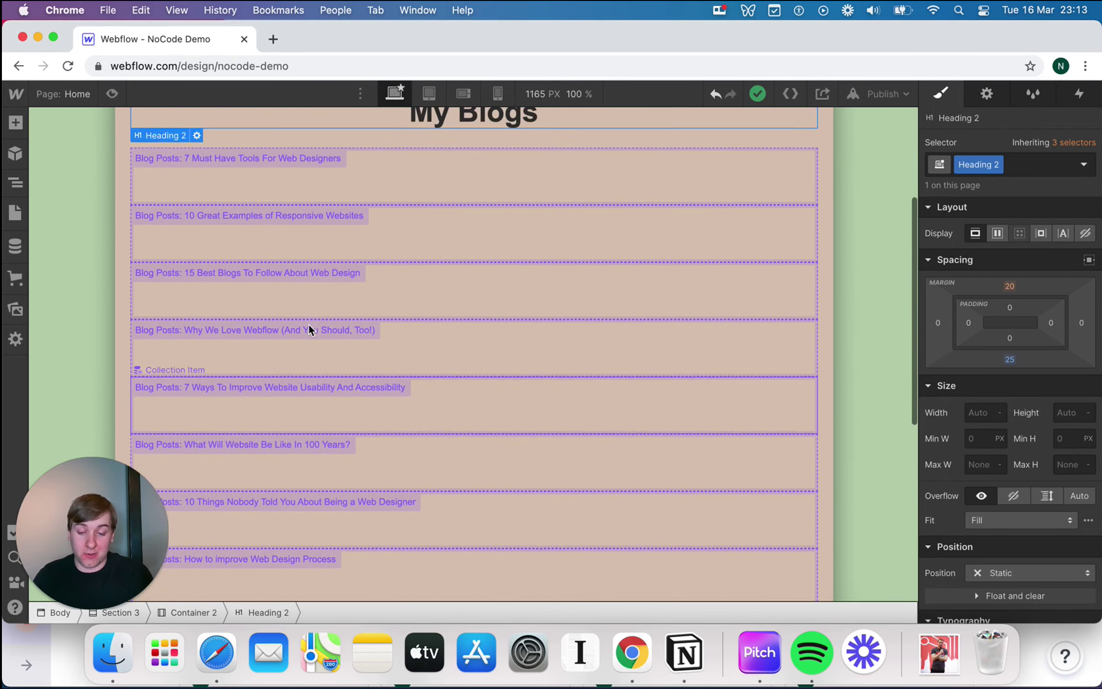
left_click(381, 272)
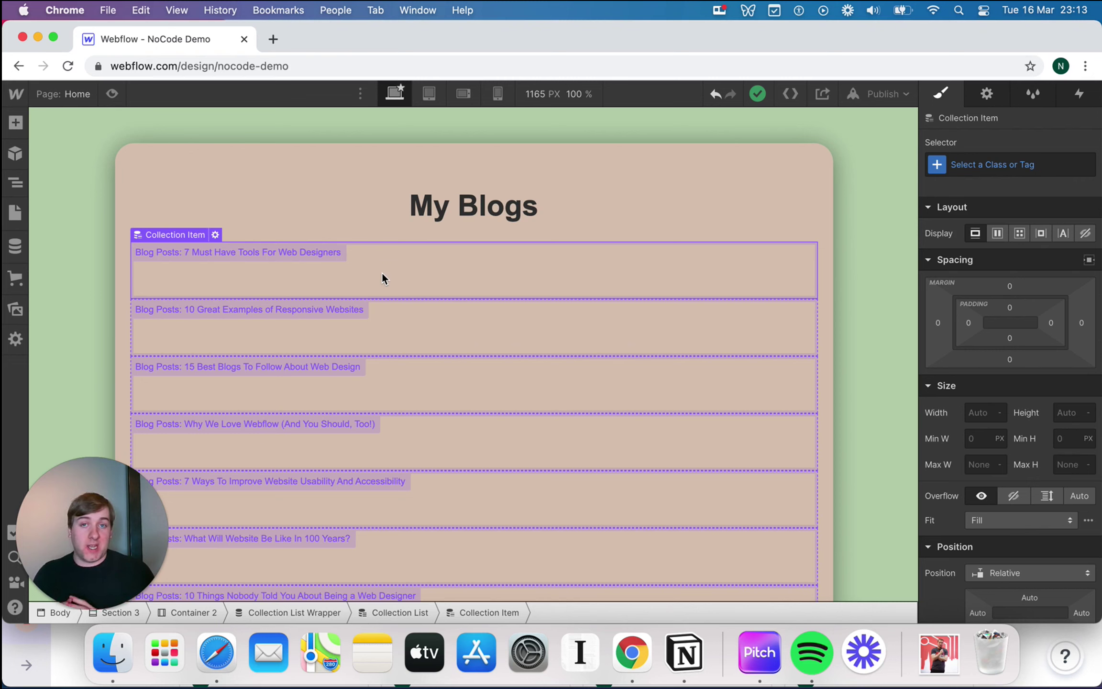
Drop an H1 Heading into the first collection item, then select the parent Collection List
left_click(15, 130)
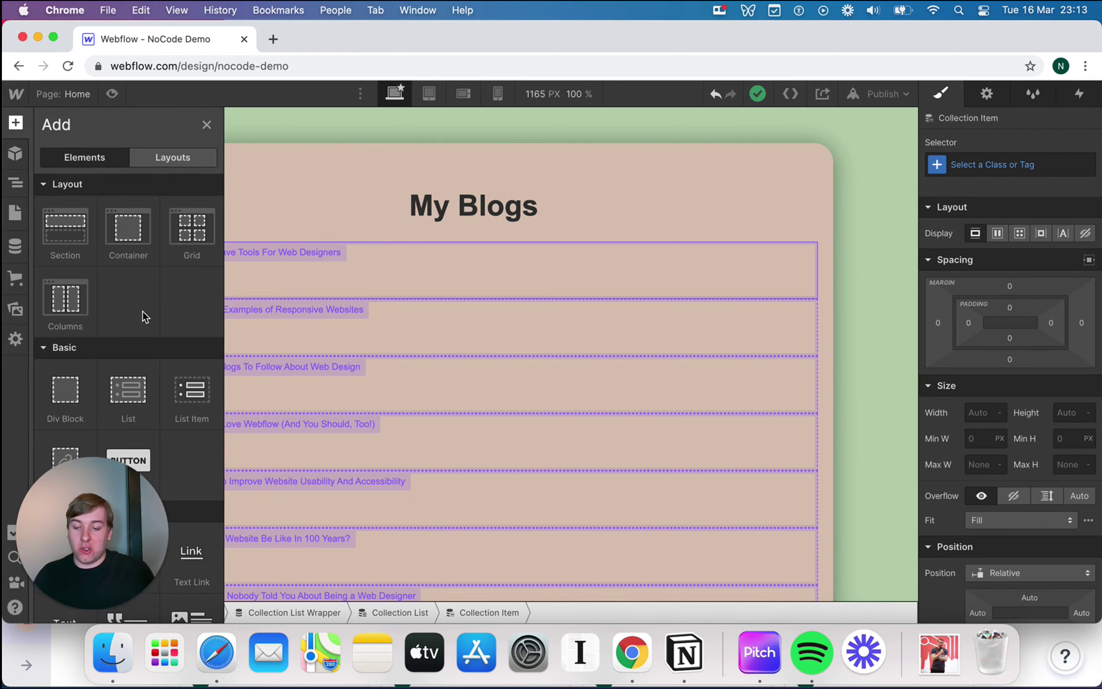
scroll(143, 311, "down", 5)
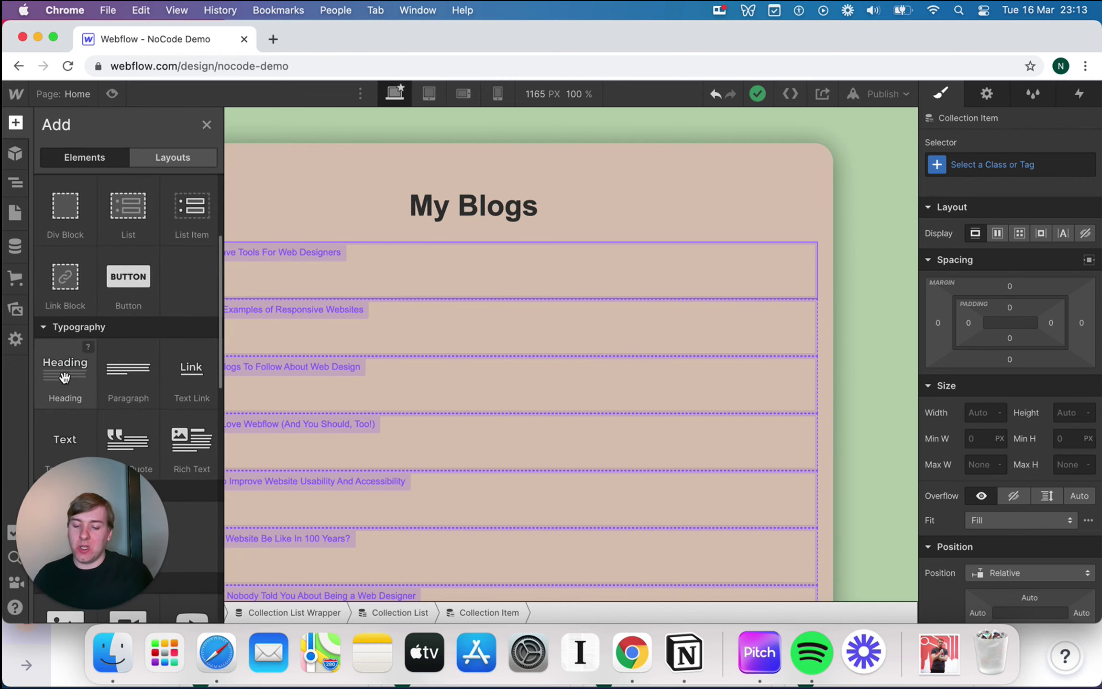
left_click_drag(65, 378, 415, 271)
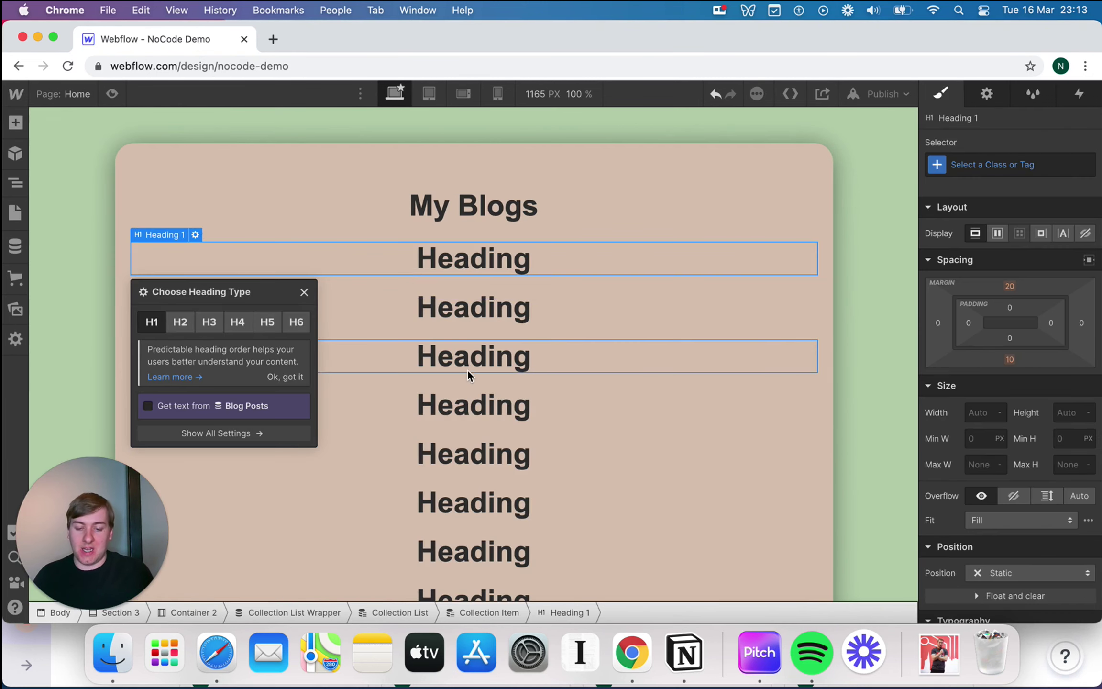
scroll(440, 371, "down", 5)
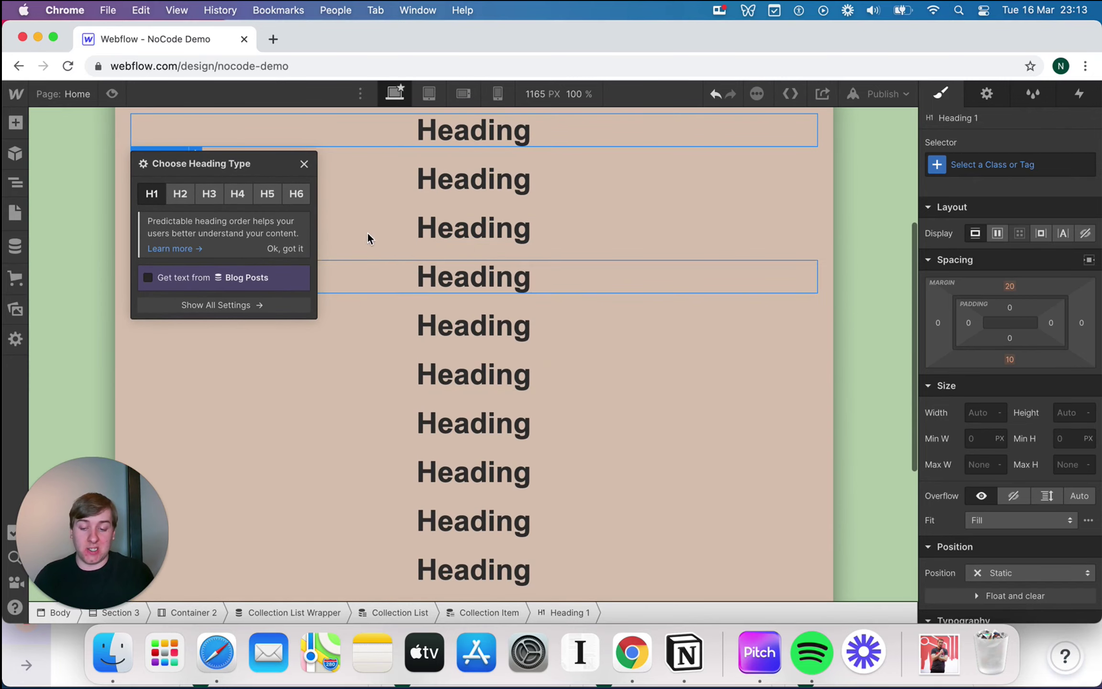
scroll(371, 208, "up", 2)
left_click(359, 213)
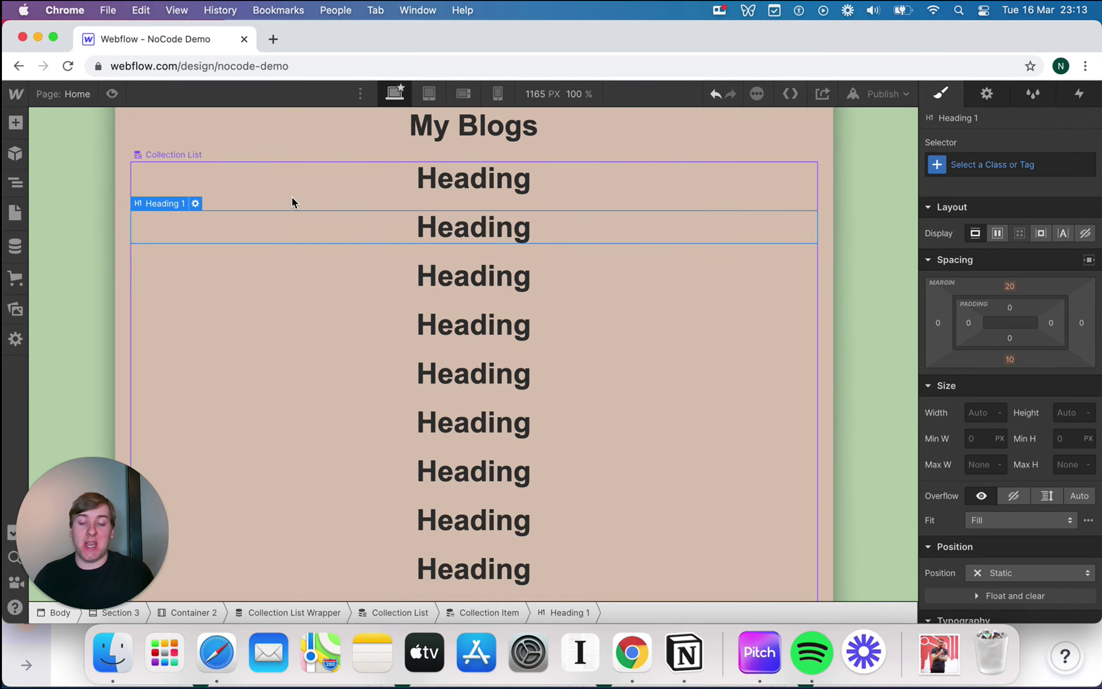
left_click(271, 203)
left_click(451, 191)
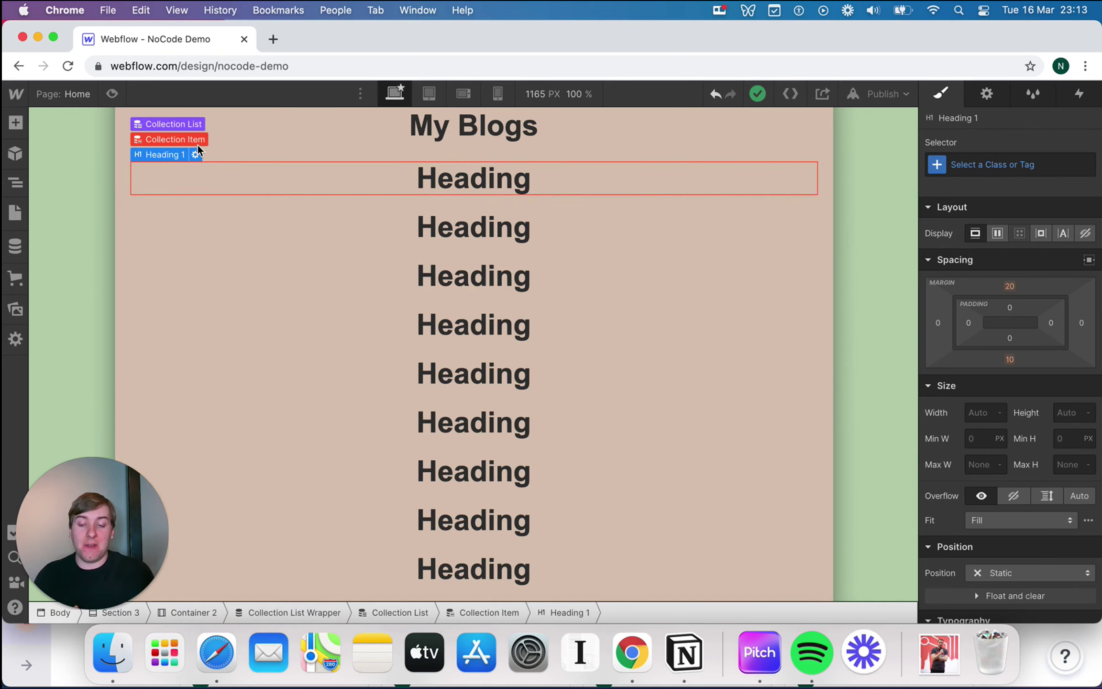
left_click(197, 143)
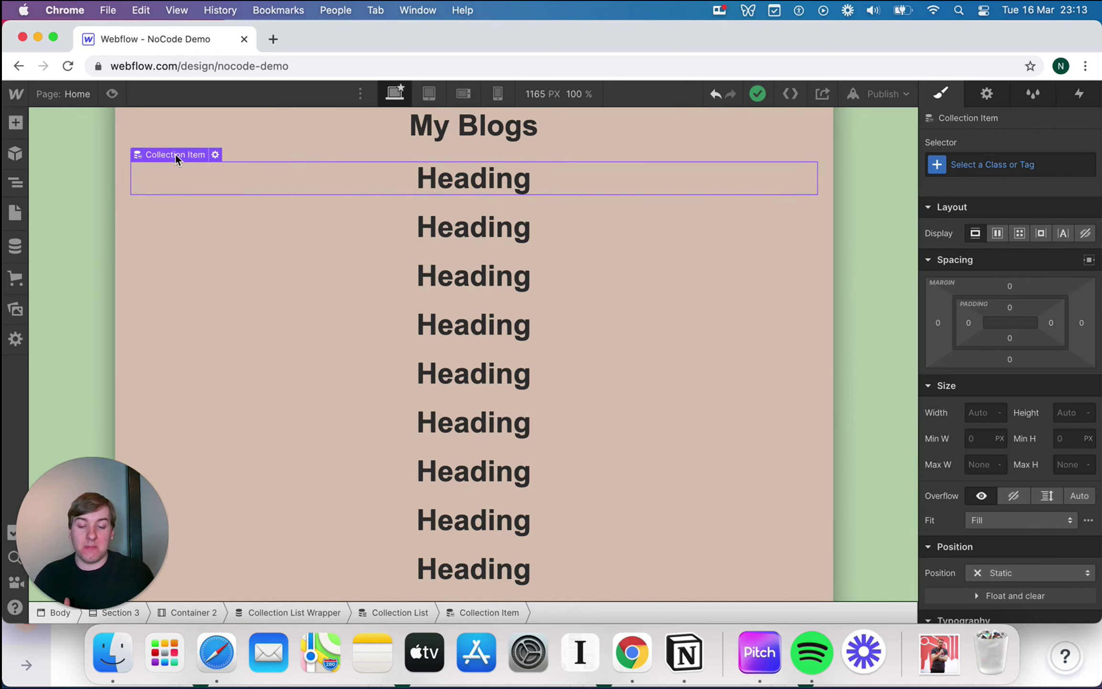
left_click(181, 140)
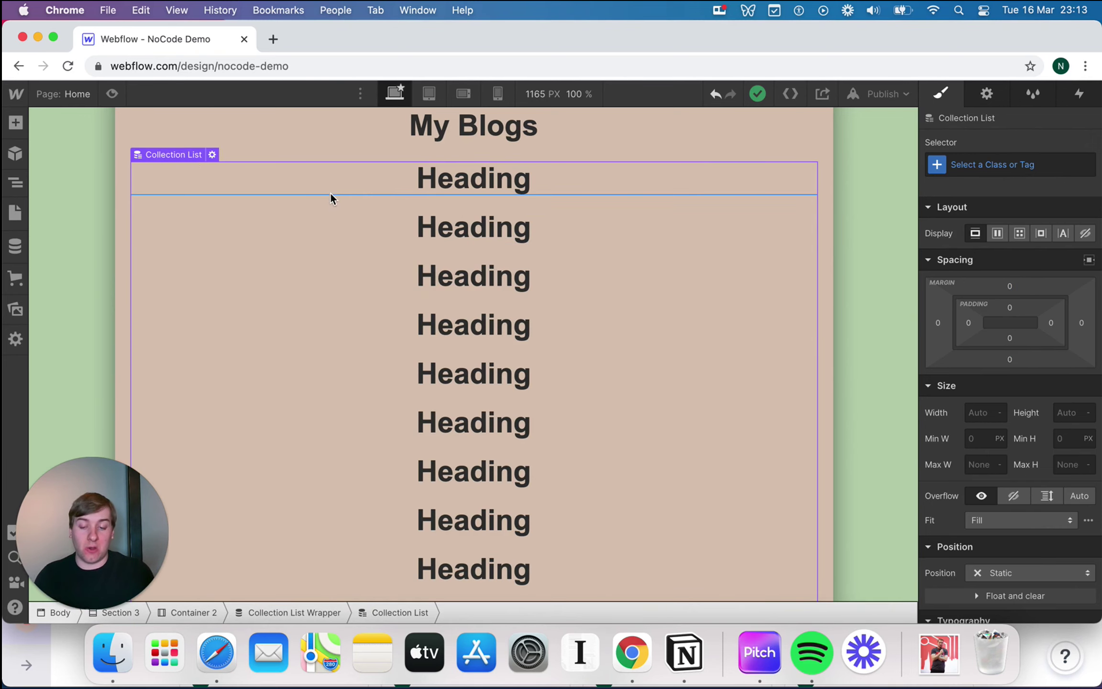
Create a Heading 4 class on the collection headings and centre their text
left_click(418, 192)
scroll(1006, 438, "down", 10)
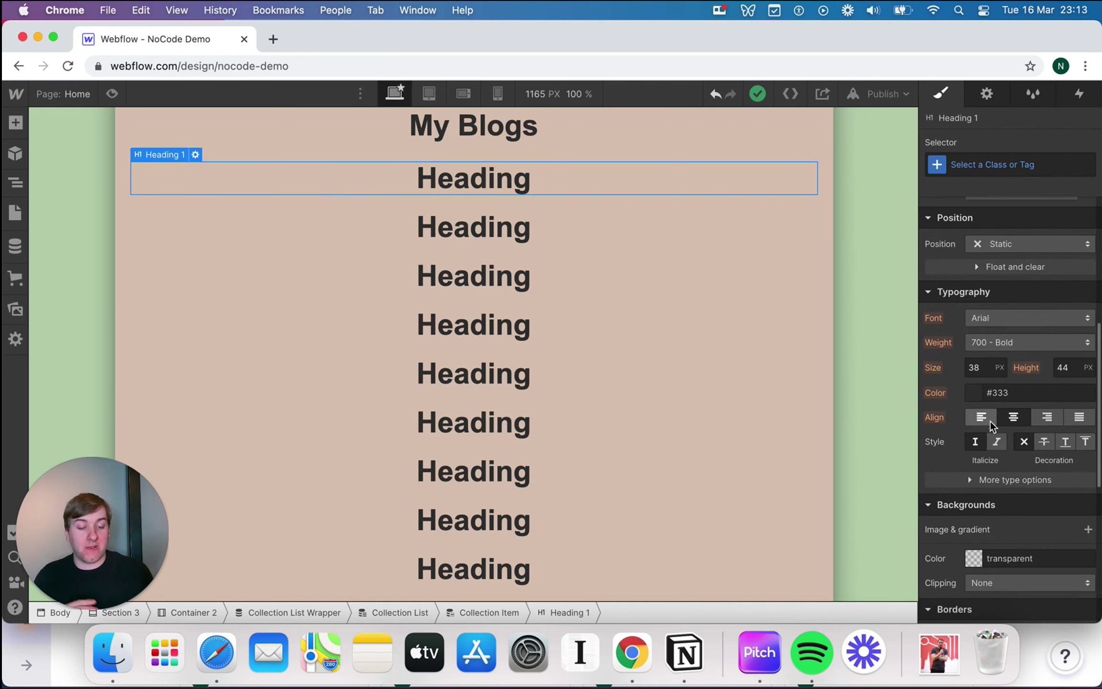
left_click(983, 418)
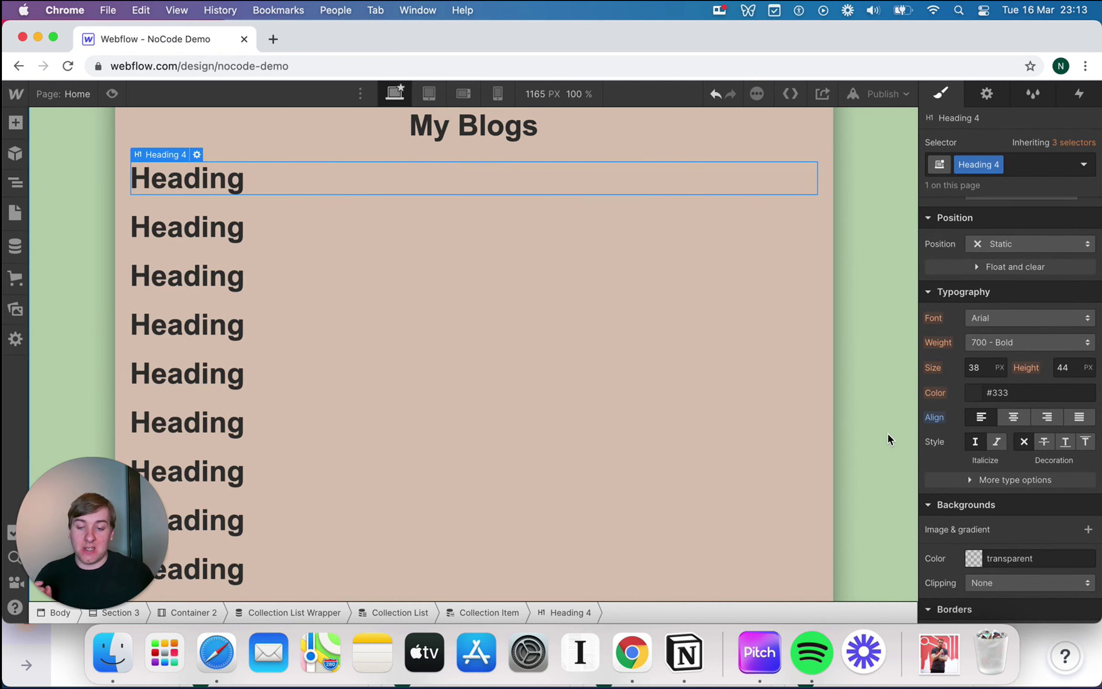
left_click(1015, 421)
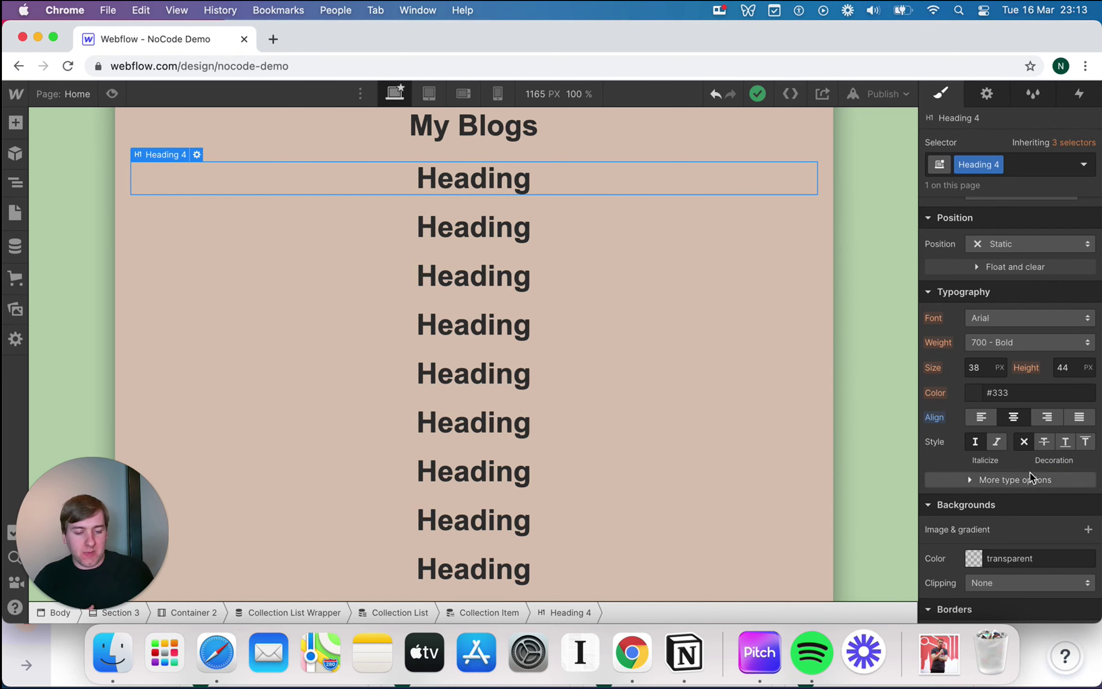
scroll(1031, 479, "up", 6)
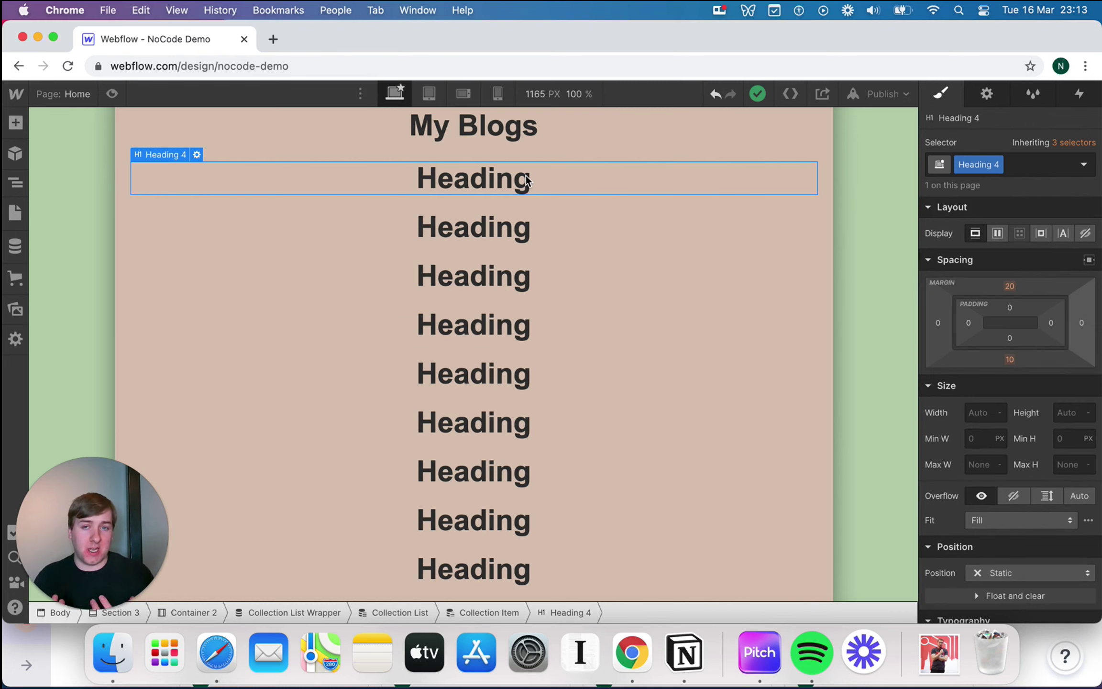
Bind each collection heading's text to the Blog Posts Name field
left_click(986, 94)
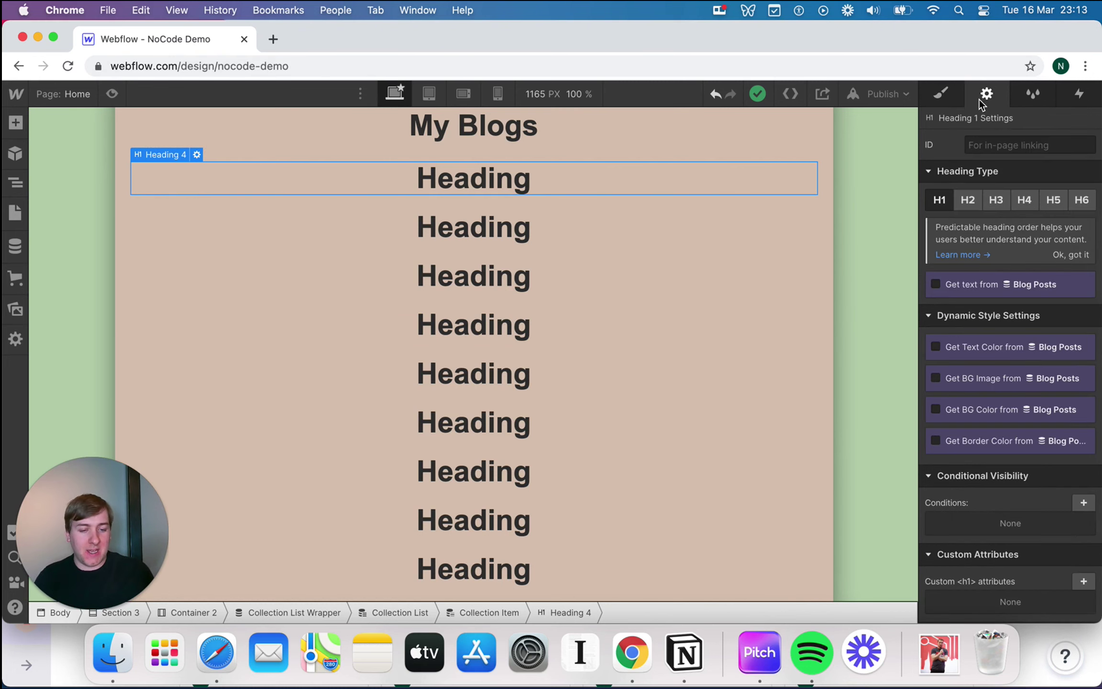
left_click(985, 283)
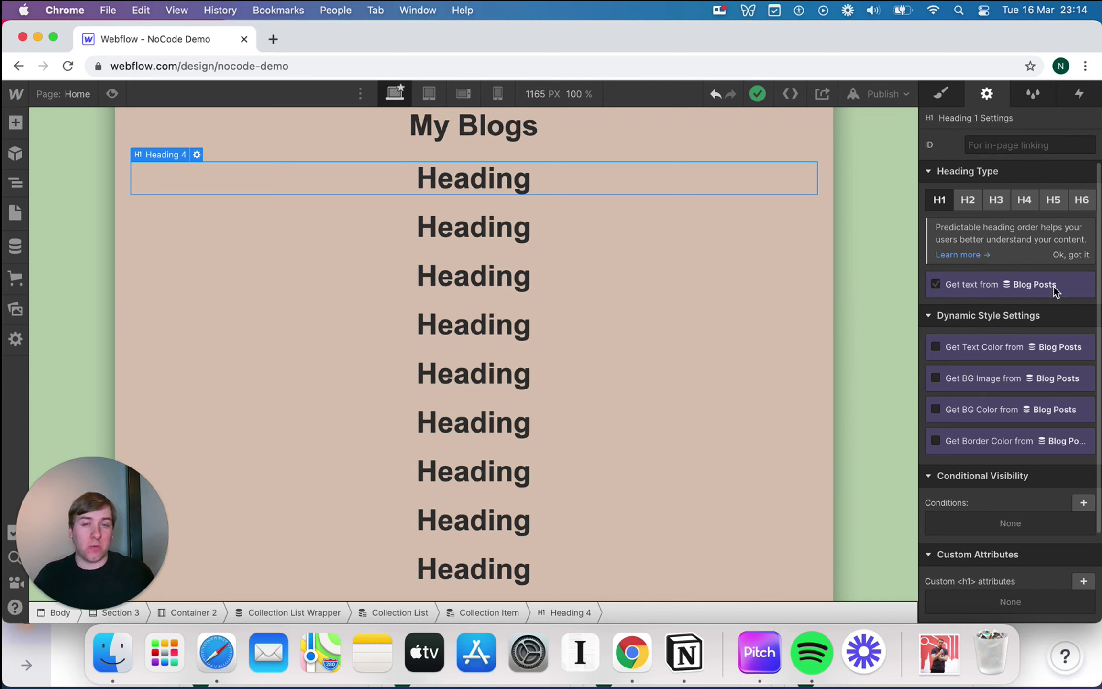
left_click(1023, 283)
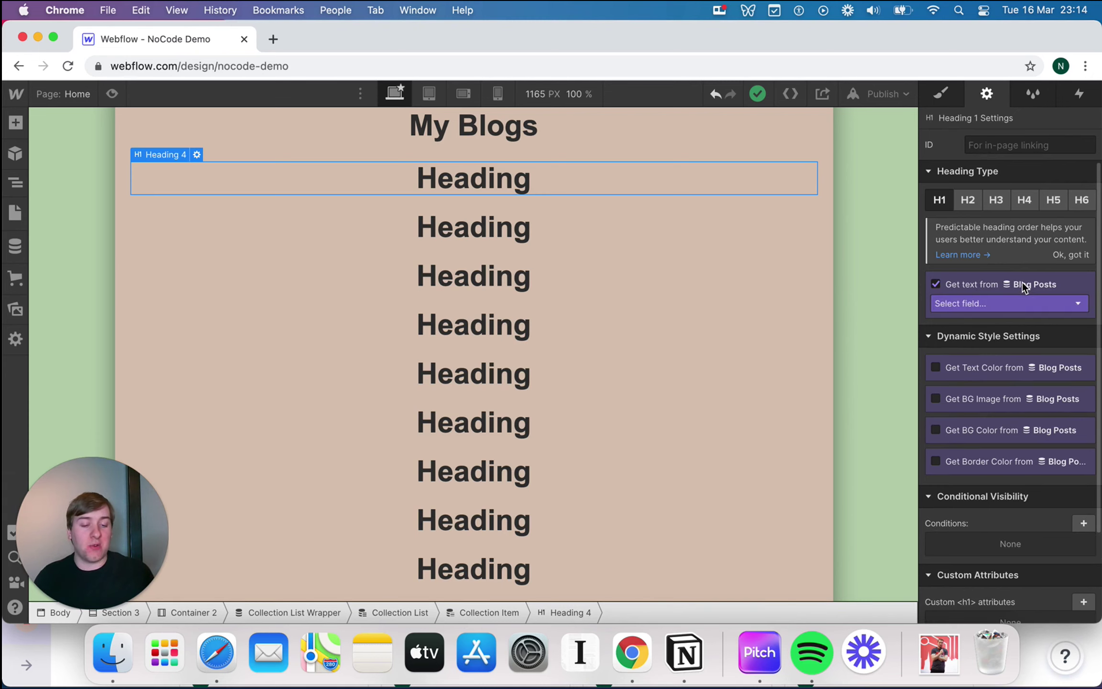
left_click(1021, 304)
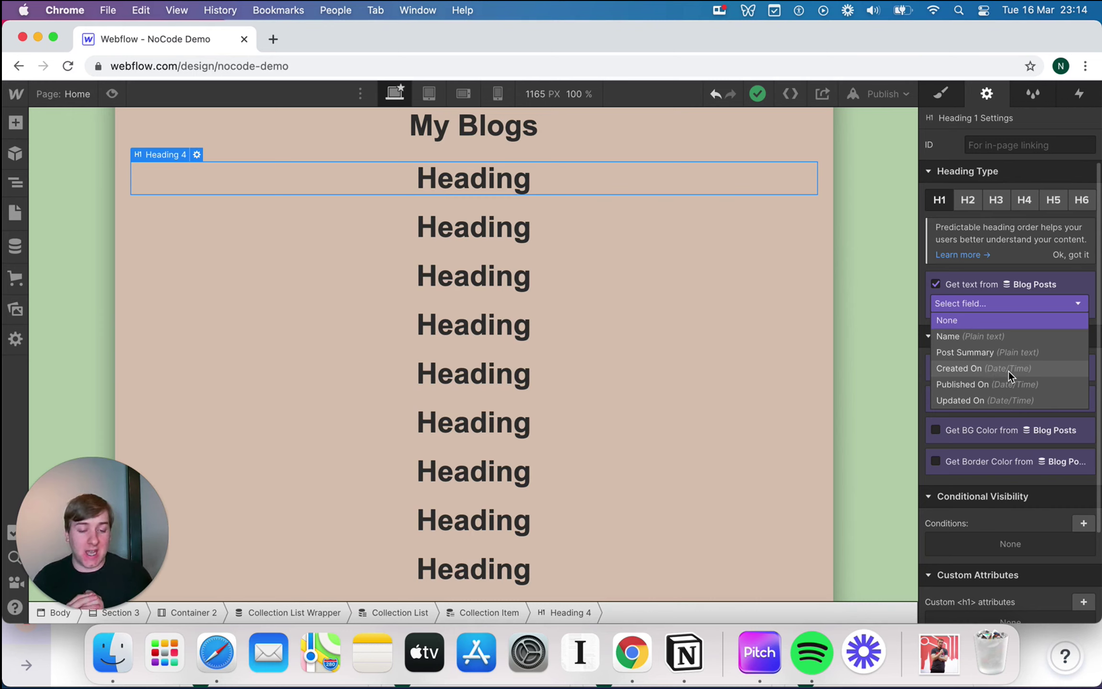
left_click(1007, 337)
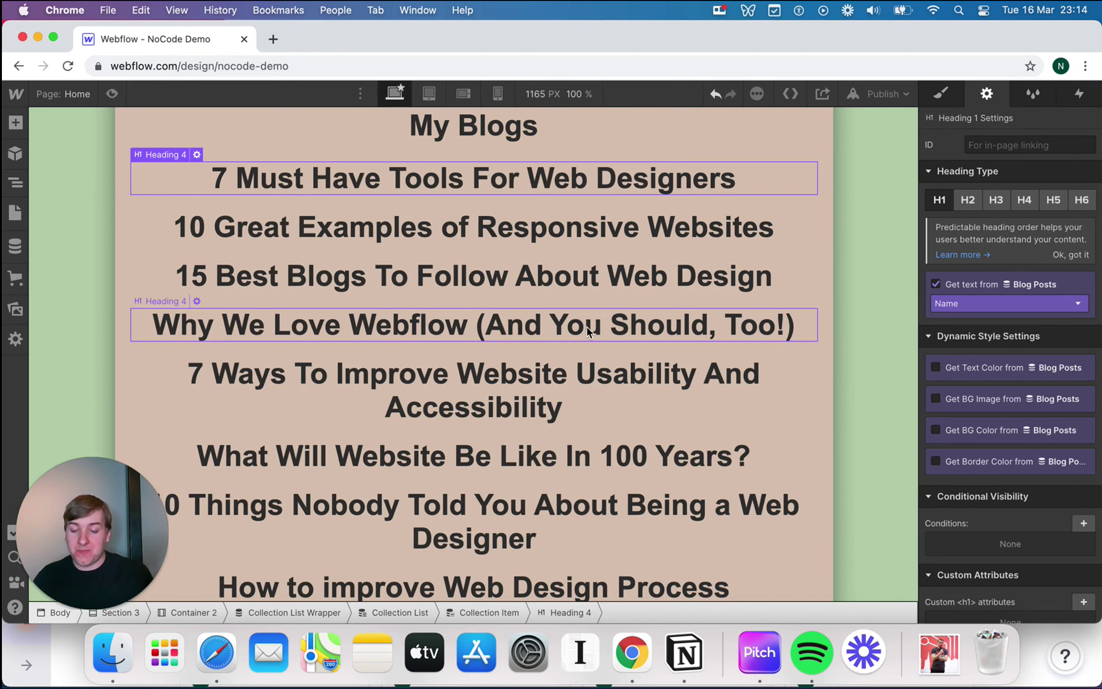
scroll(586, 326, "down", 1)
scroll(431, 287, "up", 2)
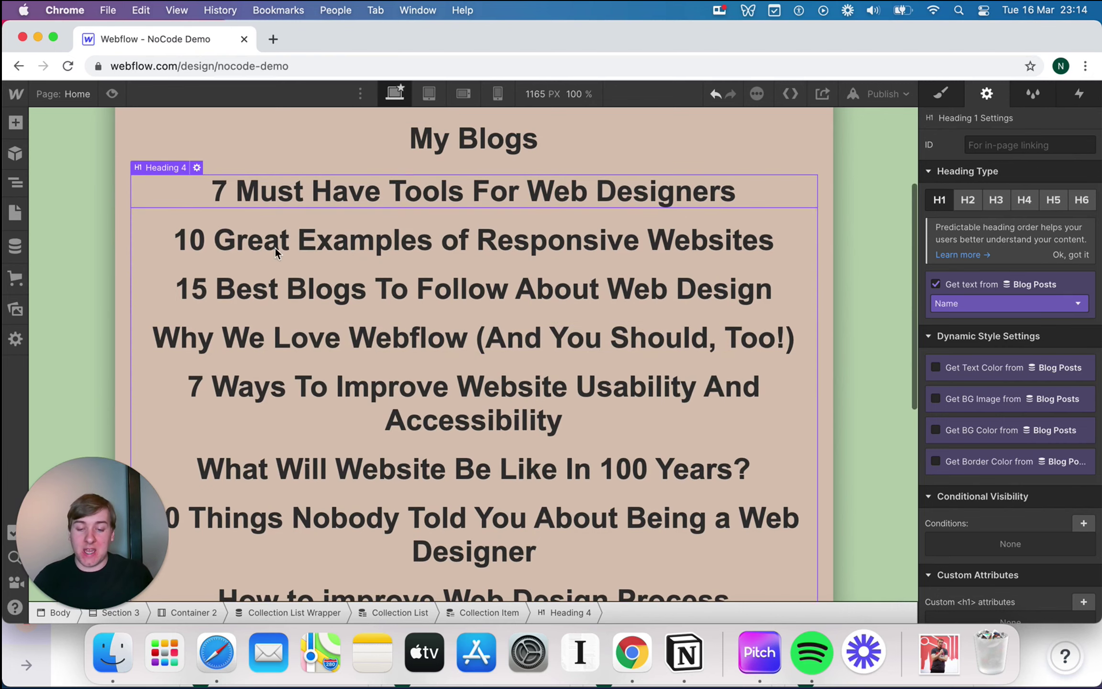
Change the blog title headings to H3 so they render smaller
left_click(941, 94)
scroll(989, 435, "down", 5)
scroll(988, 435, "down", 2)
left_click(974, 402)
left_click(987, 94)
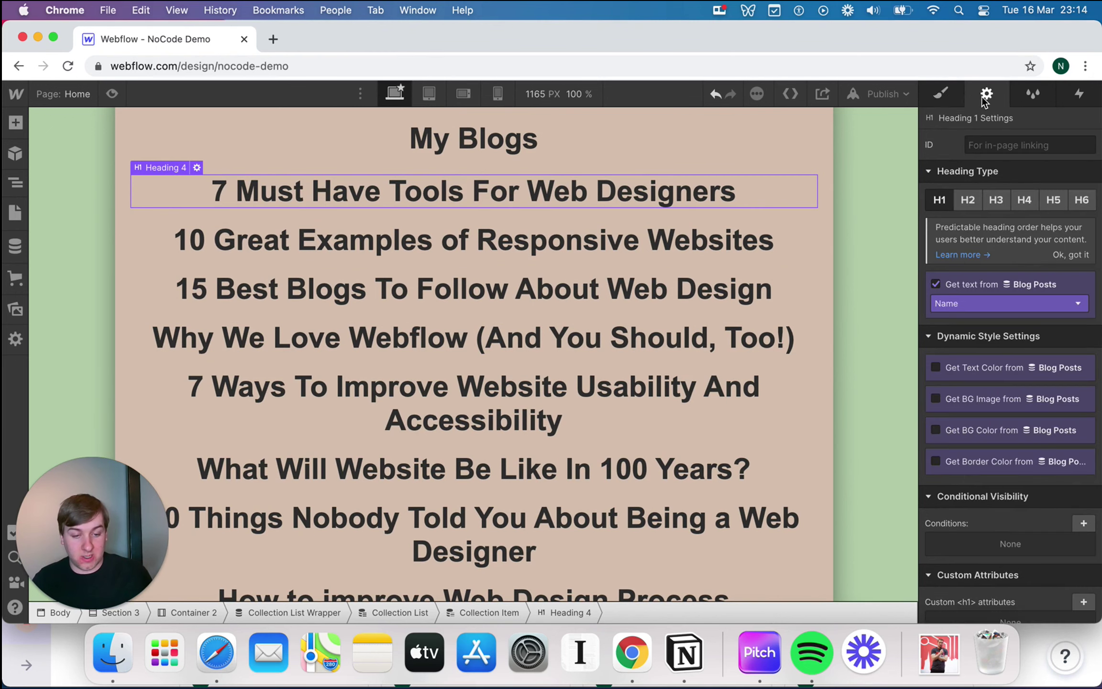
left_click(940, 94)
left_click(983, 99)
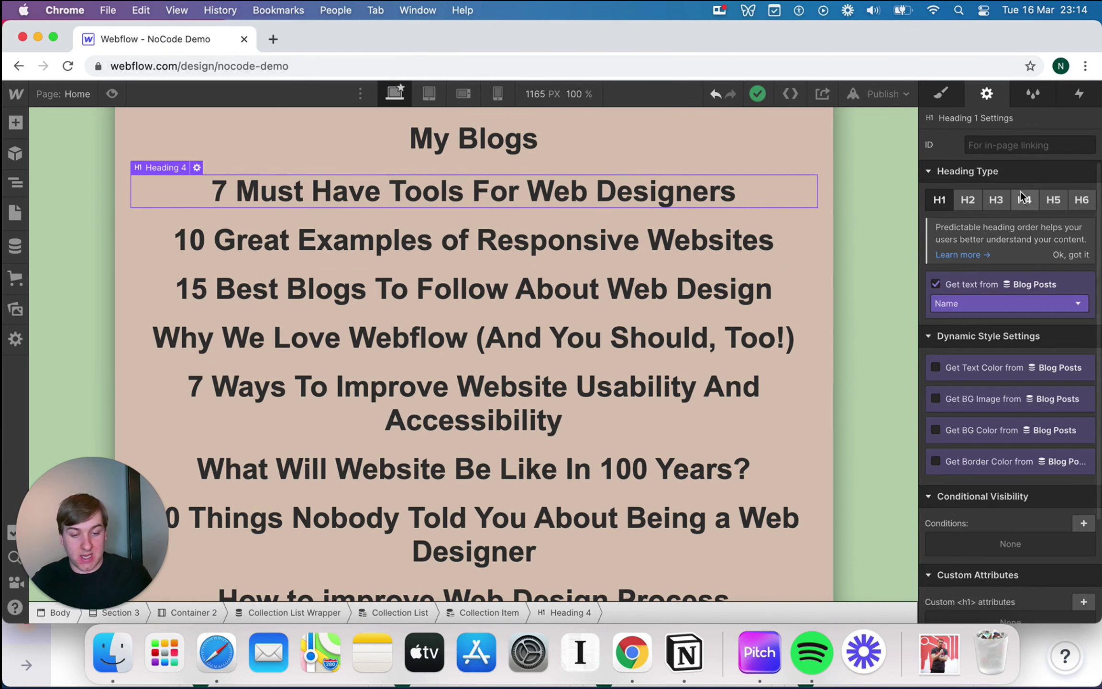
left_click(997, 200)
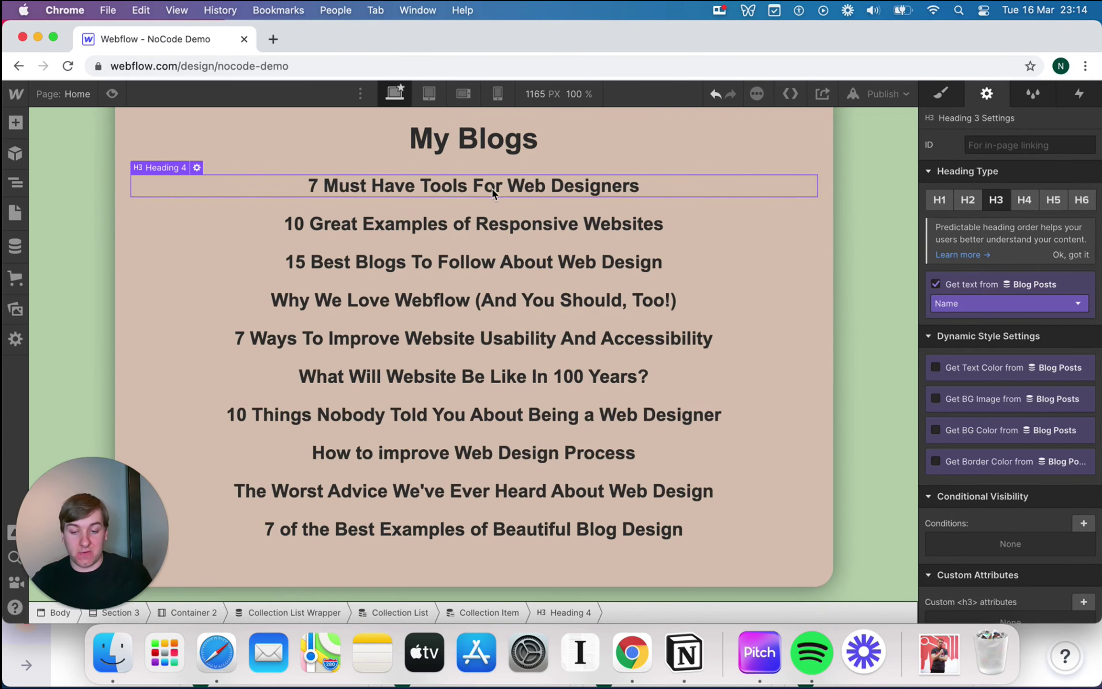
Reselect a blog title and left-align the Heading 4 titles
left_click(327, 209)
left_click(291, 190)
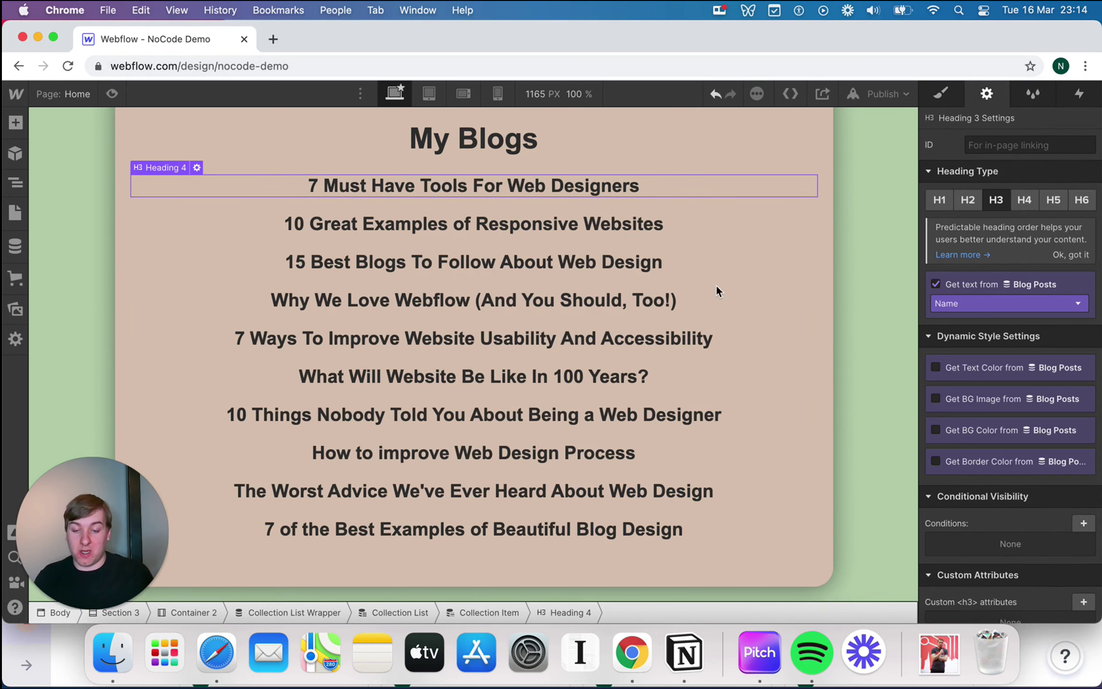
left_click(943, 98)
scroll(995, 345, "down", 5)
left_click(982, 468)
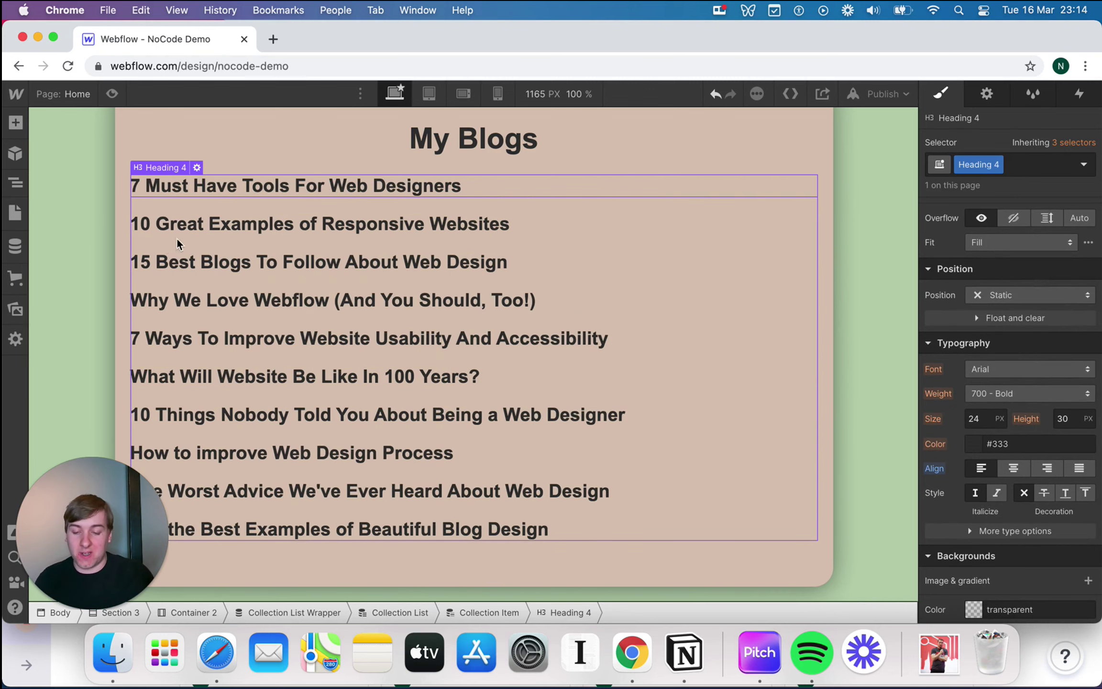
Add a paragraph under the first blog title bound to the Post Summary field
left_click(21, 130)
scroll(155, 271, "down", 5)
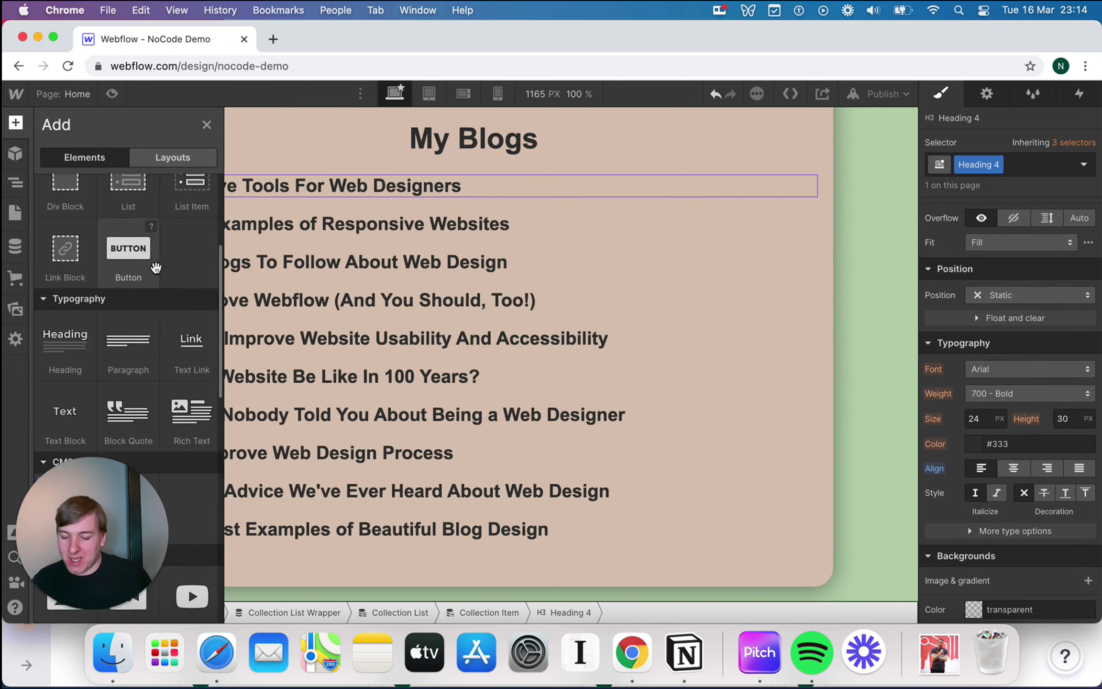
left_click_drag(129, 298, 318, 191)
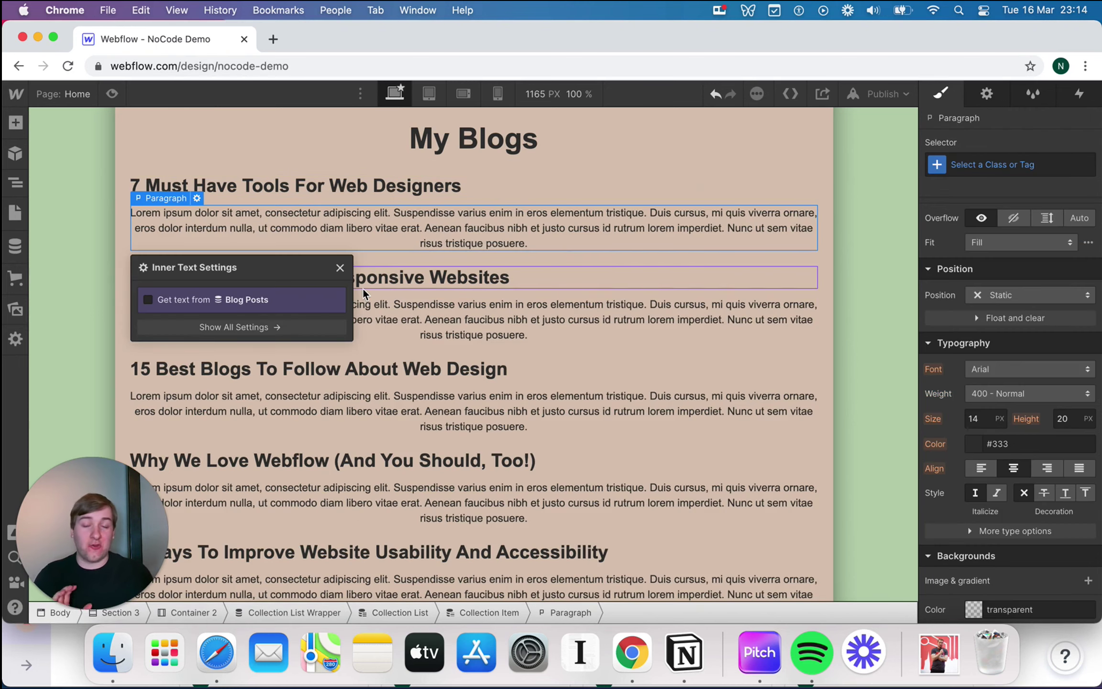
left_click(200, 299)
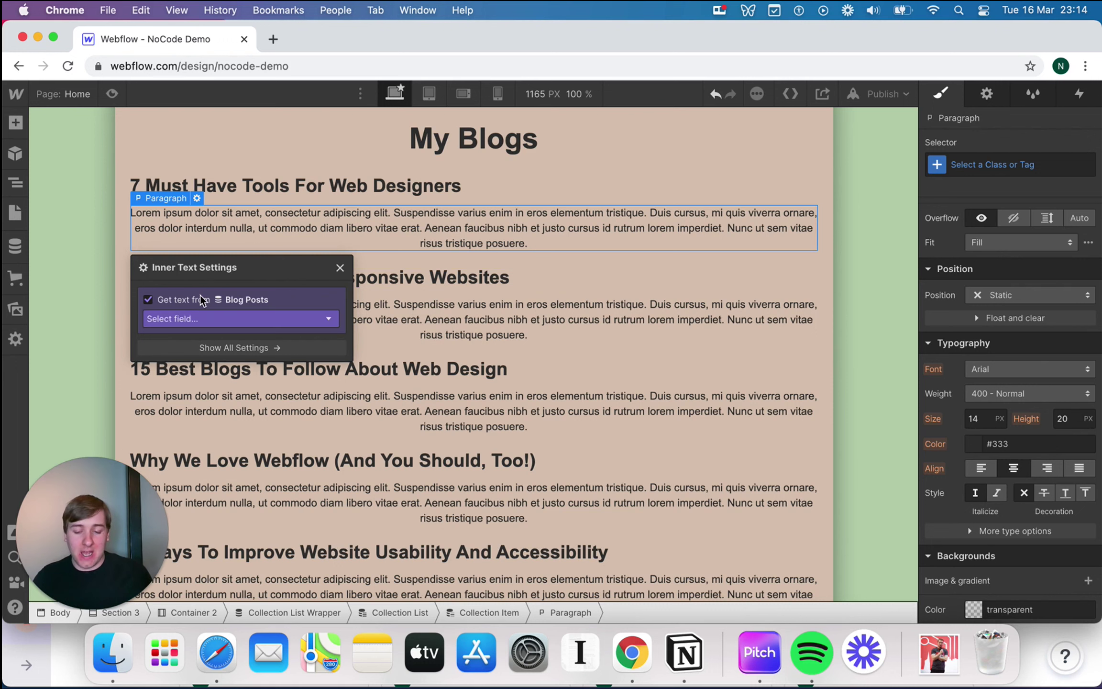
left_click(208, 318)
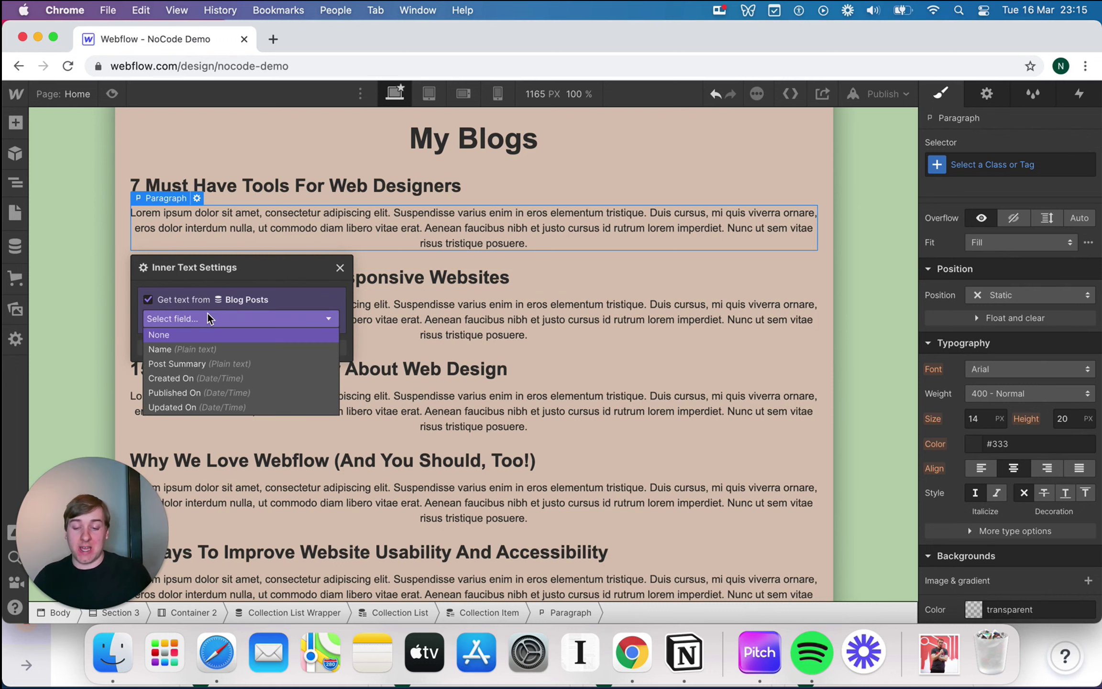
left_click(212, 362)
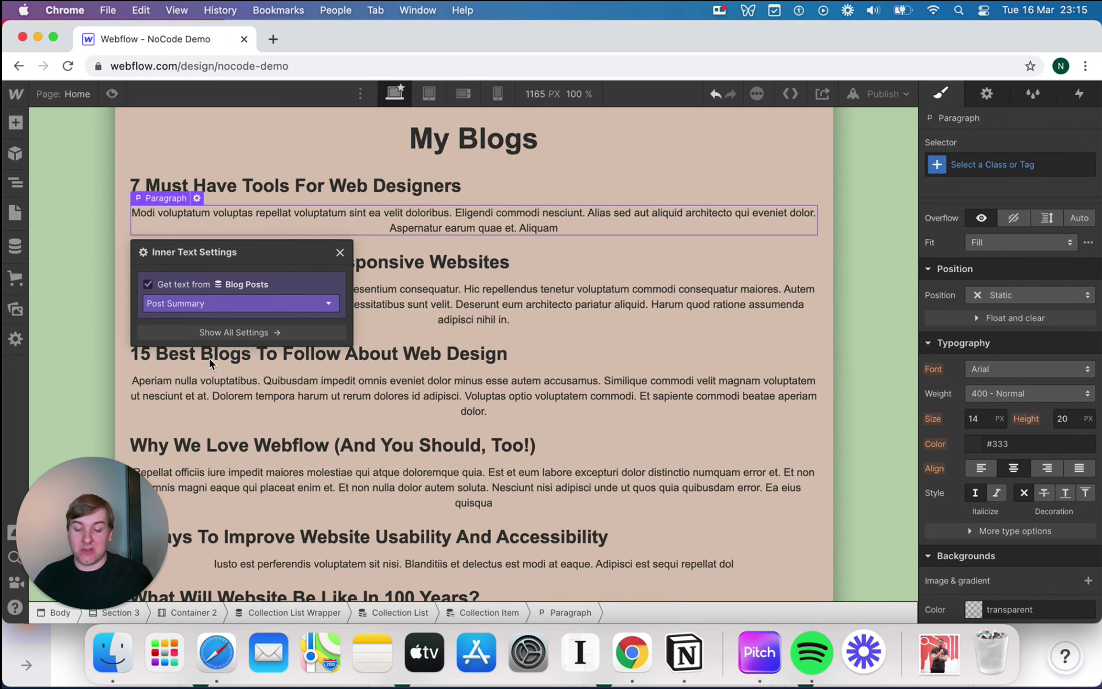
left_click(599, 194)
left_click(544, 221)
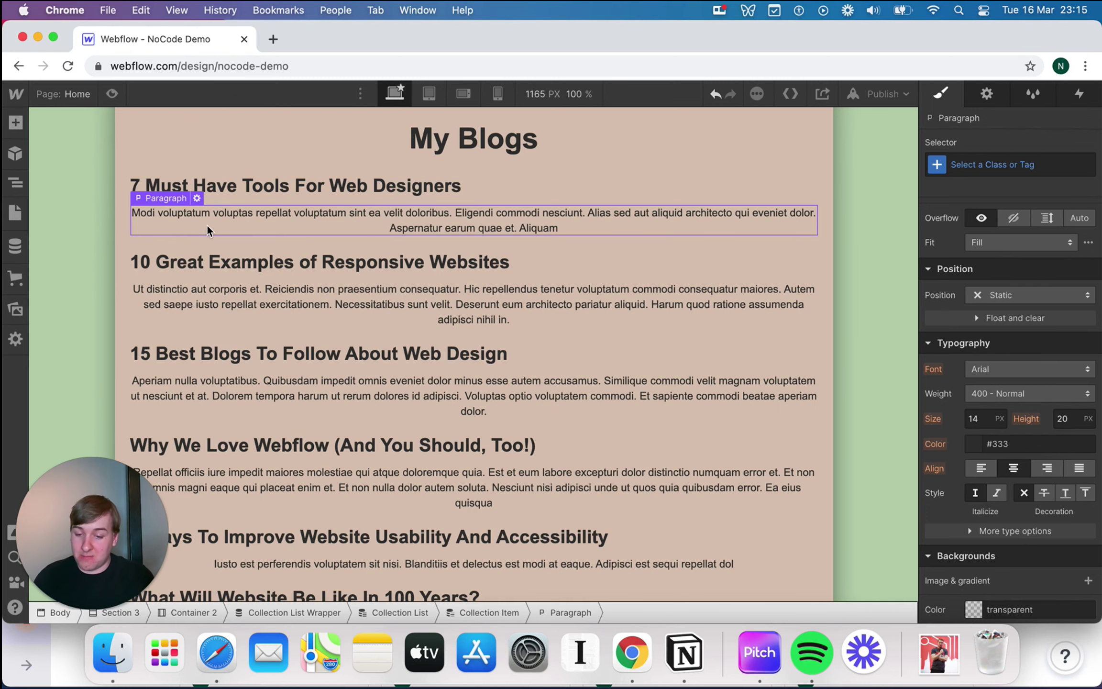
Inspect the first blog post's Post Summary text in the CMS, then close the editor
left_click(15, 246)
left_click(367, 189)
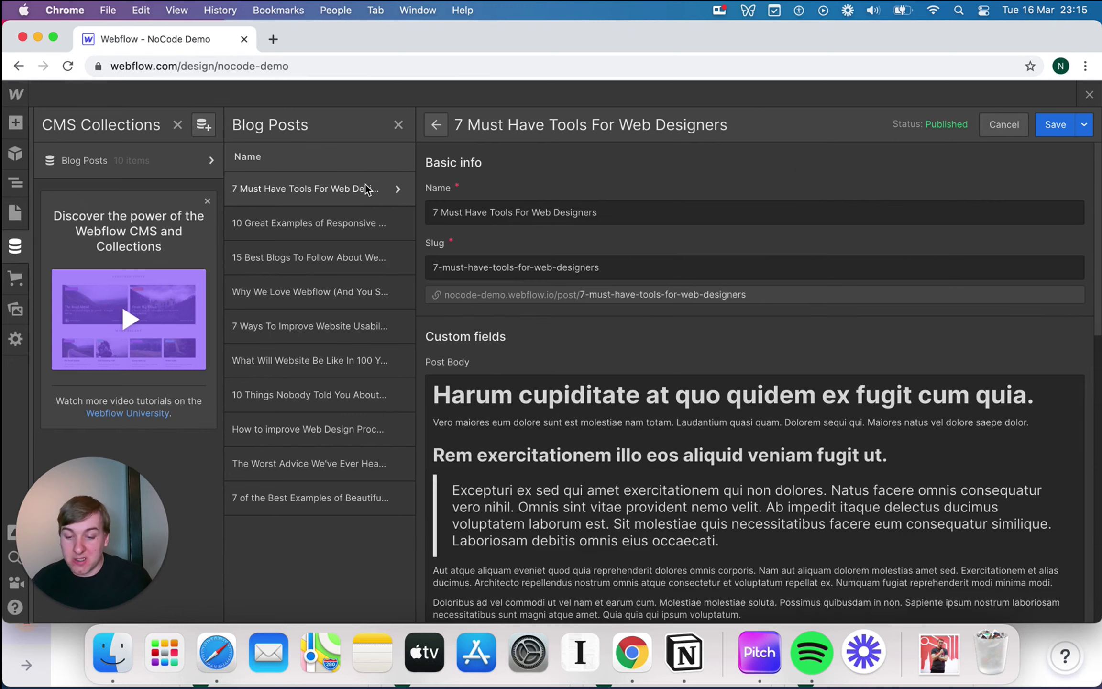
scroll(614, 266, "down", 4)
scroll(614, 266, "down", 5)
left_click(465, 287)
left_click_drag(441, 287, 662, 299)
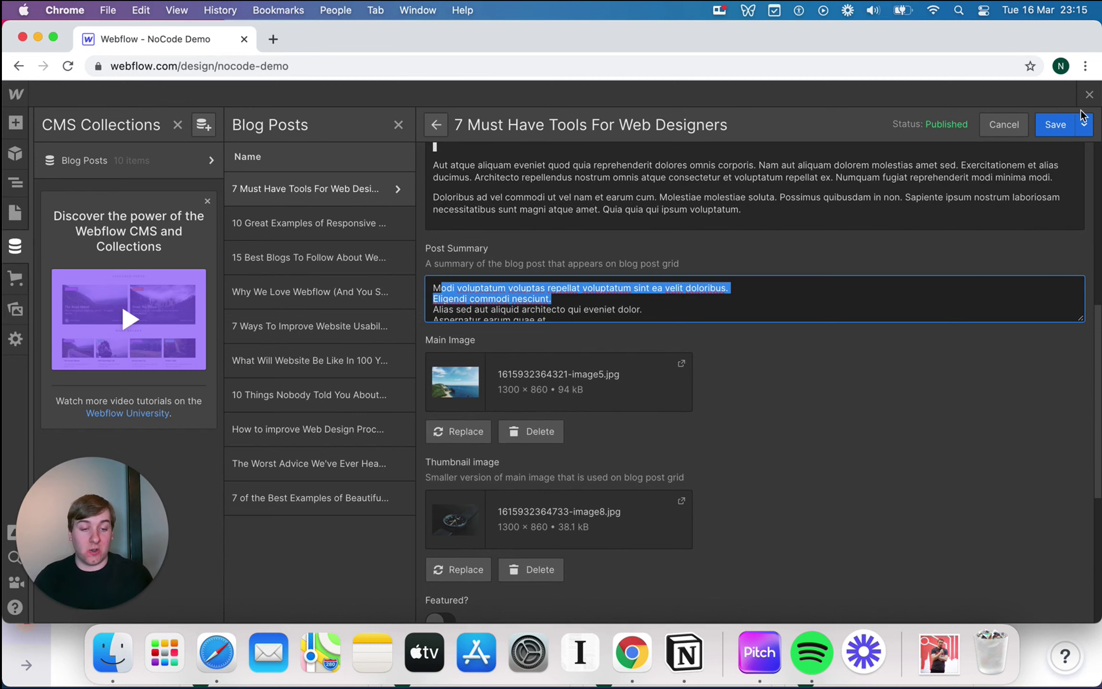
left_click(1090, 94)
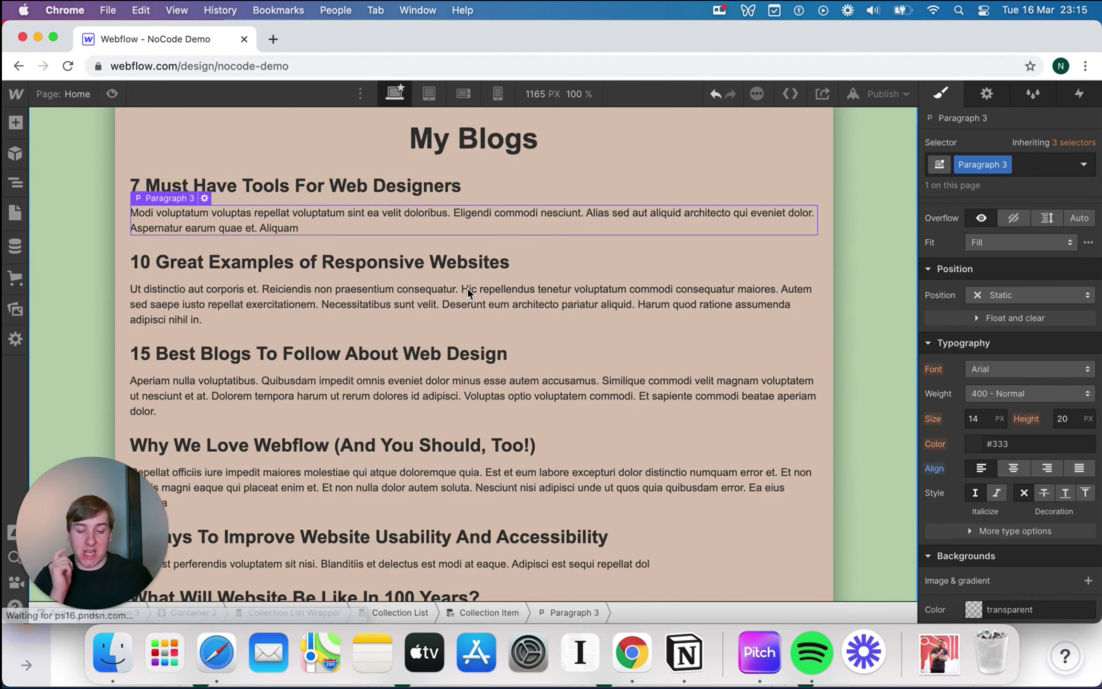
Select the blog post Collection Item and give it 20 px top and bottom padding
scroll(478, 248, "up", 1)
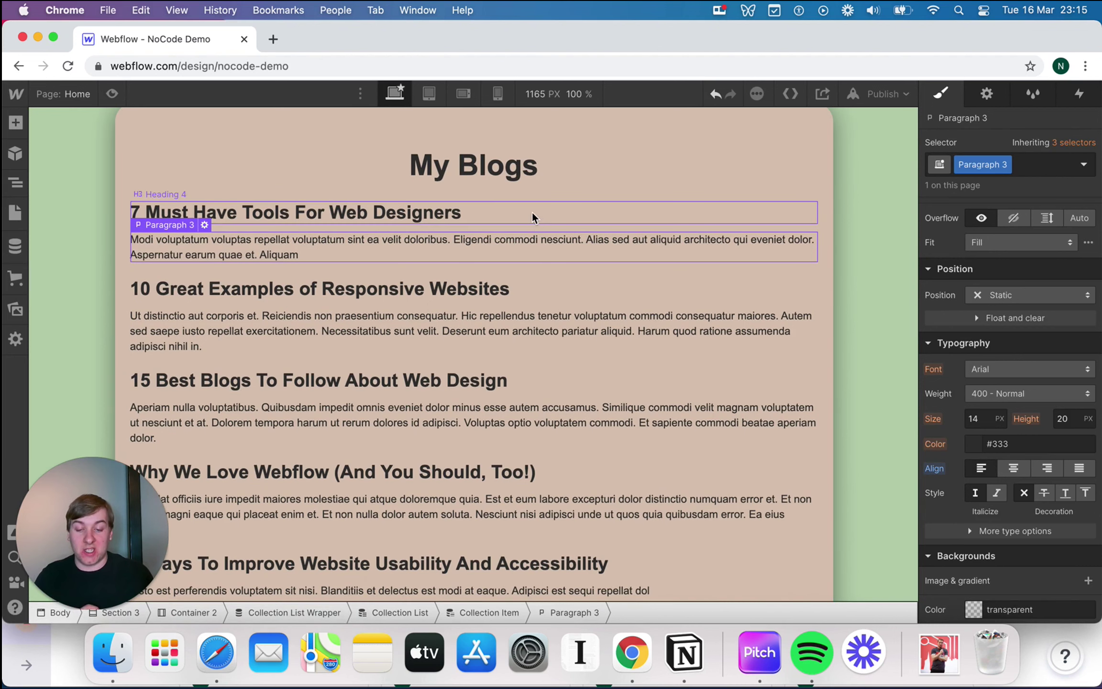
left_click(538, 231)
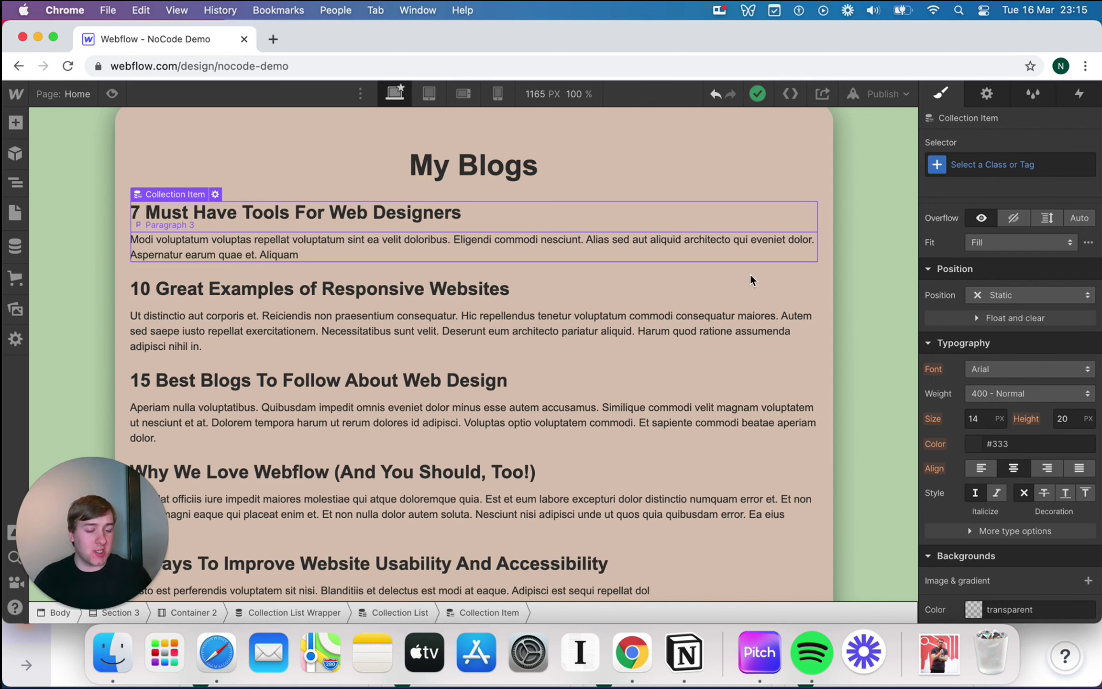
scroll(1052, 335, "up", 5)
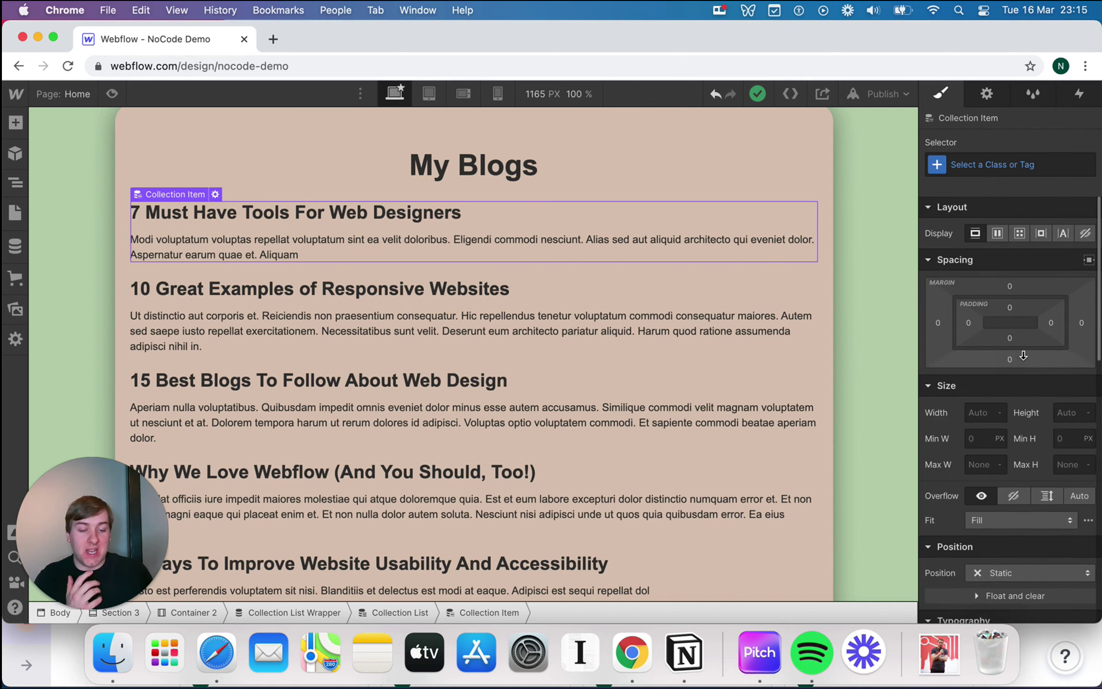
left_click(1010, 307)
type("20")
key("Return")
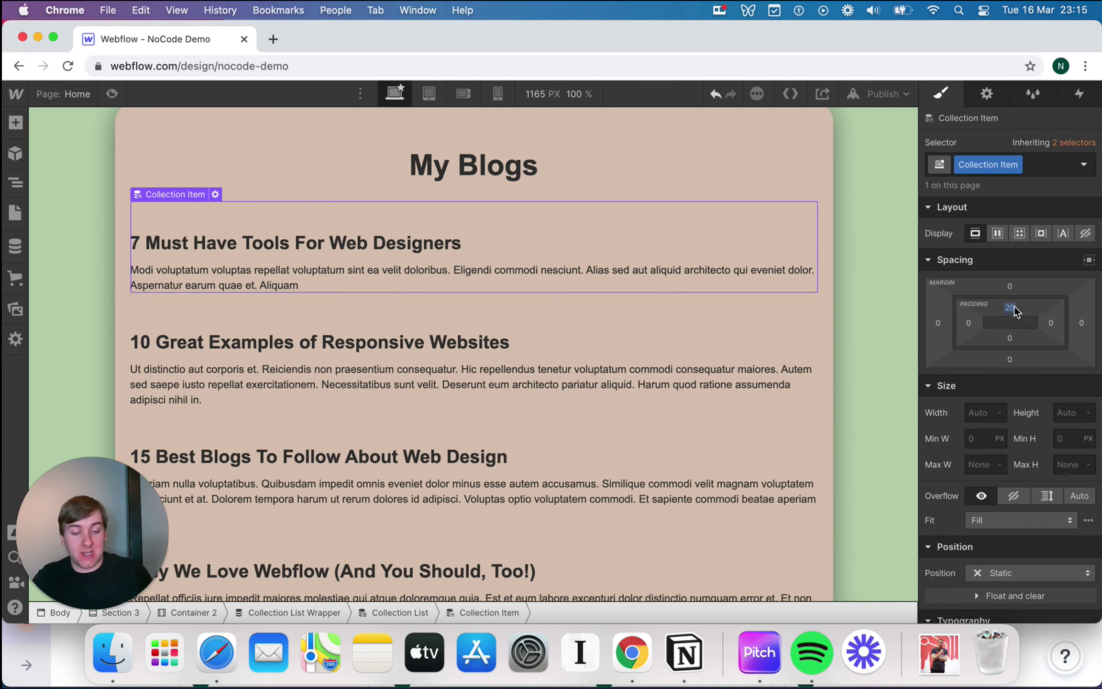
left_click(1011, 339)
type("20")
key("Return")
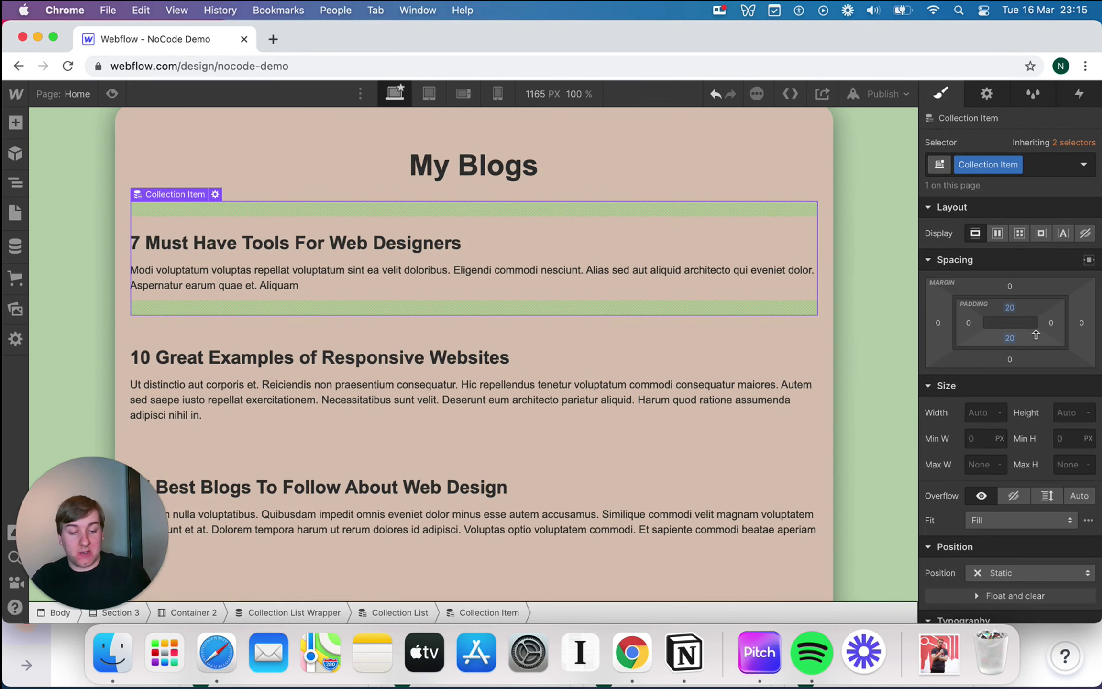
Set the Collection Item's right and left padding to 20 px
left_click(1051, 323)
type("20")
key("Return")
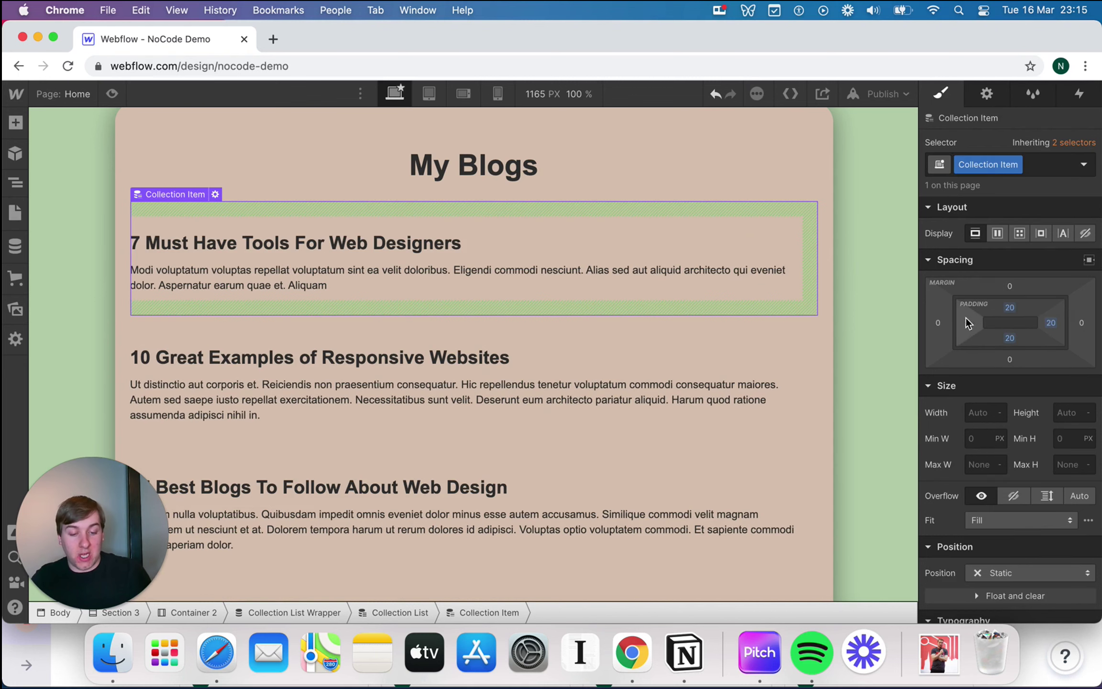
left_click(969, 322)
type("20")
key("Return")
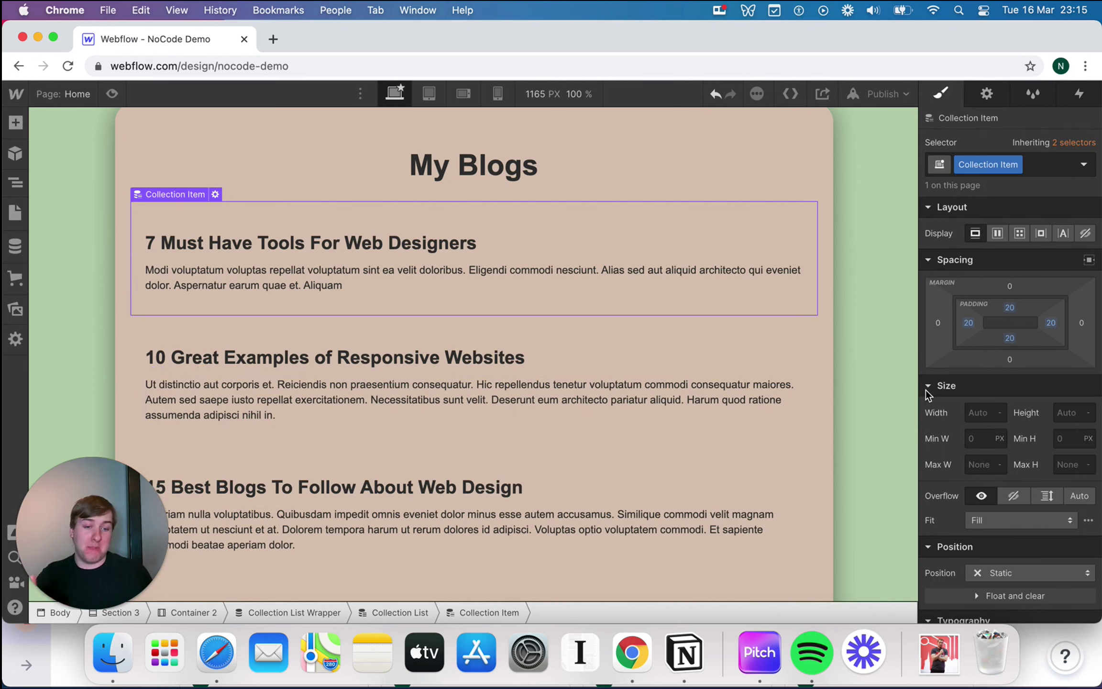
Give the blog post item a solid black 6 px border on its bottom side
scroll(1090, 398, "down", 9)
scroll(1090, 397, "down", 5)
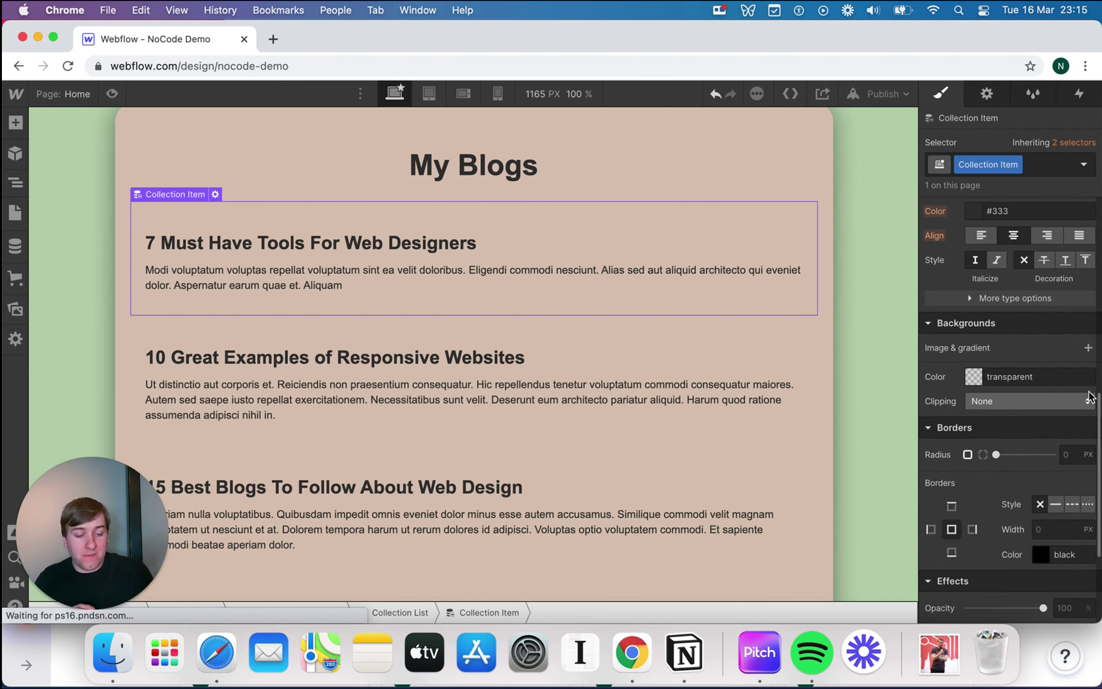
left_click(960, 446)
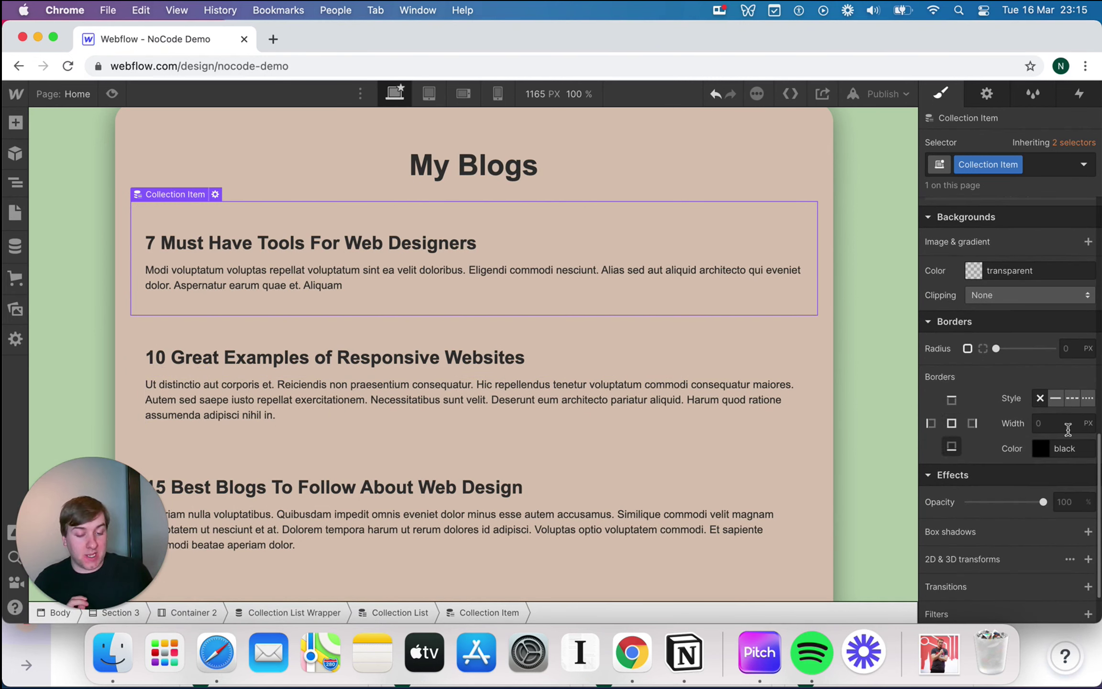
left_click(1056, 398)
left_click(1070, 448)
type("6")
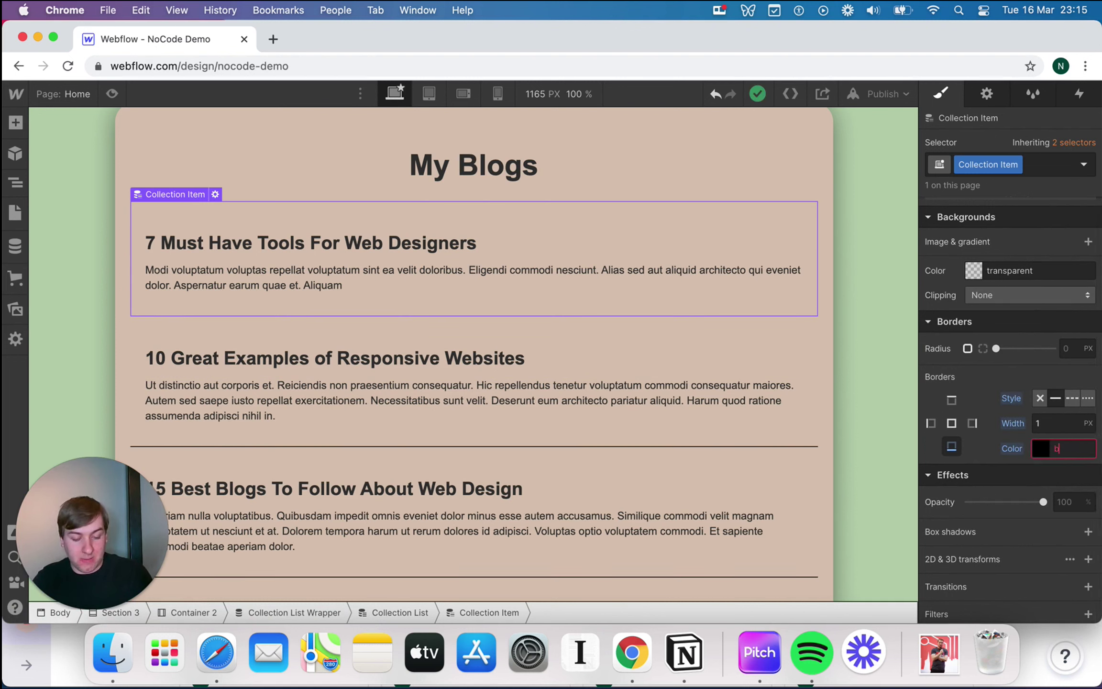
left_click(1046, 421)
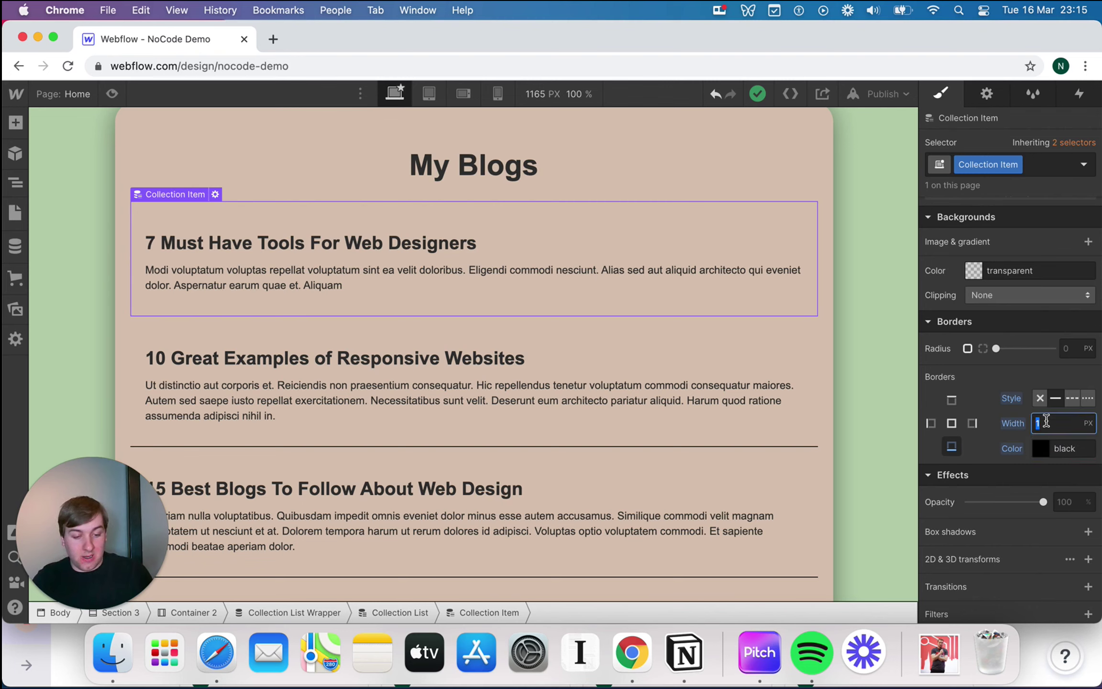
type("6")
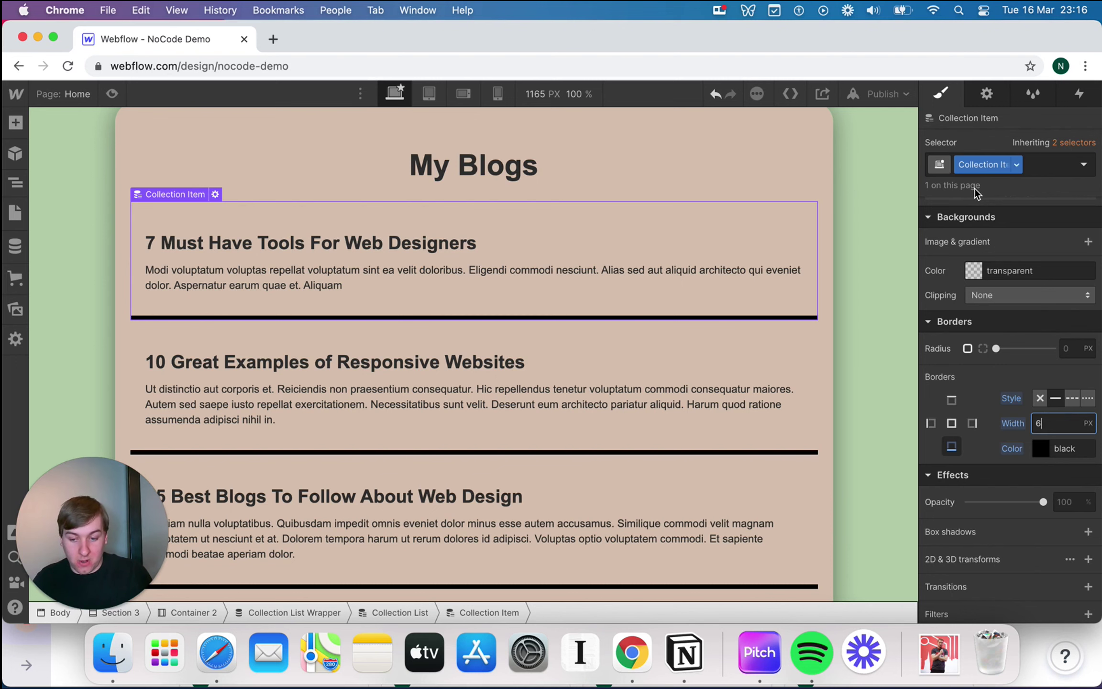
Reselect the blog post item and extend the 6 px border to all four sides
left_click(764, 194)
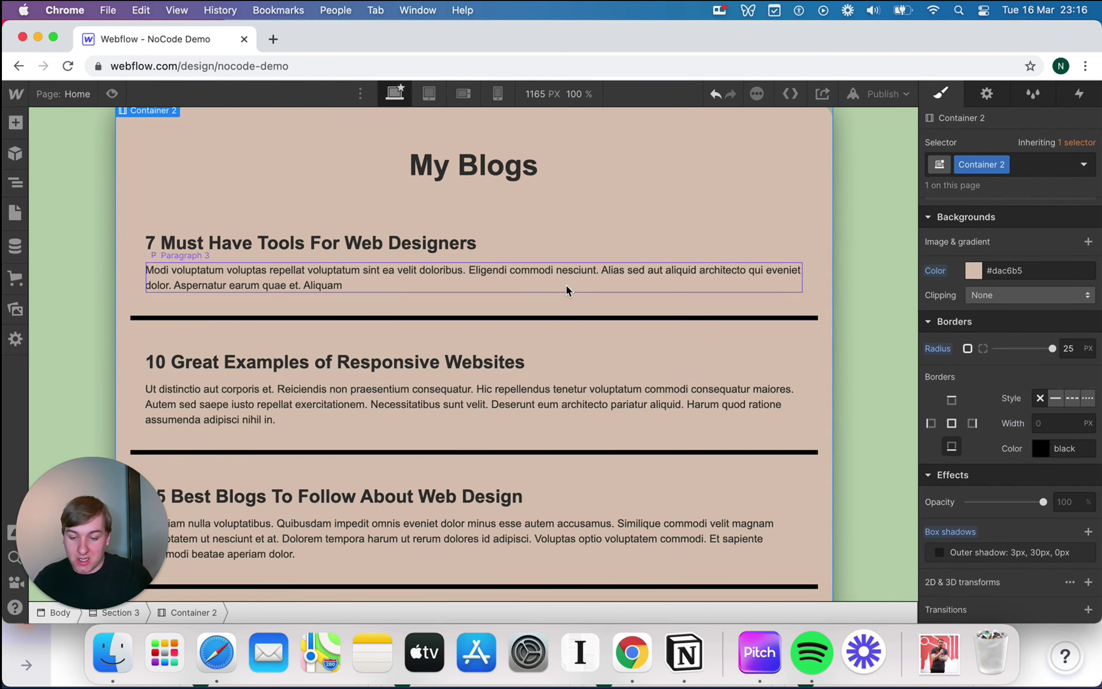
scroll(222, 315, "down", 8)
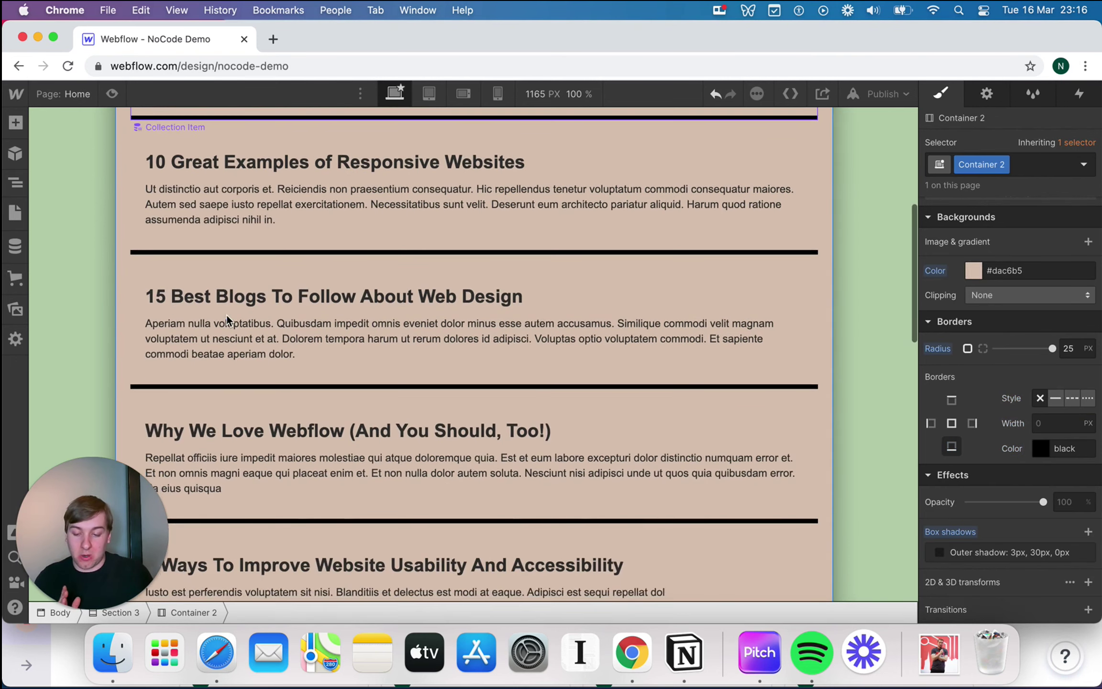
scroll(226, 316, "up", 8)
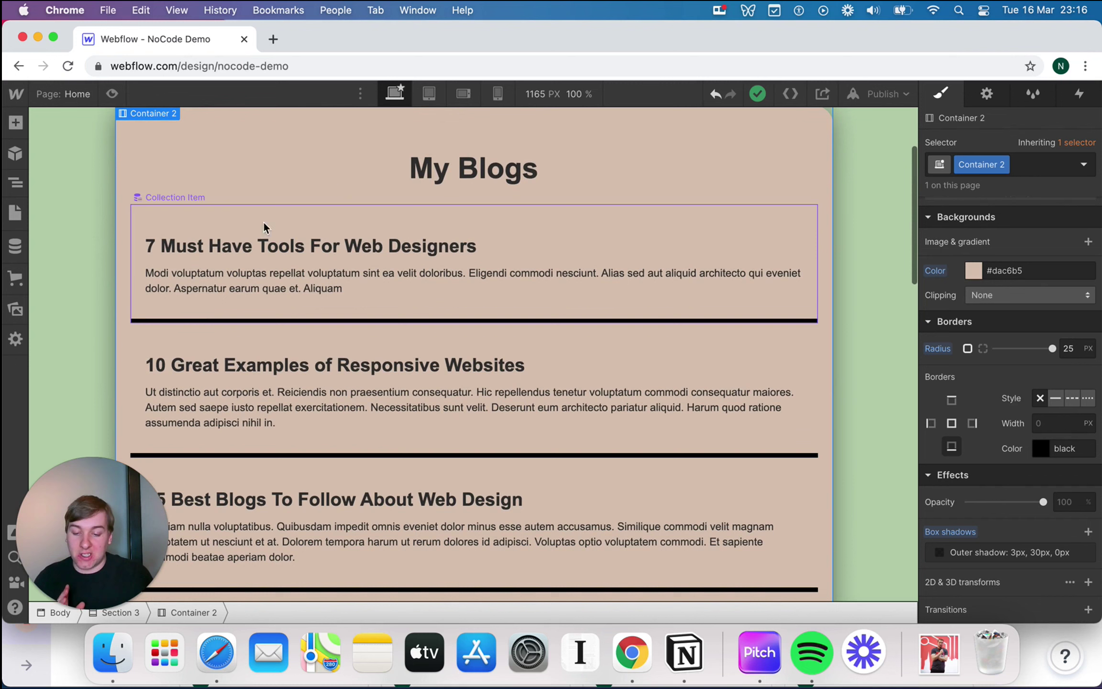
left_click(292, 318)
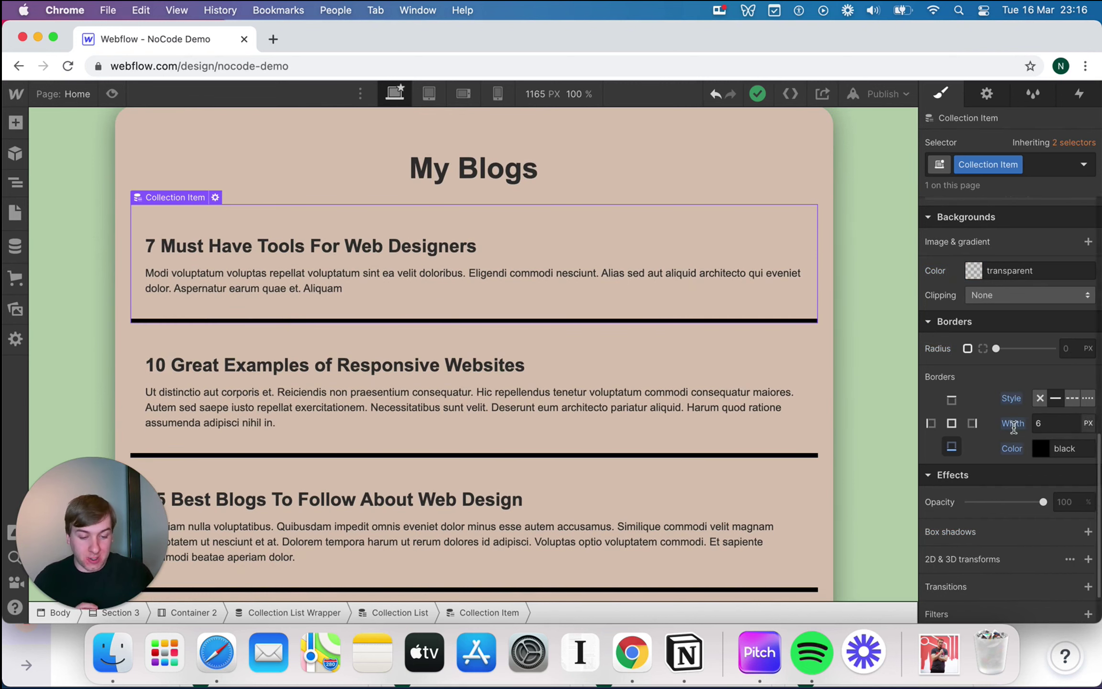
left_click(955, 423)
left_click(1061, 425)
type("6")
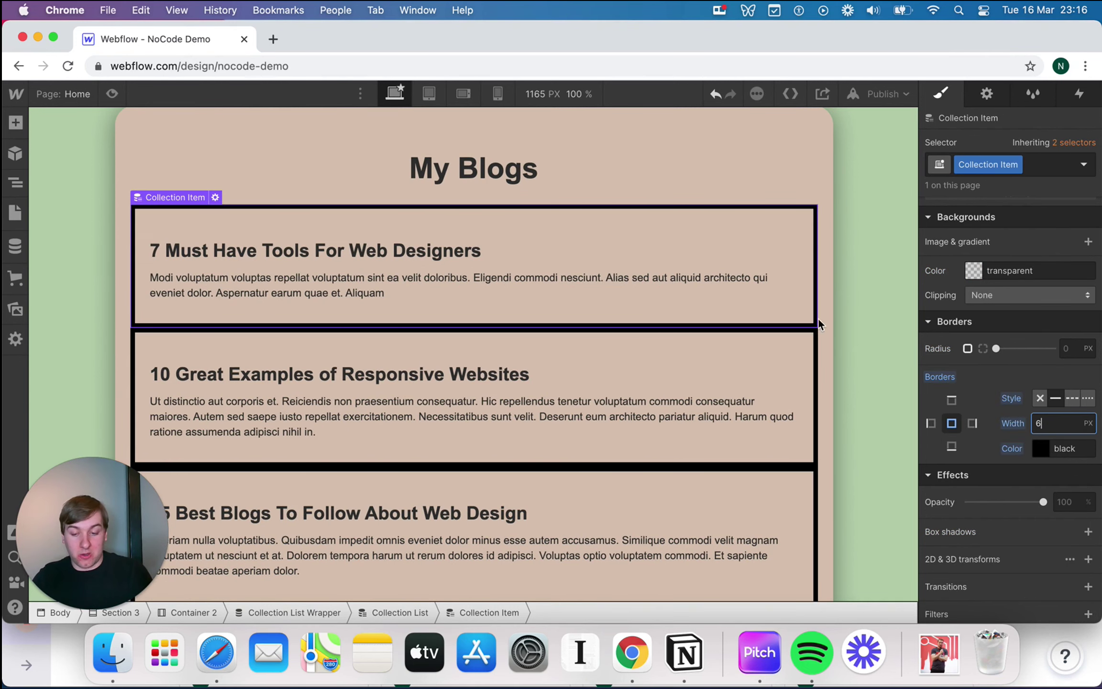
Select the blog post Collection Item and set its bottom margin to 20 px
left_click(783, 183)
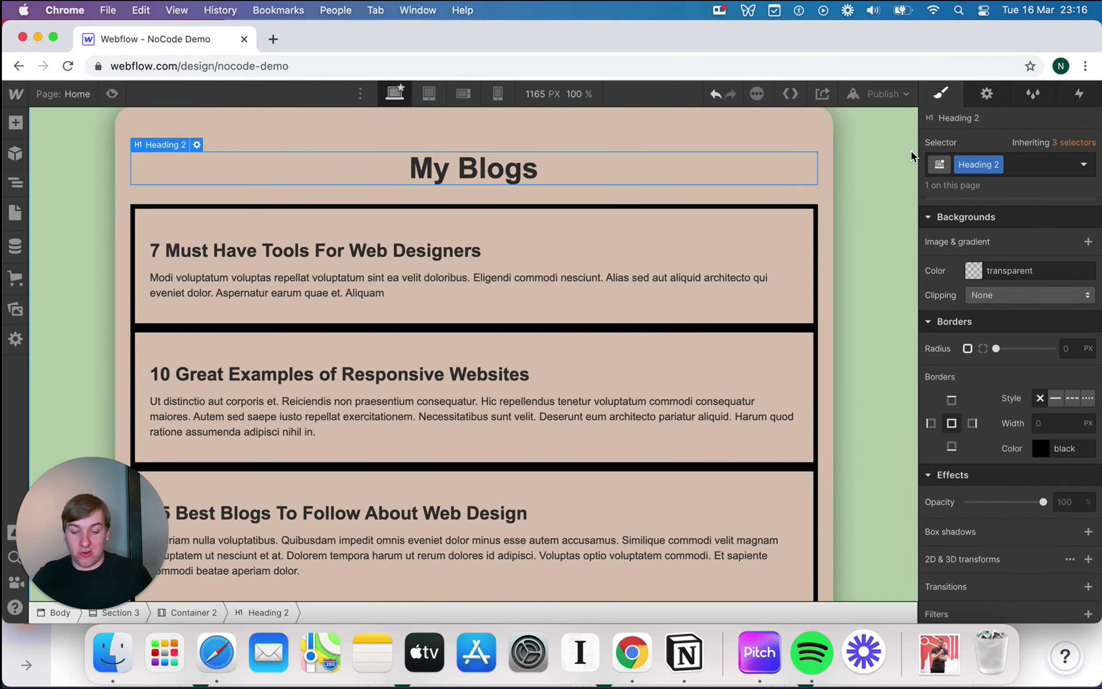
left_click(747, 209)
scroll(1052, 299, "up", 10)
left_click(1009, 360)
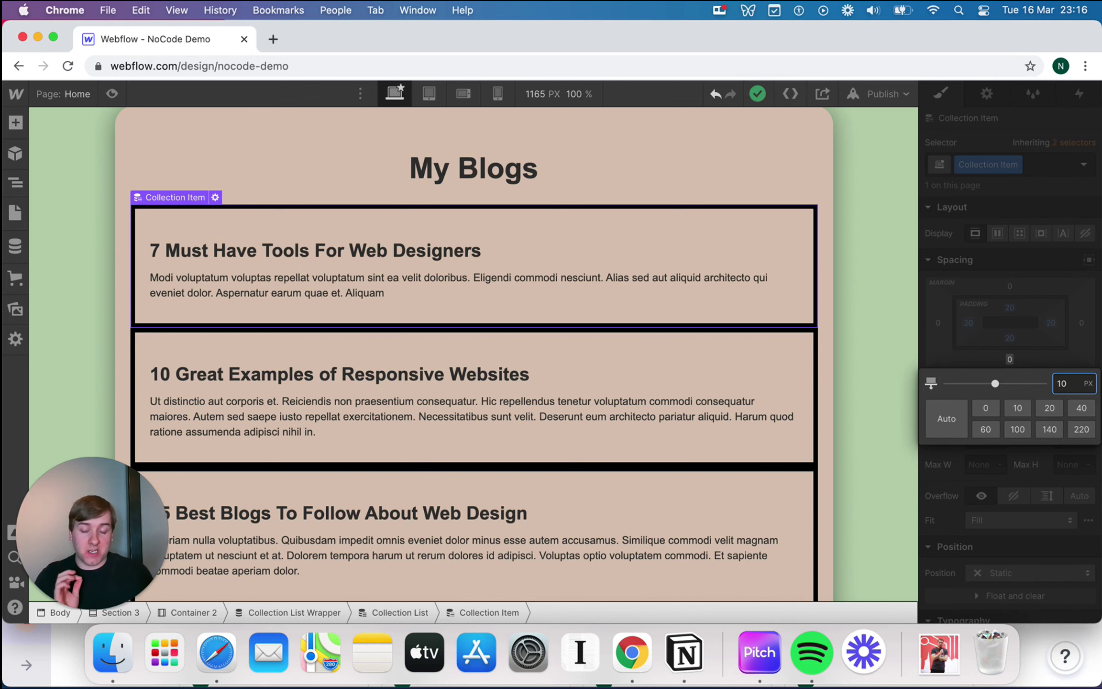
key("Escape")
scroll(457, 316, "down", 1)
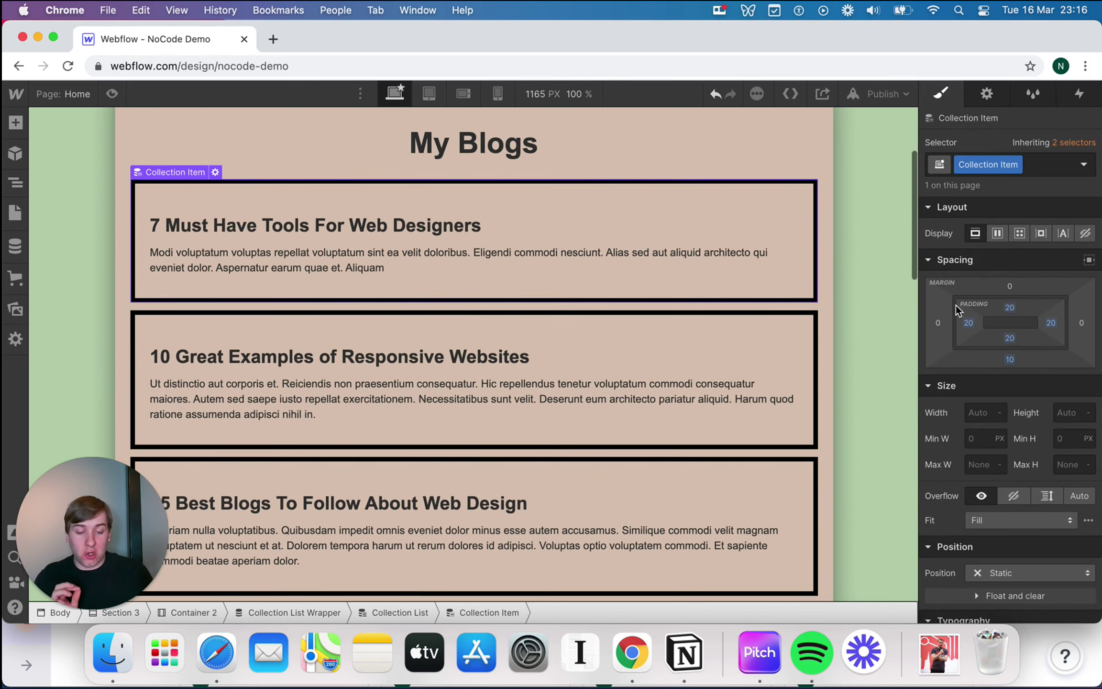
left_click(1010, 359)
type("20")
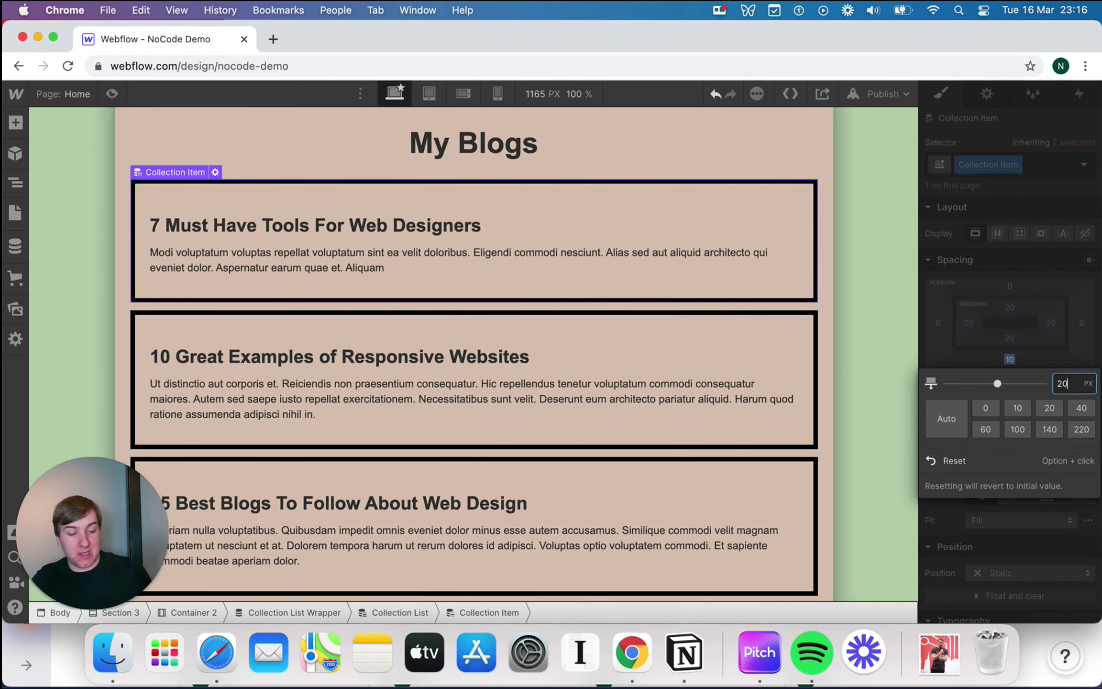
key("Escape")
scroll(365, 253, "down", 10)
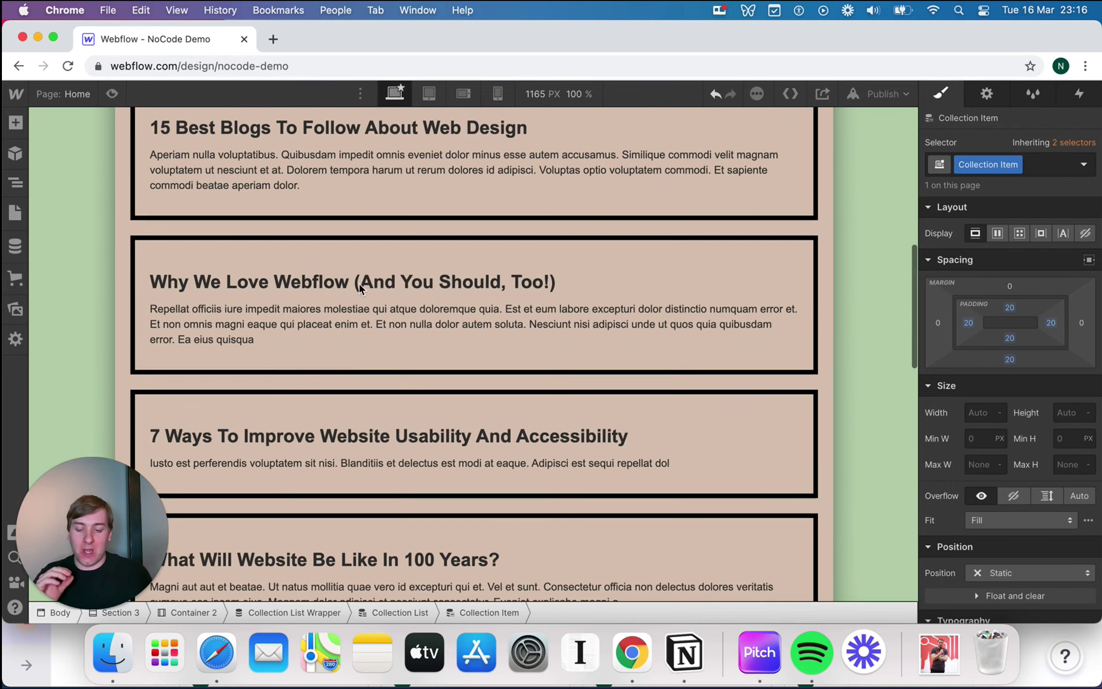
key("ctrl+shift+p")
scroll(441, 414, "down", 6)
scroll(442, 415, "down", 5)
scroll(416, 293, "up", 1)
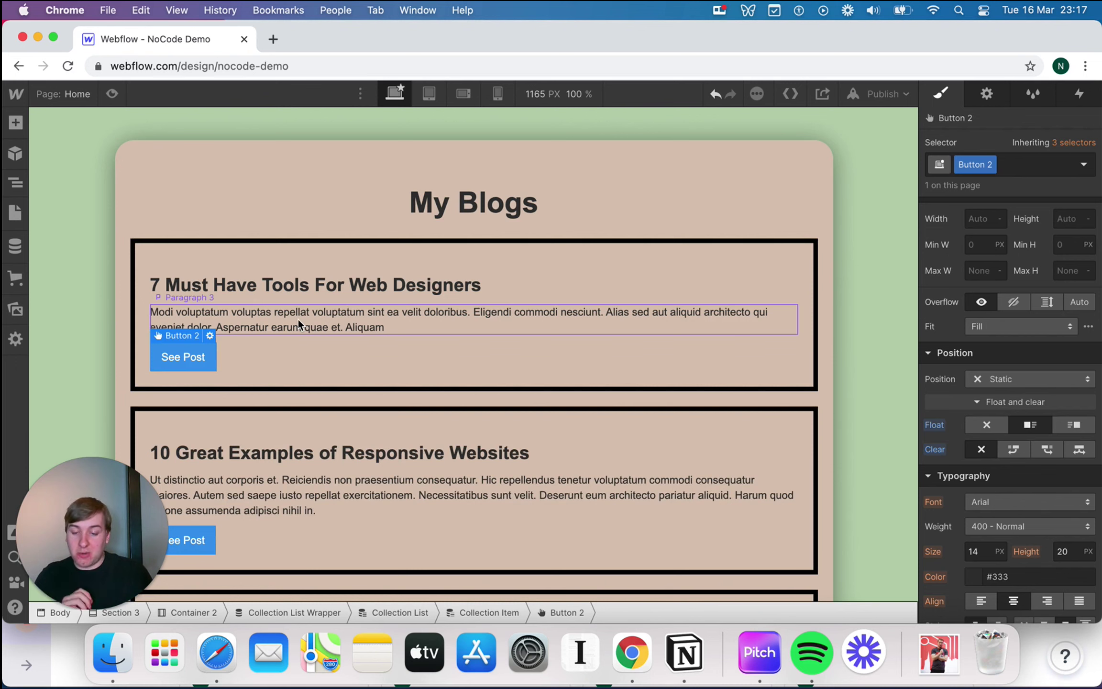
Exit preview and select the first blog card's See Post button
left_click(298, 319)
left_click(247, 349)
left_click(206, 355)
scroll(1050, 246, "up", 5)
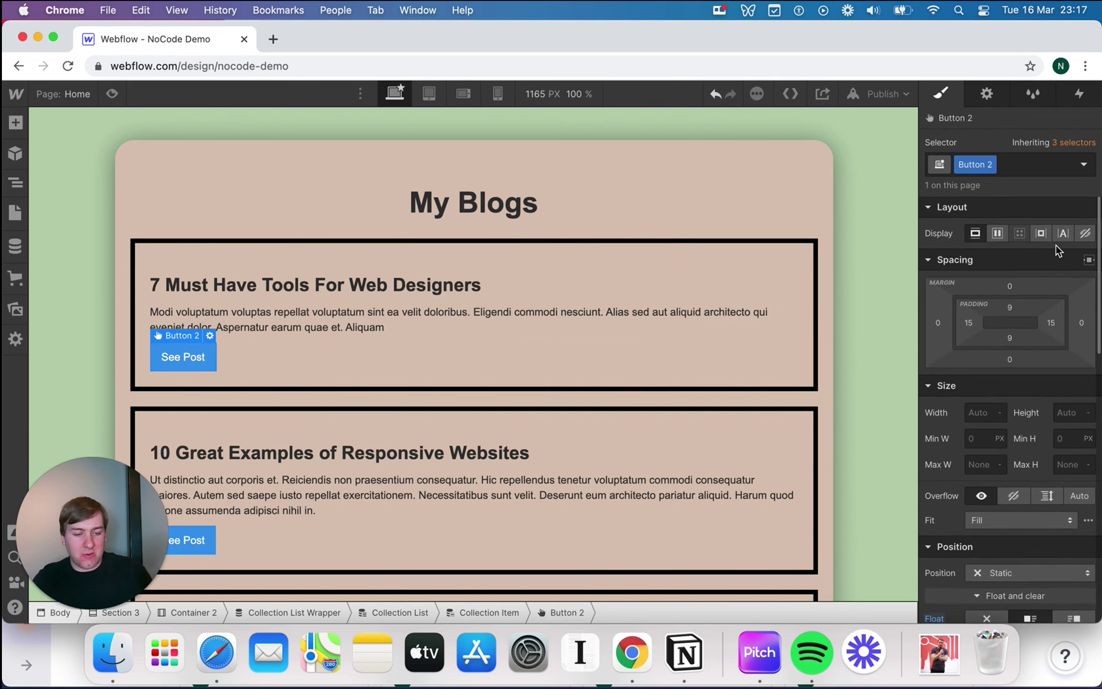
Copy the green section's hex colour and paste it as the See Post button's background
left_click(859, 284)
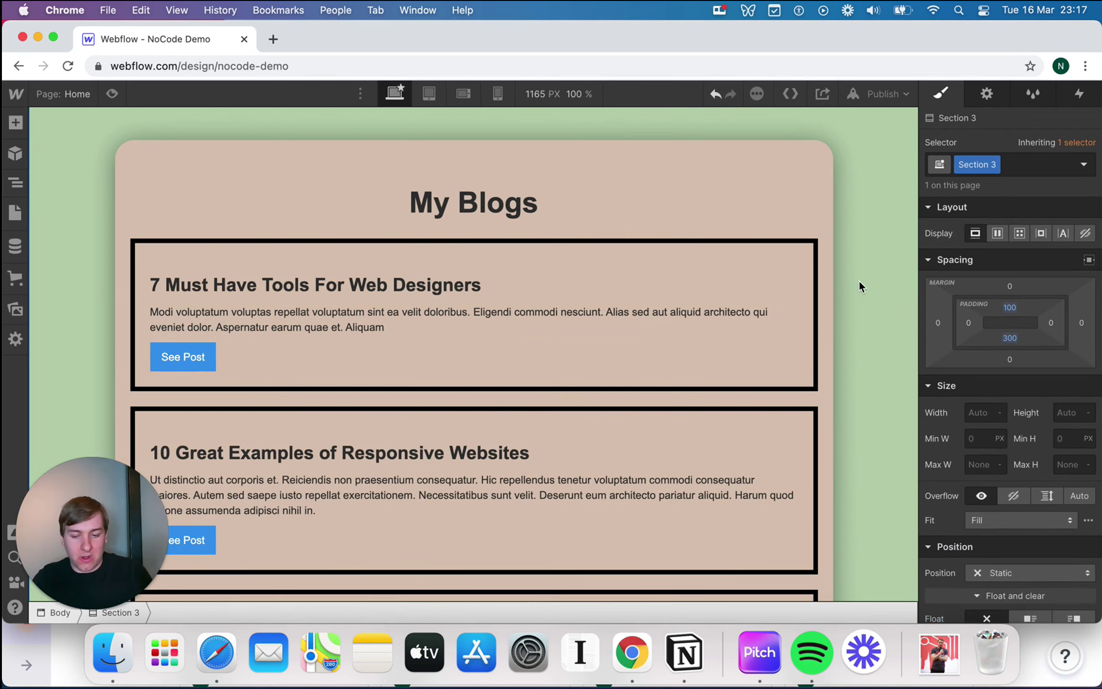
scroll(860, 279, "up", 3)
scroll(1001, 413, "down", 10)
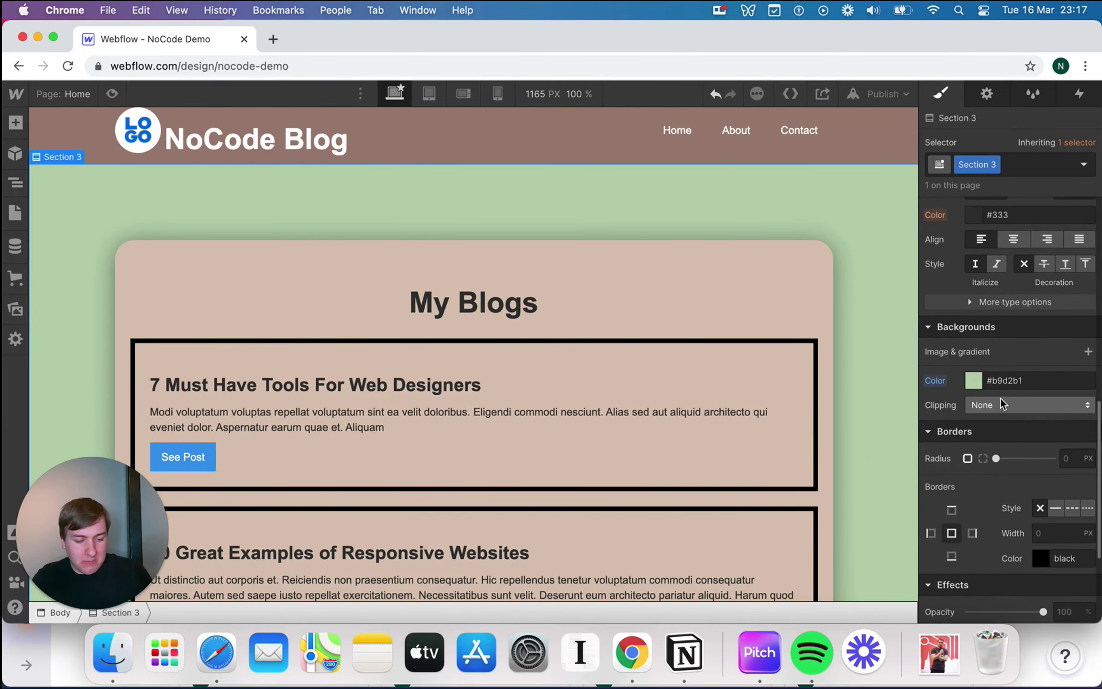
left_click(1009, 380)
key("ctrl+c")
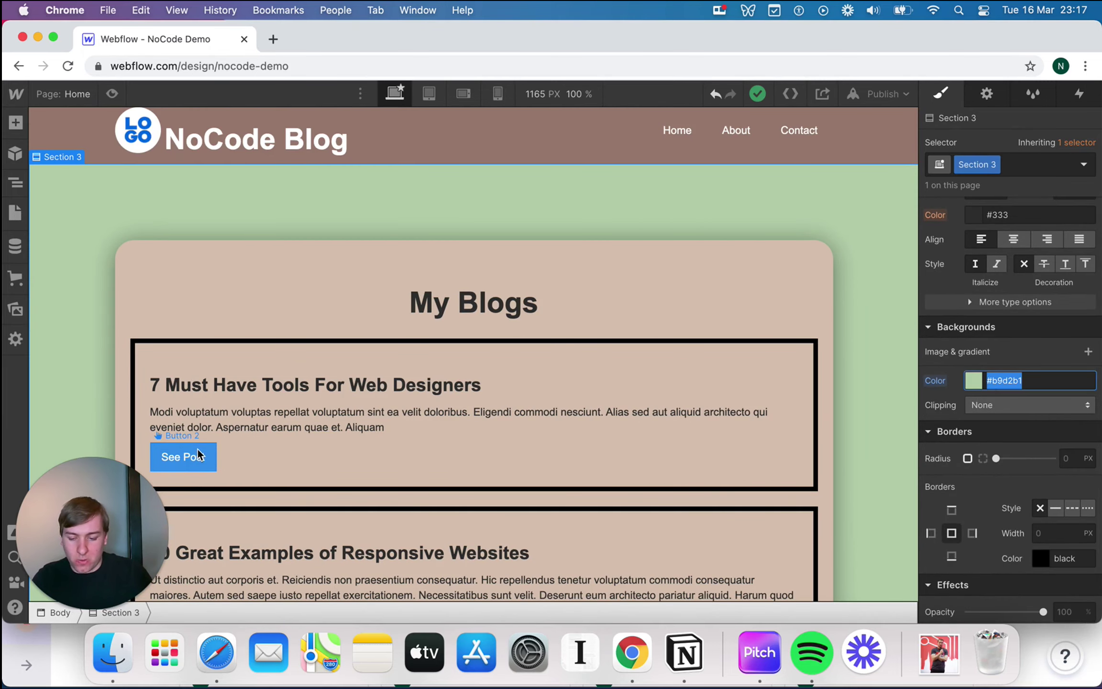
left_click(199, 455)
scroll(1020, 505, "down", 5)
left_click(1006, 255)
key("ctrl+v")
key("Return")
Round the See Post button's corners with a 25 px radius
scroll(557, 371, "down", 2)
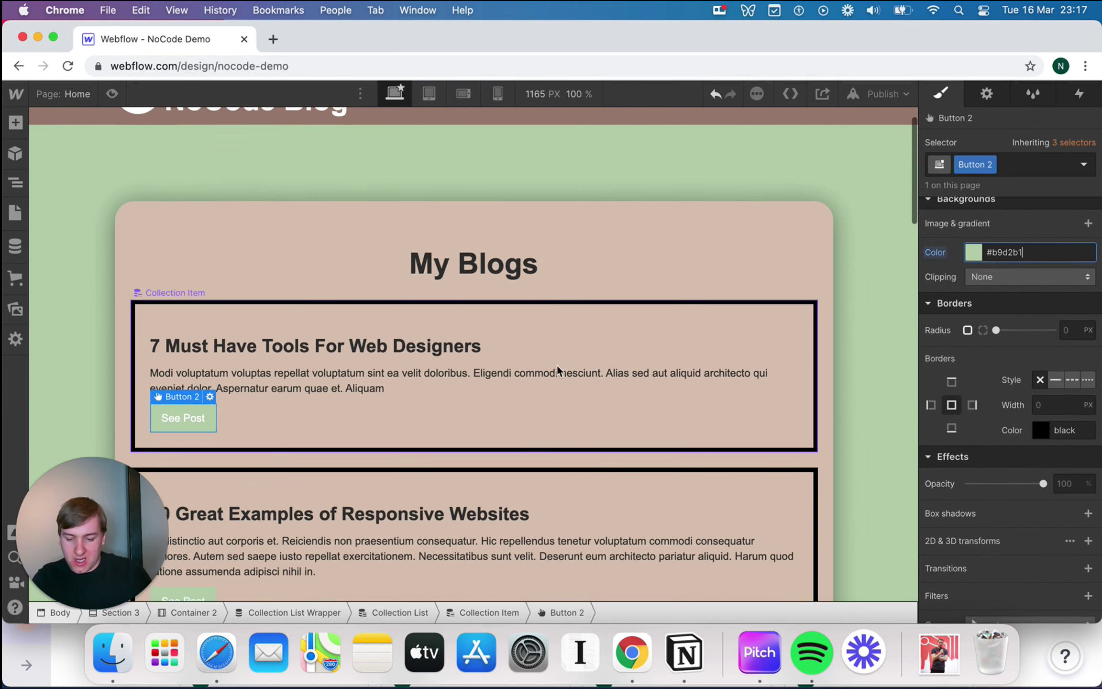
left_click(1070, 330)
type("25")
key("Return")
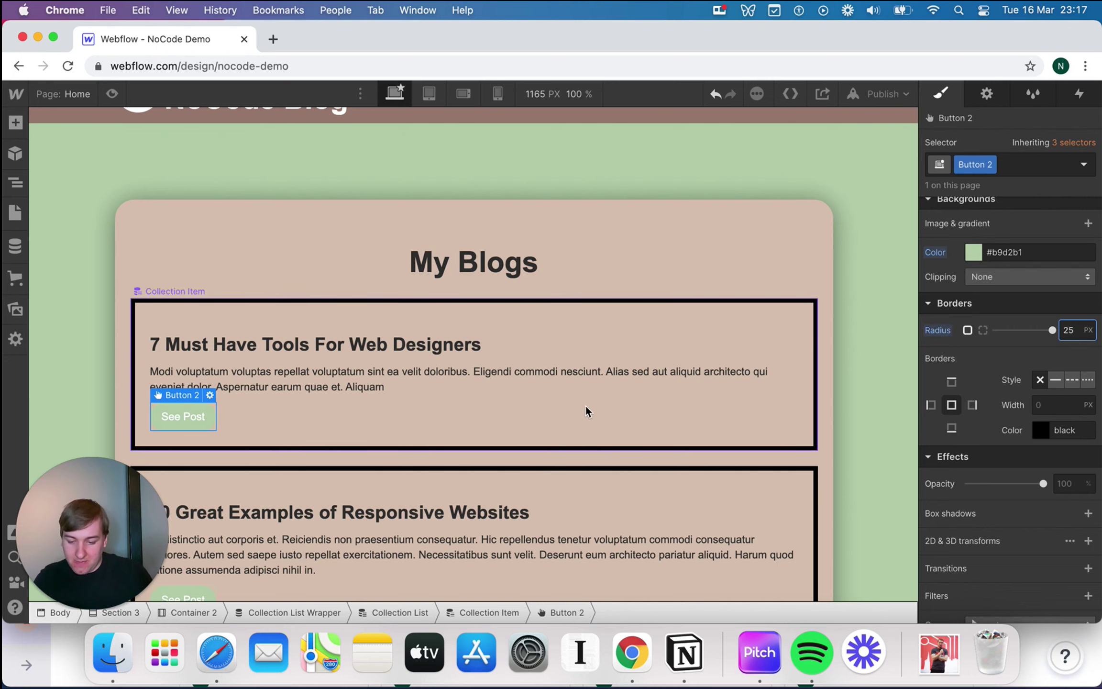
left_click(708, 349)
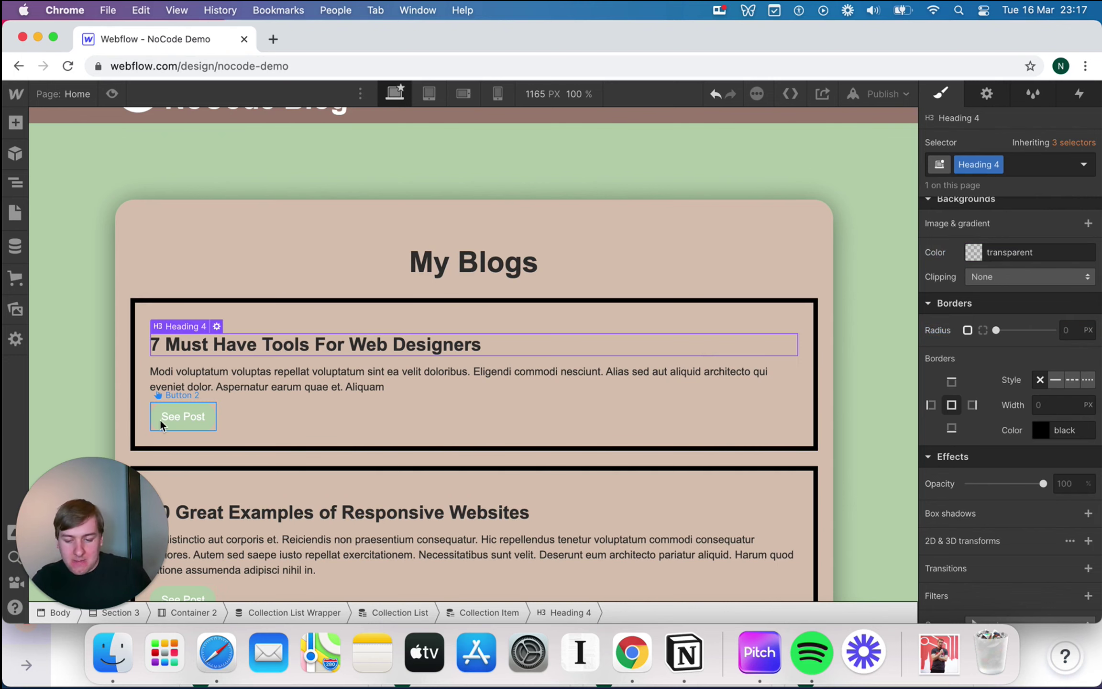
left_click(190, 420)
left_click(485, 353)
left_click(202, 423)
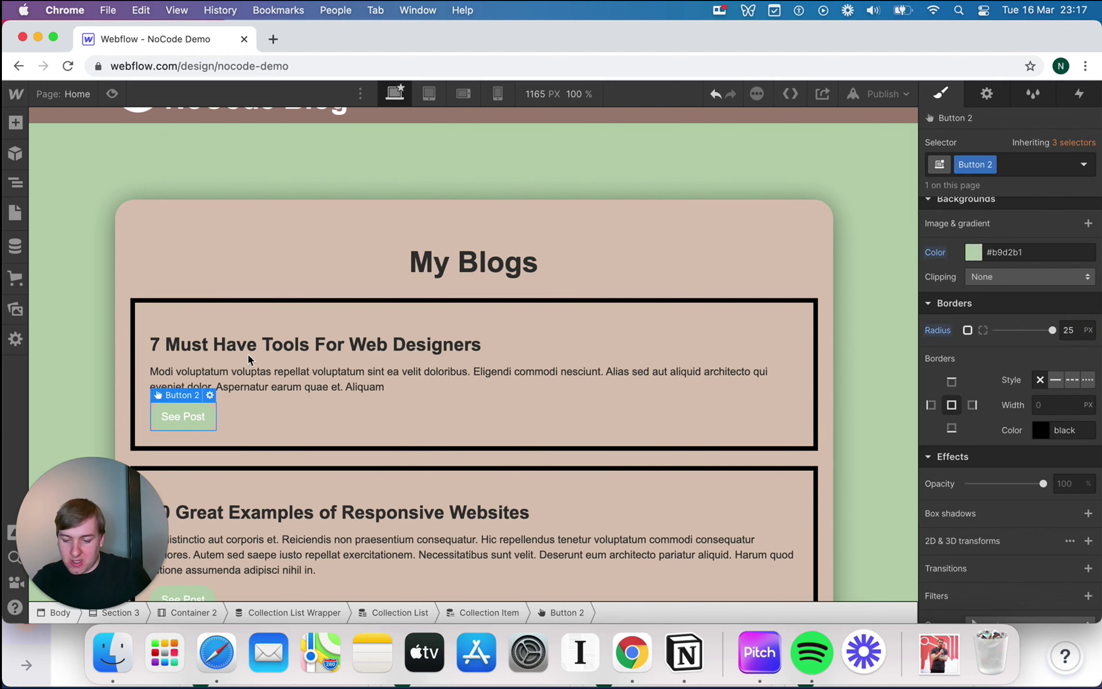
scroll(263, 329, "up", 2)
Replace the button's green background with the navbar's brown #a18276
left_click(429, 155)
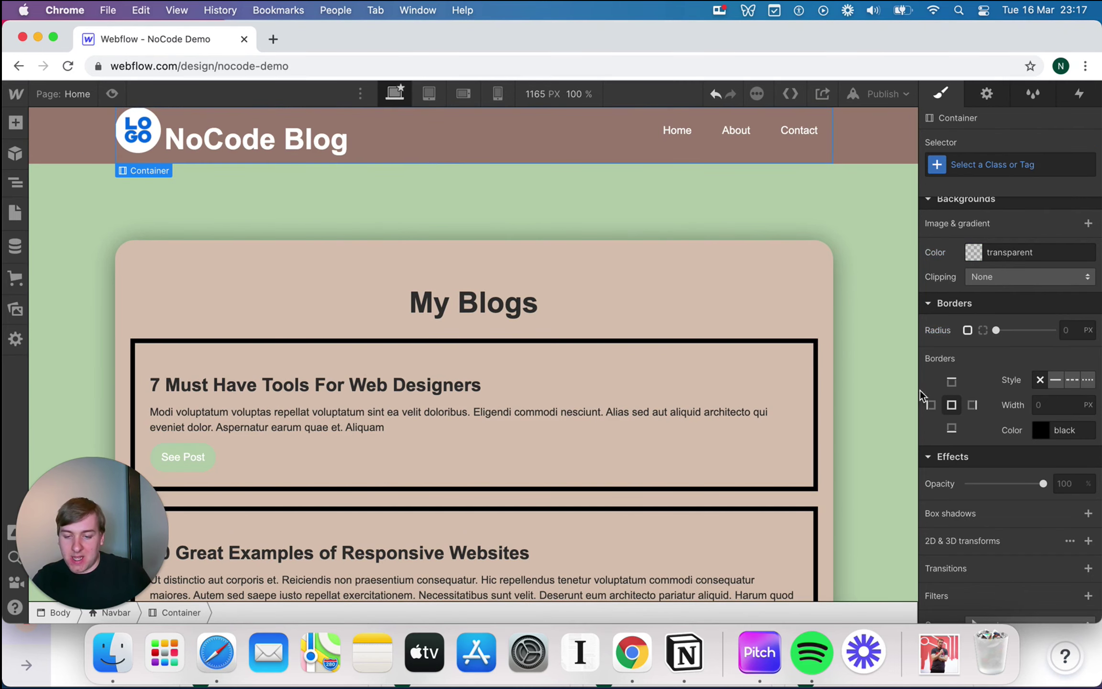
left_click(861, 158)
scroll(1036, 277, "down", 3)
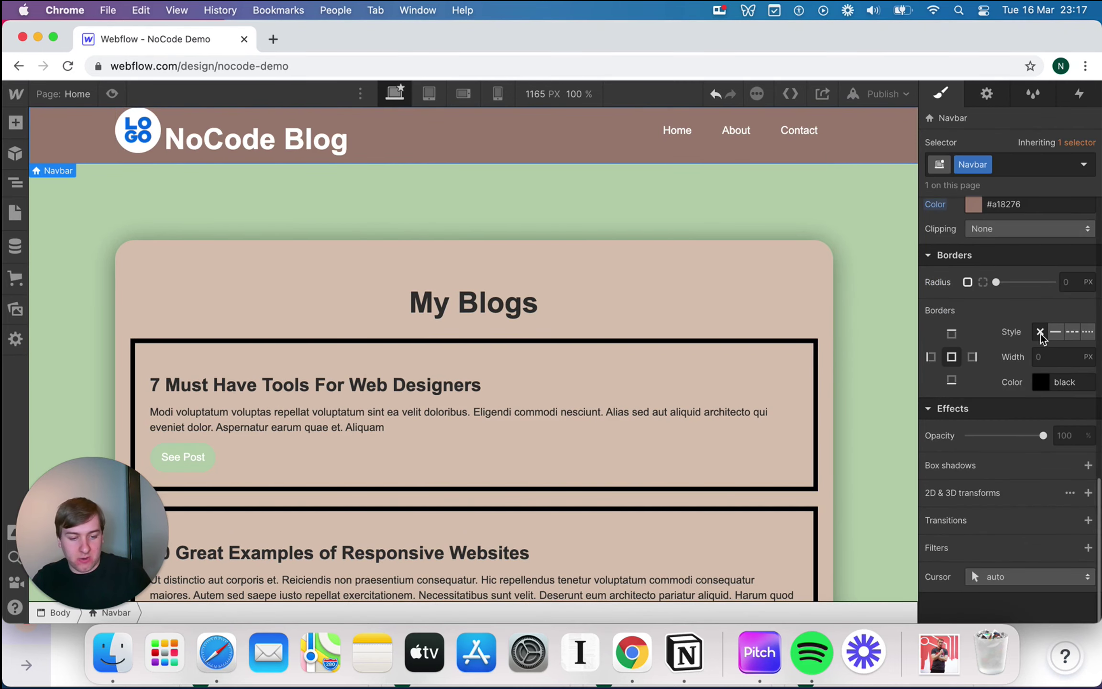
left_click(1006, 211)
key("super+c")
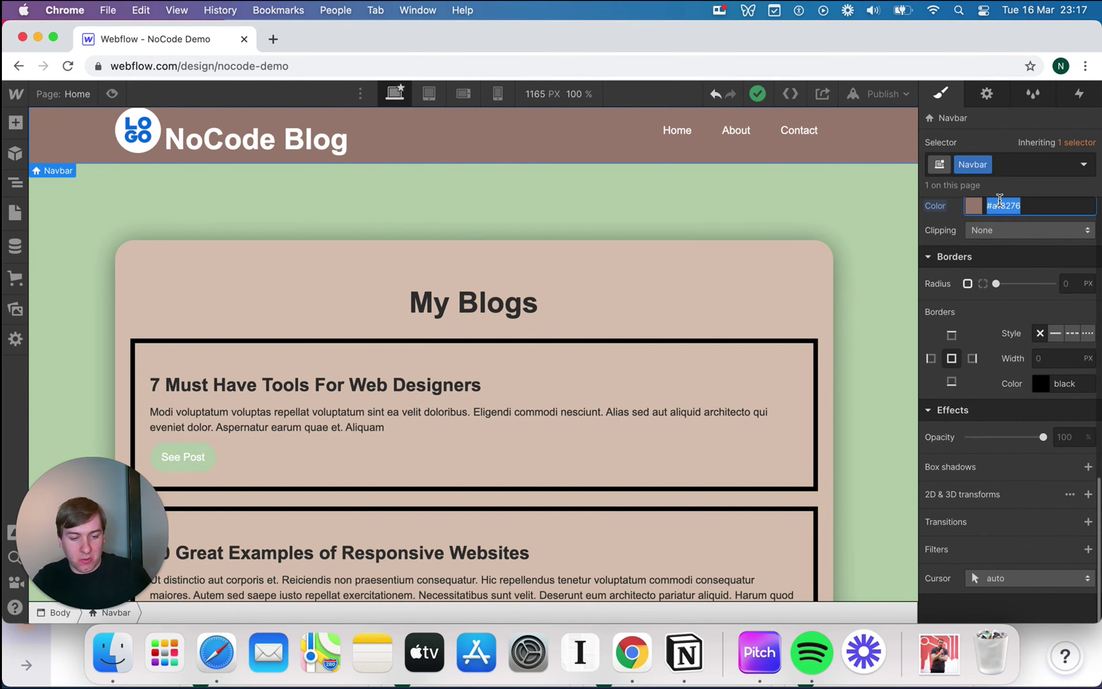
left_click(203, 465)
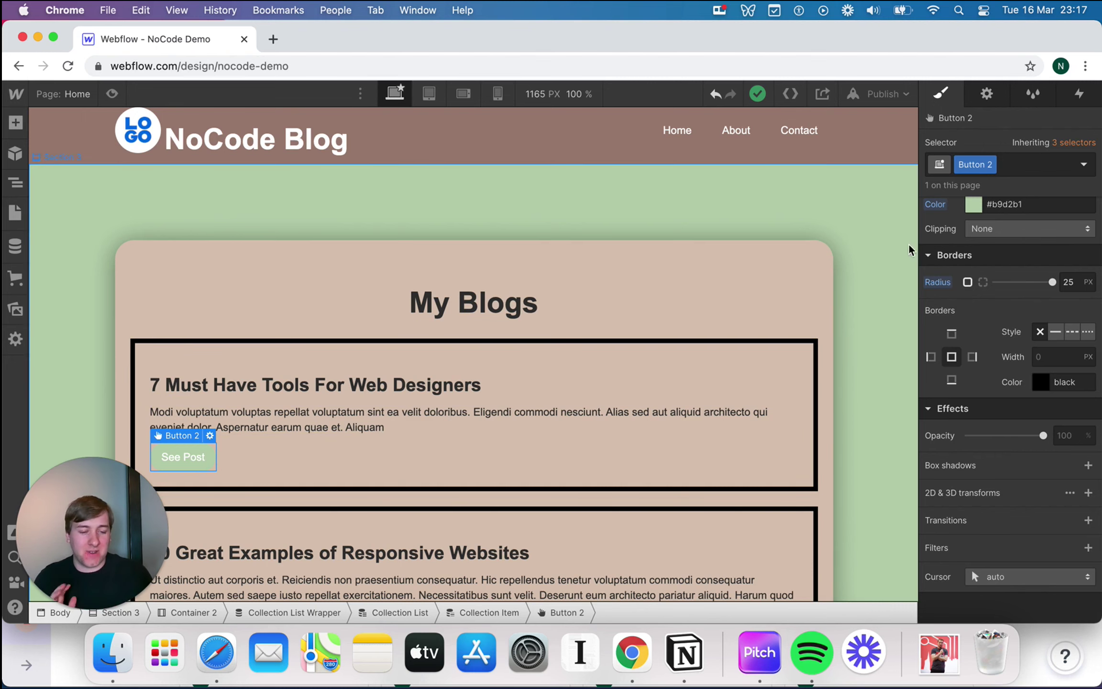
left_click(999, 203)
key("super+v")
key("Return")
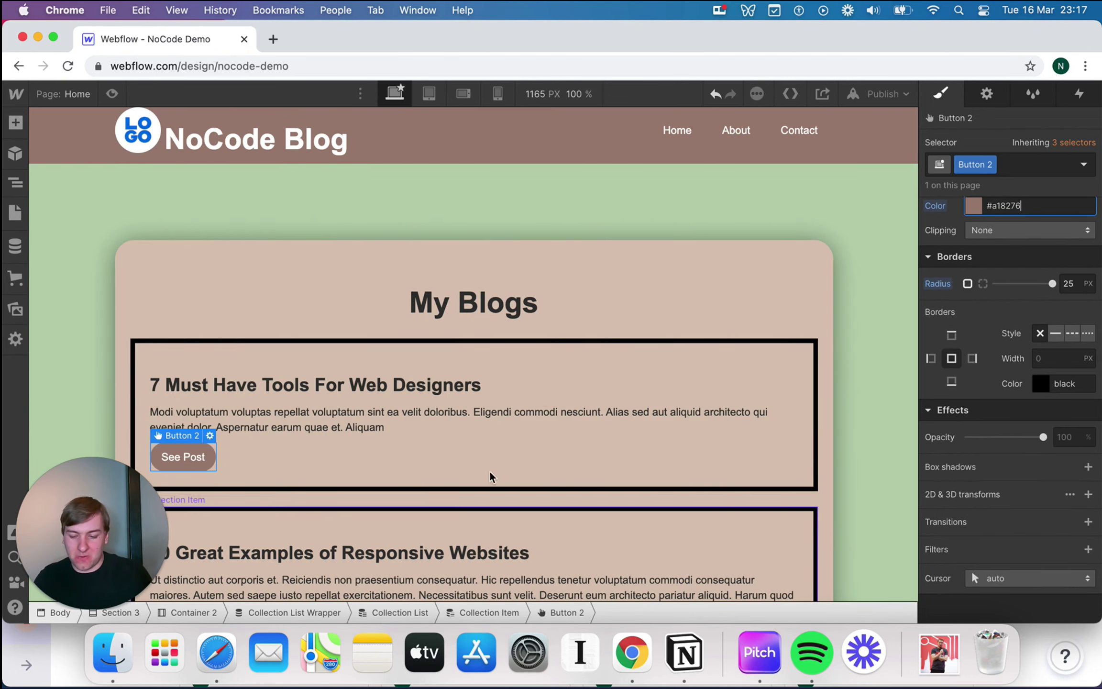
left_click(544, 393)
scroll(544, 393, "down", 2)
scroll(544, 393, "down", 2)
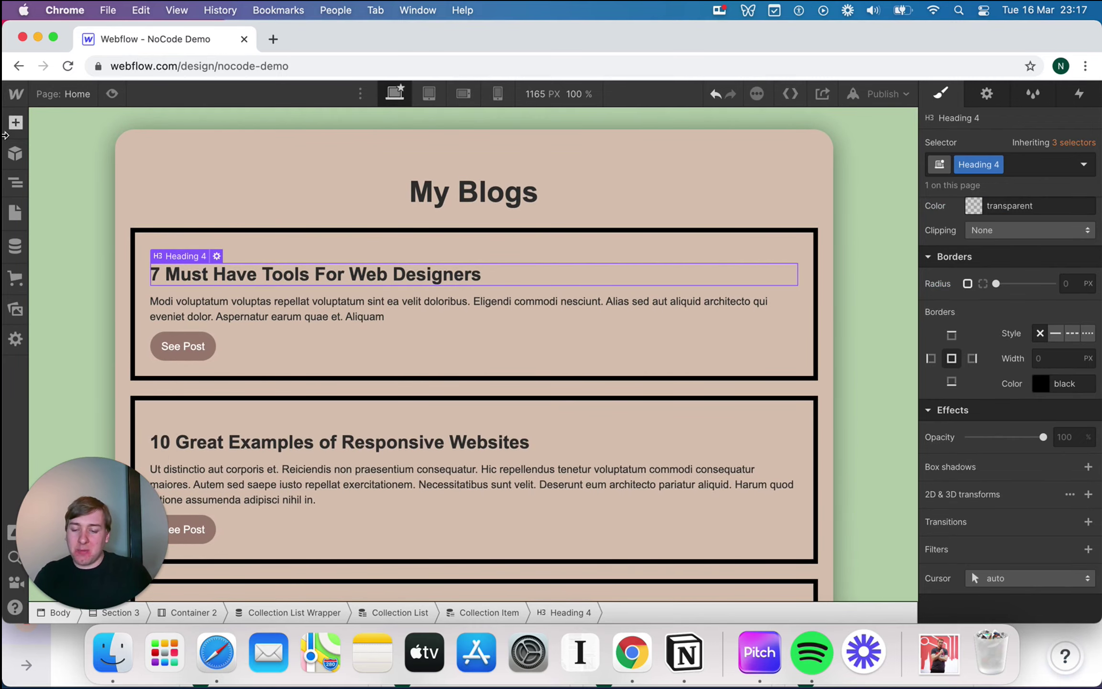
Drag a Div Block from the Add panel into the first blog card, above Heading 4
left_click(16, 123)
scroll(150, 315, "down", 5)
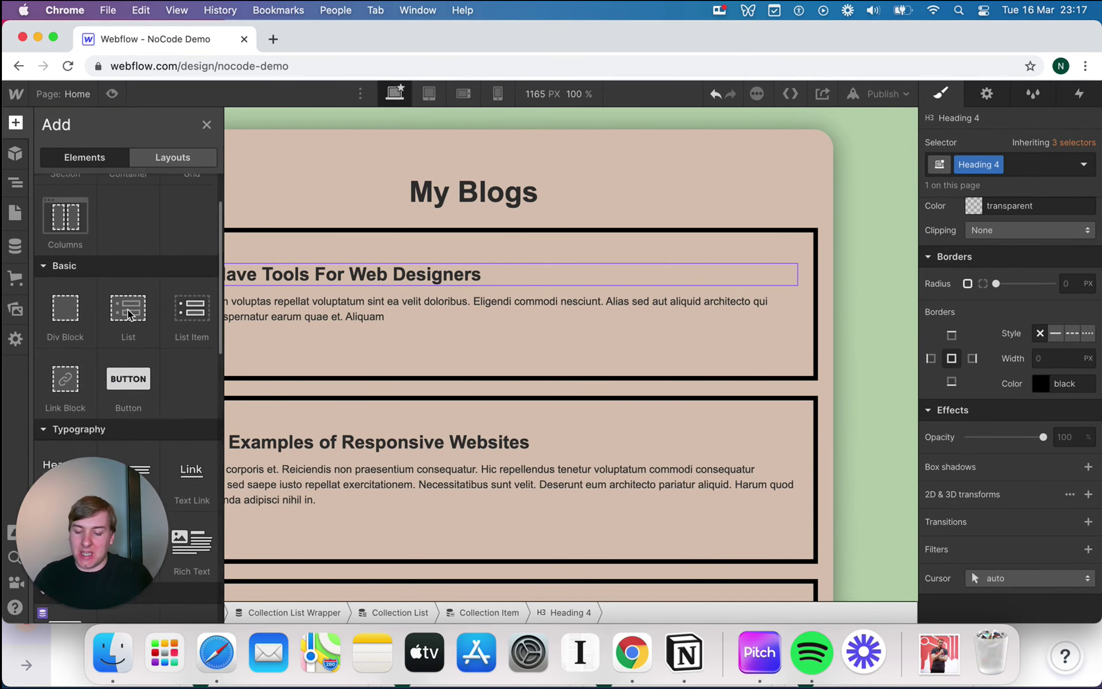
left_click(467, 357)
scroll(467, 357, "up", 1)
left_click(16, 123)
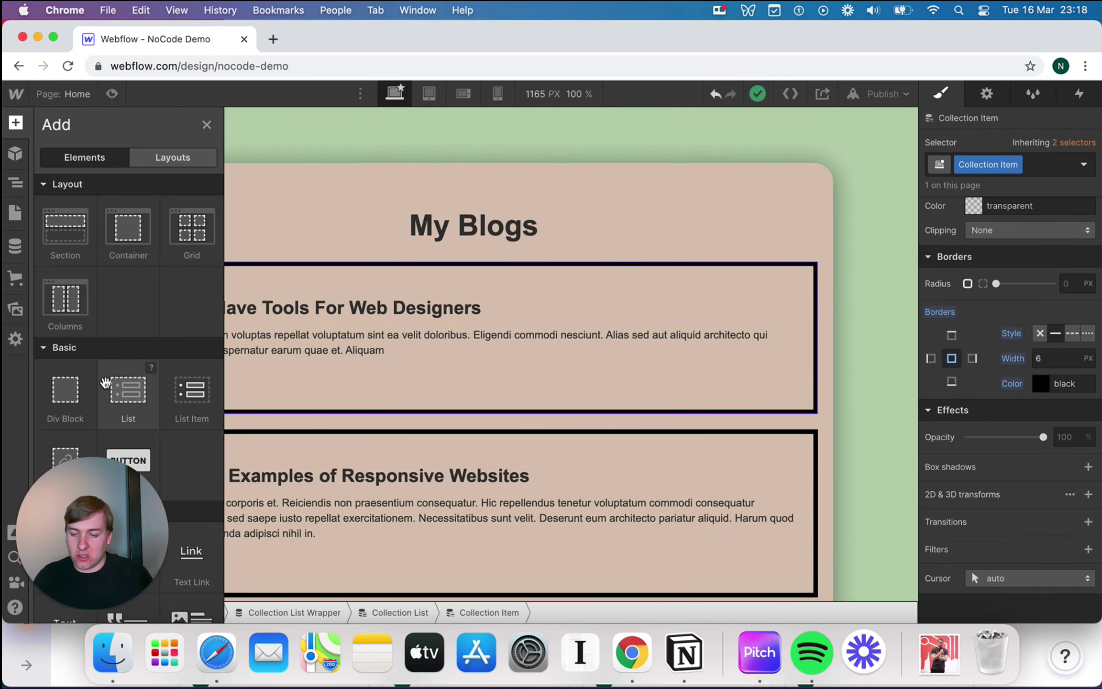
scroll(109, 319, "down", 4)
left_click_drag(72, 202, 243, 295)
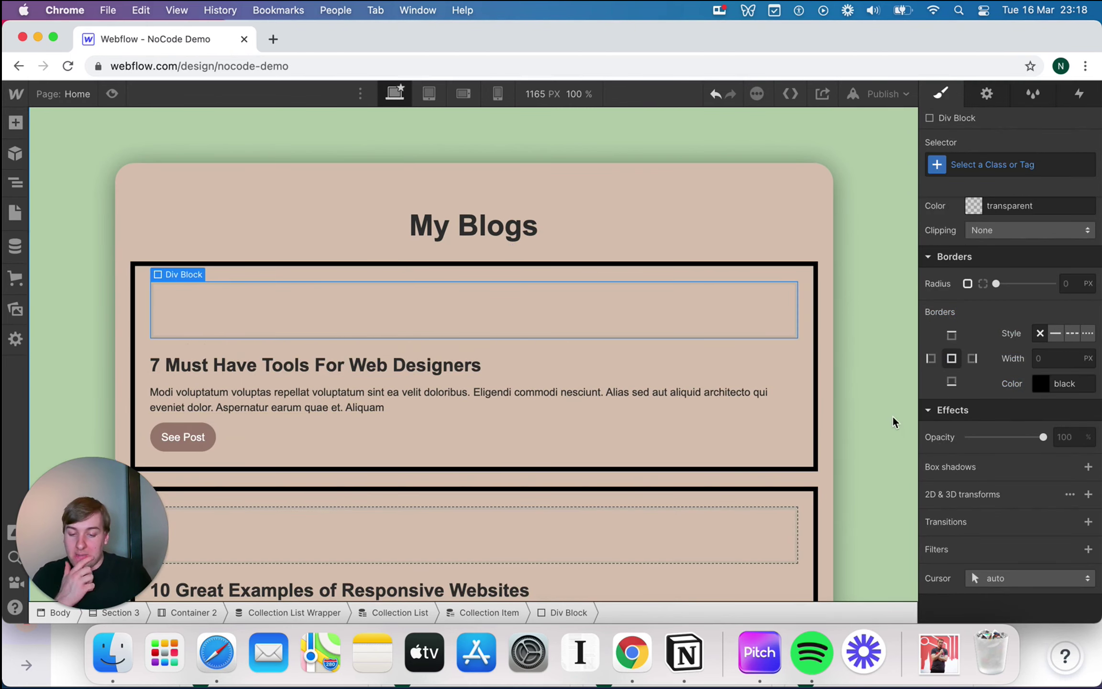
scroll(1057, 411, "up", 5)
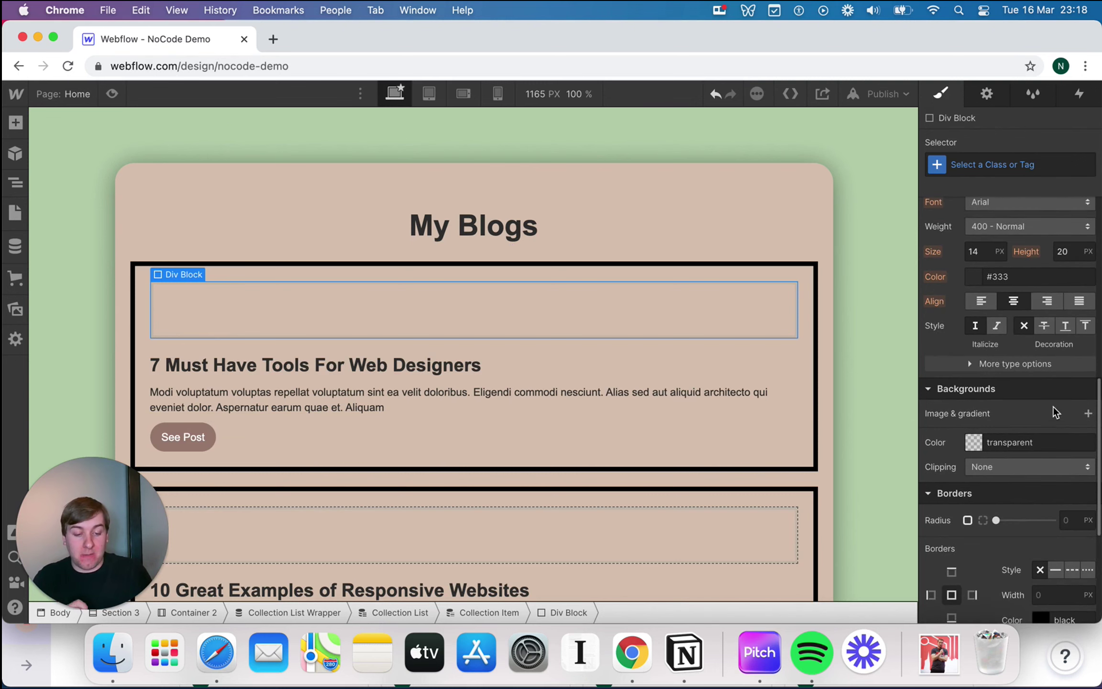
Bind the div's background image to each post's Thumbnail field from Blog Posts
left_click(1088, 414)
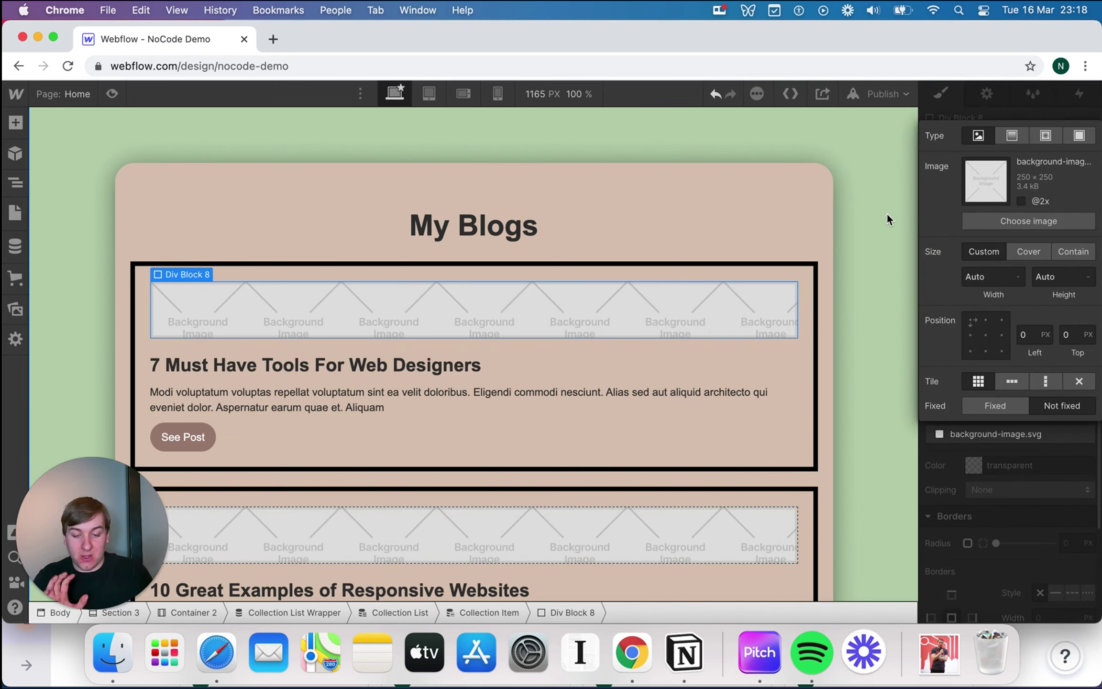
left_click(988, 94)
left_click(987, 94)
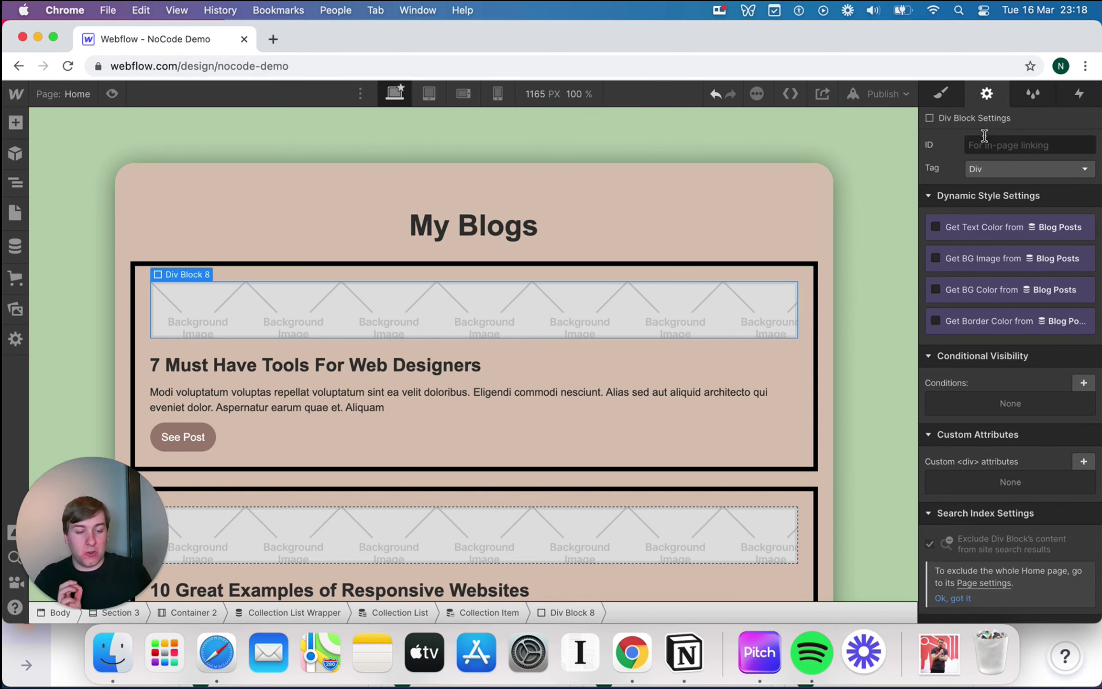
left_click(967, 261)
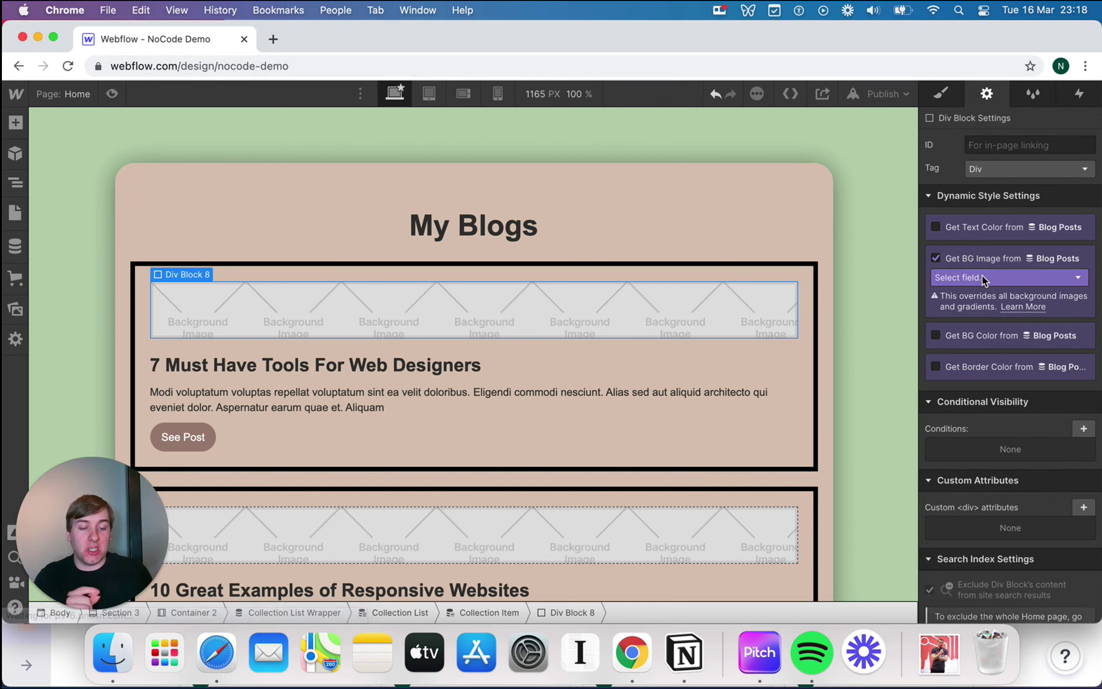
left_click(983, 278)
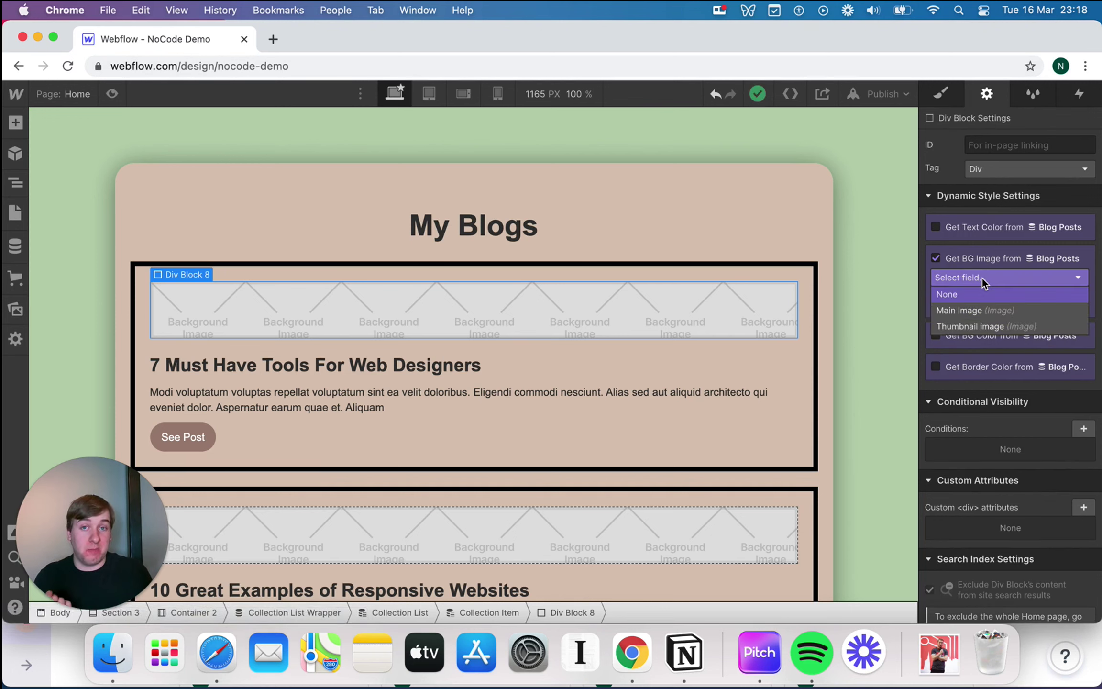
left_click(1011, 328)
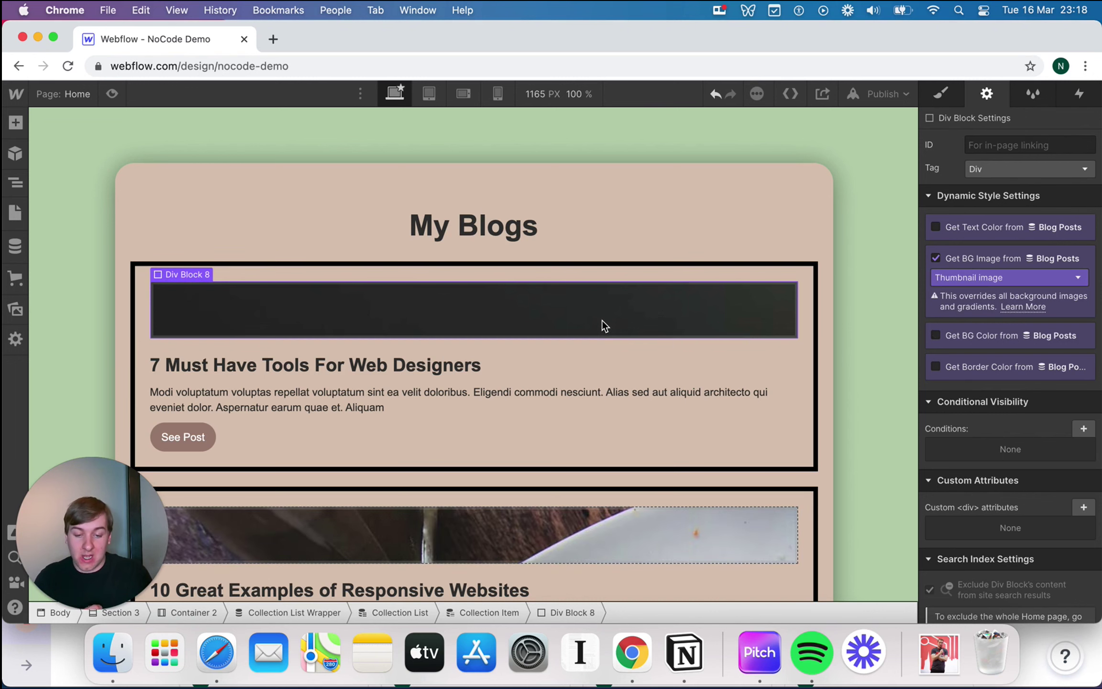
left_click(952, 100)
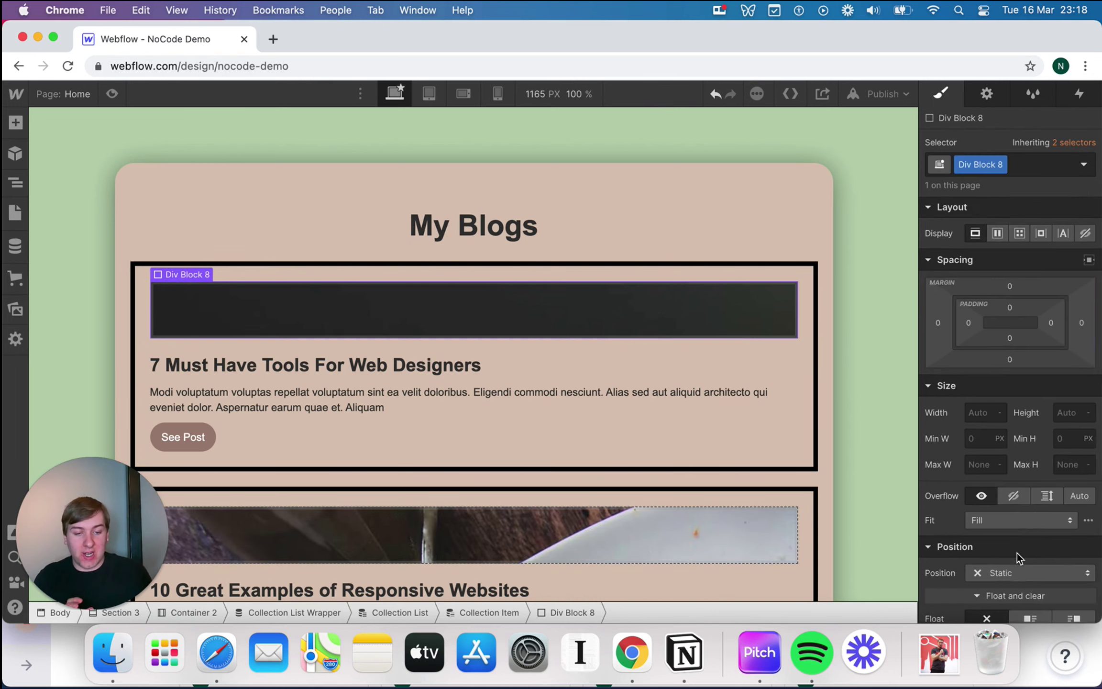
Set the thumbnail background to Contain, no repeat, with a centred position
scroll(1017, 553, "down", 10)
left_click(1015, 363)
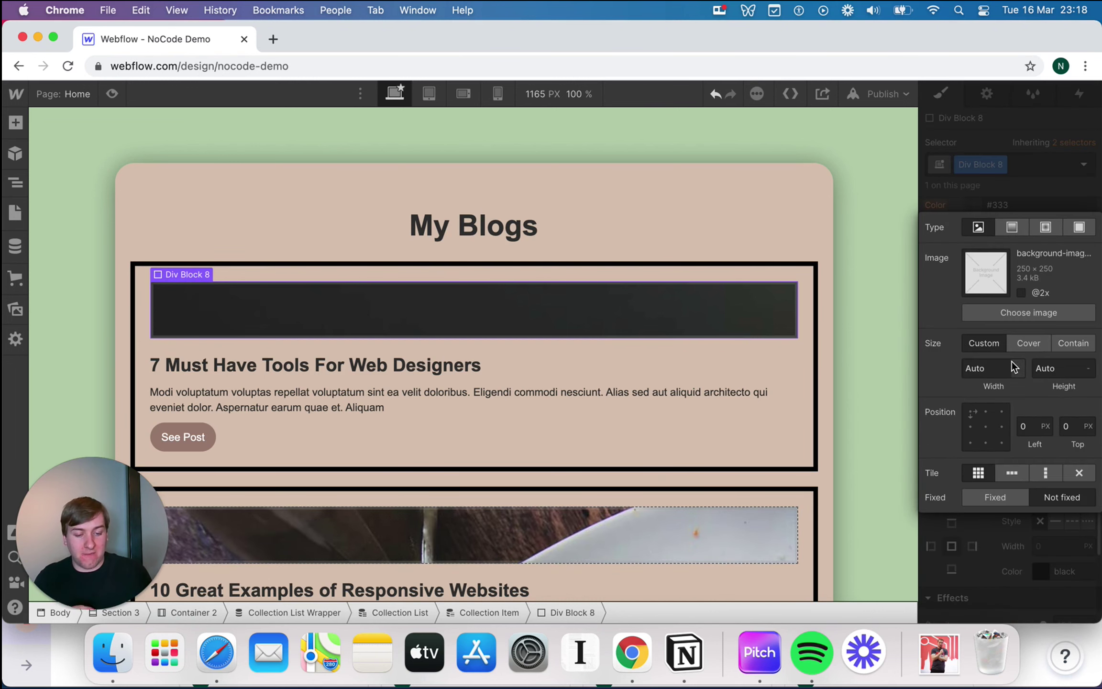
left_click(1066, 342)
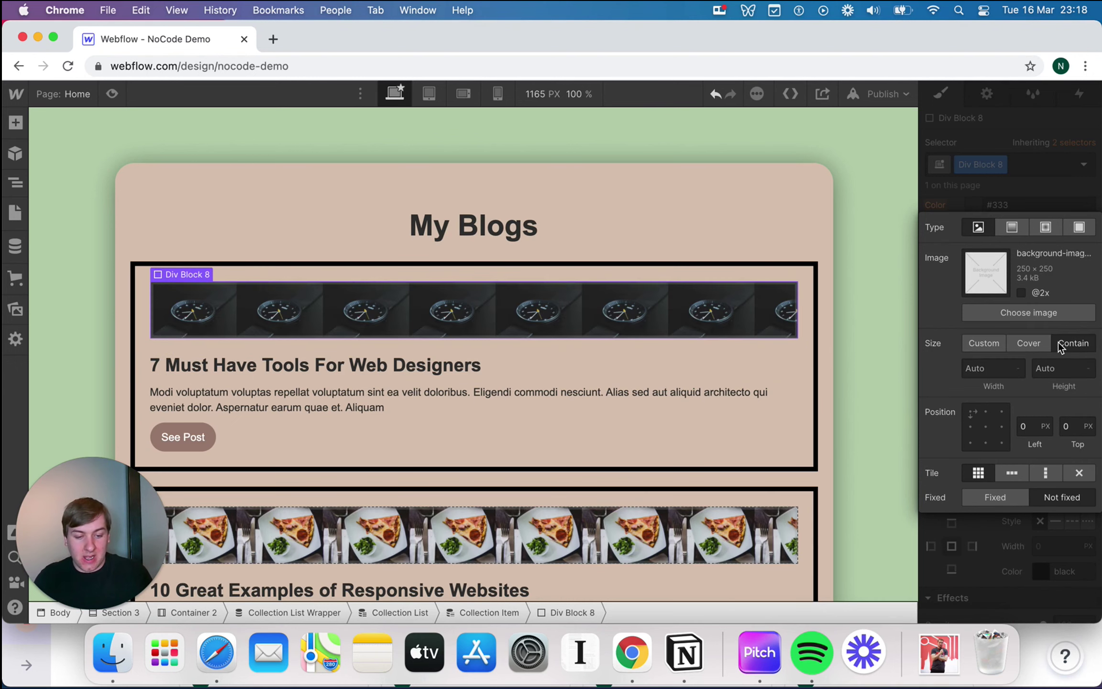
left_click(1080, 473)
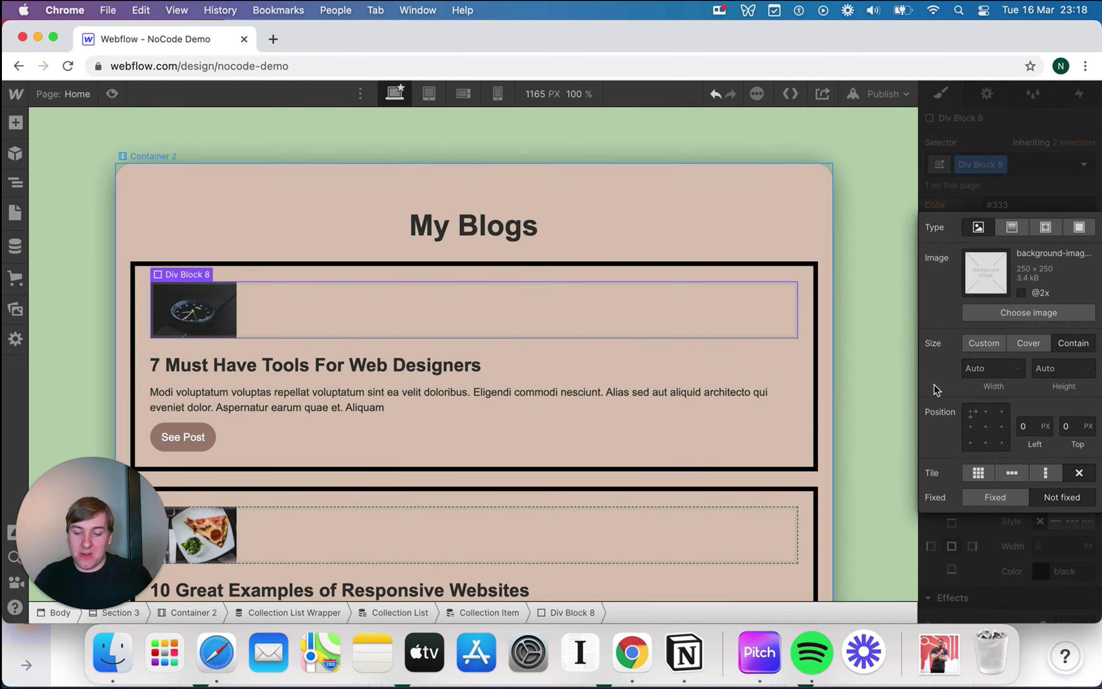
left_click(1028, 197)
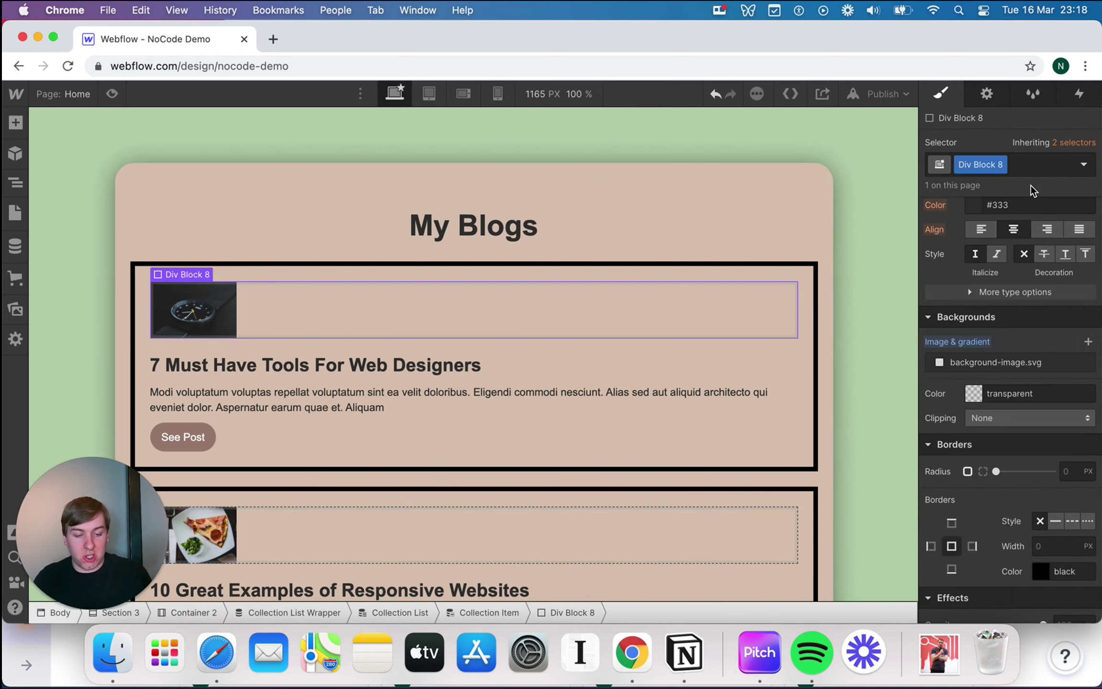
left_click(1007, 378)
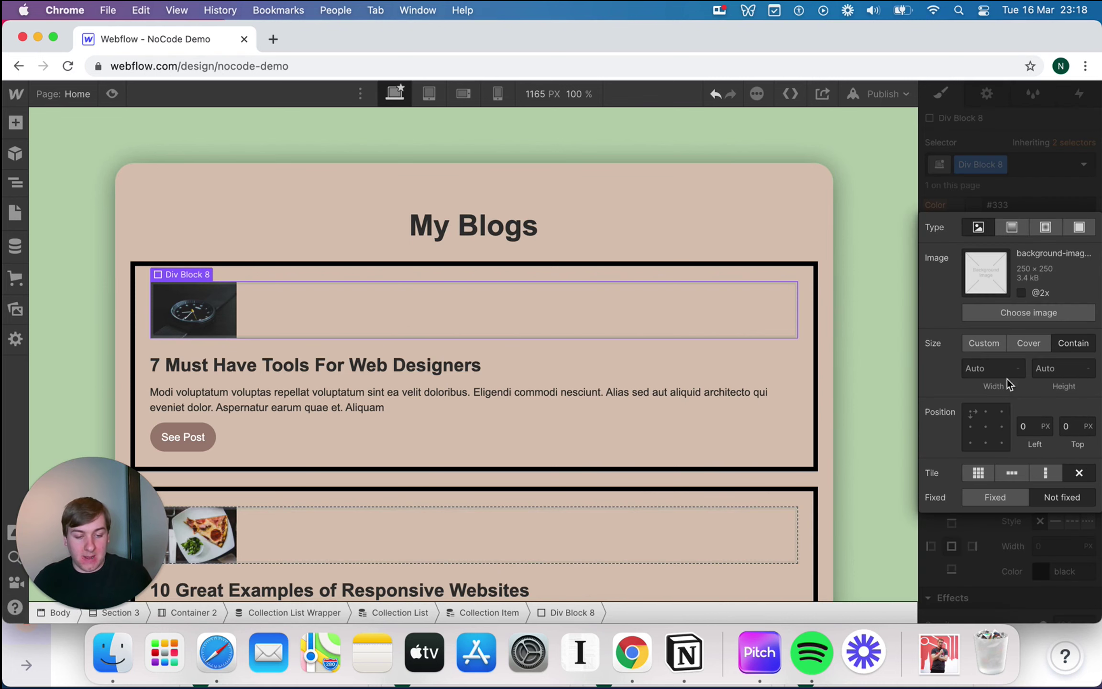
left_click(986, 427)
left_click(1023, 189)
Round the image block fully with a 999 px corner radius
scroll(1030, 423, "down", 3)
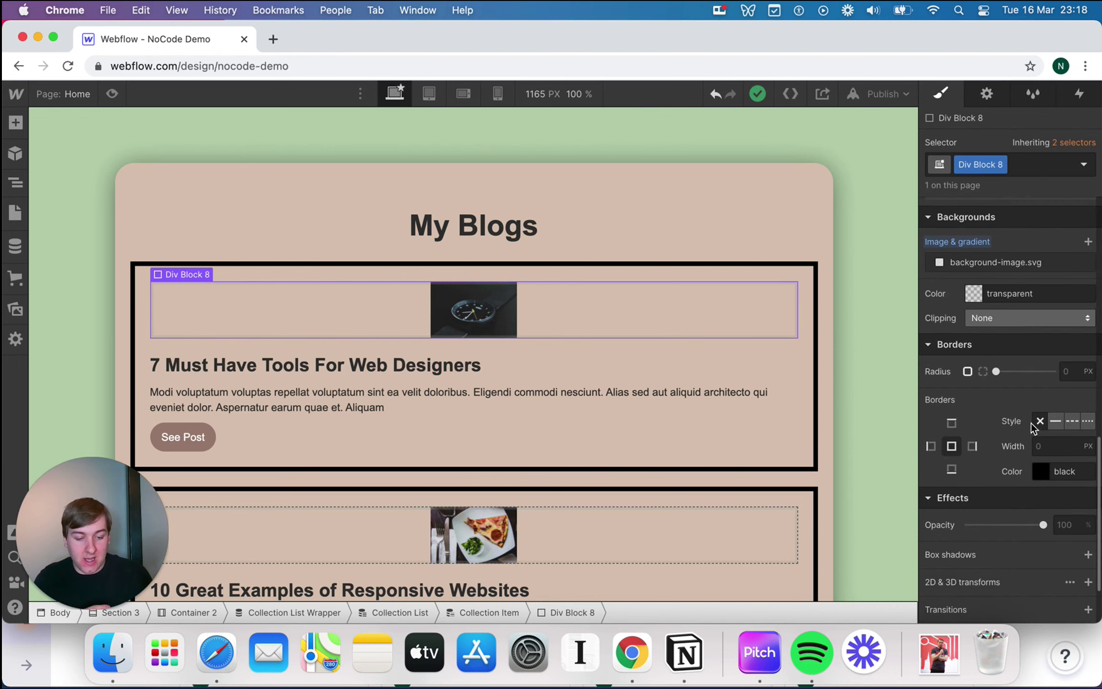
left_click(1071, 371)
type("999")
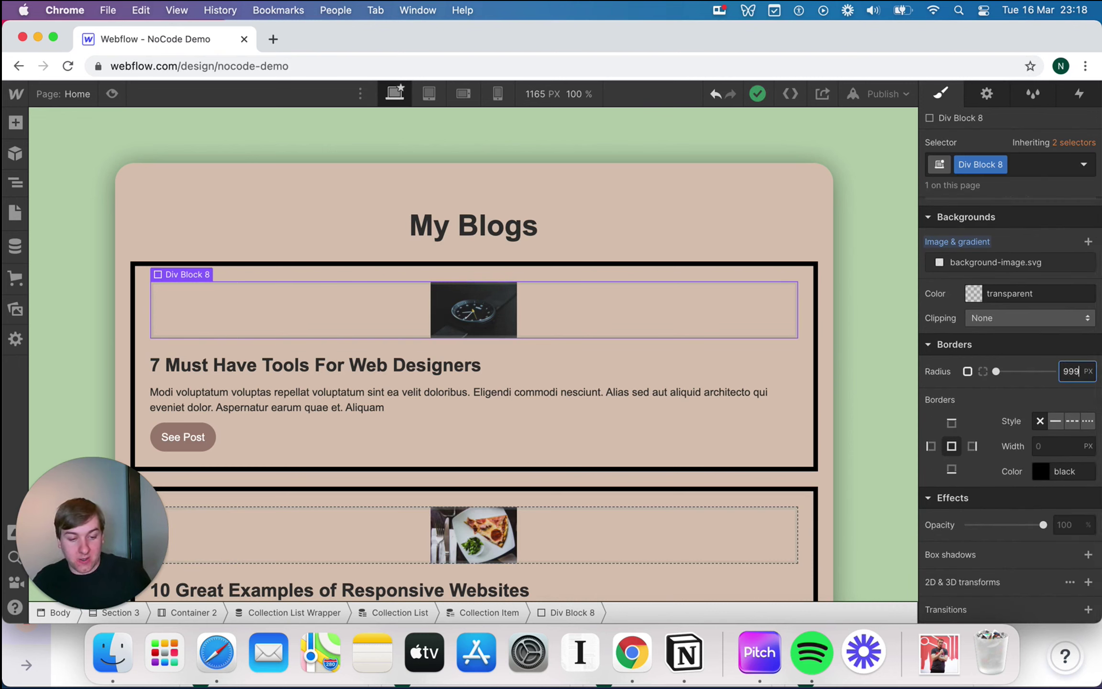
key("Return")
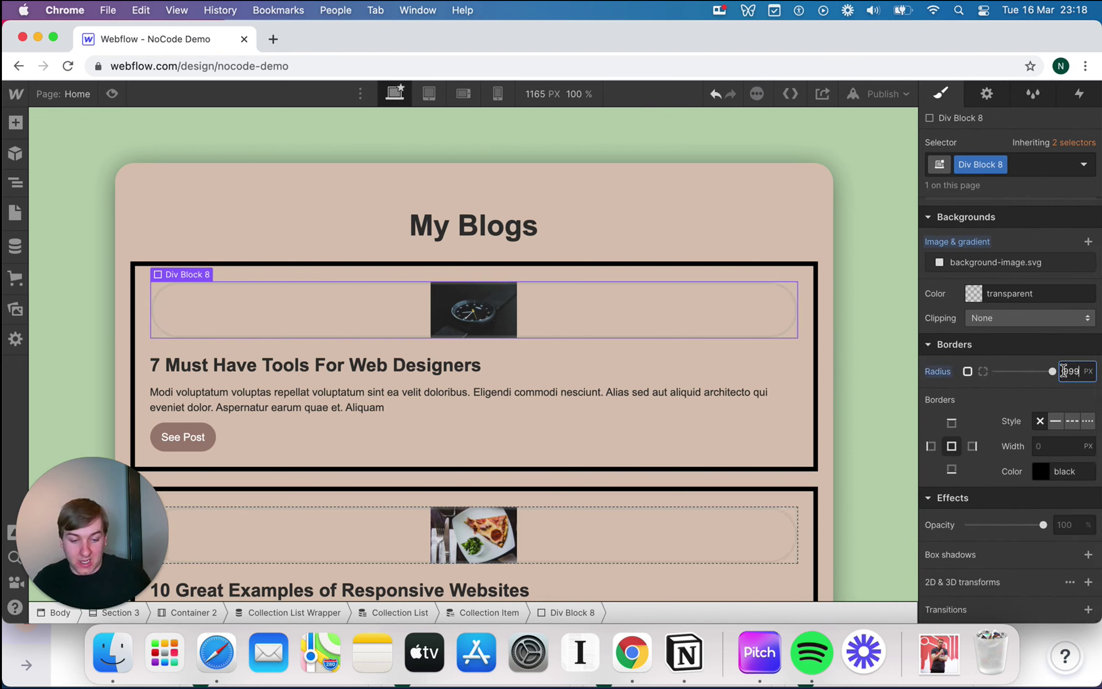
left_click(994, 360)
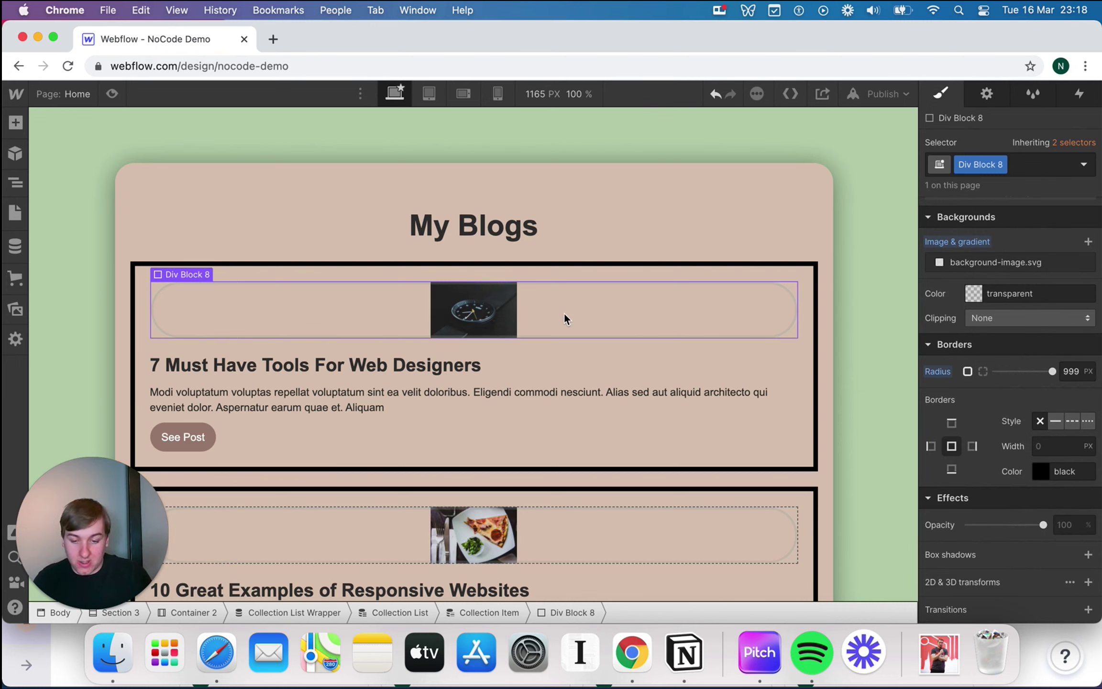
scroll(987, 371, "up", 10)
Size the image block to 80 px wide by 80 px high
left_click(982, 412)
type("40")
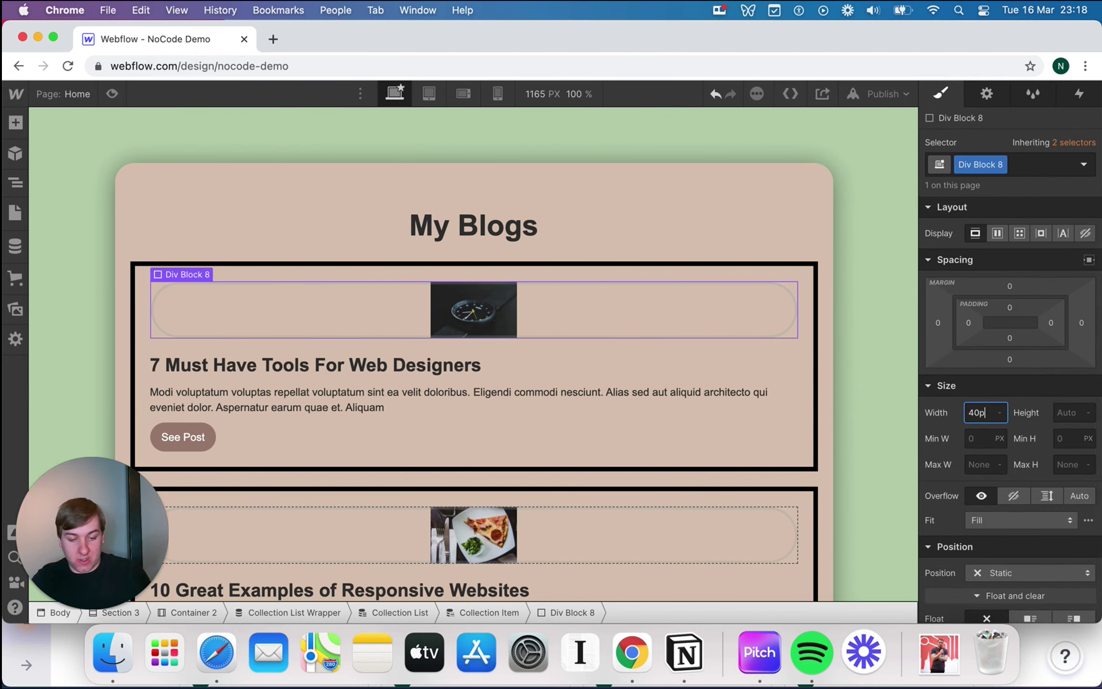
left_click(1065, 413)
type("5")
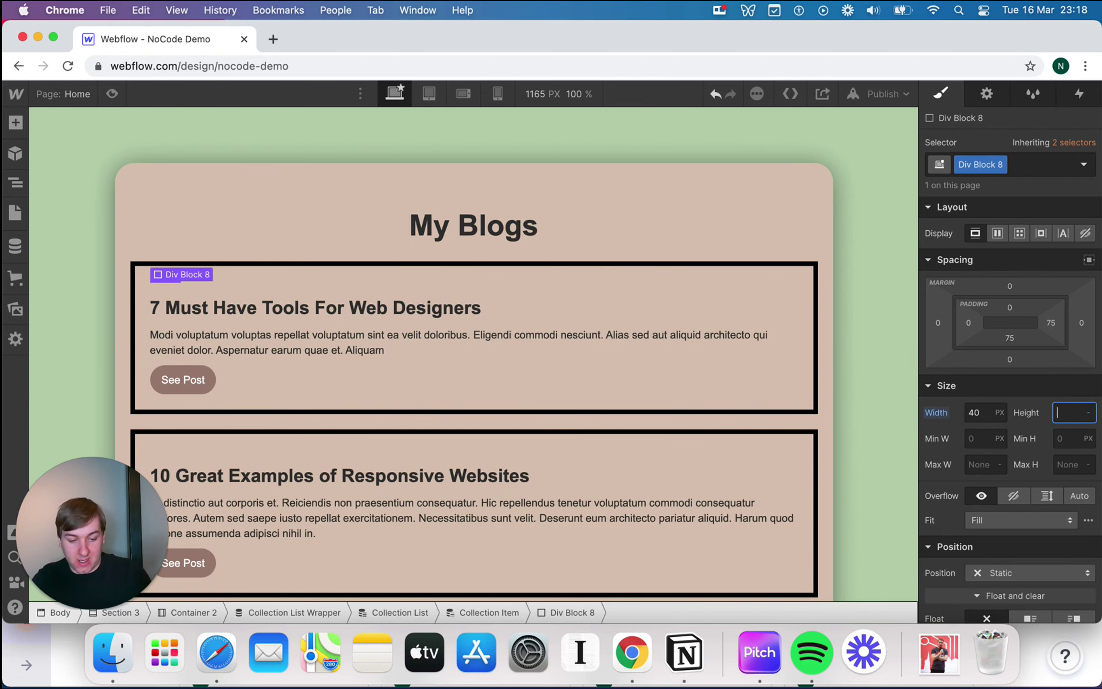
type("0px")
key("Return")
left_click(981, 413)
type("1")
type("0")
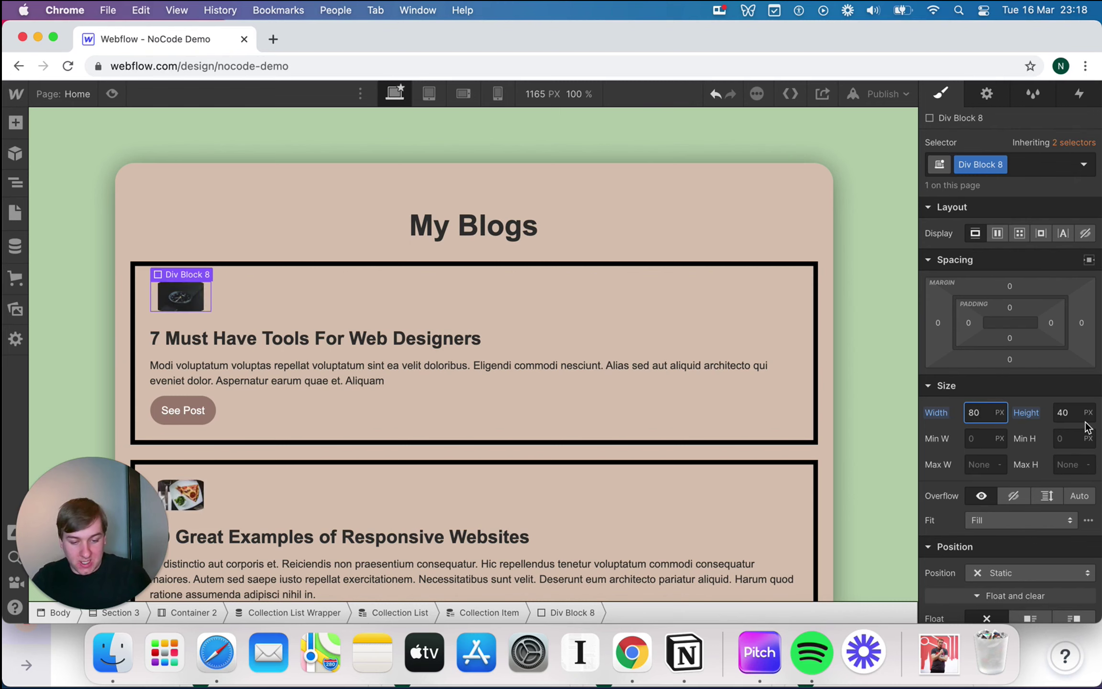
left_click(1065, 412)
type("80")
key("Return")
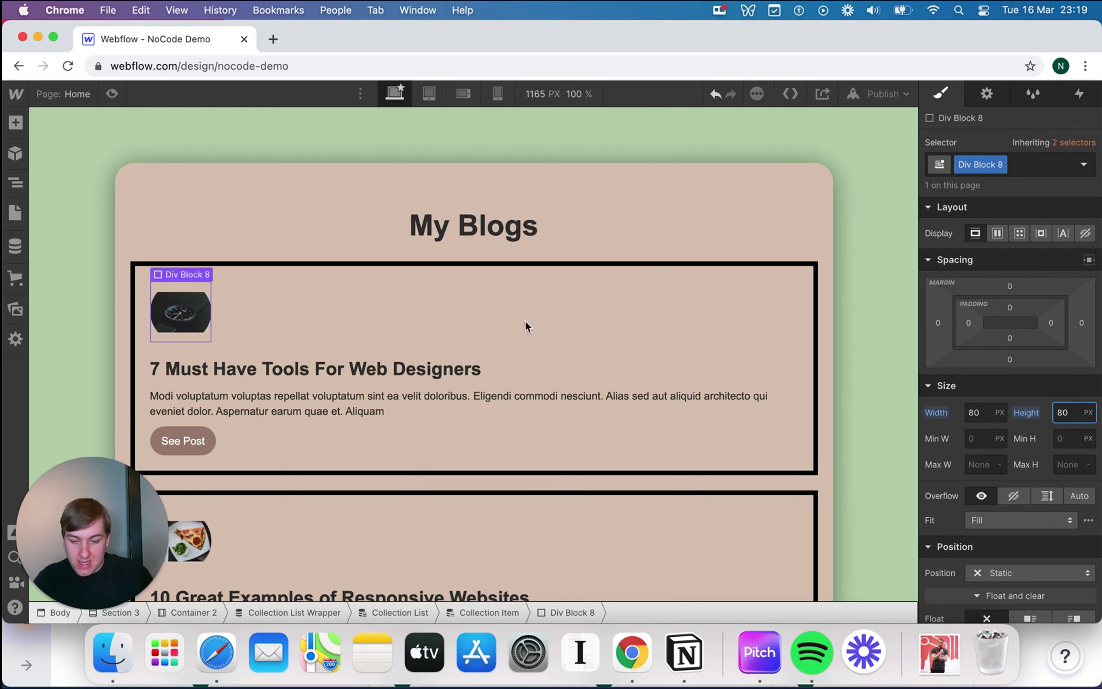
Try Flex row, centring and column layouts on the blog card, then revert it to Block
left_click(212, 297)
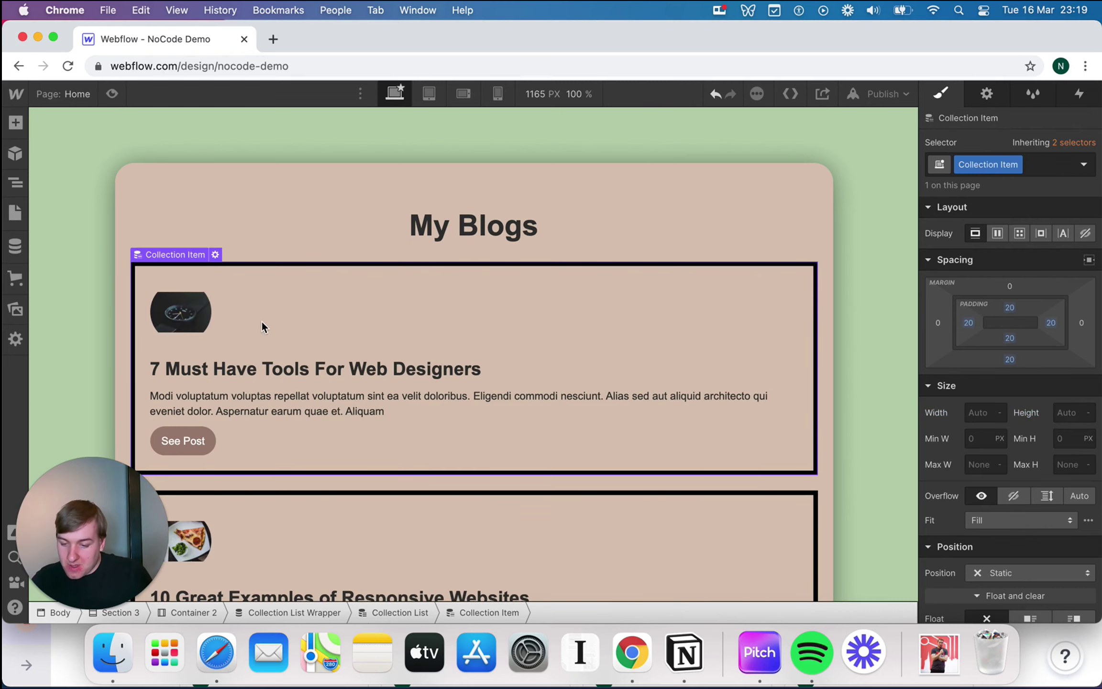
left_click(204, 312)
scroll(235, 351, "down", 1)
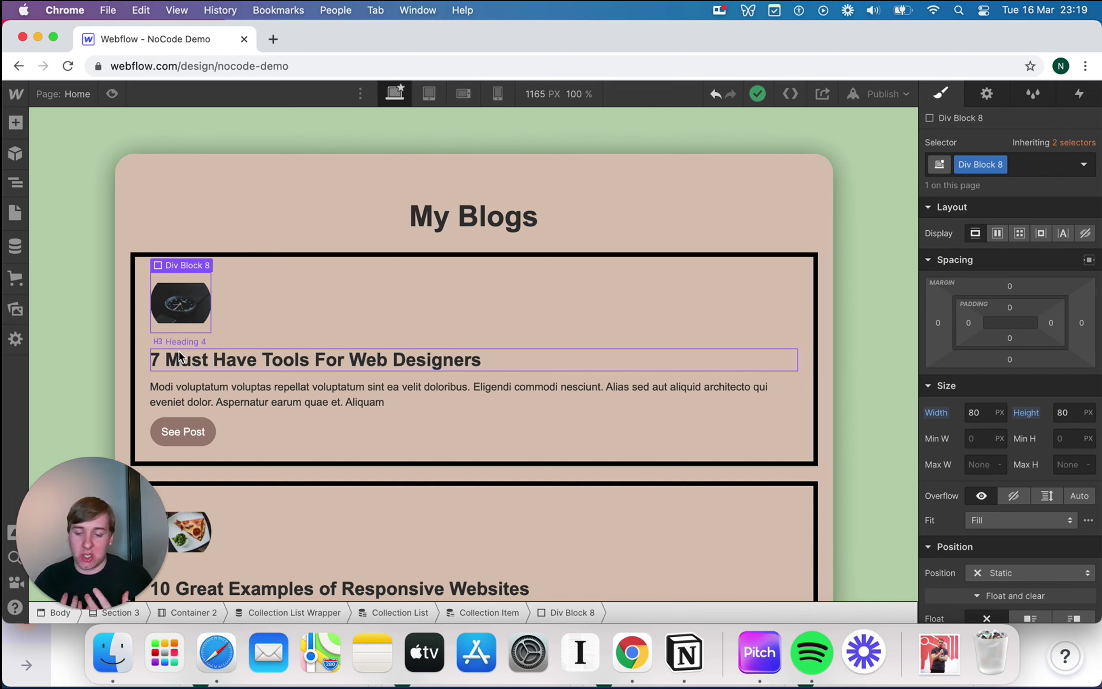
left_click(377, 296)
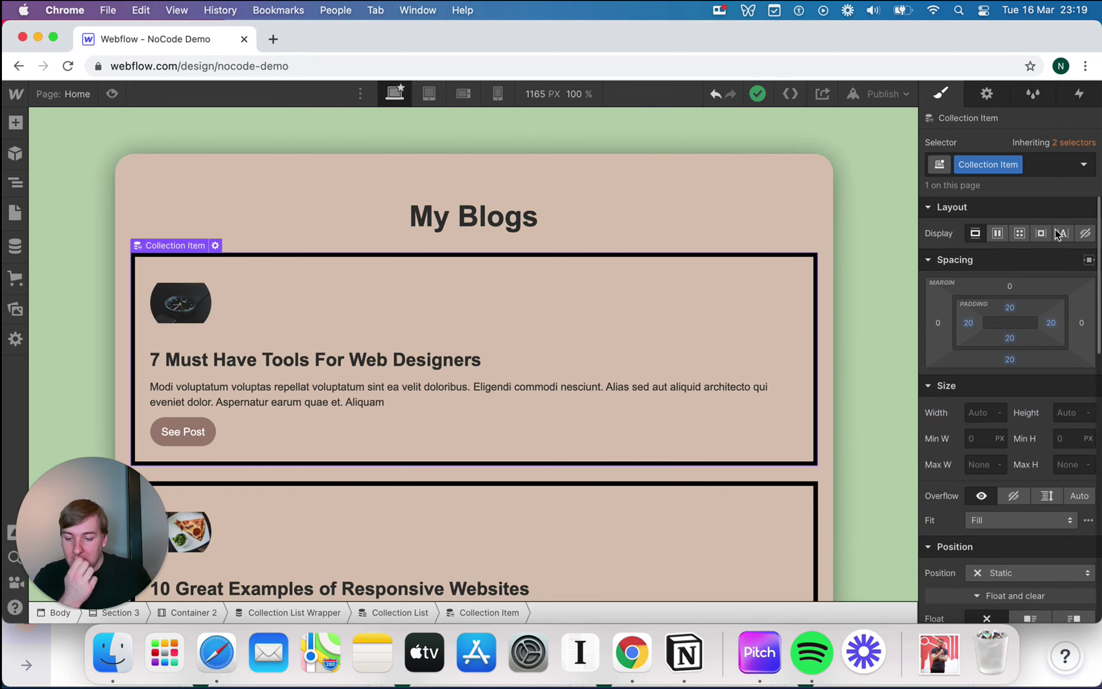
left_click(998, 239)
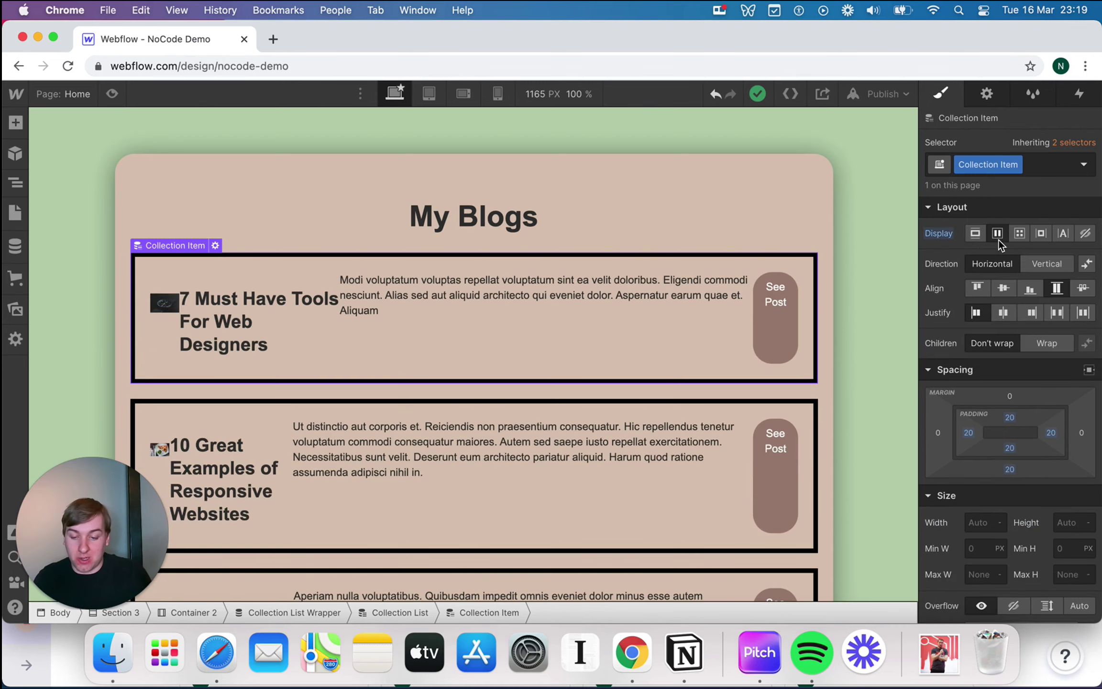
left_click(1004, 288)
left_click(1007, 312)
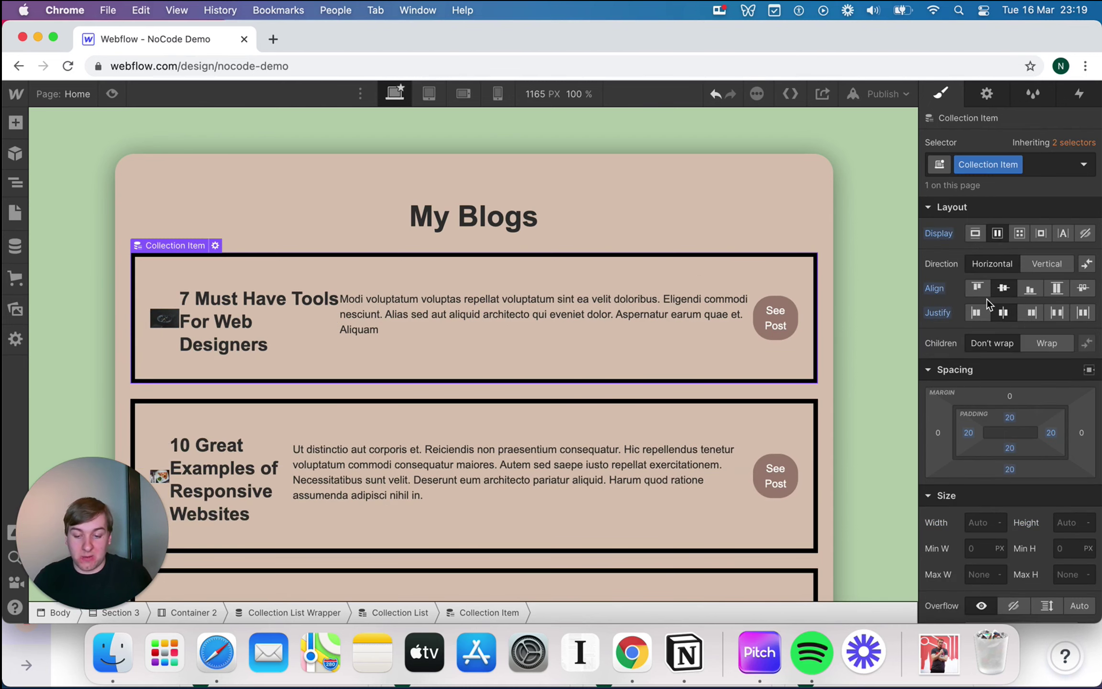
left_click(976, 287)
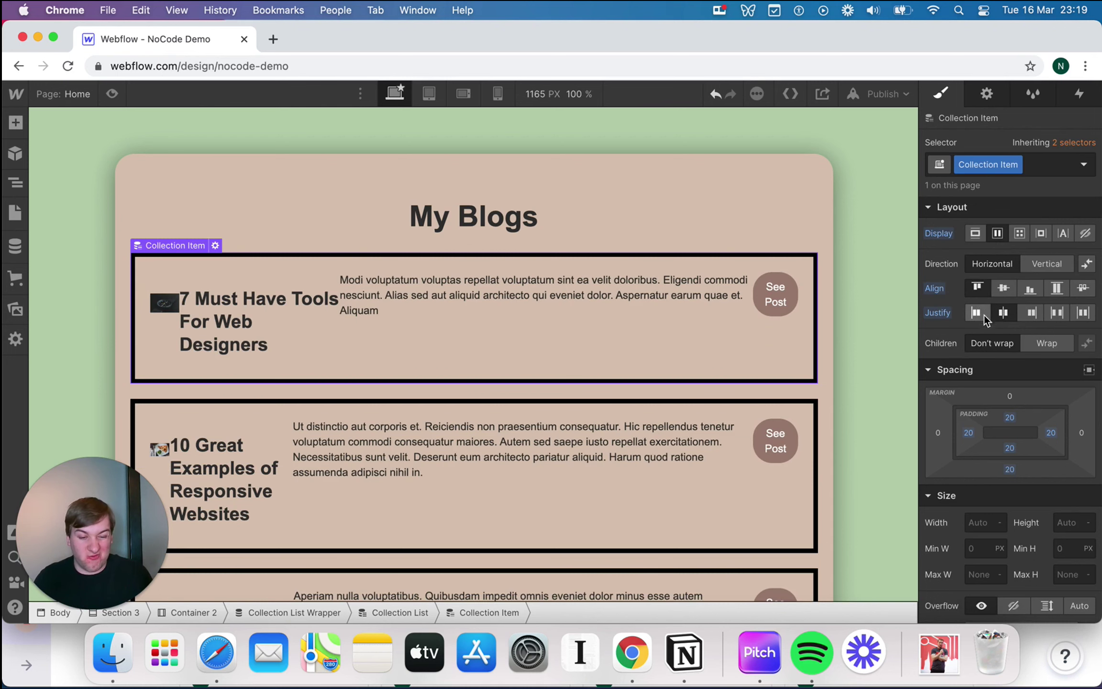
left_click(1004, 289)
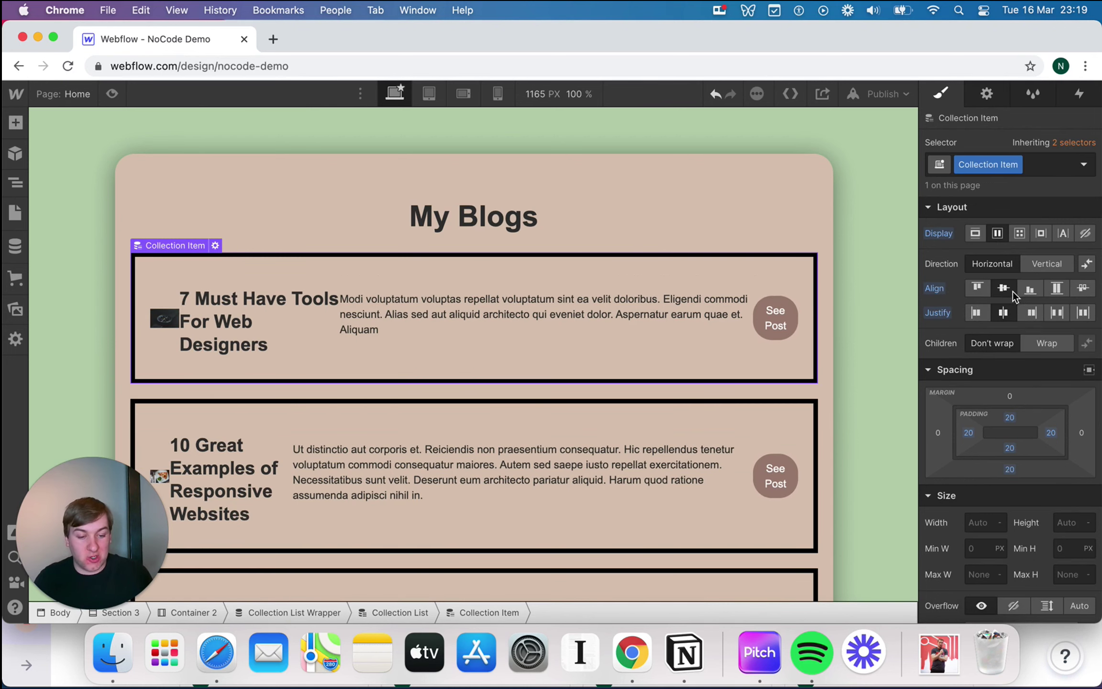
left_click(1043, 265)
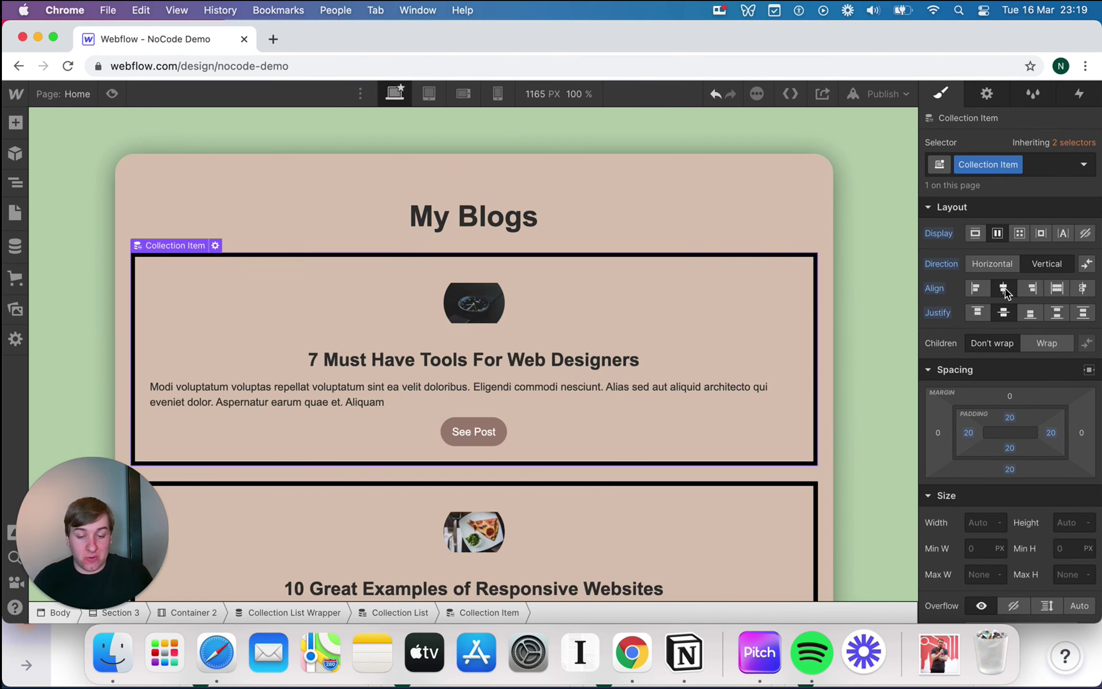
scroll(732, 326, "down", 3)
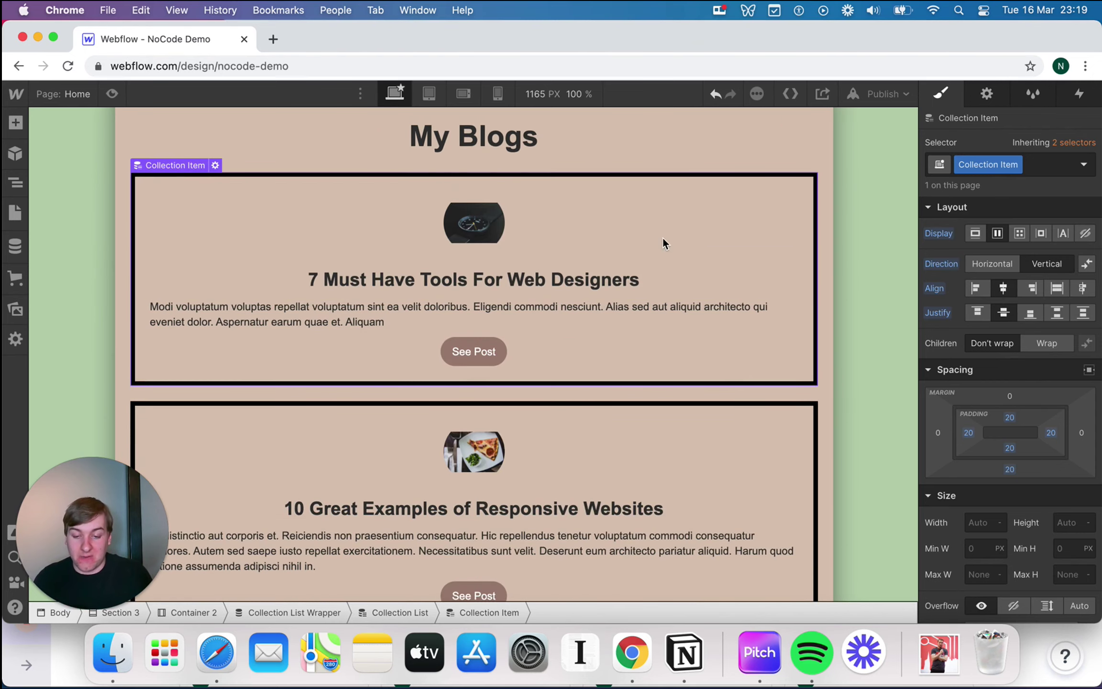
left_click(975, 233)
scroll(713, 220, "up", 2)
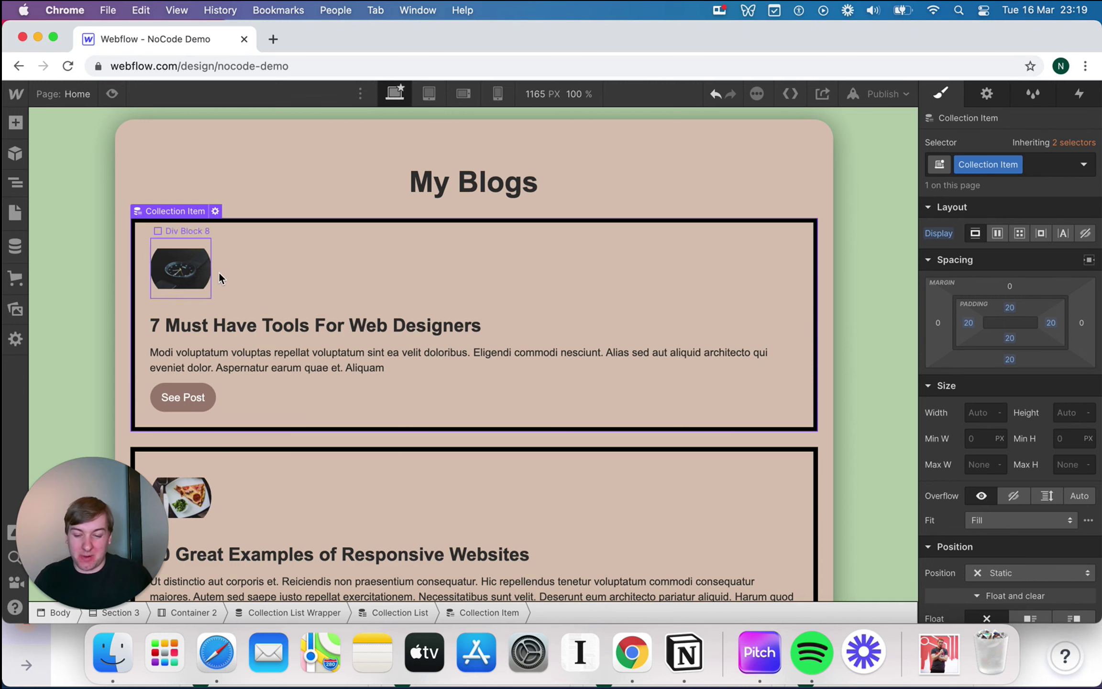
Delete the round image block from the blog cards
left_click(189, 271)
key("Delete")
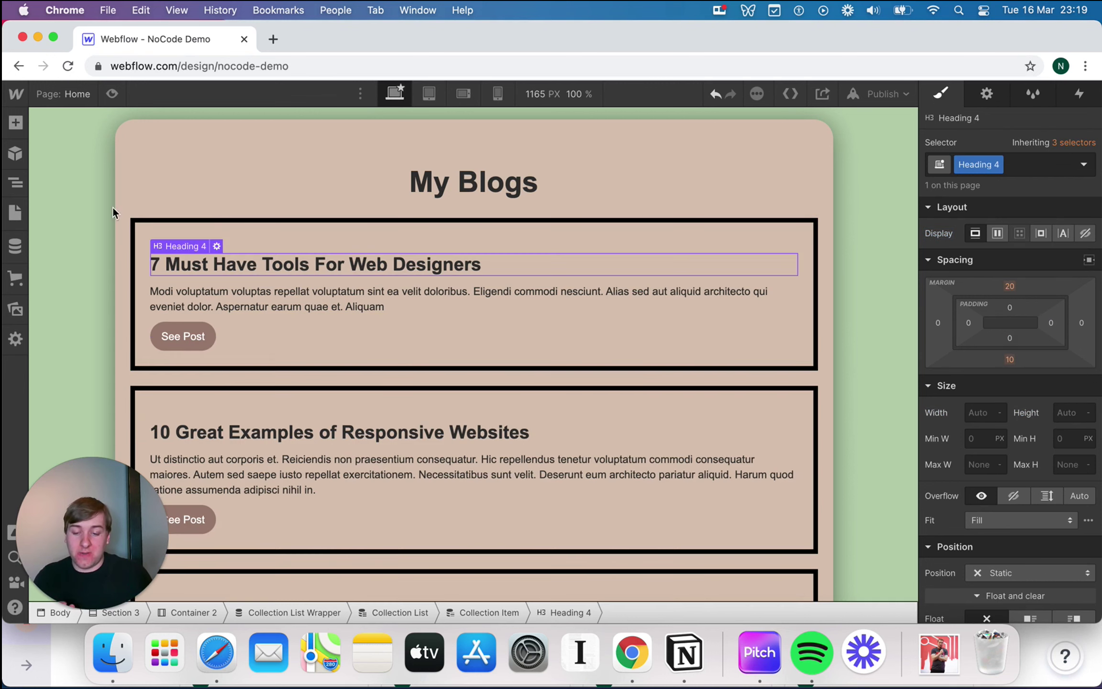
left_click(16, 125)
scroll(130, 408, "down", 10)
Drop an Image into the first blog card, sourced from the Blog Posts Main Image field
left_click_drag(65, 324, 304, 241)
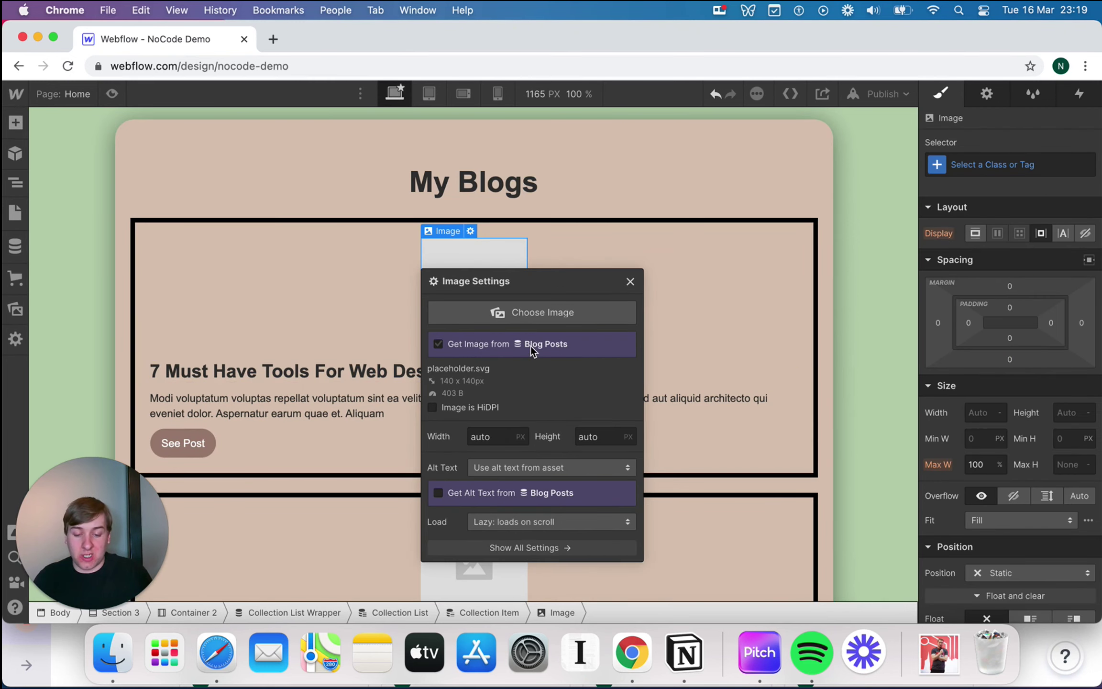
left_click(530, 344)
left_click(542, 373)
left_click(498, 398)
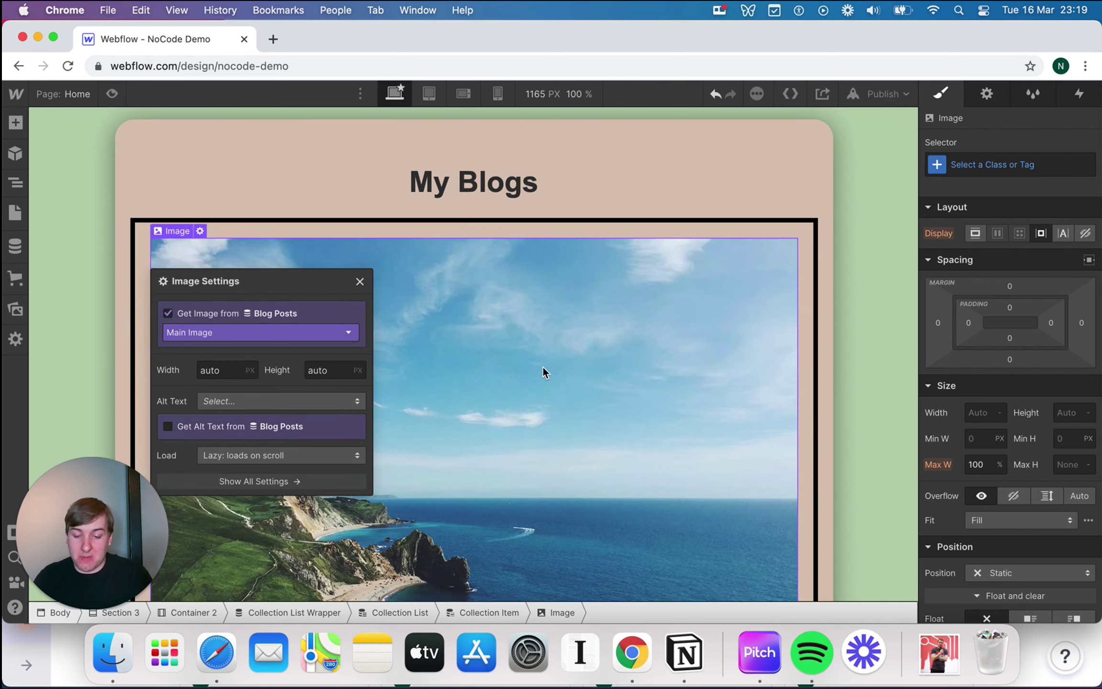
Set the post image's width to 500 px
left_click(222, 374)
type("50")
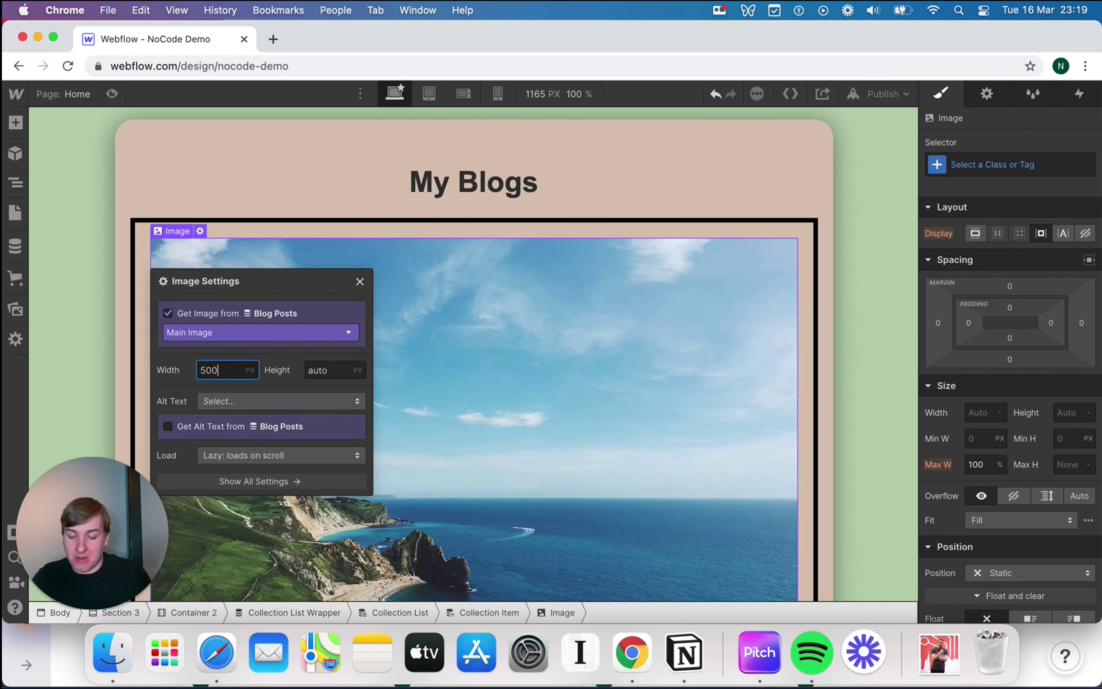
type("0")
key("Return")
left_click(443, 371)
left_click(352, 369)
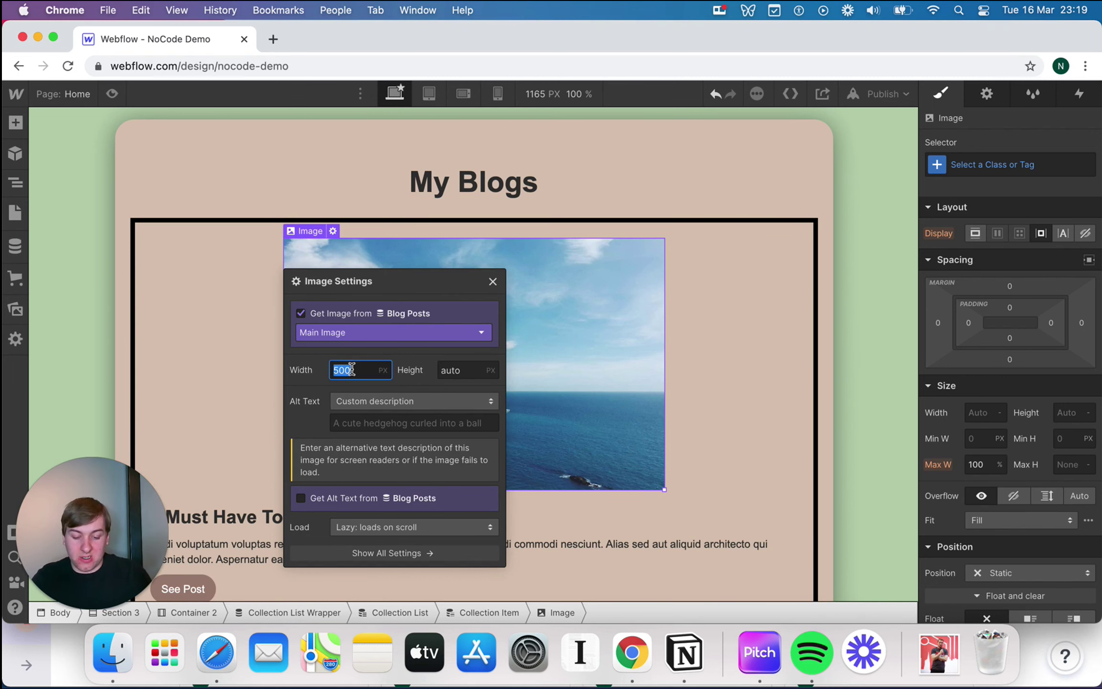
left_click(246, 345)
scroll(572, 346, "down", 3)
scroll(588, 329, "up", 1)
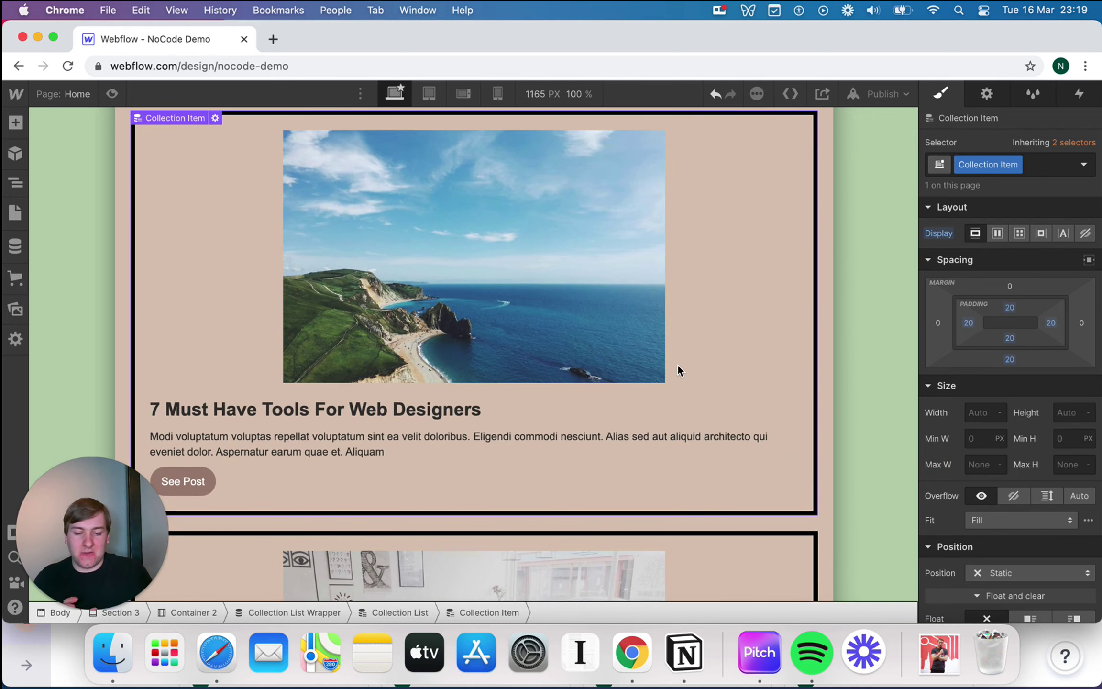
Shrink the post image by dragging its handle, then undo a trial left float
left_click(635, 360)
left_click_drag(665, 382, 492, 297)
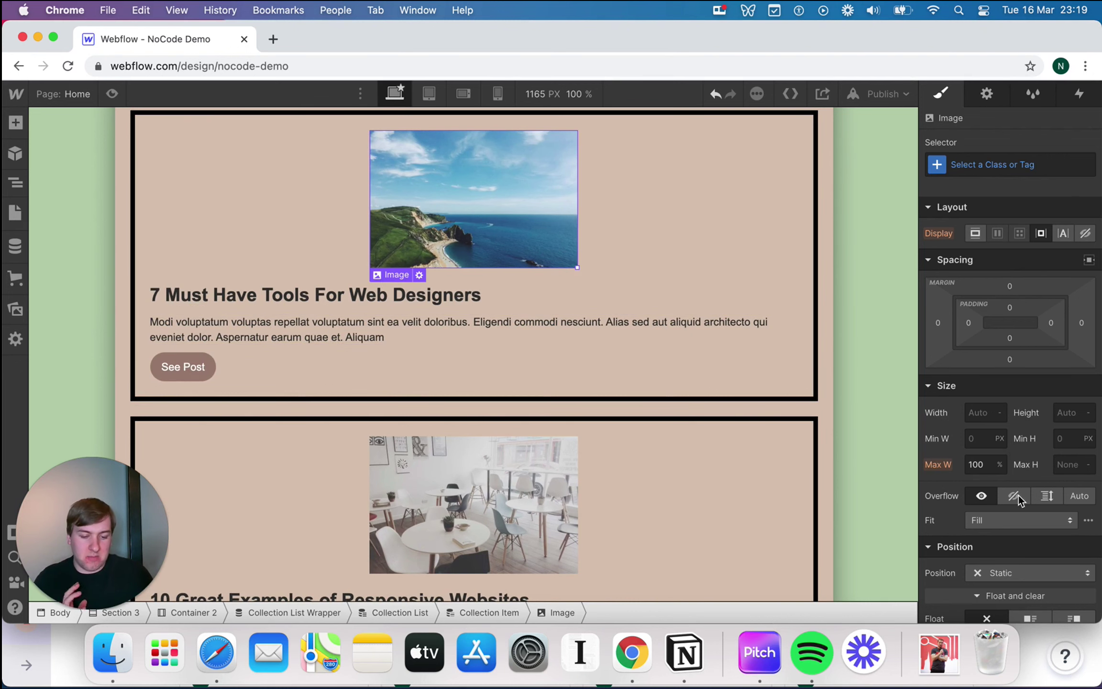
scroll(1019, 495, "down", 3)
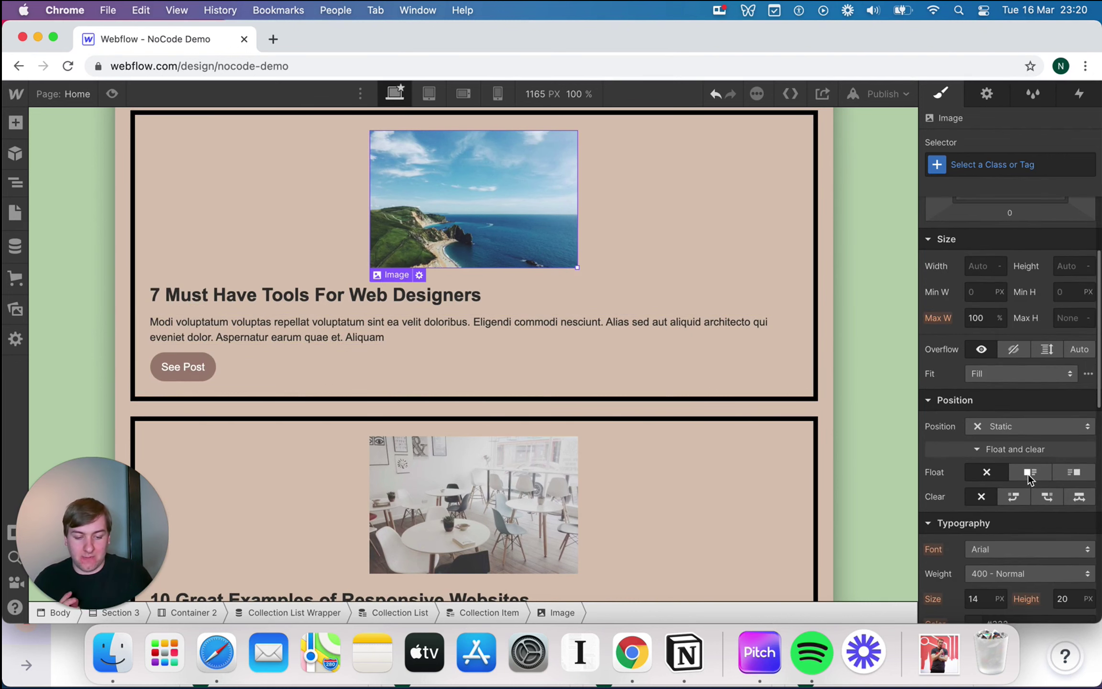
left_click(1028, 475)
scroll(783, 303, "up", 2)
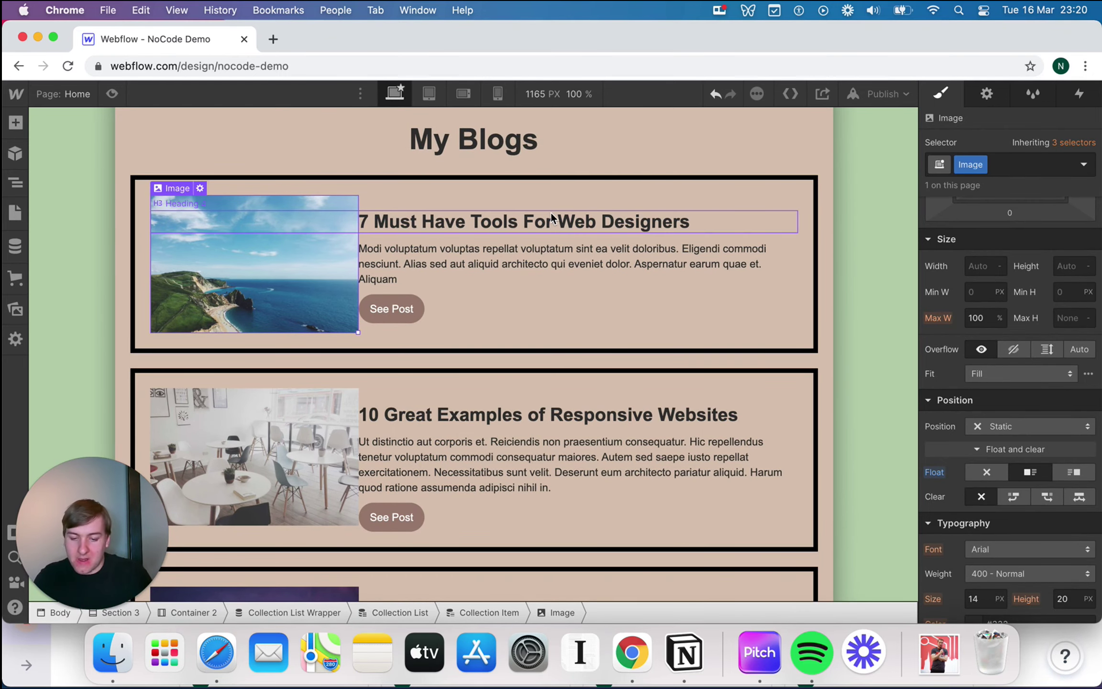
key("super+z")
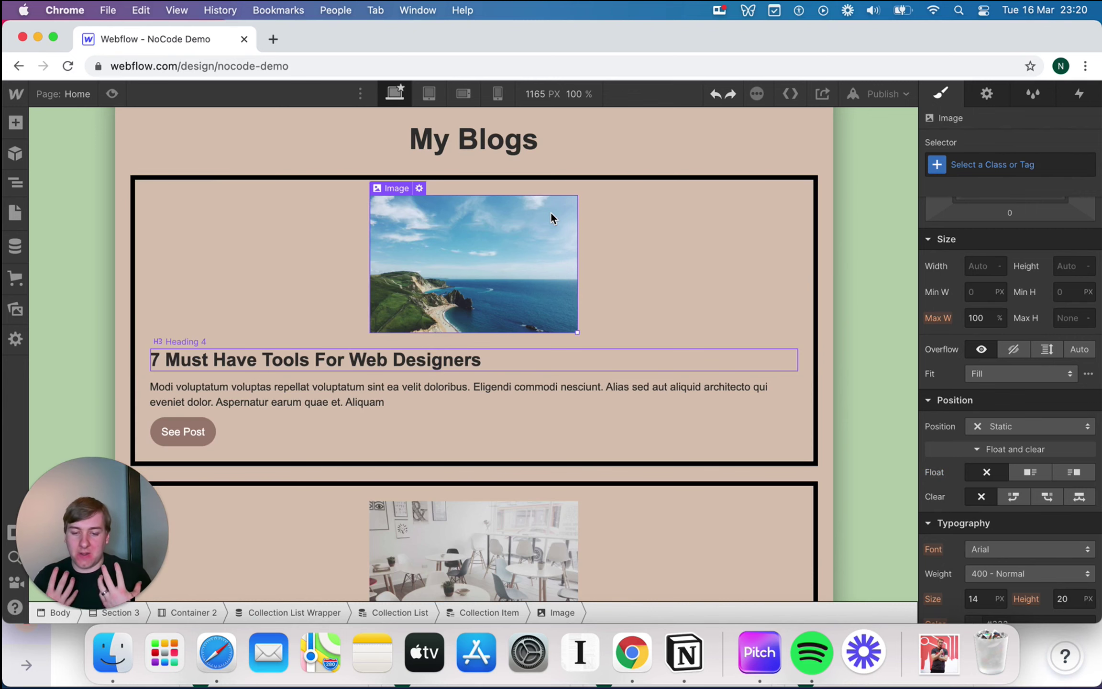
Enable Limit items on the blog collection list and enter a show count
left_click(269, 204)
scroll(271, 208, "up", 3)
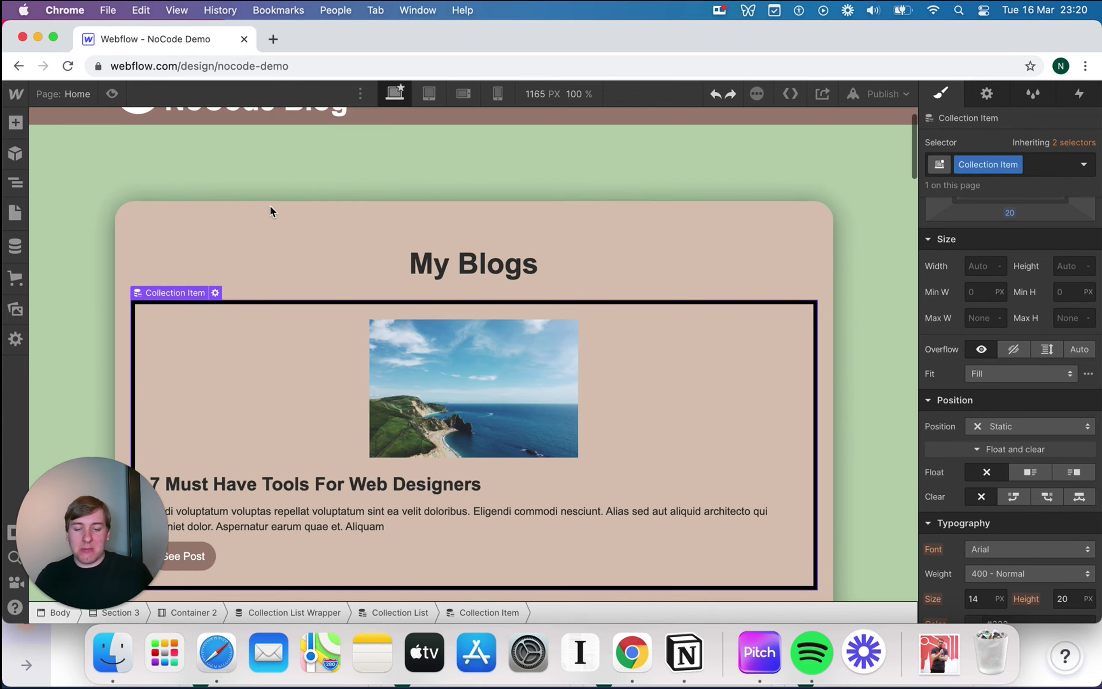
scroll(357, 321, "down", 20)
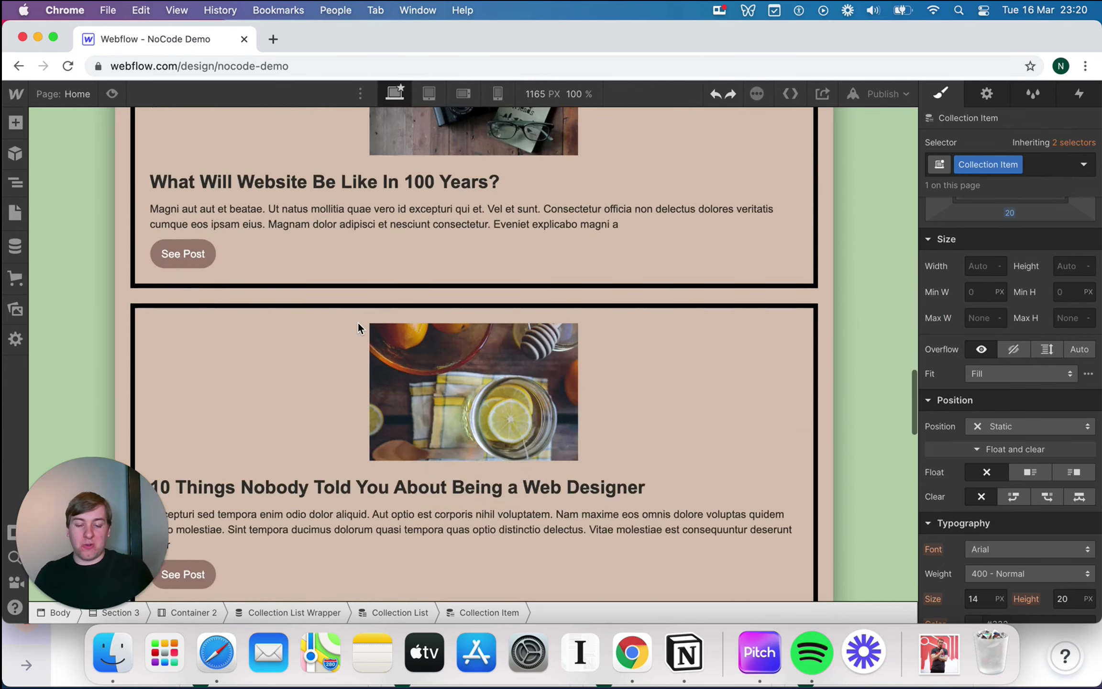
scroll(357, 321, "up", 20)
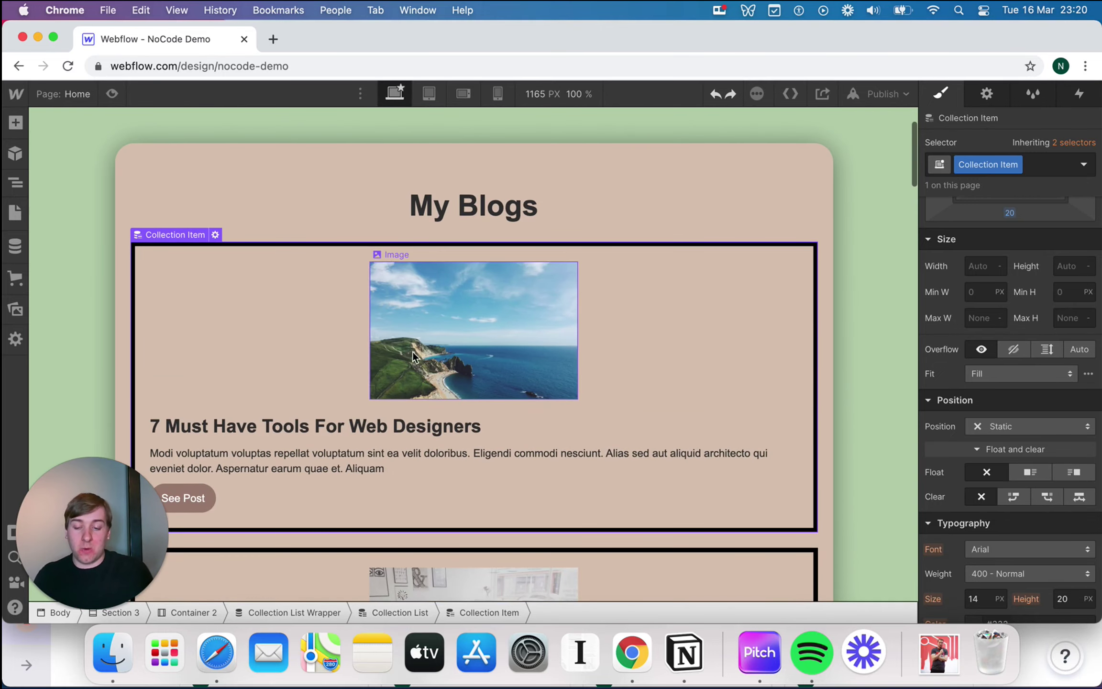
key("d")
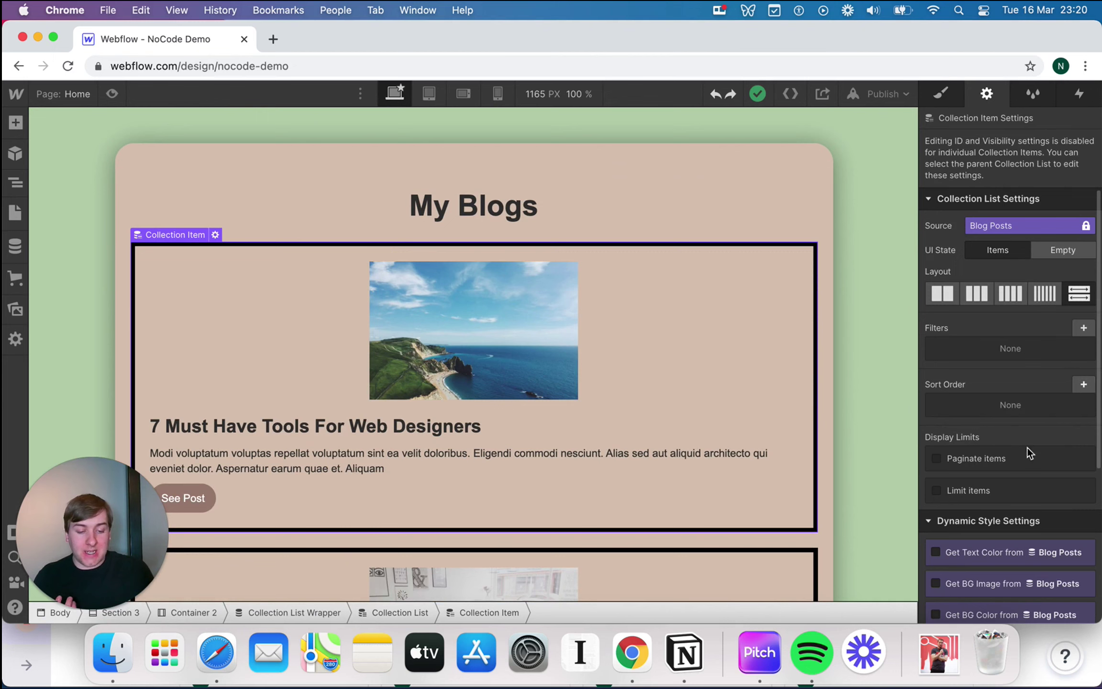
left_click(983, 492)
scroll(928, 479, "down", 3)
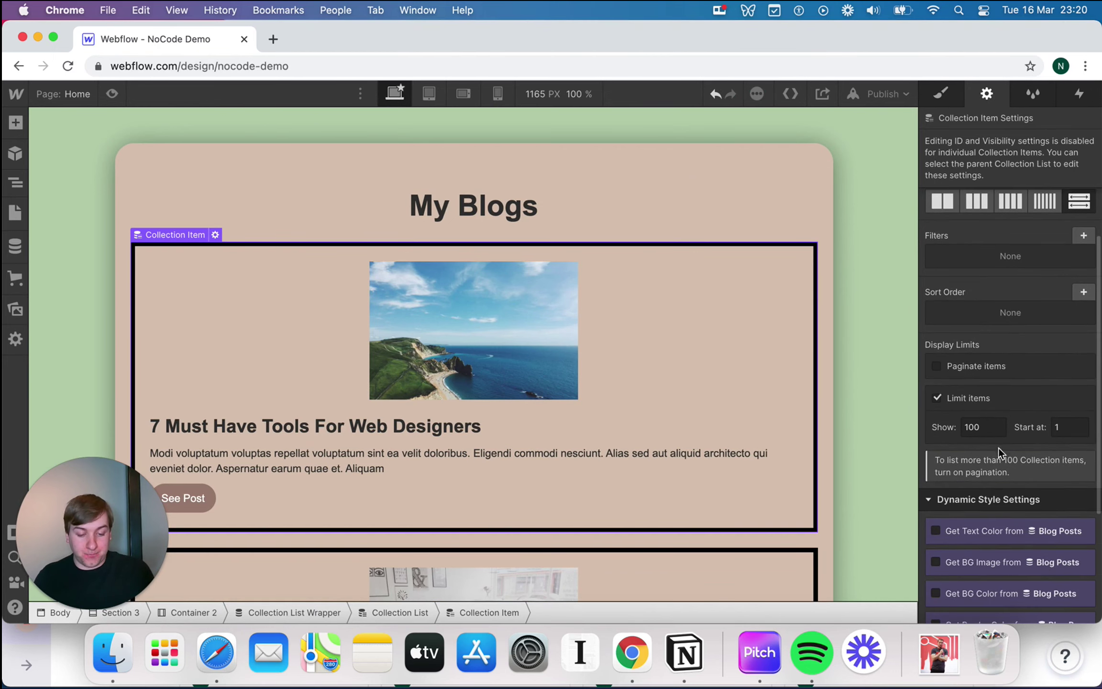
left_click(990, 421)
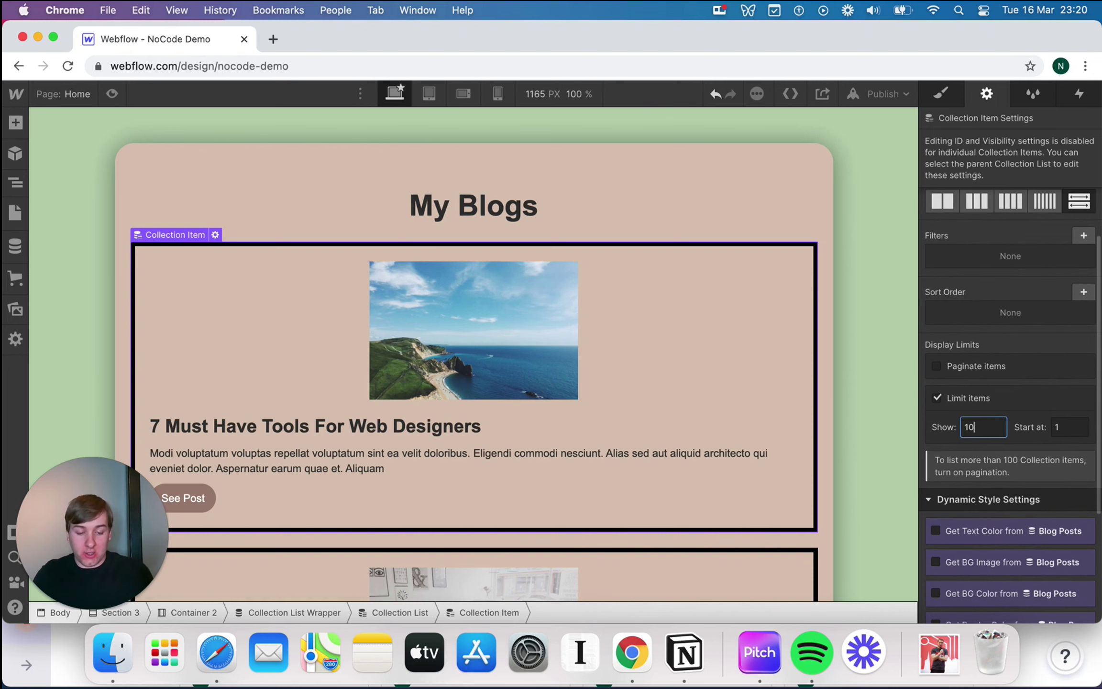
type("10")
scroll(724, 491, "down", 15)
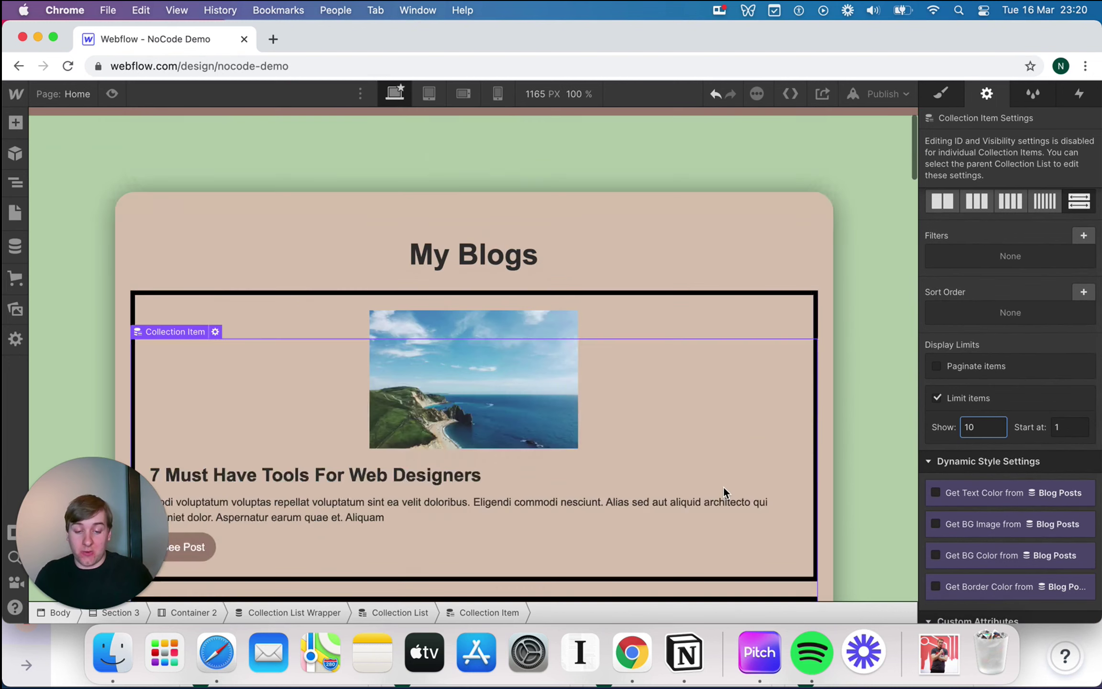
key("BackSpace")
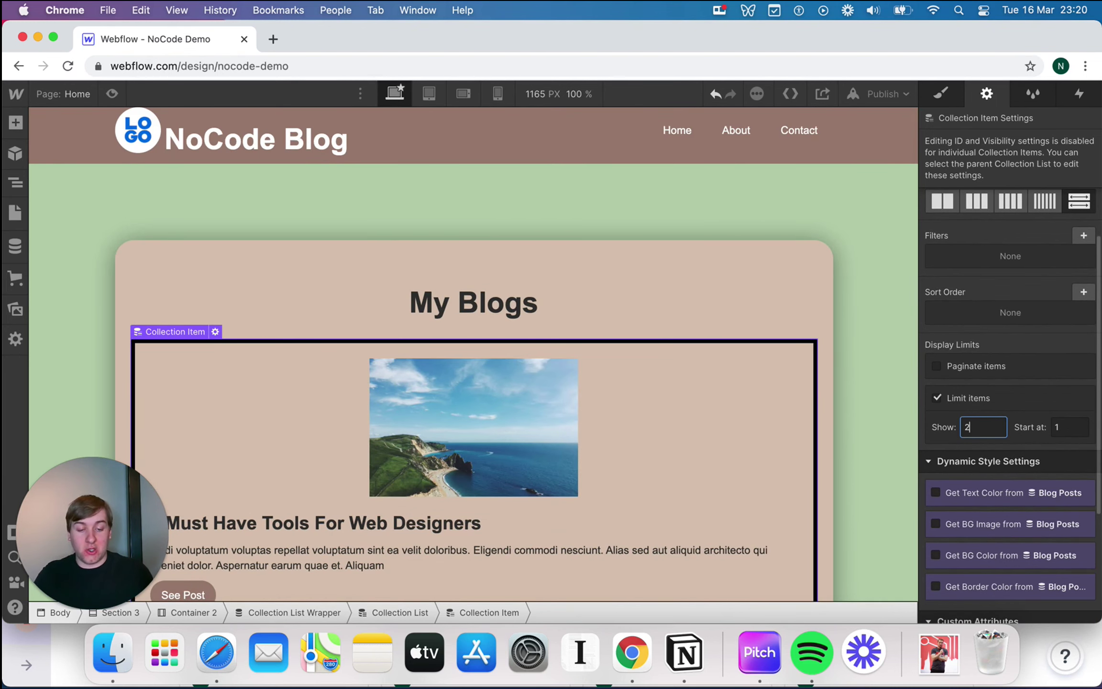
scroll(658, 343, "down", 2)
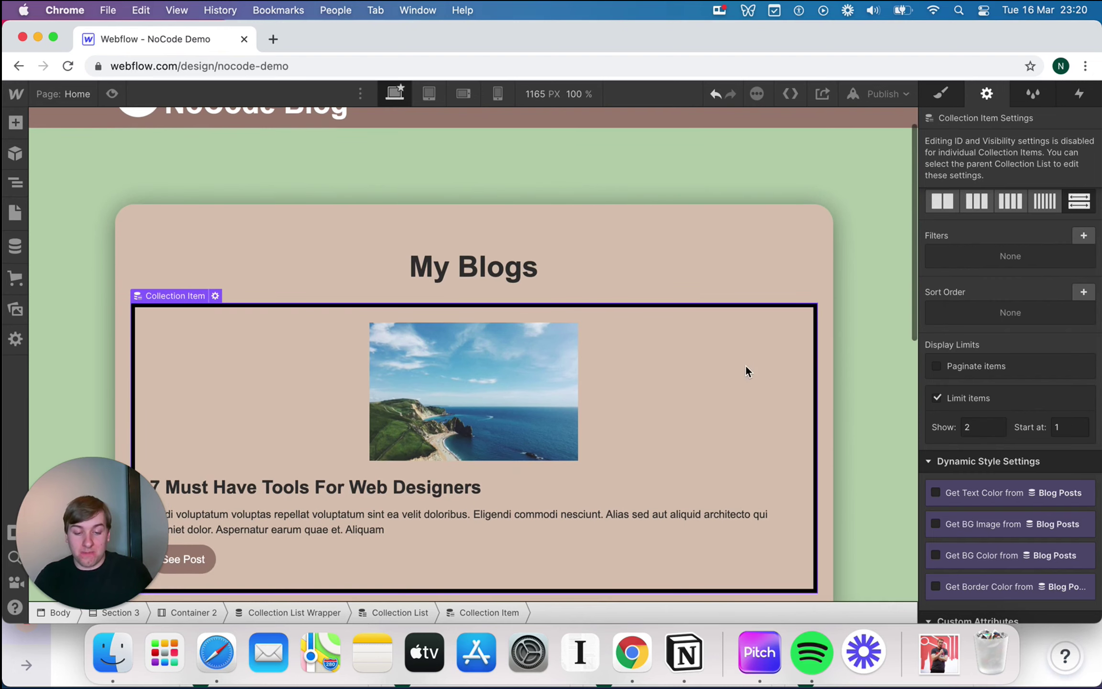
scroll(746, 364, "down", 12)
scroll(746, 364, "up", 7)
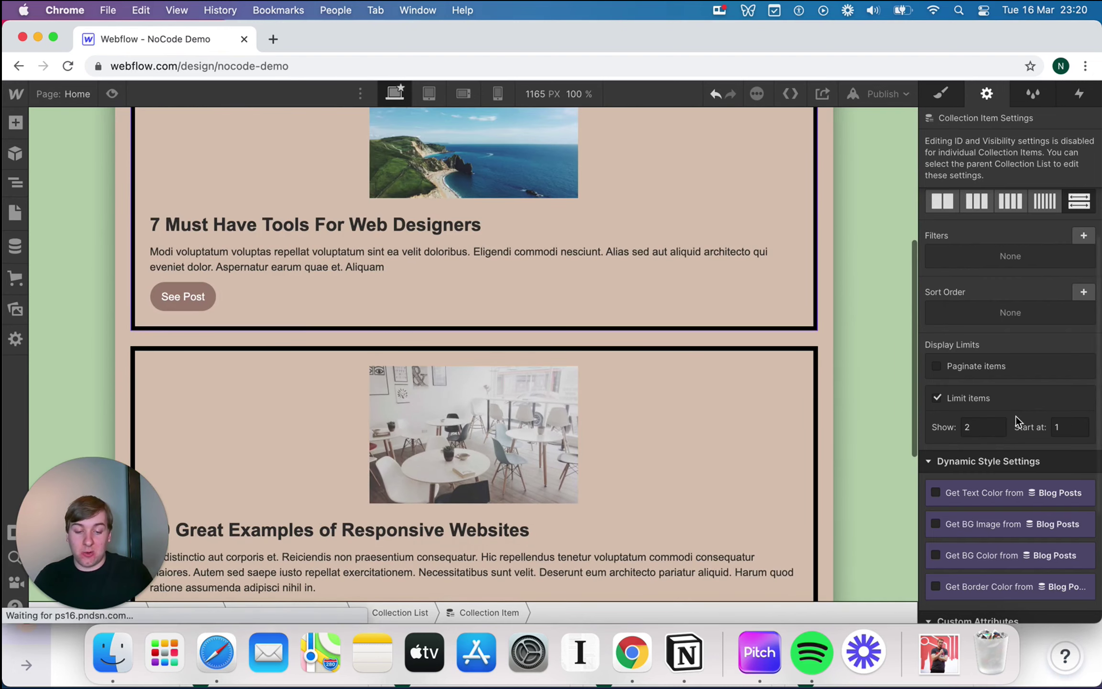
Try different show count and starting item values for the list limit
left_click(992, 428)
scroll(759, 404, "down", 8)
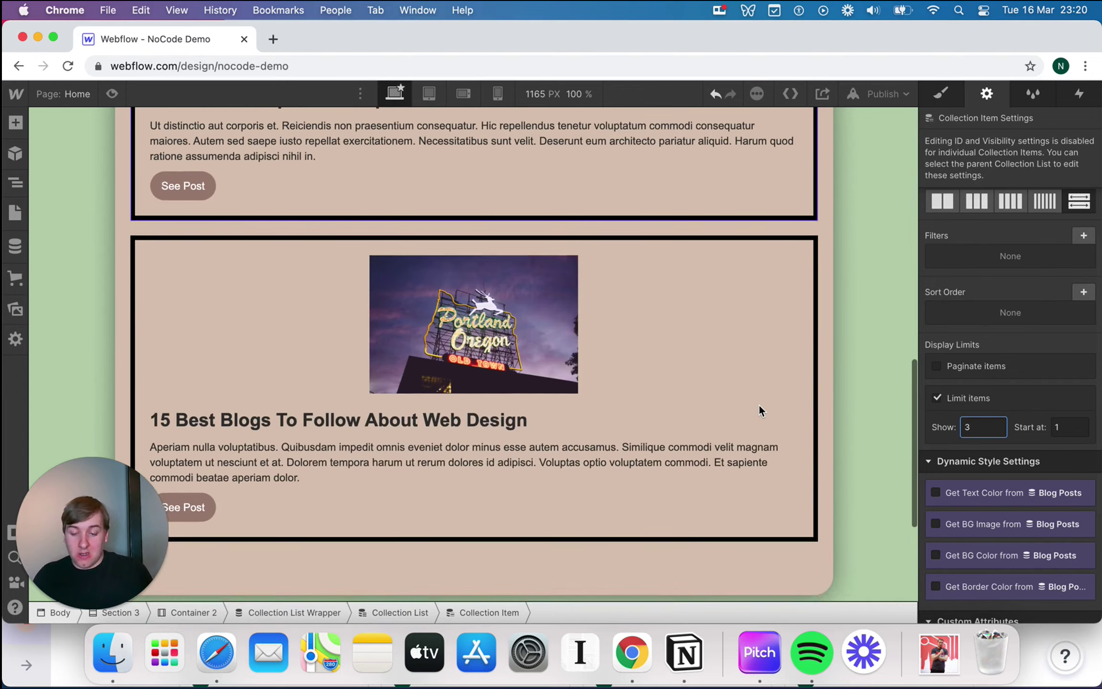
scroll(759, 404, "up", 14)
scroll(759, 404, "down", 3)
left_click(1070, 427)
scroll(473, 403, "down", 4)
scroll(398, 381, "down", 3)
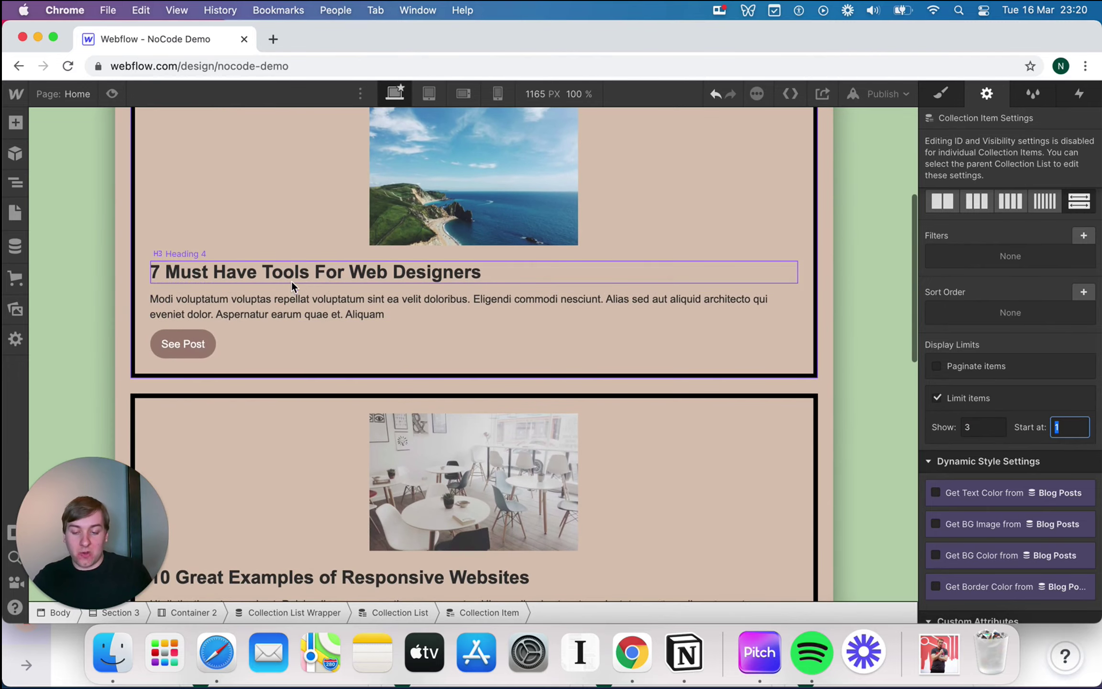
scroll(401, 314, "down", 10)
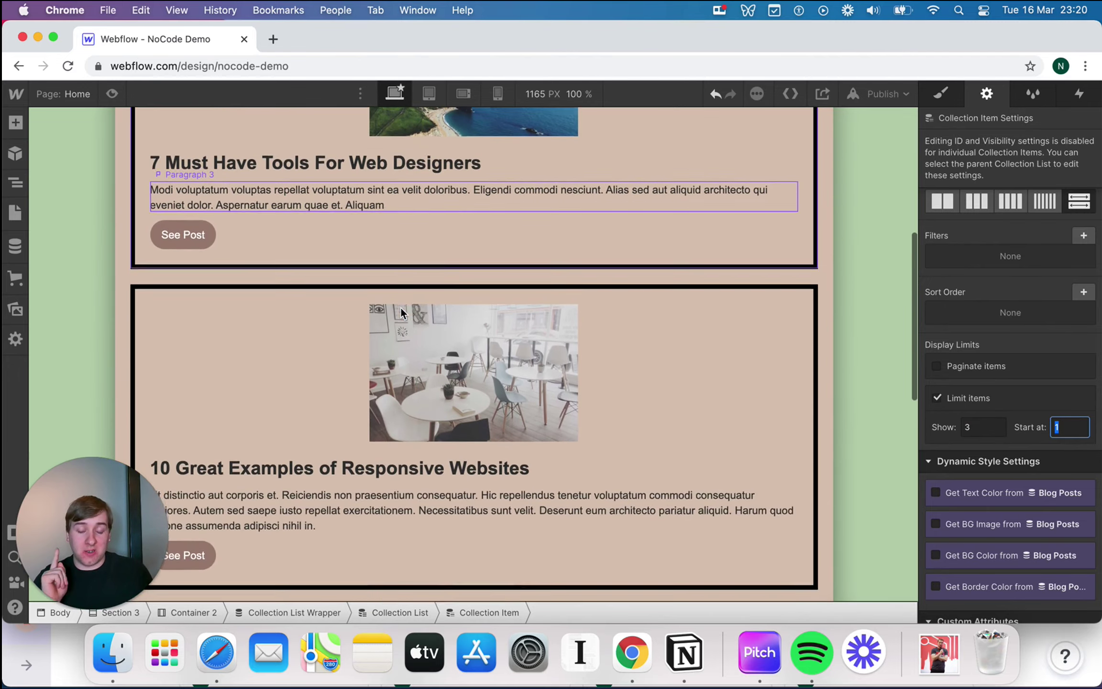
scroll(530, 365, "up", 14)
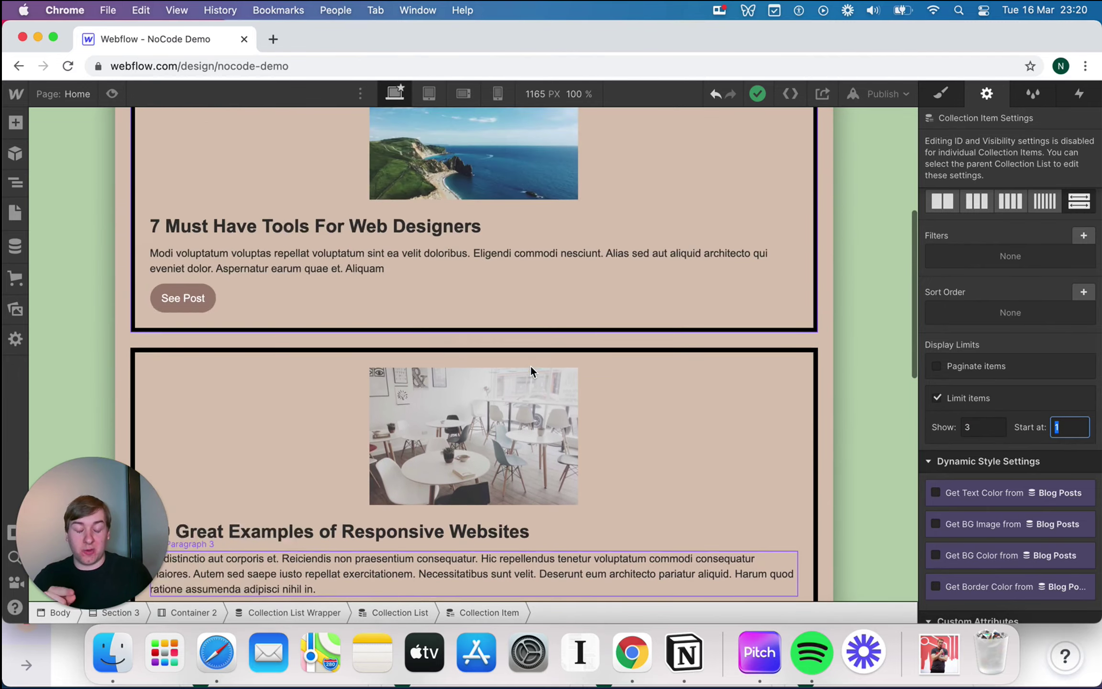
left_click(1064, 426)
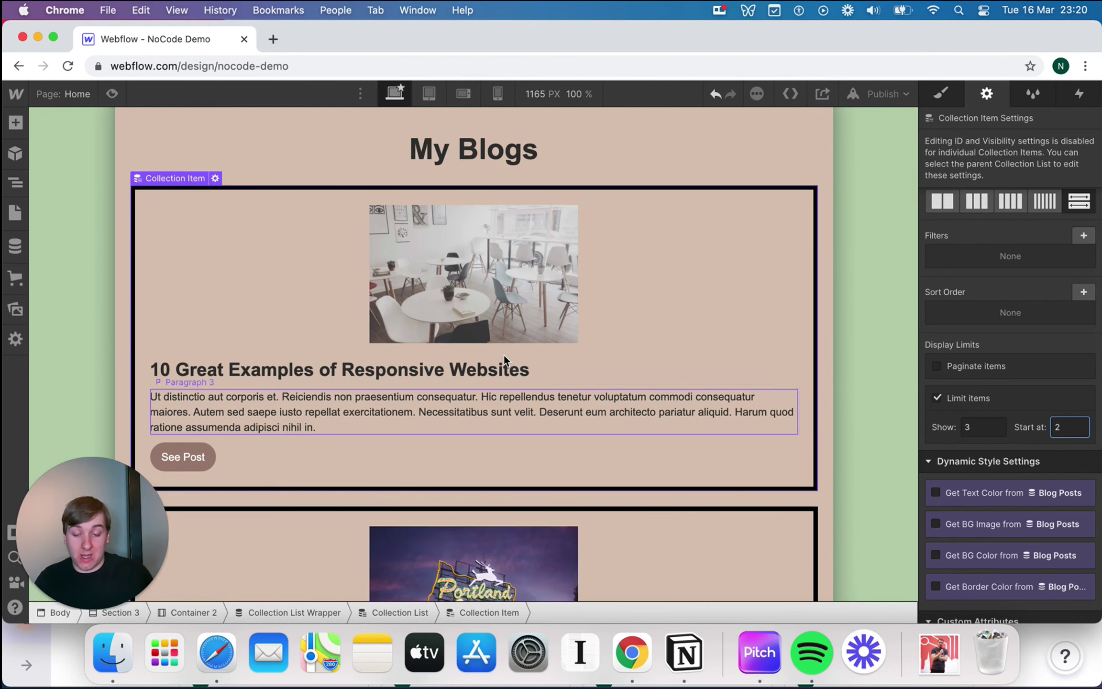
scroll(497, 373, "down", 20)
scroll(702, 369, "up", 20)
Set the limit to show 10 posts starting at item 1
left_click(997, 421)
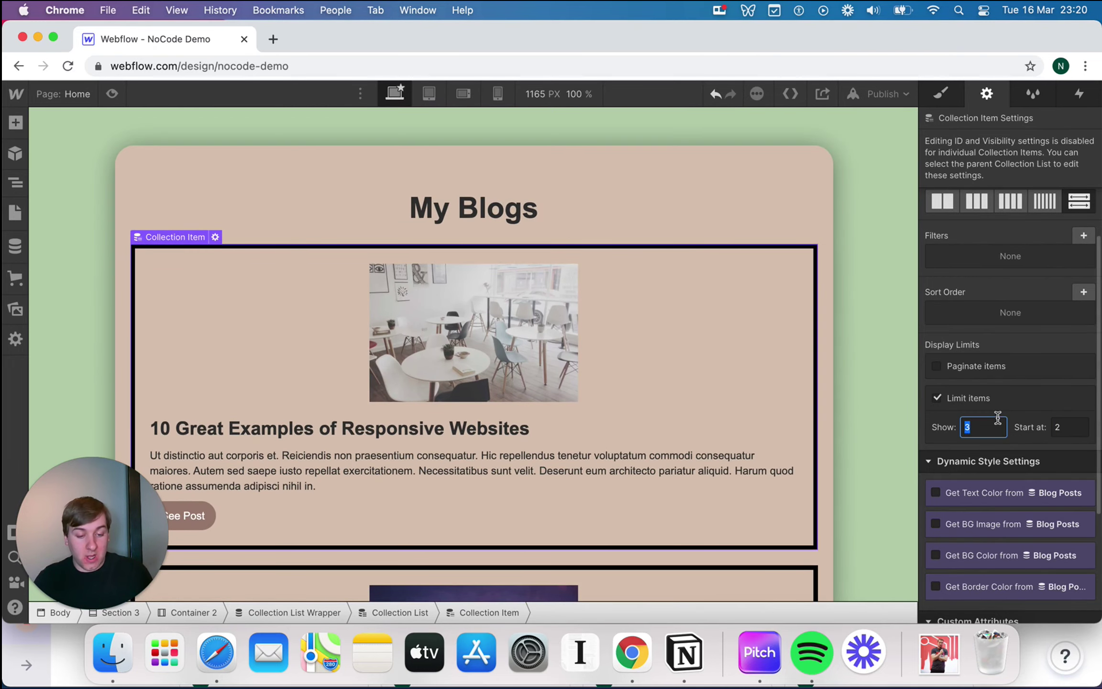
left_click(1061, 427)
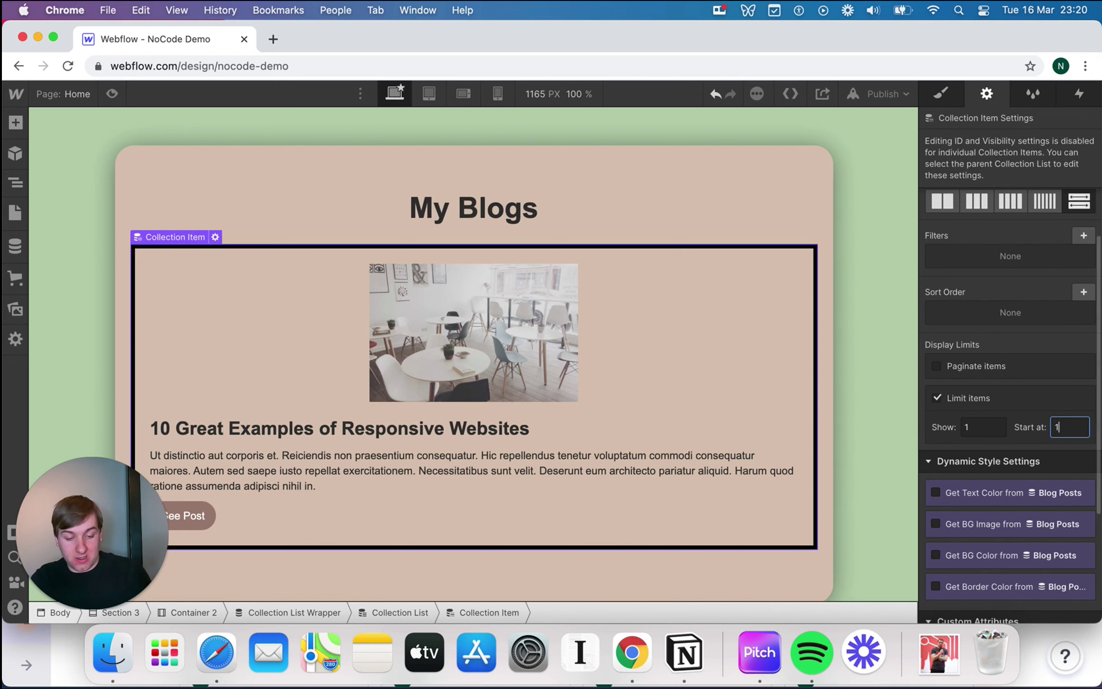
type("1")
left_click(982, 430)
type("100")
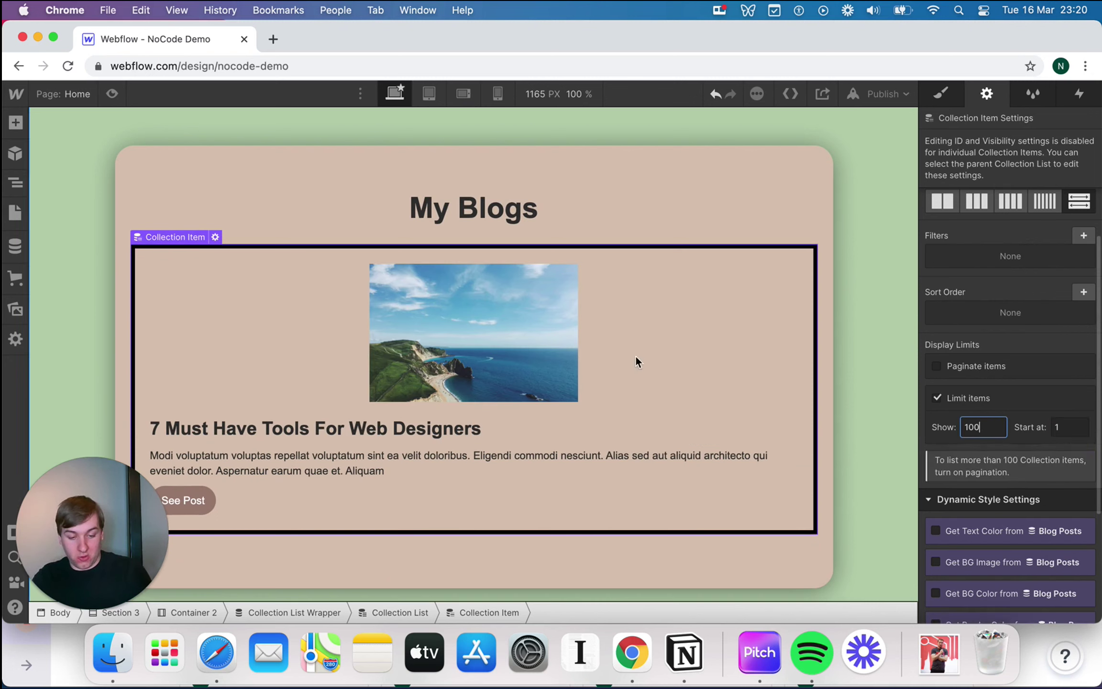
key("BackSpace")
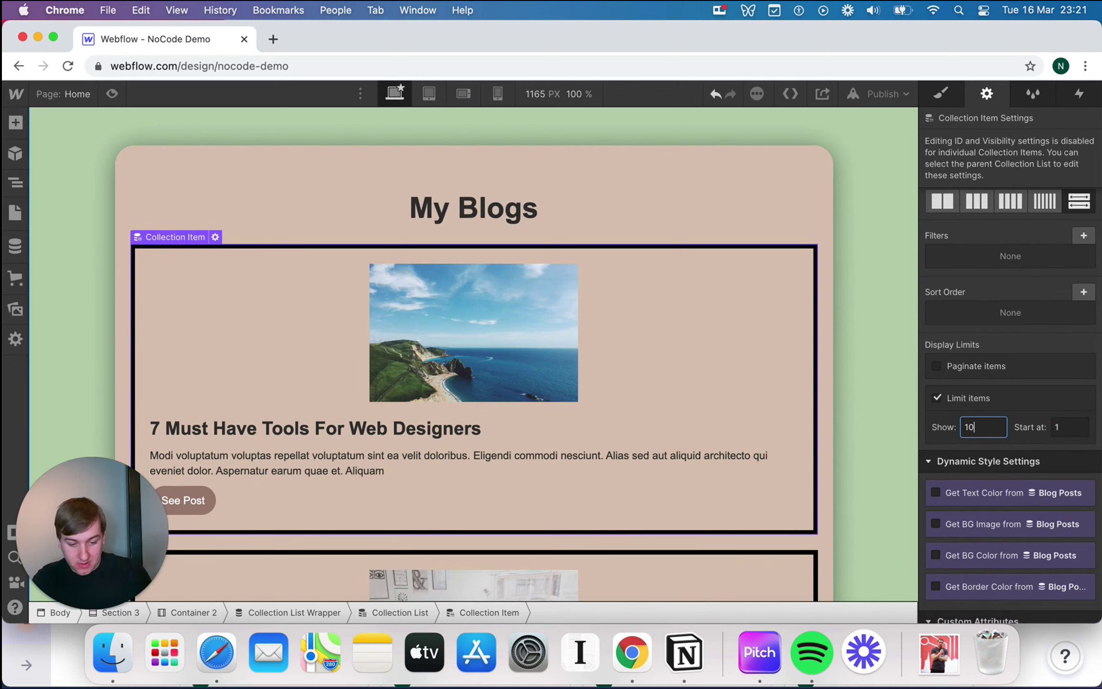
left_click(750, 215)
scroll(775, 443, "down", 4)
scroll(774, 446, "down", 20)
scroll(774, 443, "up", 20)
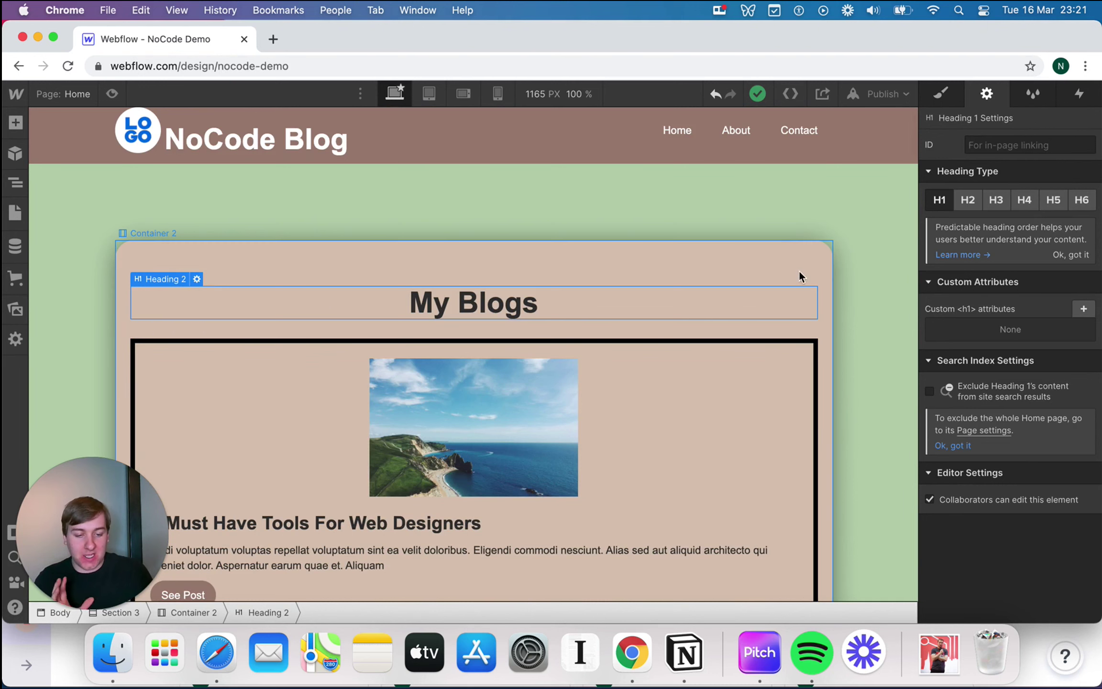
Select the blog section container and then the first blog post card
left_click(792, 250)
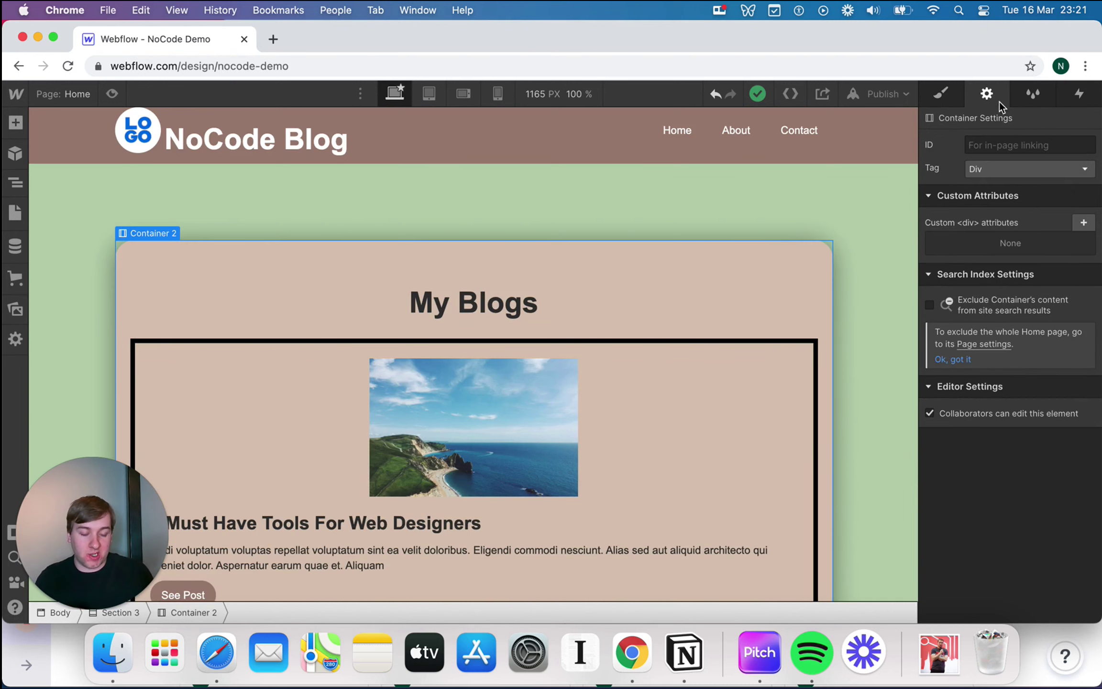
left_click(941, 93)
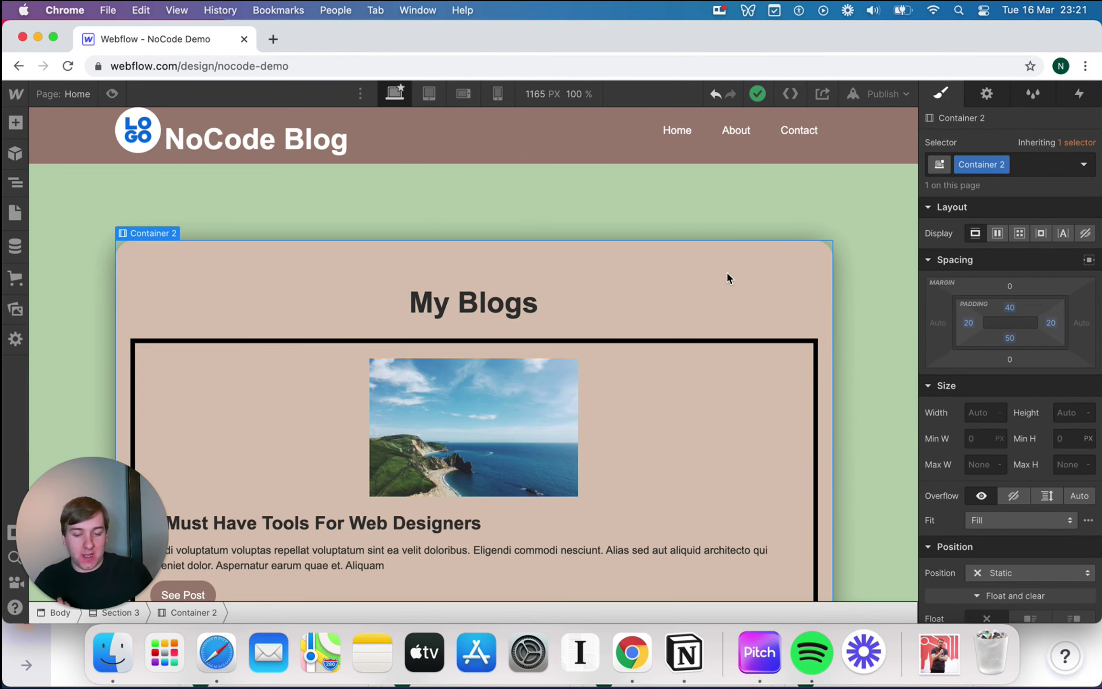
left_click(696, 348)
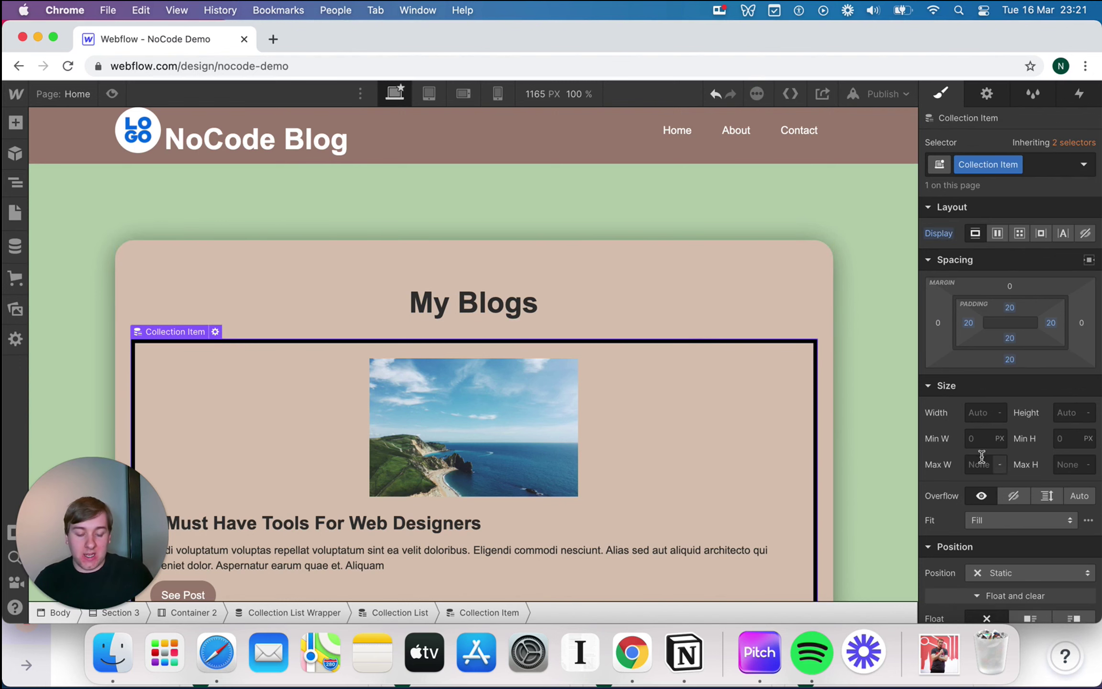
scroll(674, 468, "down", 1)
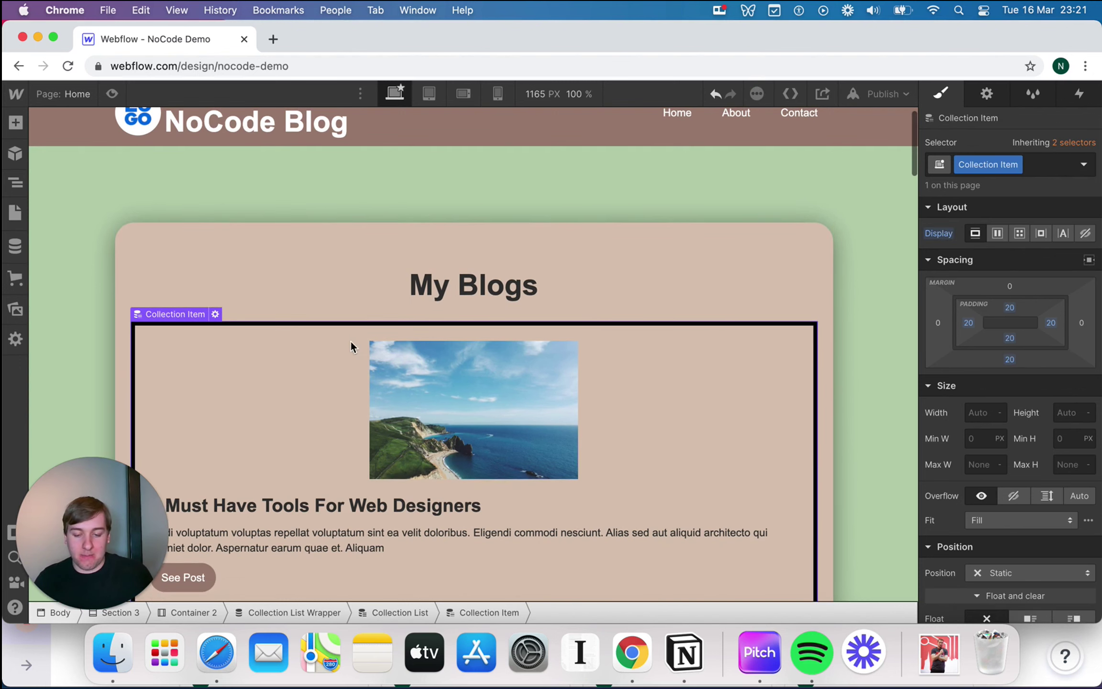
Add a Name, Alphabetical (A–Z) sort rule to the blog collection list
left_click(984, 101)
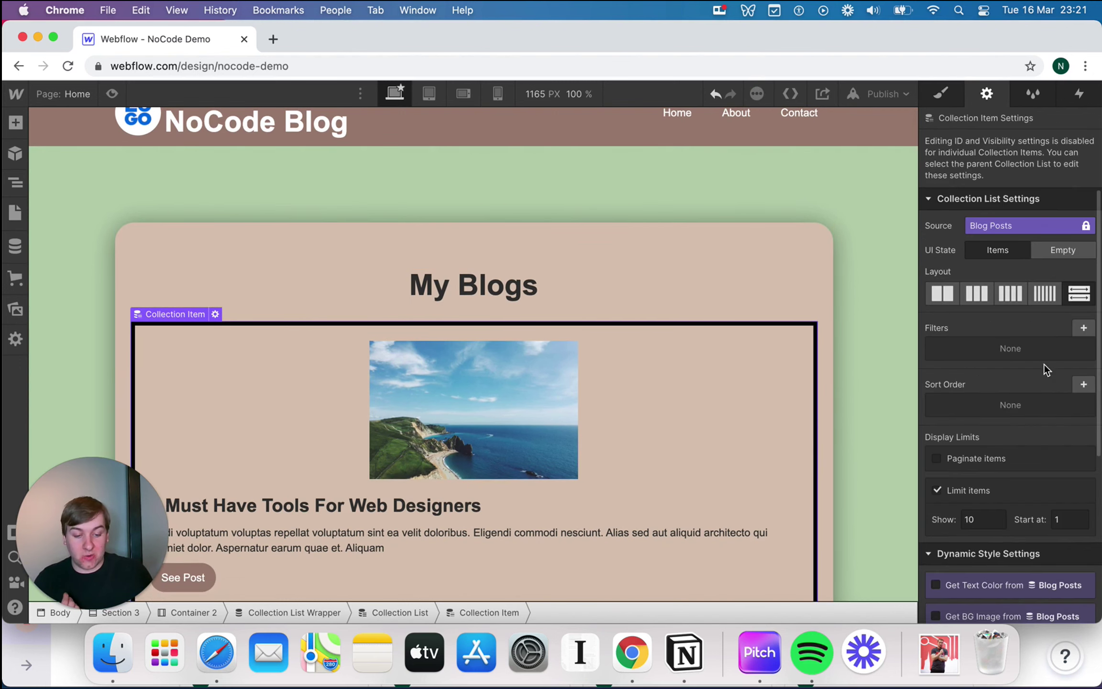
left_click(1083, 385)
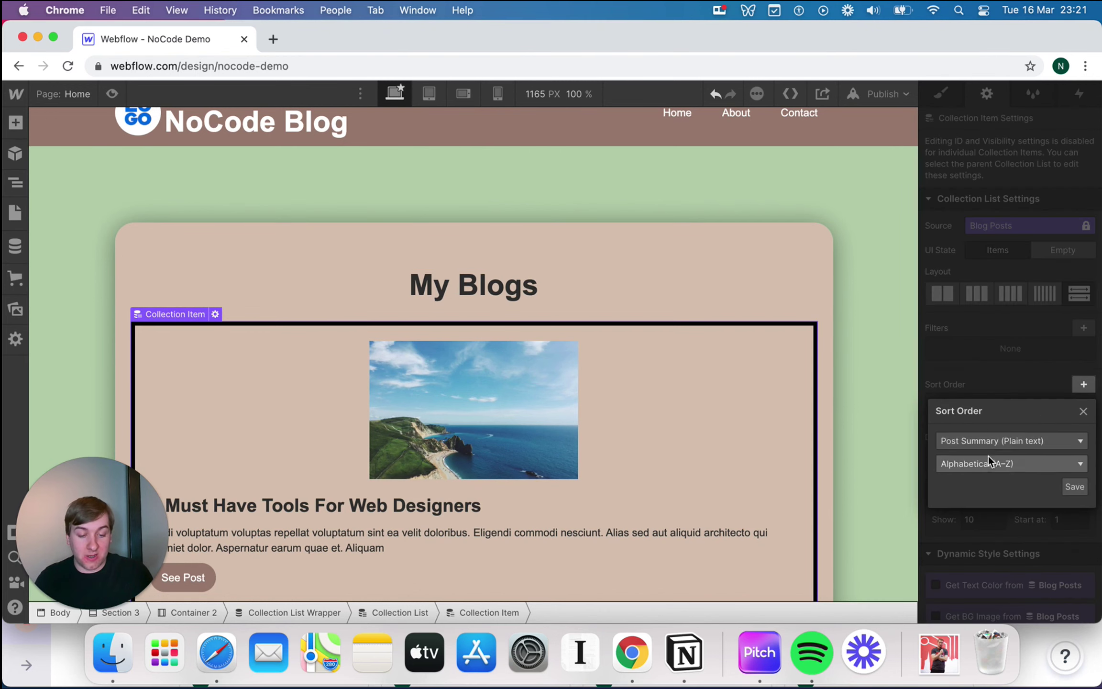
left_click(999, 436)
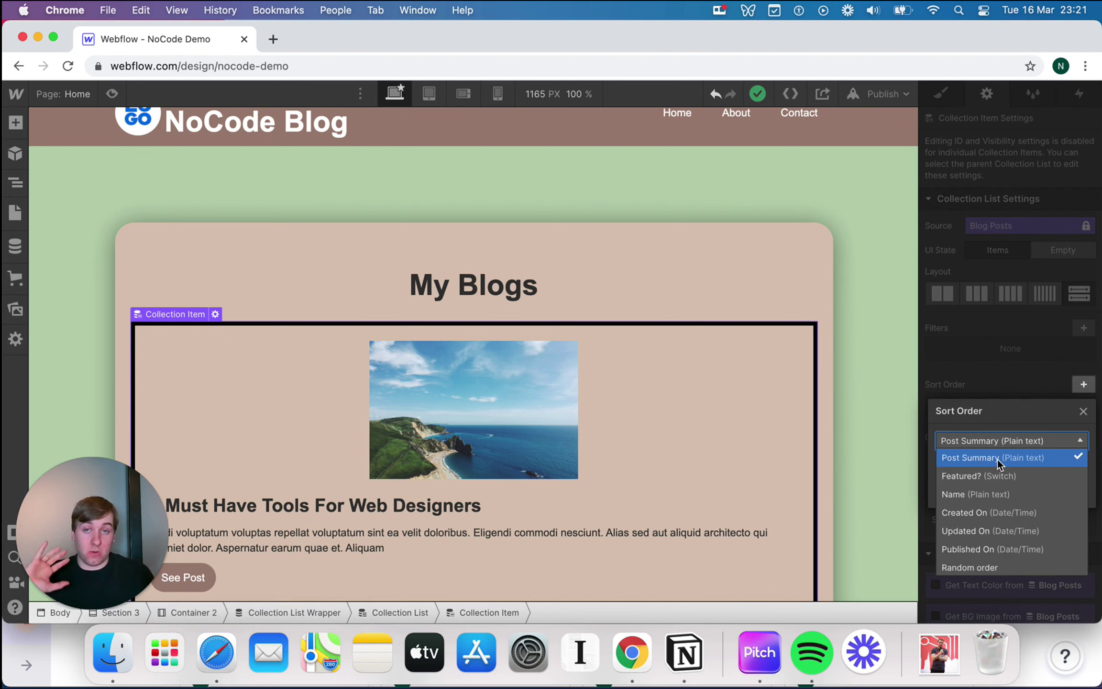
left_click(1001, 489)
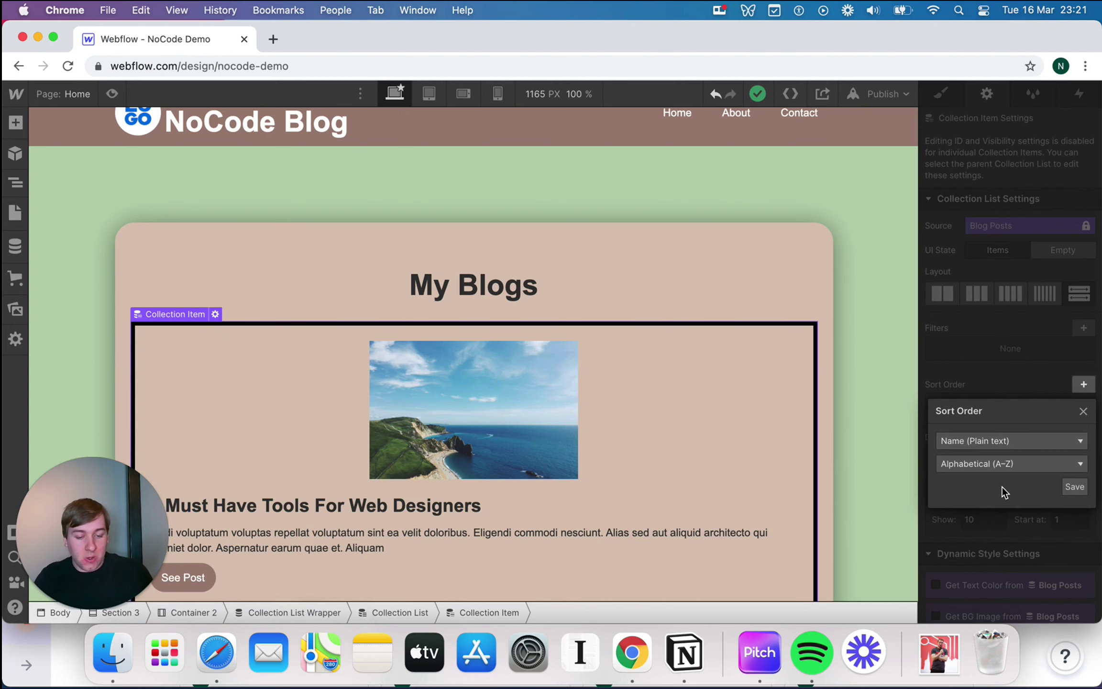
left_click(1071, 488)
scroll(590, 325, "down", 15)
scroll(590, 325, "down", 20)
scroll(590, 330, "down", 8)
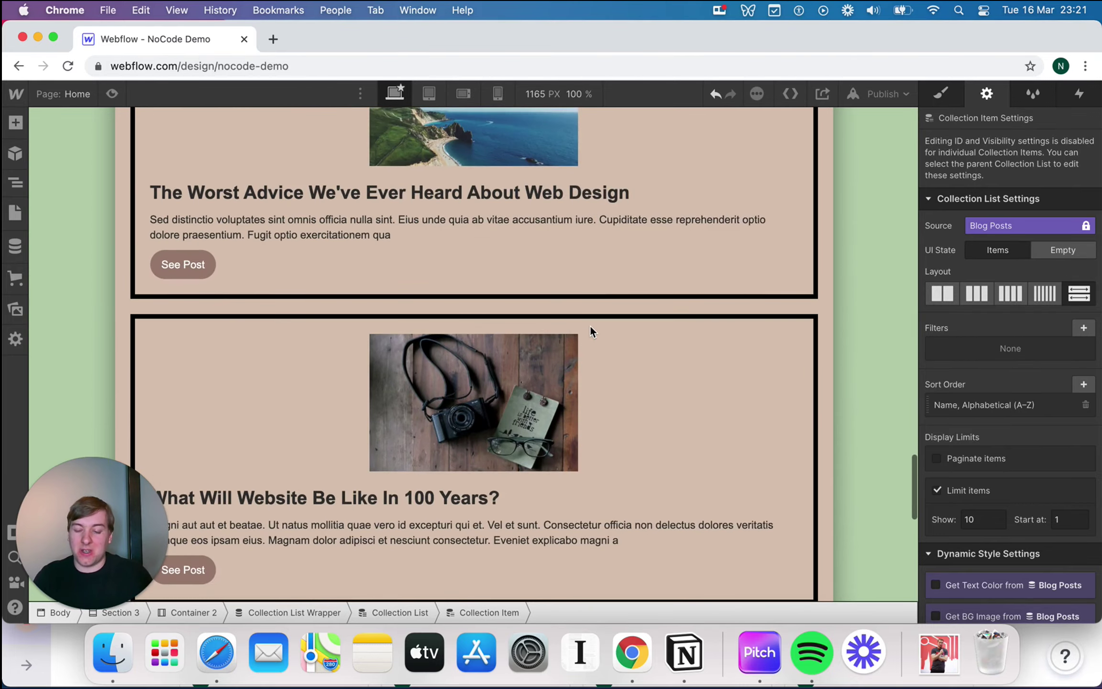
scroll(590, 330, "up", 5)
scroll(591, 330, "up", 3)
scroll(591, 330, "down", 10)
scroll(384, 341, "down", 10)
scroll(385, 342, "up", 9)
scroll(384, 341, "up", 15)
Add a second sort rule on Created On, oldest to newest
left_click(1083, 387)
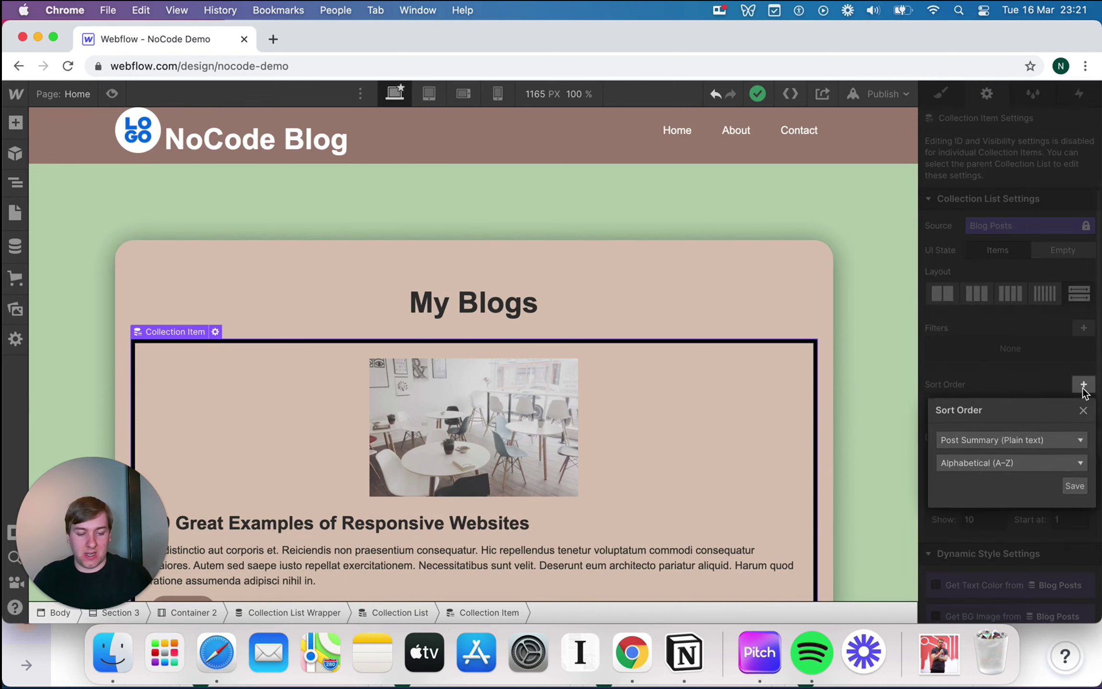
left_click(1023, 444)
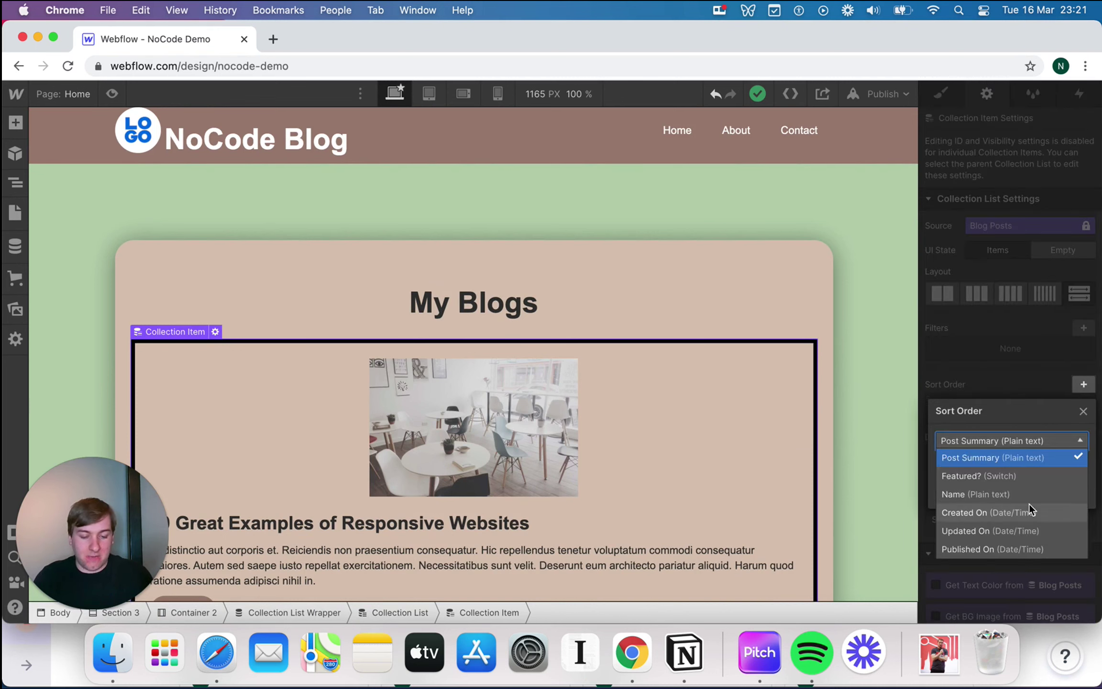
left_click(1007, 511)
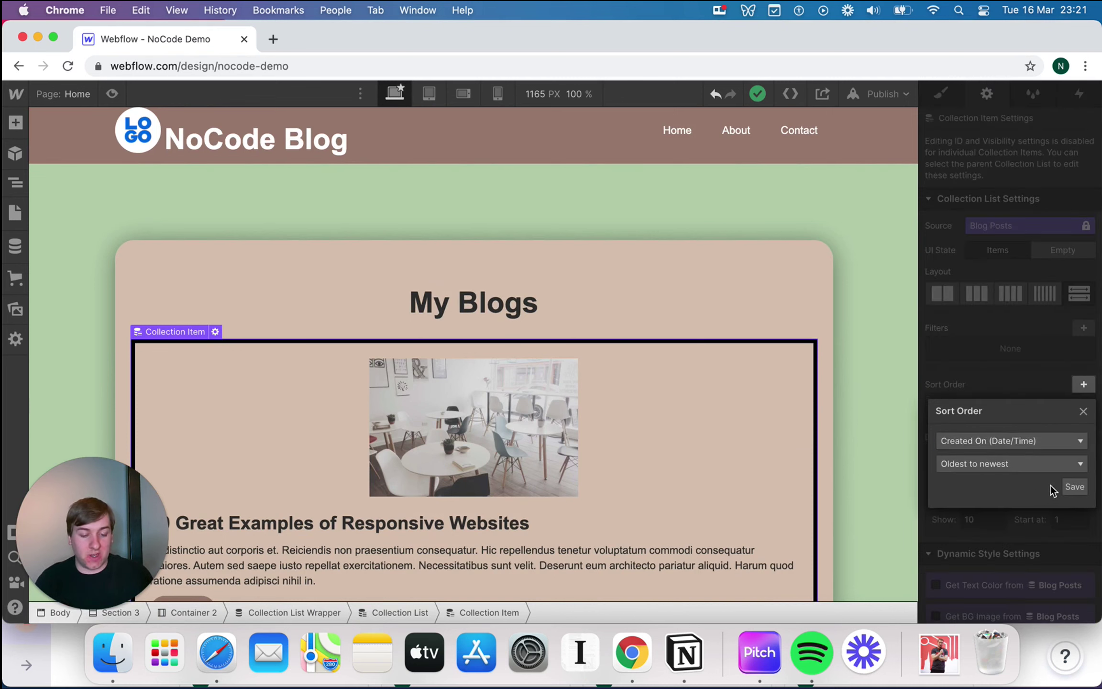
left_click(1073, 487)
scroll(641, 413, "down", 10)
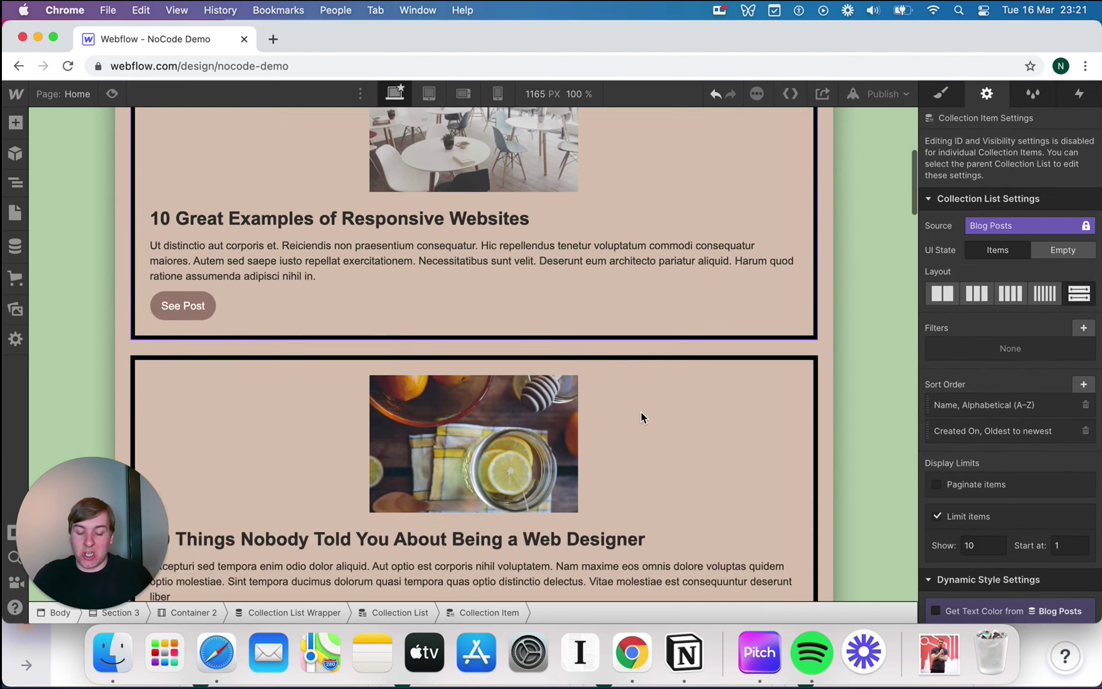
scroll(640, 411, "down", 9)
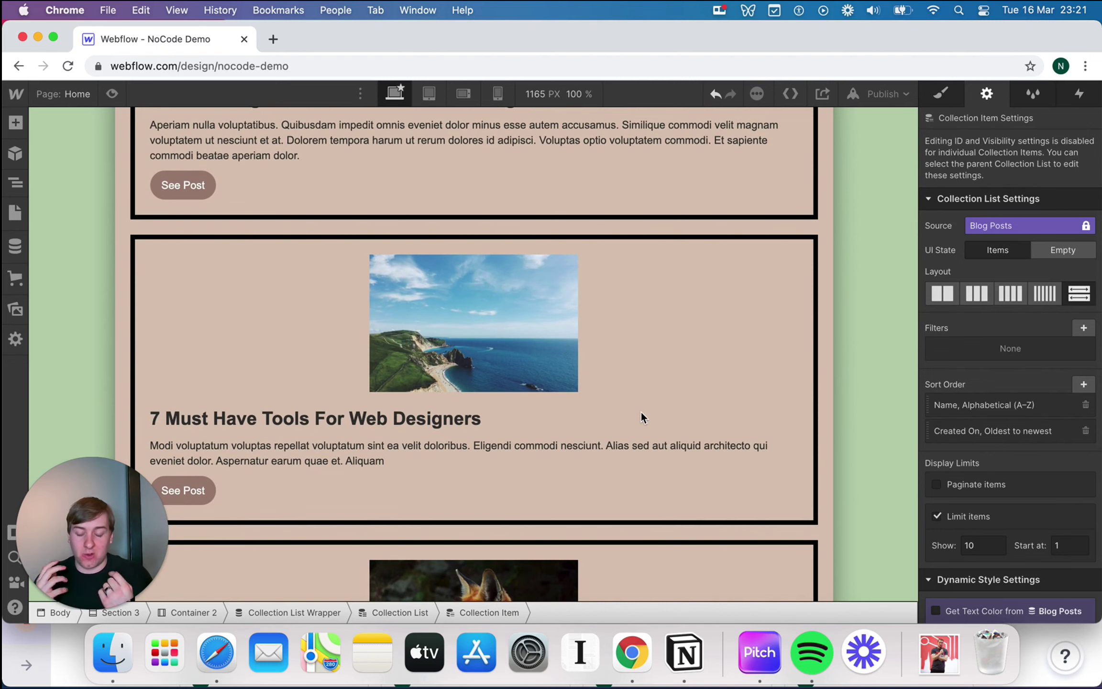
scroll(641, 411, "up", 20)
scroll(640, 411, "up", 2)
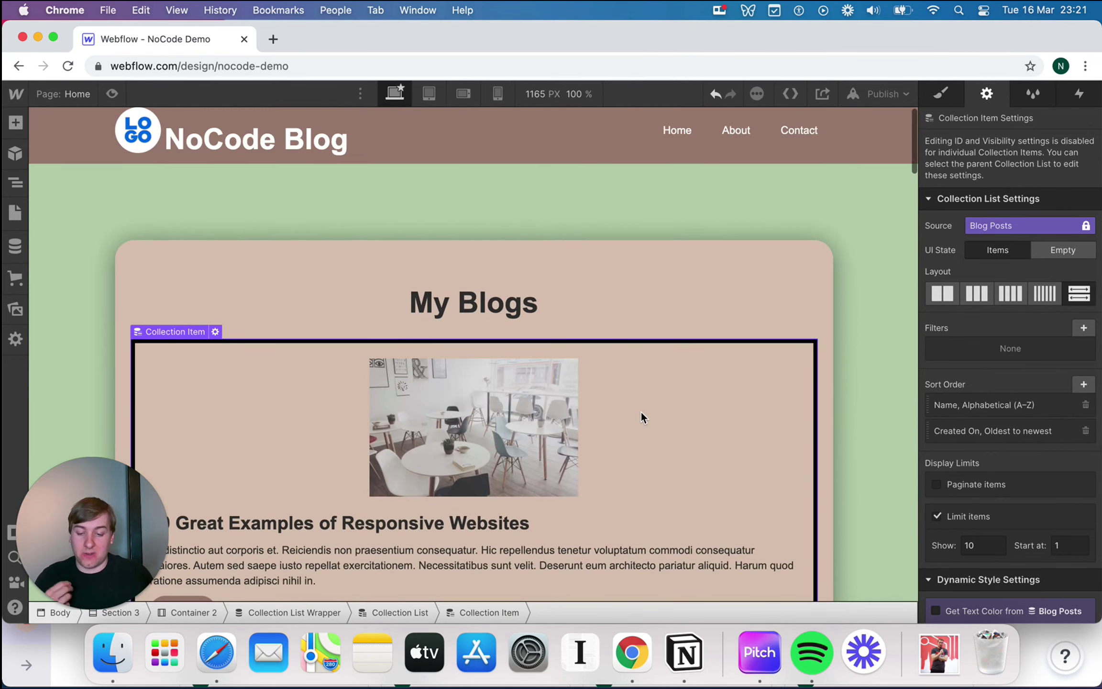
scroll(842, 371, "down", 8)
Change the Created On sort rule to Newest to oldest and save it
left_click(1032, 429)
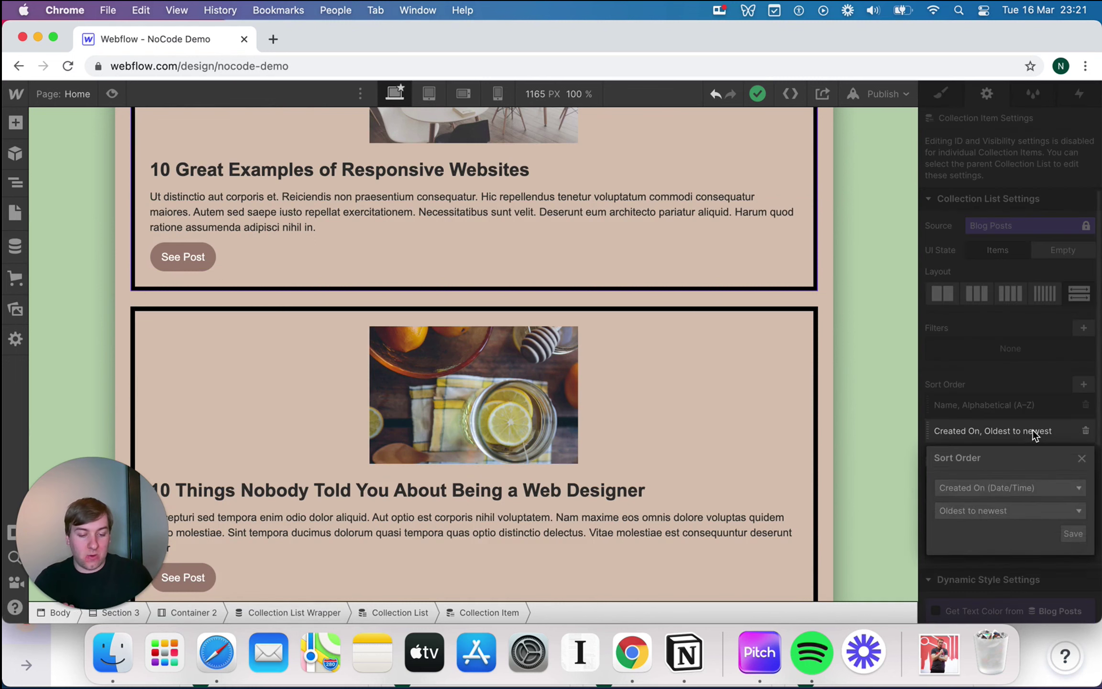
left_click(1028, 513)
left_click(1011, 546)
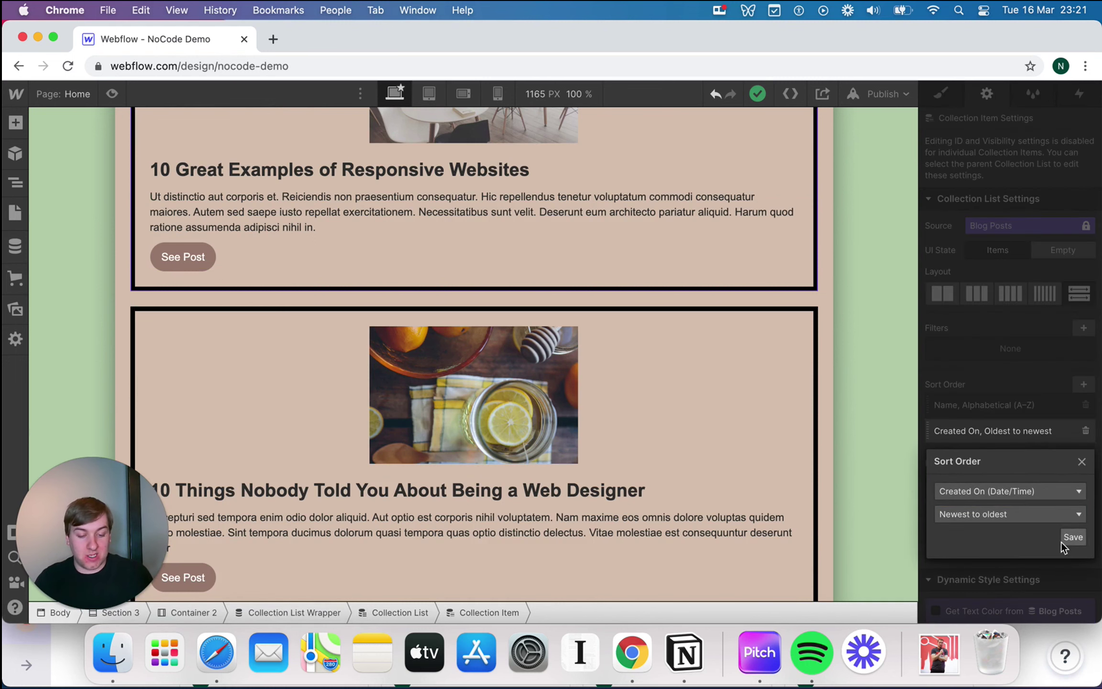
left_click(1063, 541)
scroll(667, 317, "up", 5)
scroll(667, 316, "up", 1)
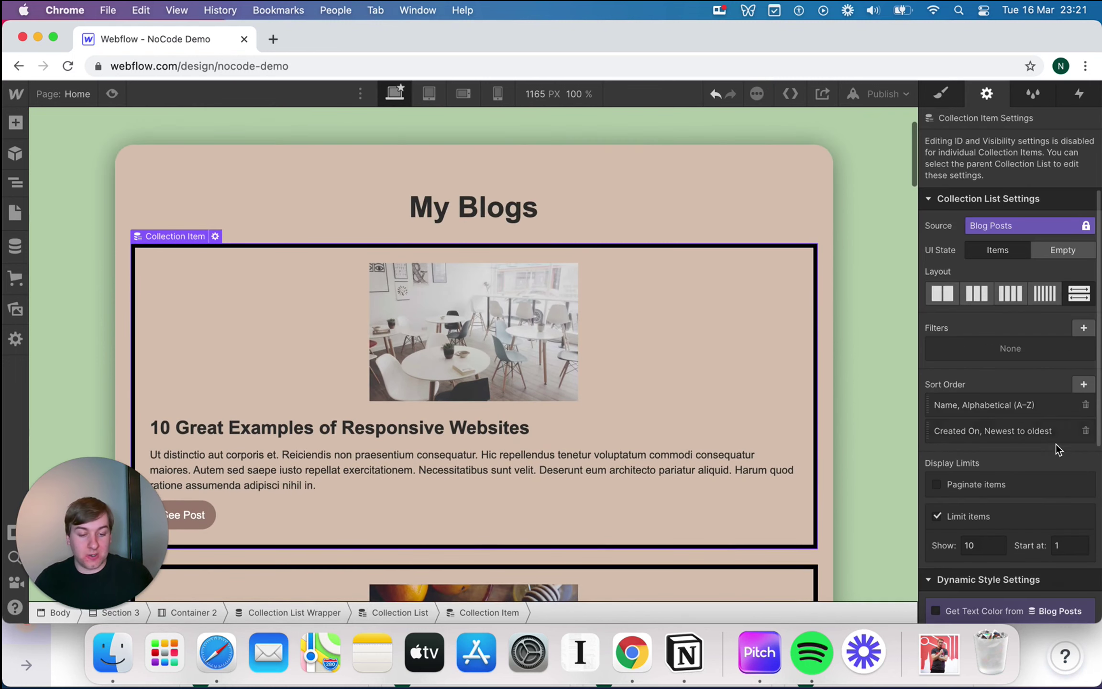
mouse_move(928, 431)
left_mouse_down()
mouse_move(932, 397)
mouse_move(941, 445)
left_mouse_up()
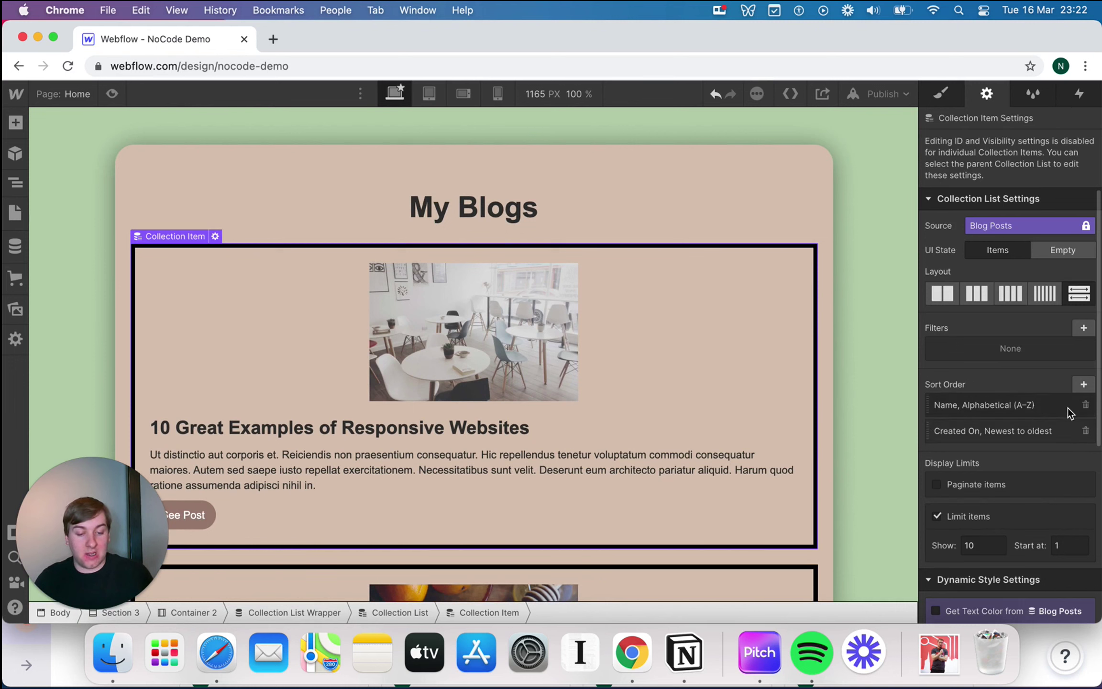
Delete the Created On sort rule and browse filter fields without adding a filter
left_click(1086, 431)
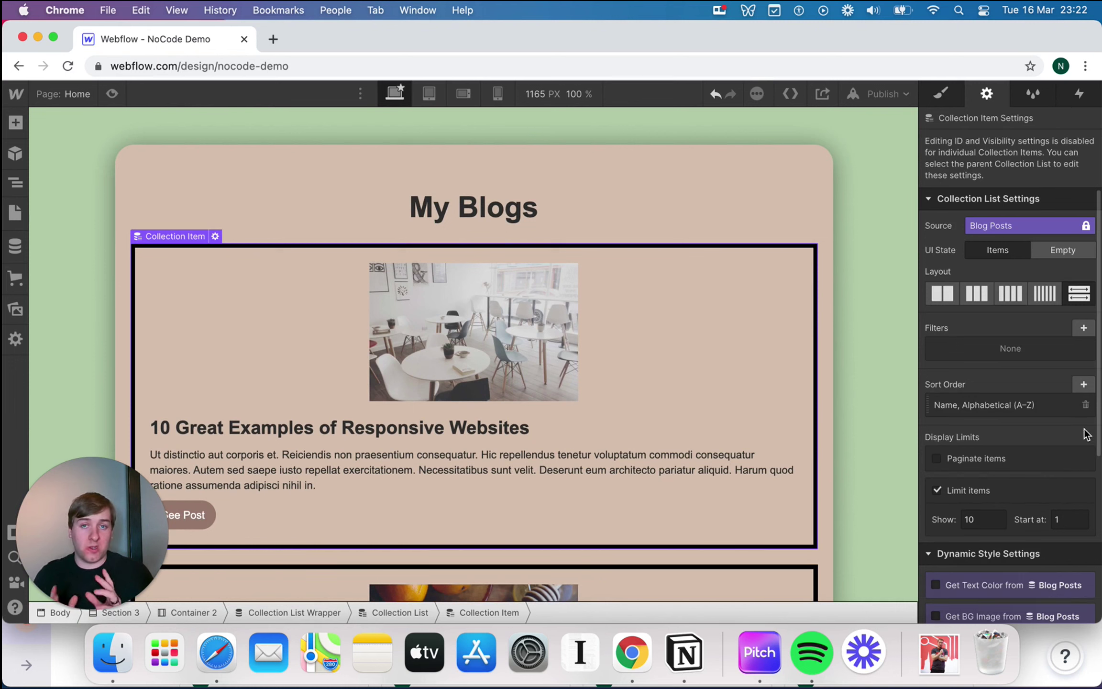
left_click(1084, 328)
left_click(1017, 381)
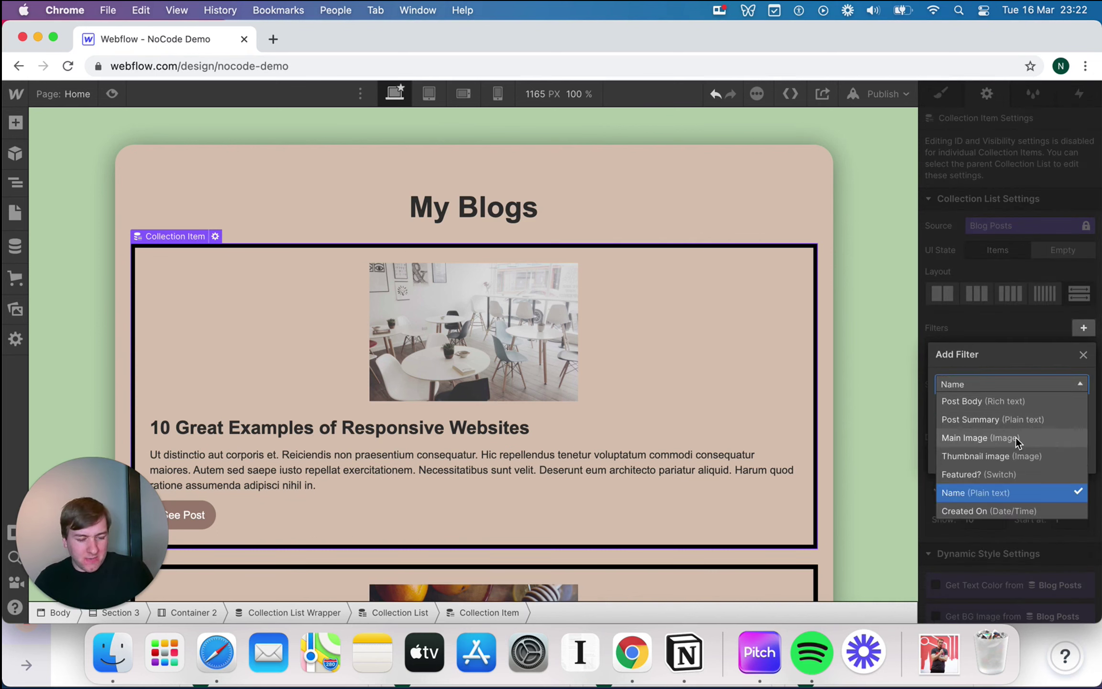
scroll(1015, 437, "down", 3)
scroll(1016, 437, "up", 3)
scroll(1015, 438, "up", 1)
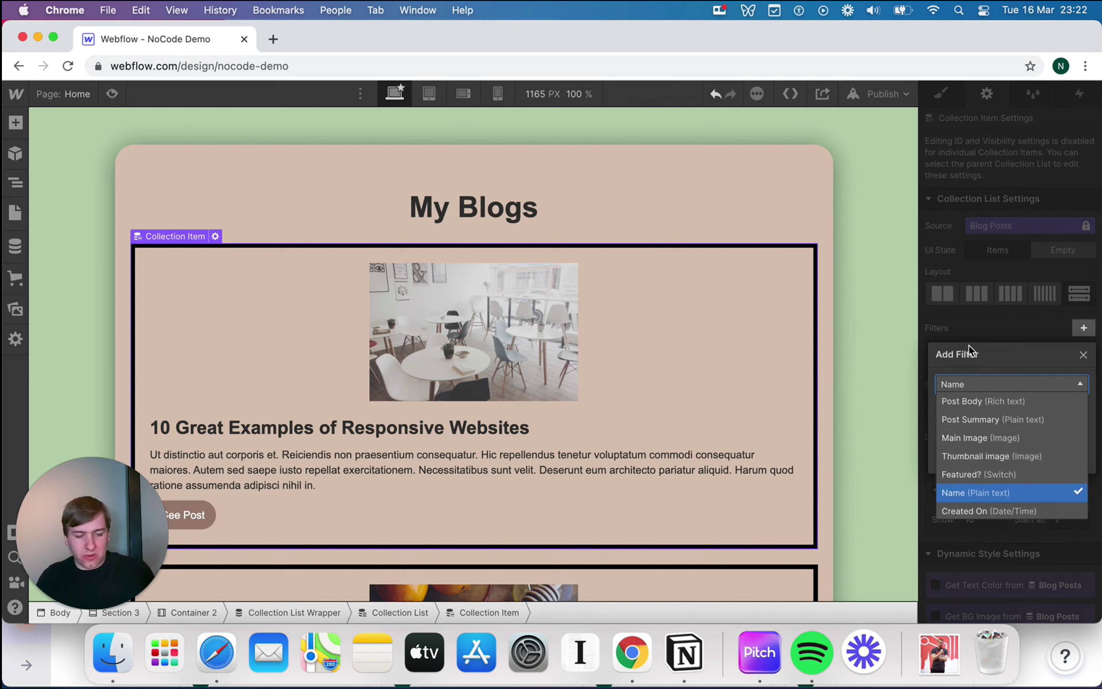
scroll(994, 433, "down", 2)
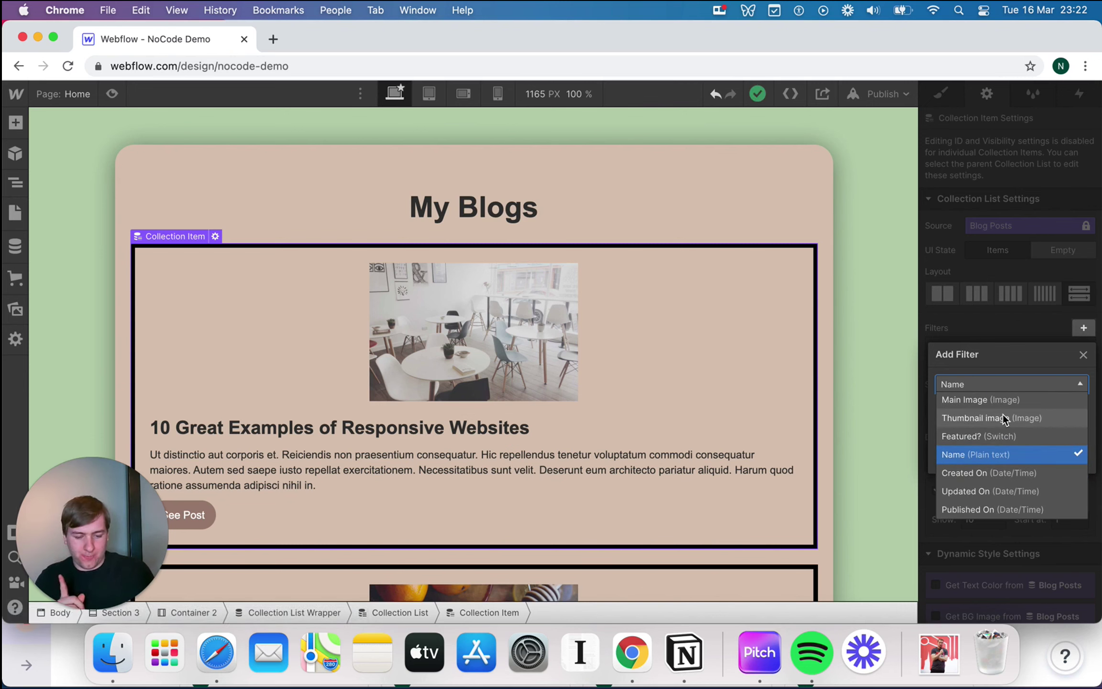
left_click(995, 337)
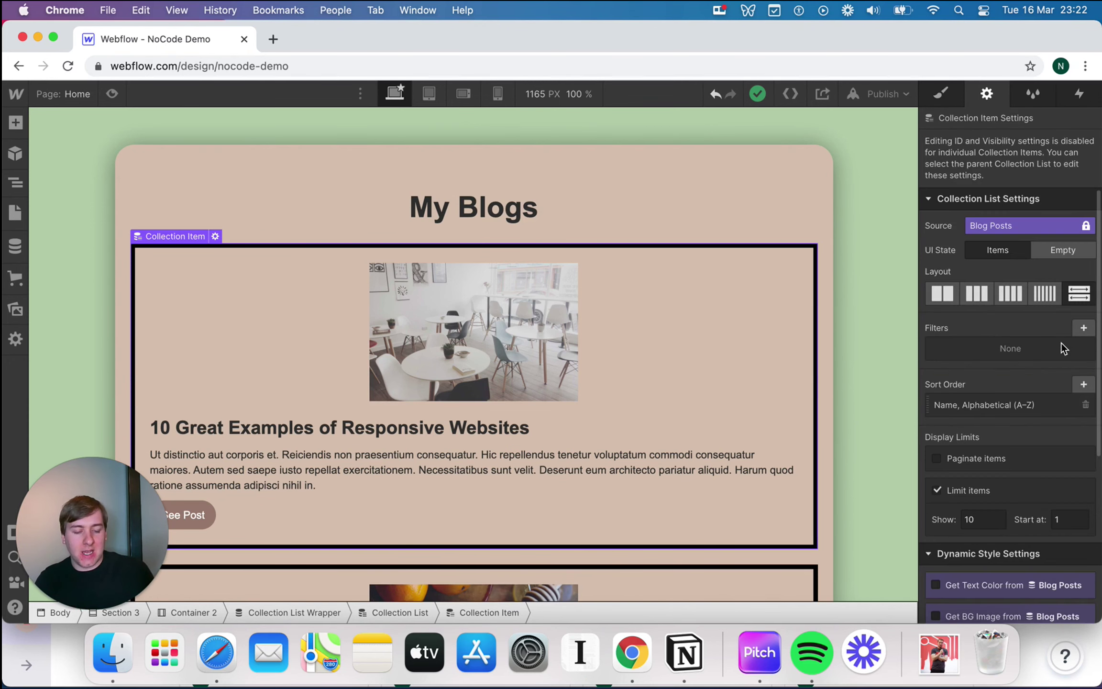
Mark the '7 Must Have Tools For Web Designers' post as Featured and save it
left_click(17, 250)
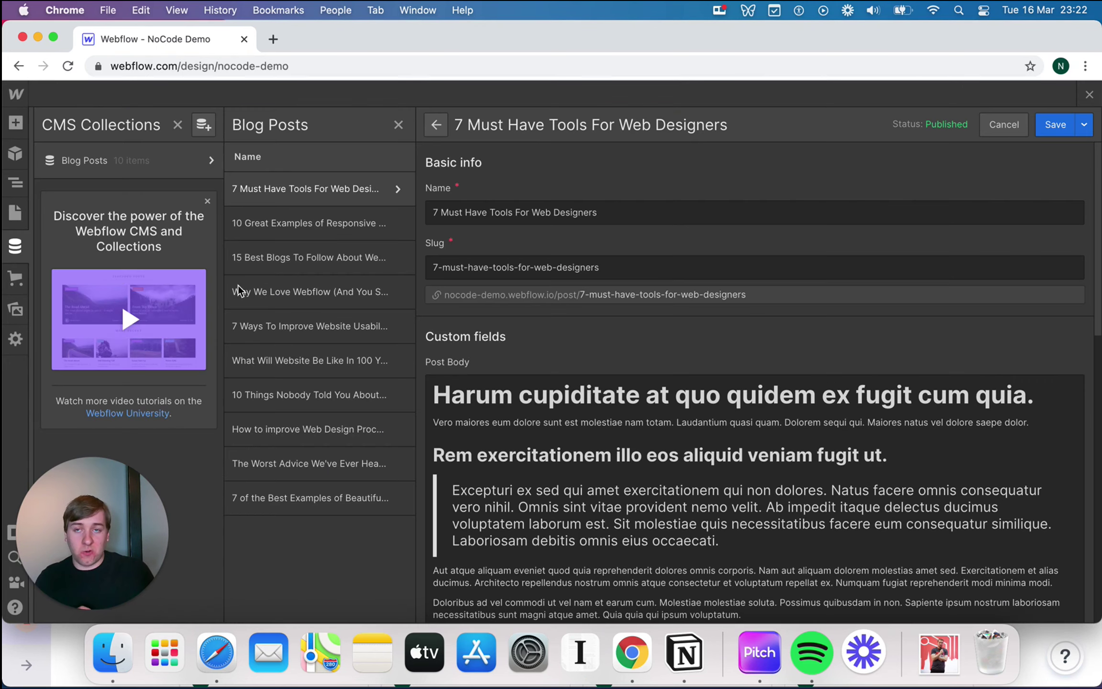
scroll(613, 343, "down", 15)
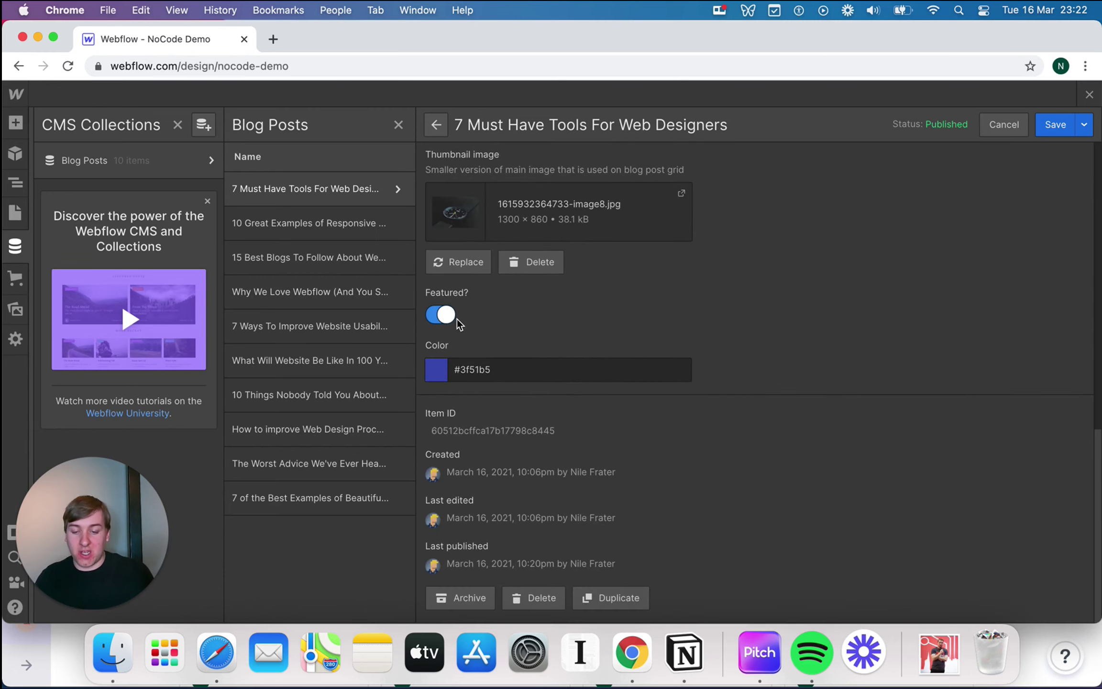
left_click(1057, 125)
Add a 'Featured? is On' filter to the blog collection list
left_click(1090, 94)
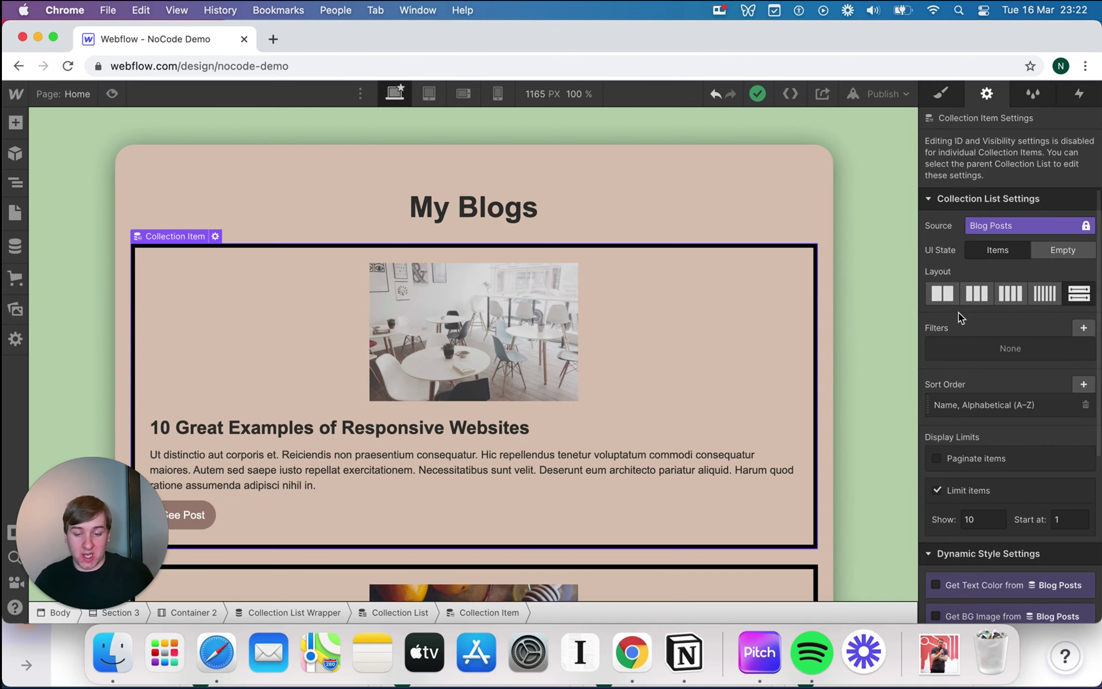
left_click(1073, 330)
left_click(977, 383)
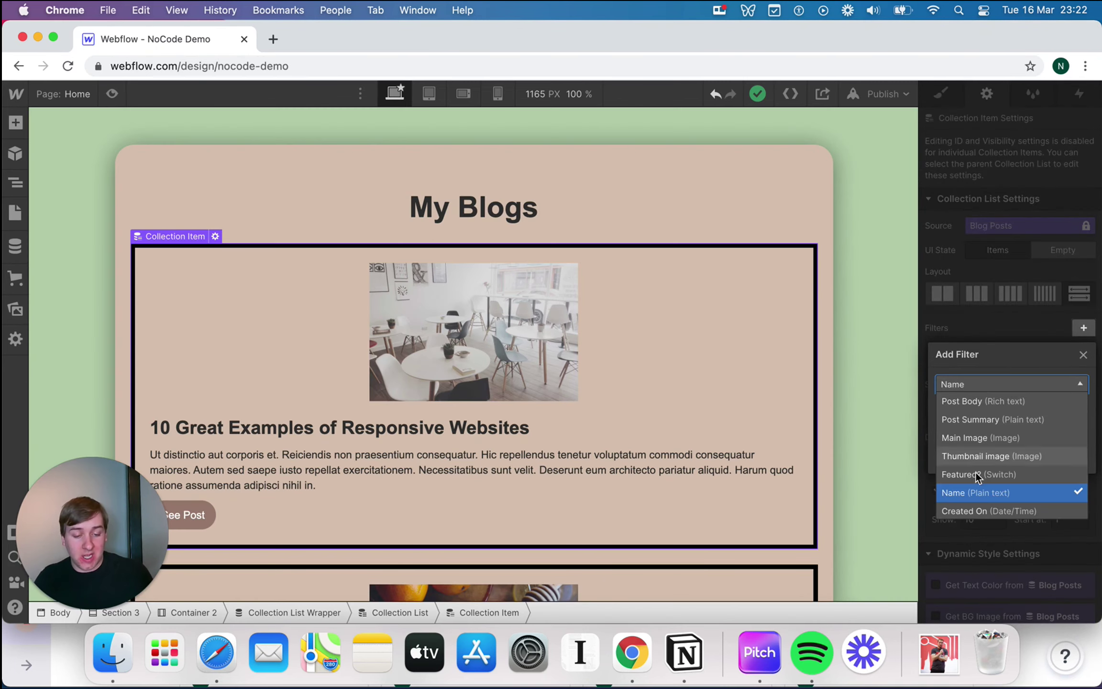
left_click(990, 479)
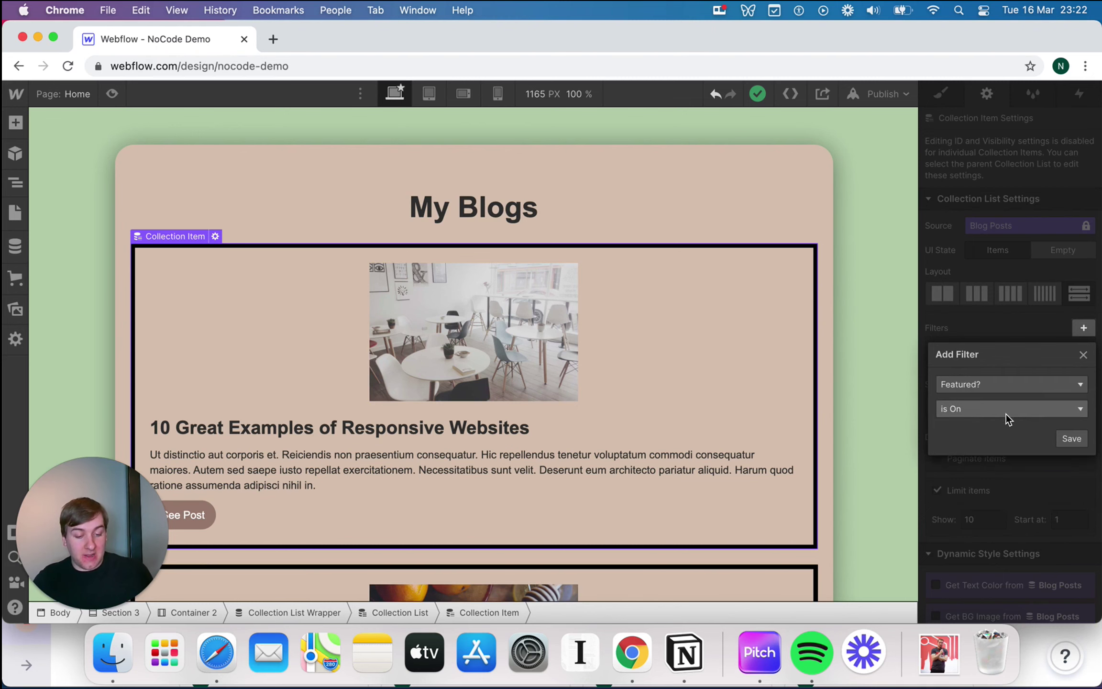
left_click(981, 408)
left_click(977, 424)
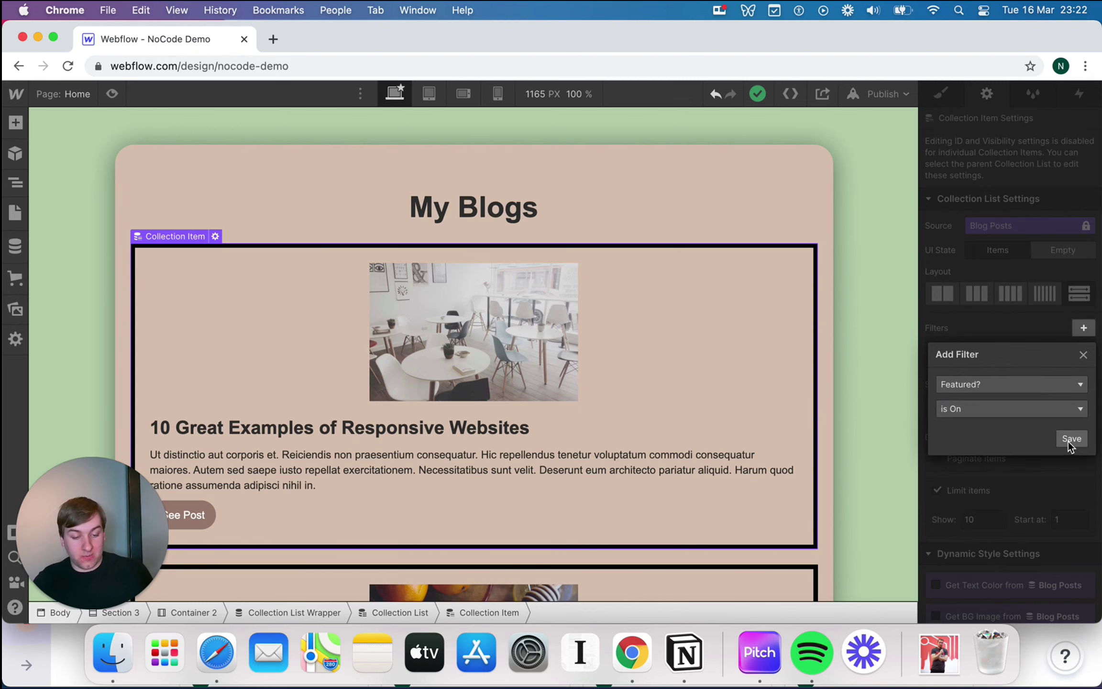
left_click(1069, 441)
scroll(654, 369, "down", 5)
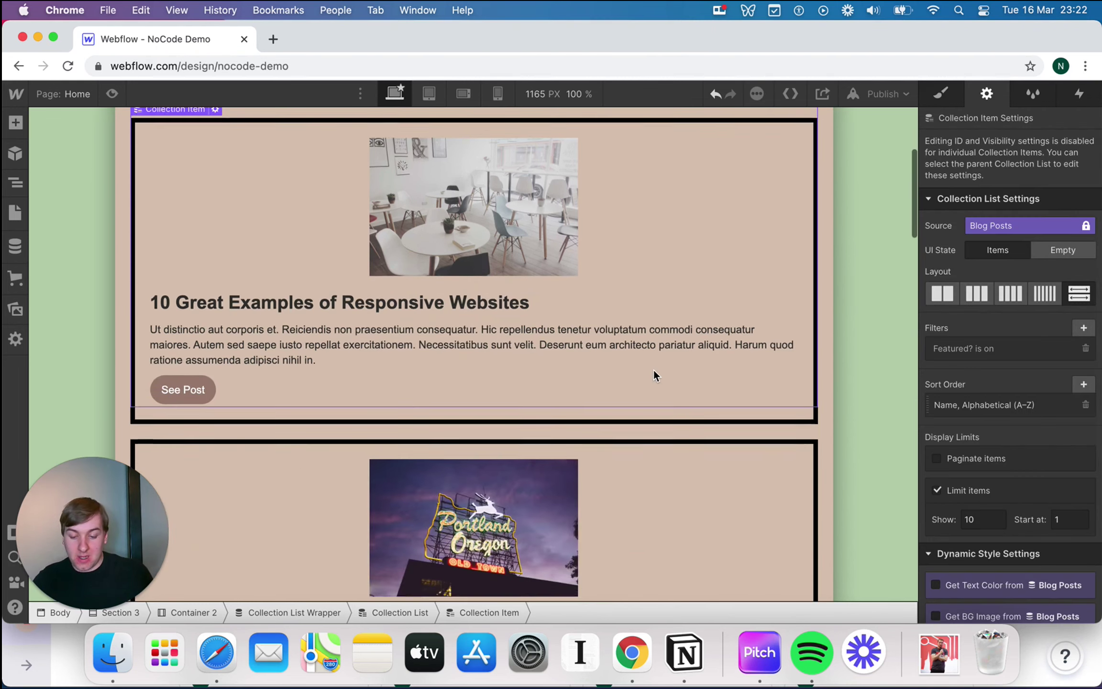
scroll(654, 369, "down", 15)
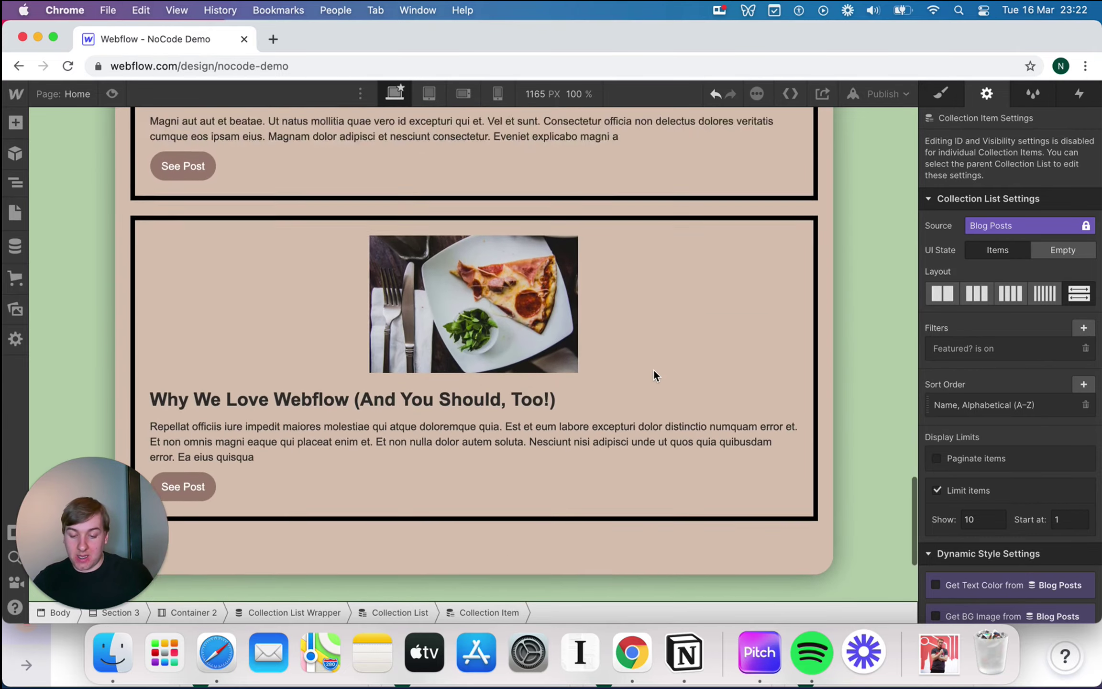
left_click(16, 246)
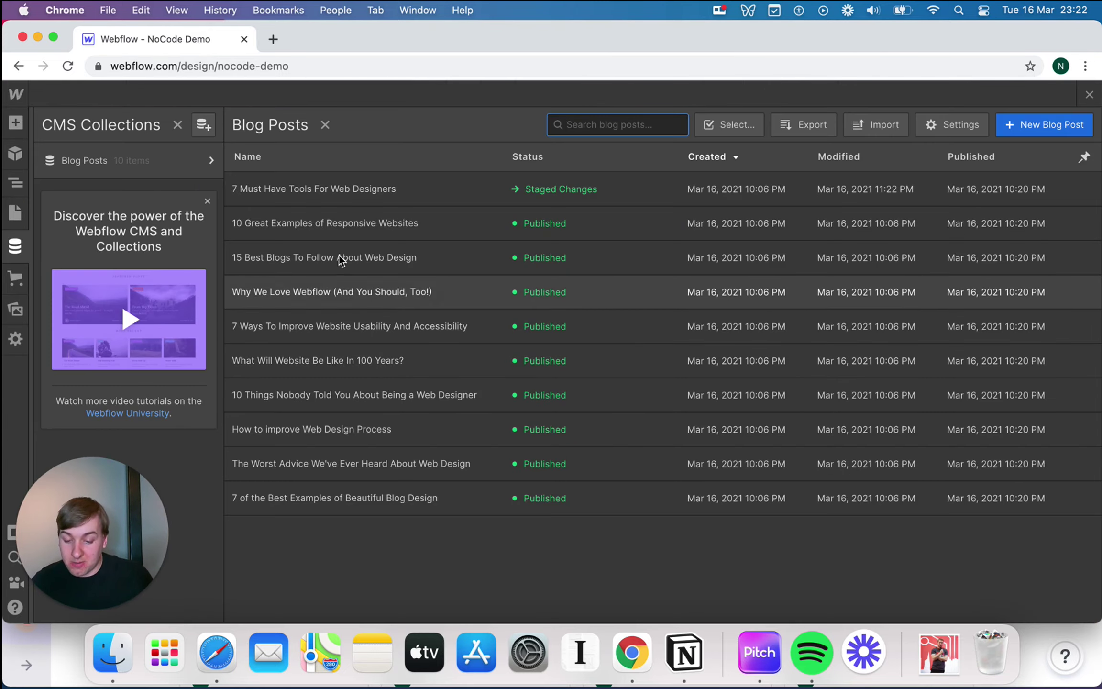
left_click(326, 231)
scroll(460, 357, "down", 10)
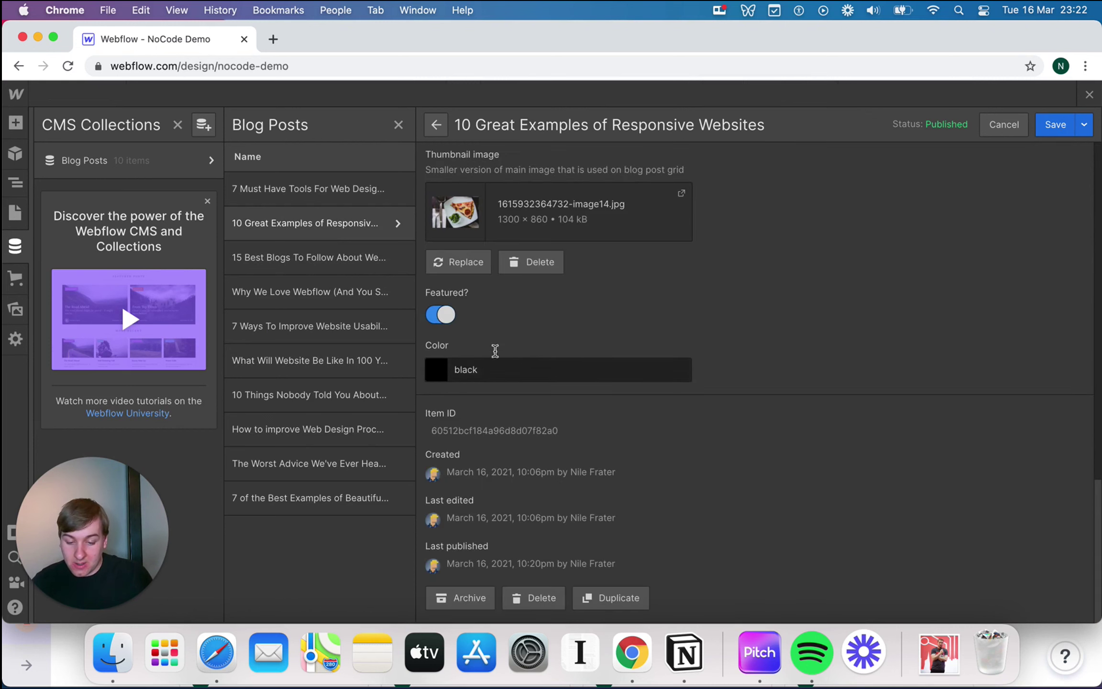
left_click(309, 265)
scroll(592, 392, "down", 10)
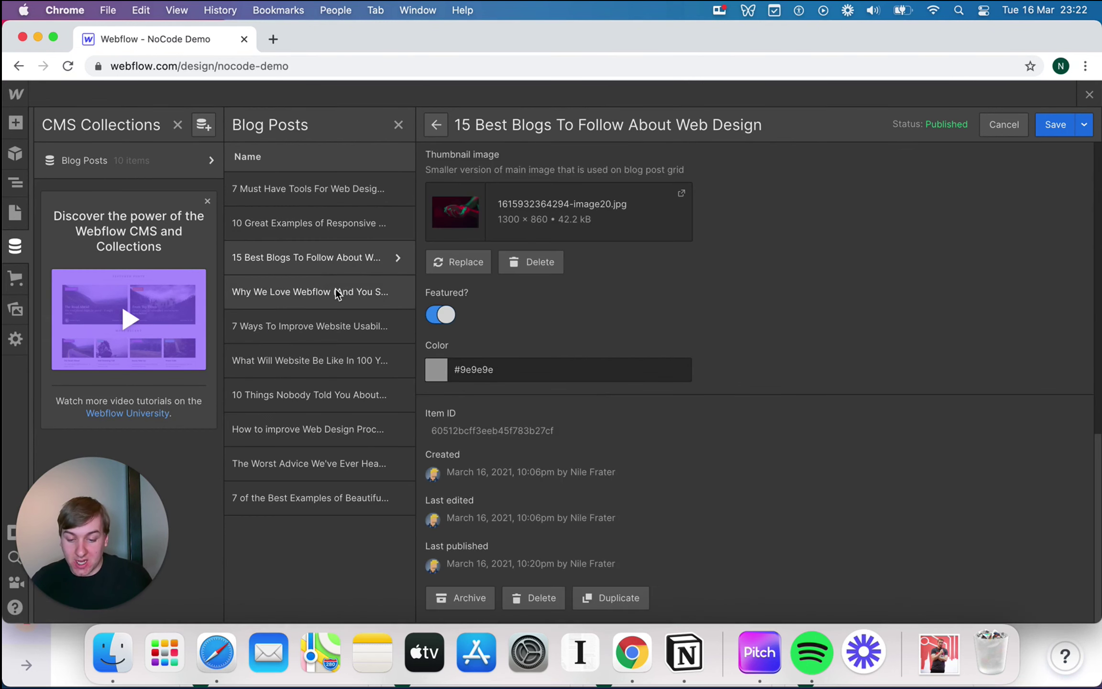
left_click(385, 305)
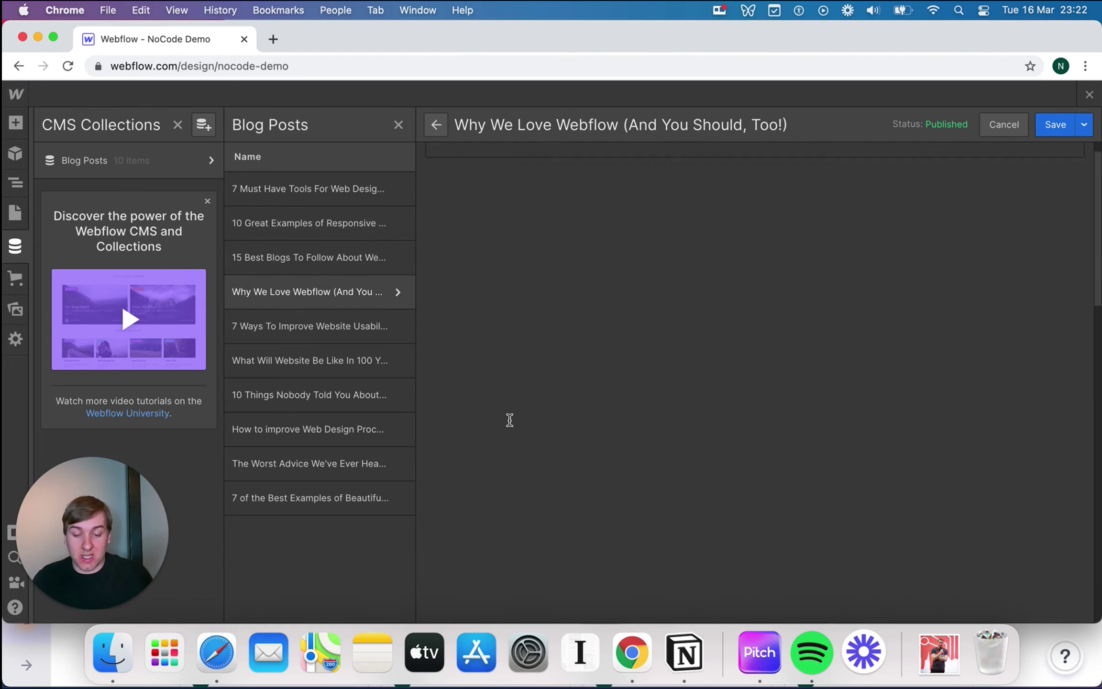
left_click(327, 327)
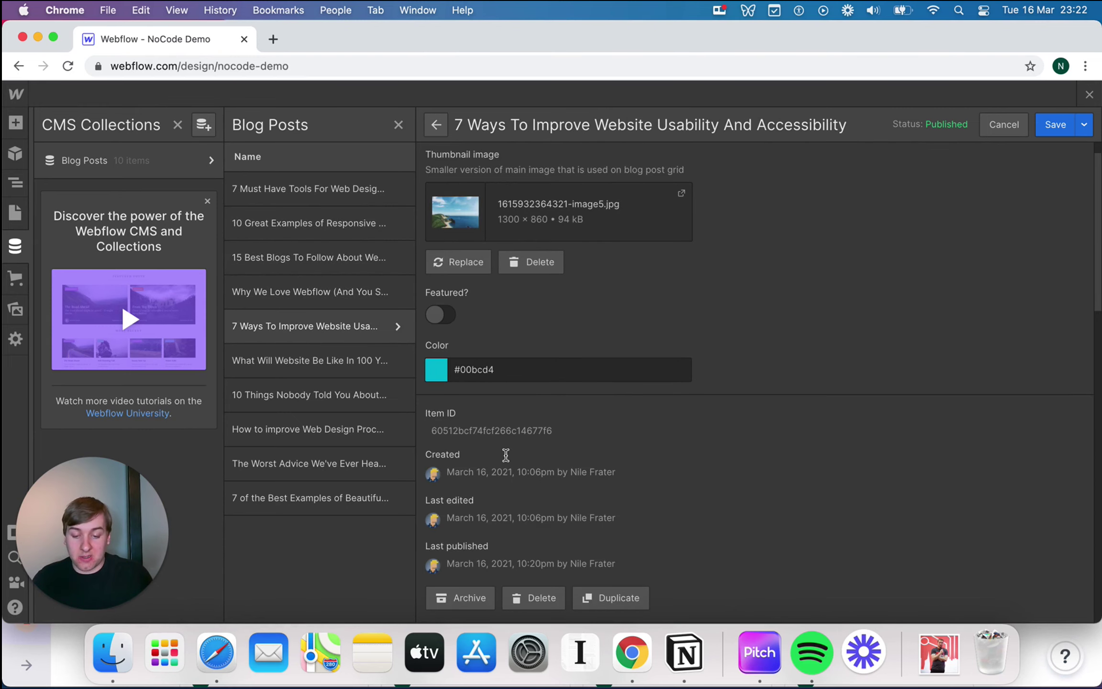
left_click(343, 366)
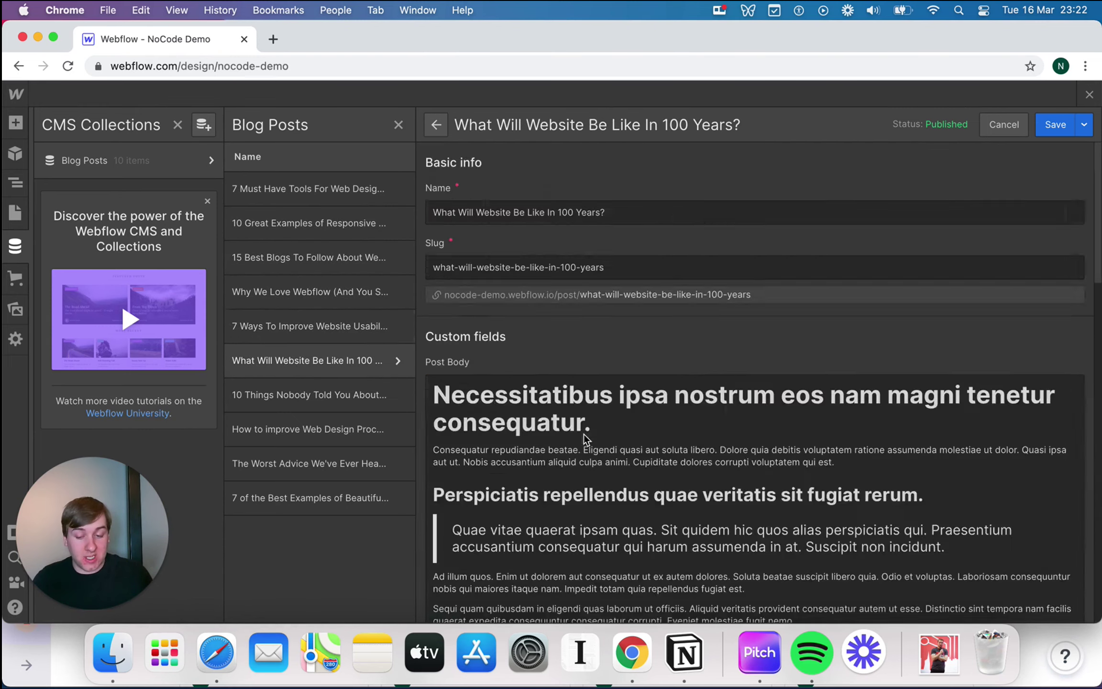
scroll(584, 434, "down", 15)
left_click(357, 399)
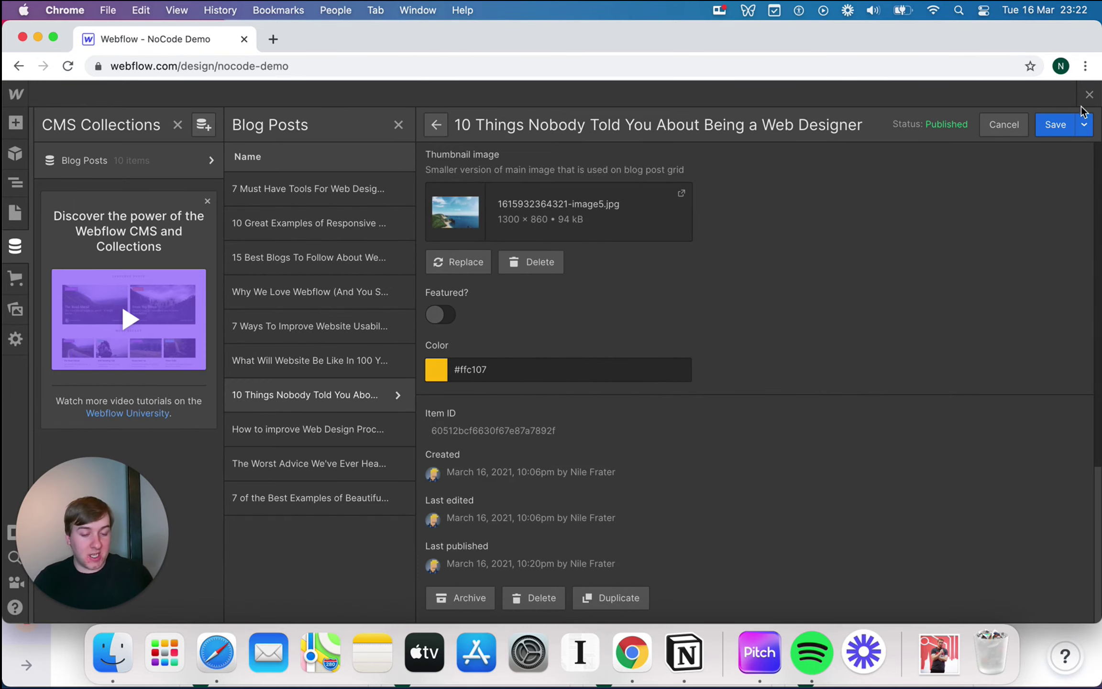
left_click(1089, 95)
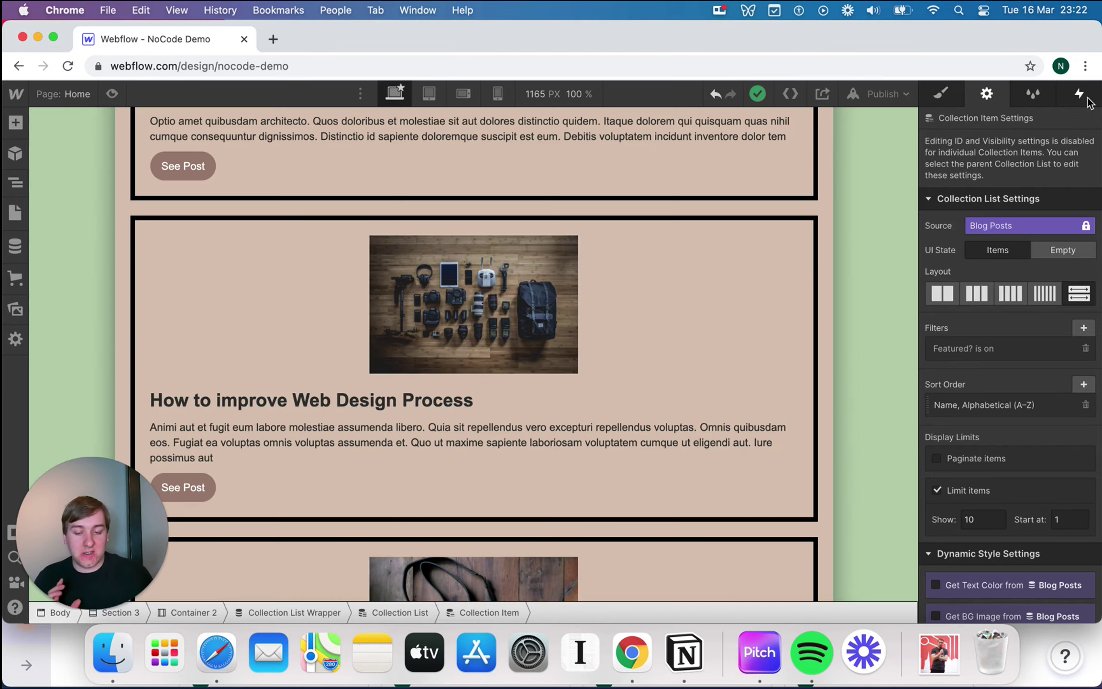
Change the Featured? filter to 'is Off' and save it
left_click(877, 321)
scroll(747, 343, "down", 15)
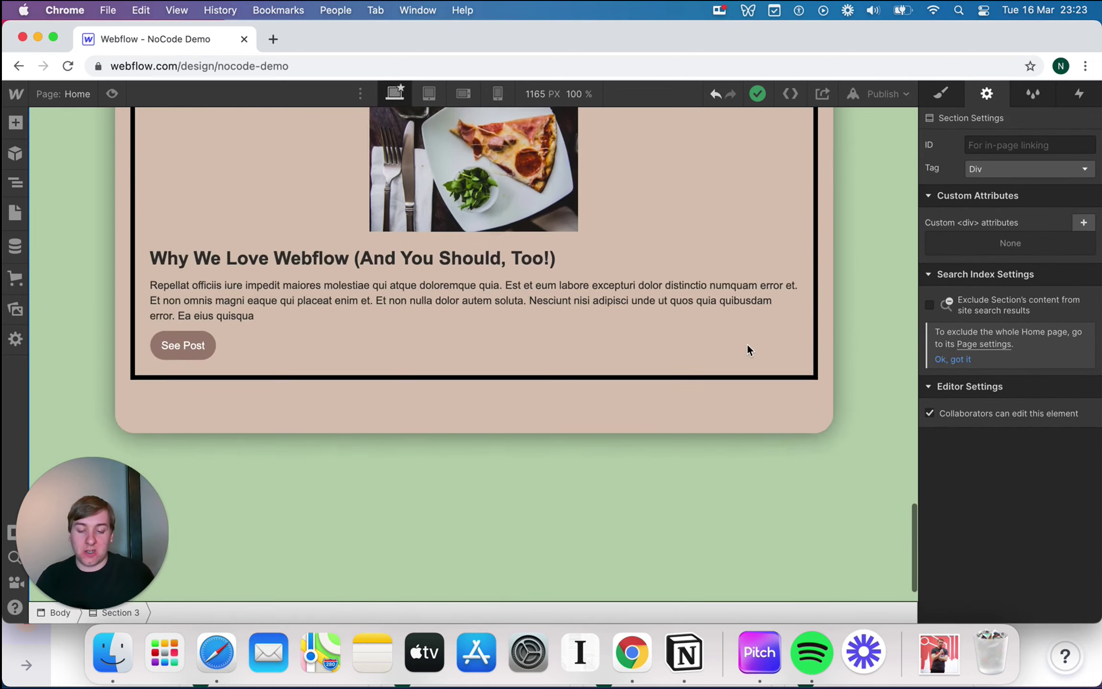
scroll(747, 343, "up", 15)
scroll(747, 345, "up", 12)
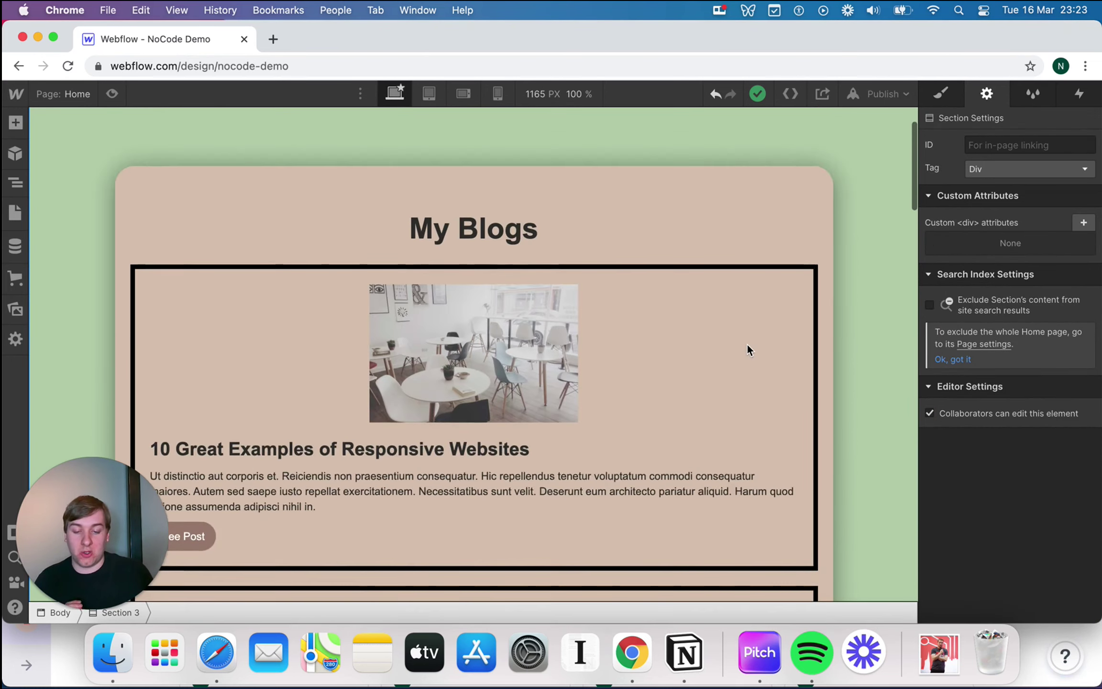
scroll(750, 343, "down", 3)
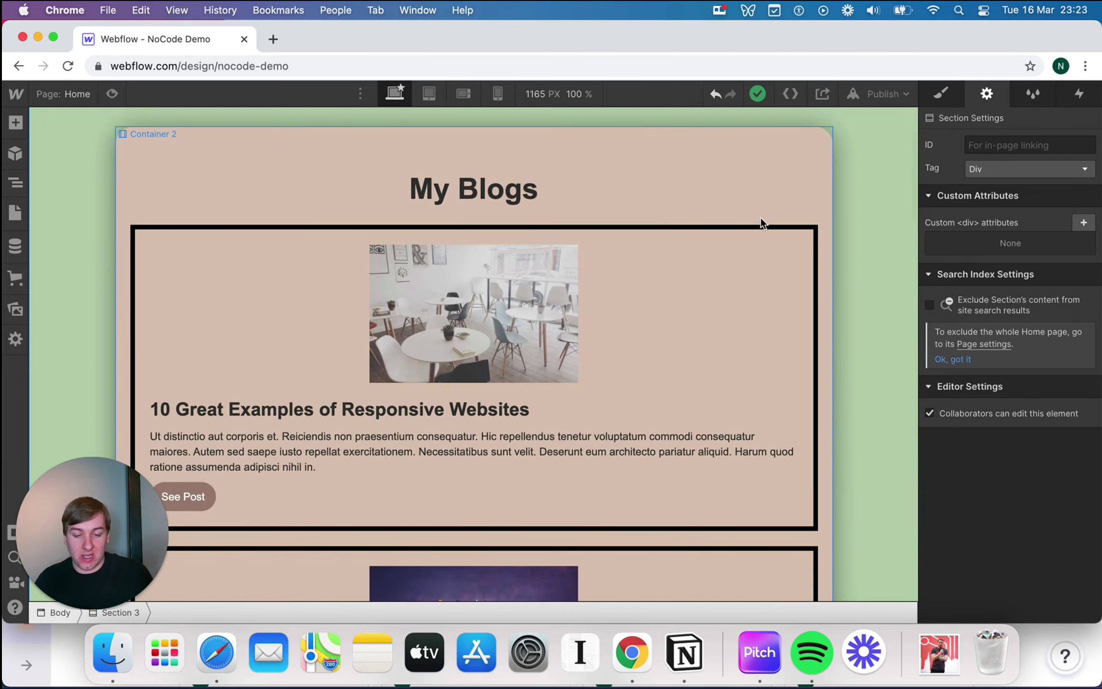
left_click(739, 227)
left_click(740, 233)
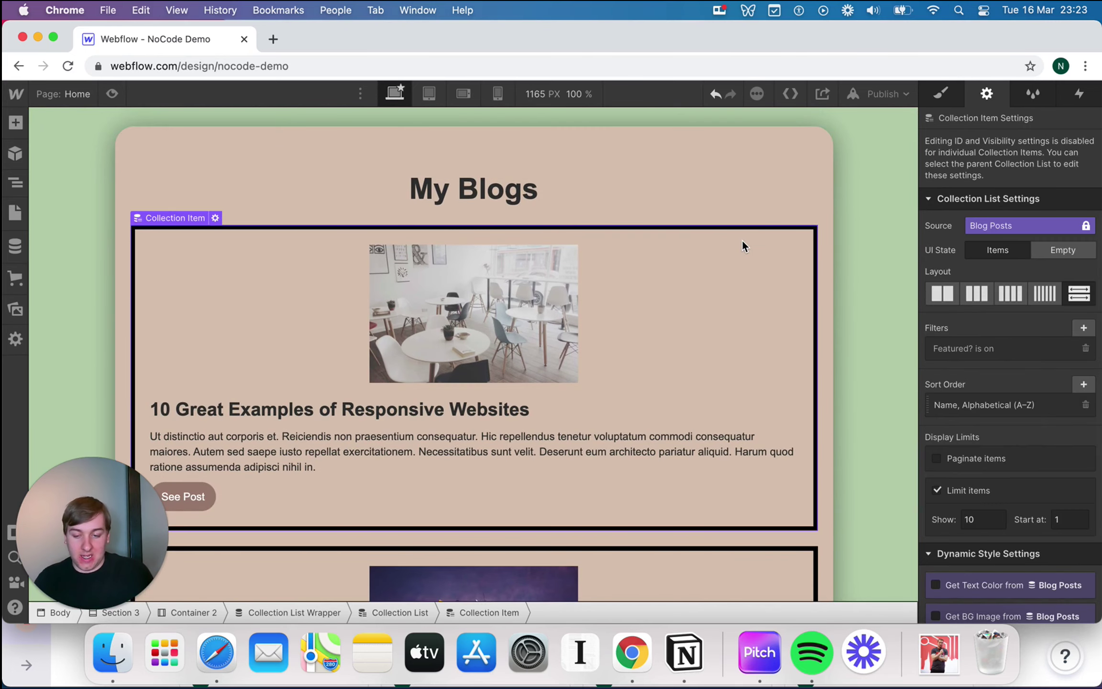
left_click(1002, 353)
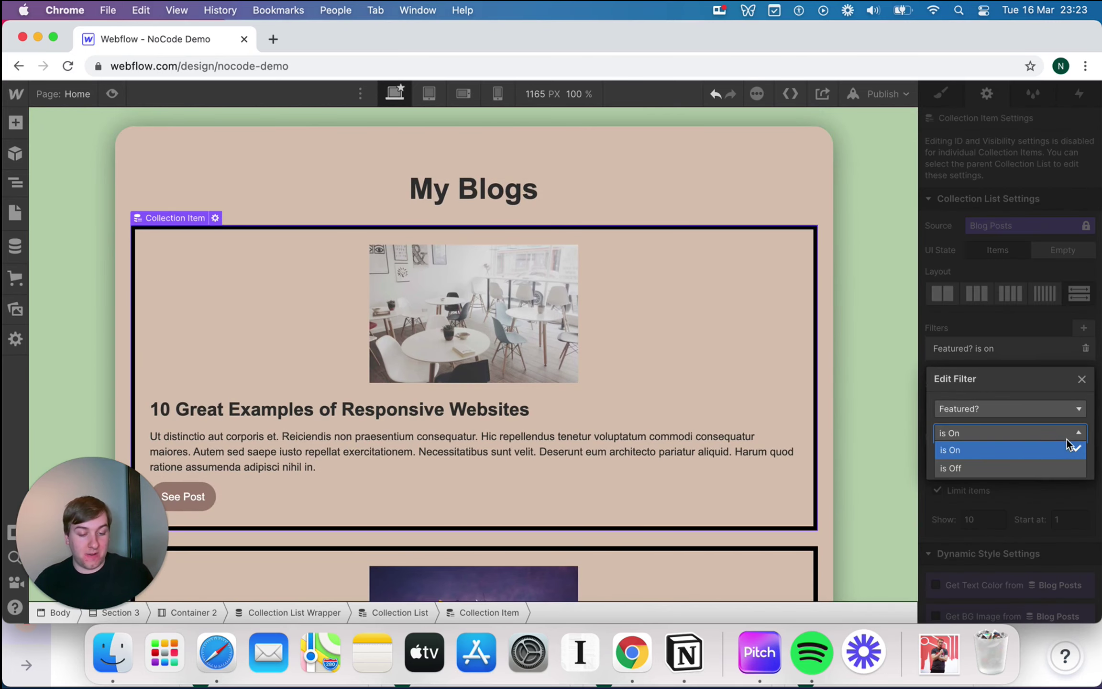
left_click(1033, 466)
left_click(1070, 461)
Delete the Featured filter and the Name A–Z sort rule
scroll(722, 397, "down", 2)
scroll(722, 396, "down", 10)
scroll(722, 396, "up", 15)
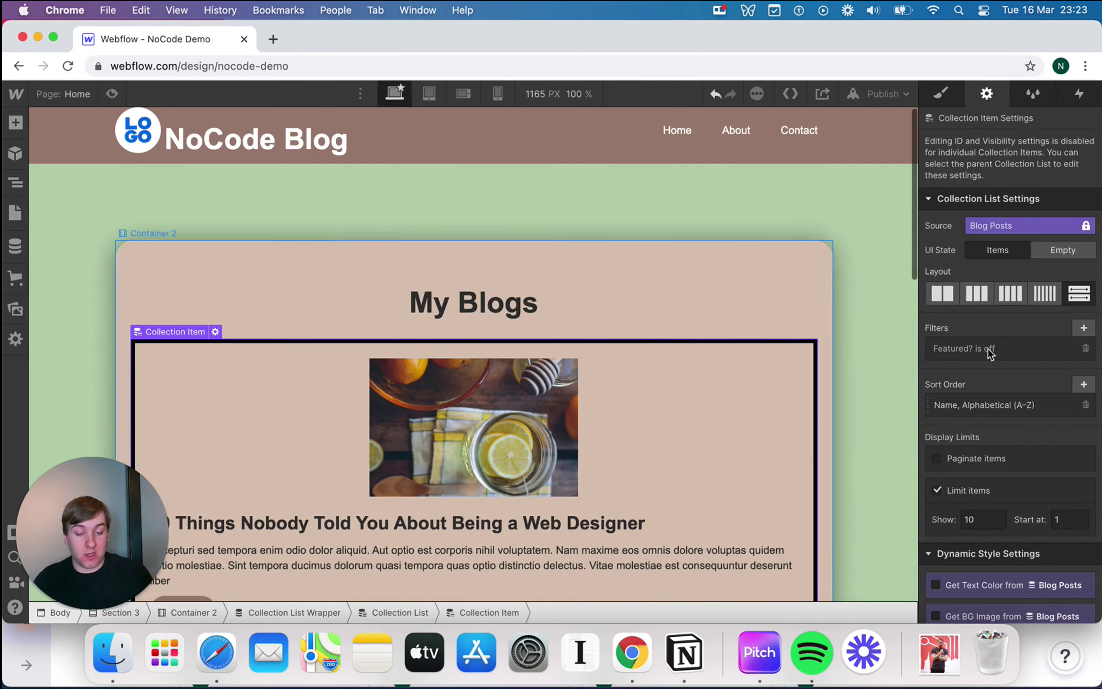
left_click(1086, 350)
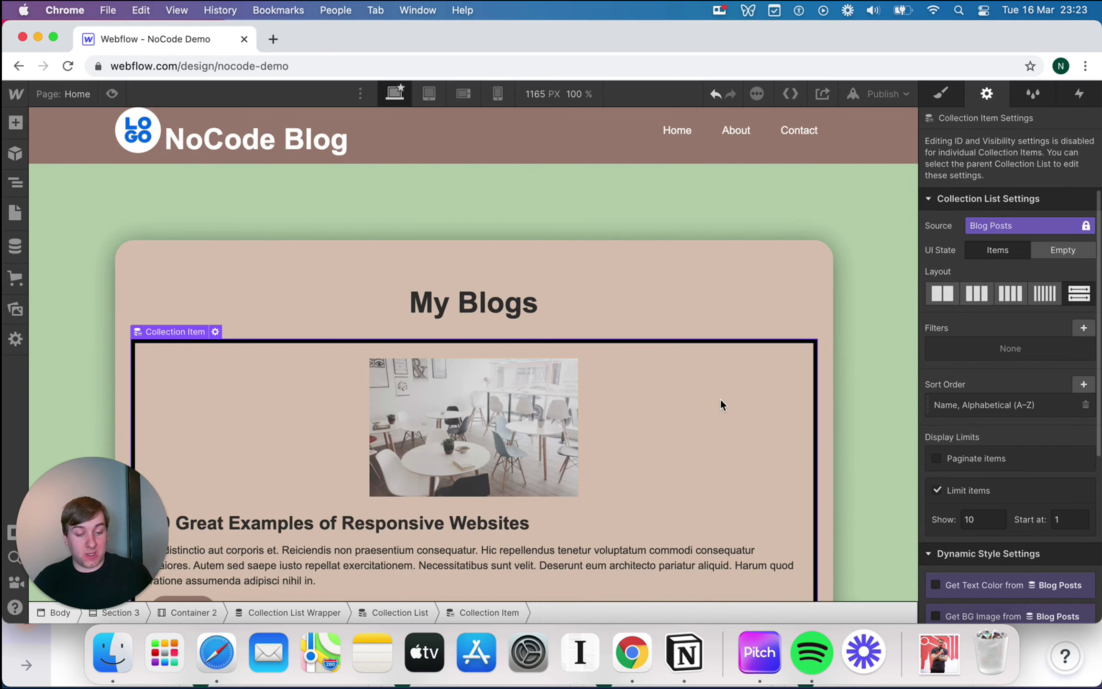
scroll(720, 398, "down", 3)
left_click(1086, 405)
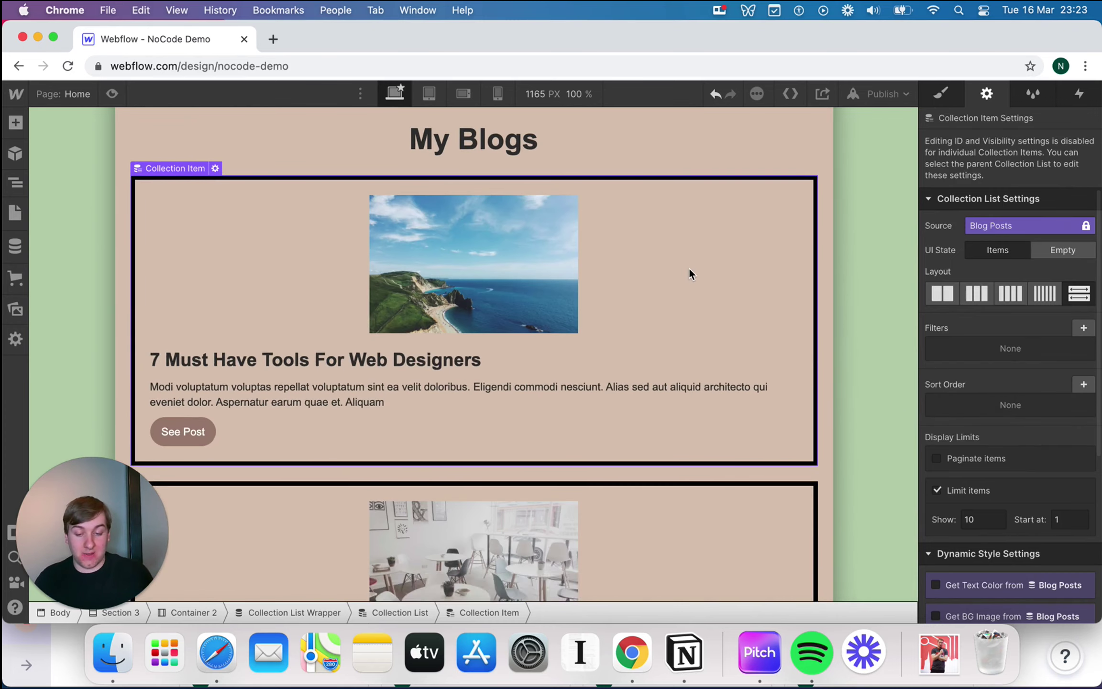
scroll(688, 268, "down", 3)
scroll(689, 273, "down", 3)
scroll(689, 274, "up", 6)
Add a Published On filter: is after or equal to 1 day in the past
left_click(1084, 328)
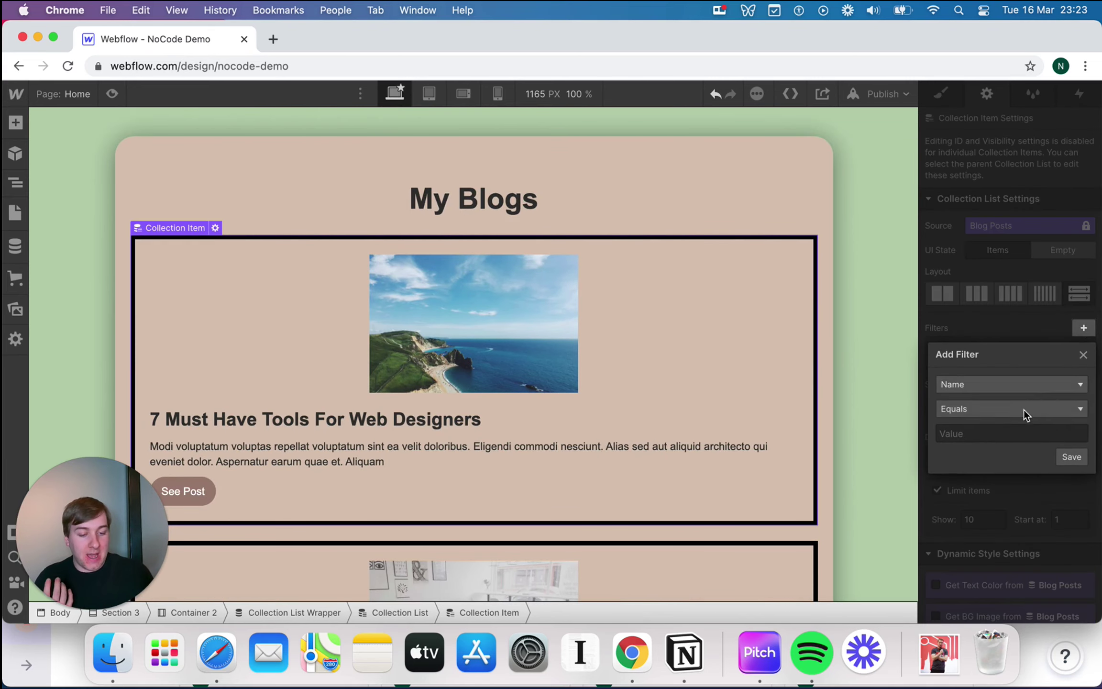
left_click(1022, 386)
scroll(1022, 472, "down", 2)
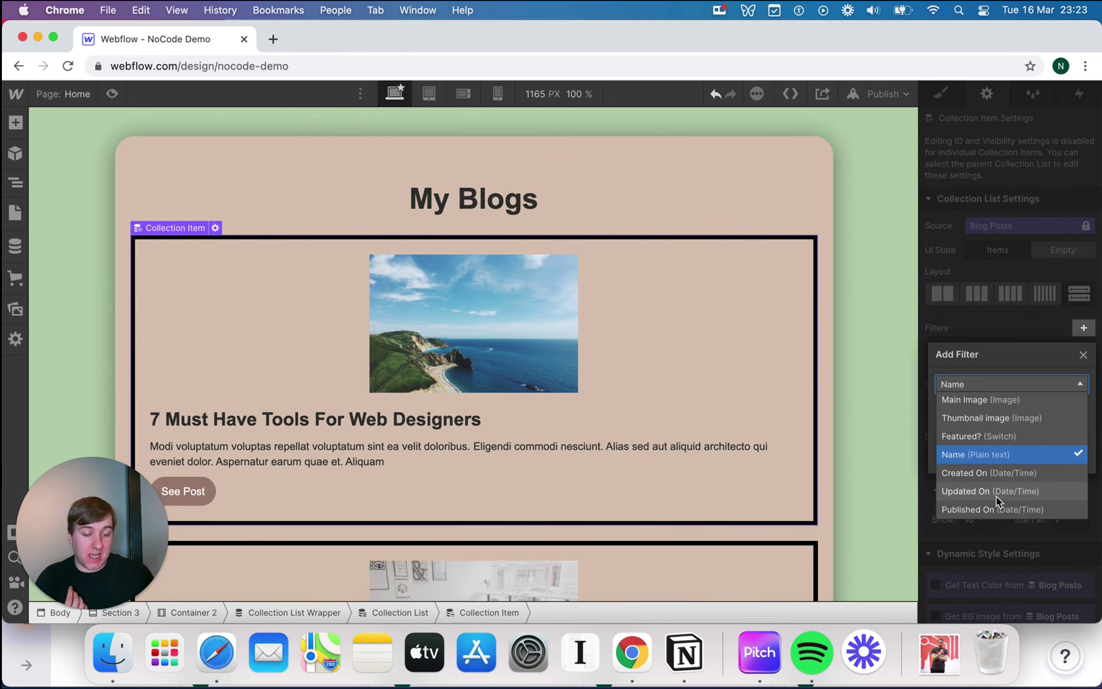
left_click(994, 509)
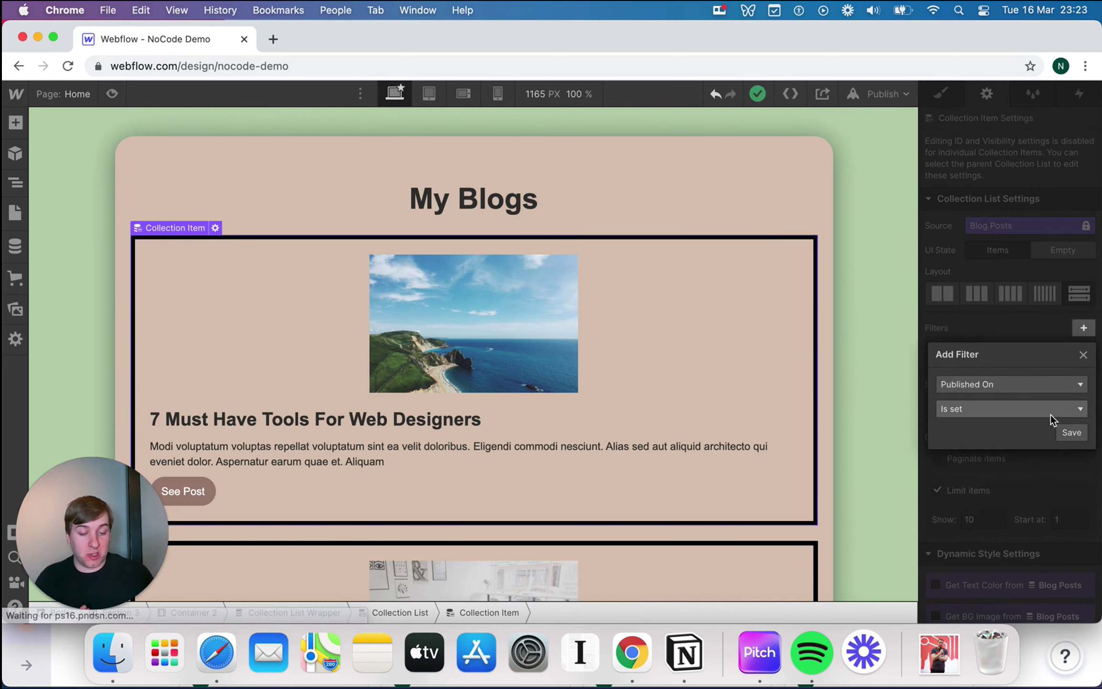
left_click(1055, 410)
left_click(1035, 460)
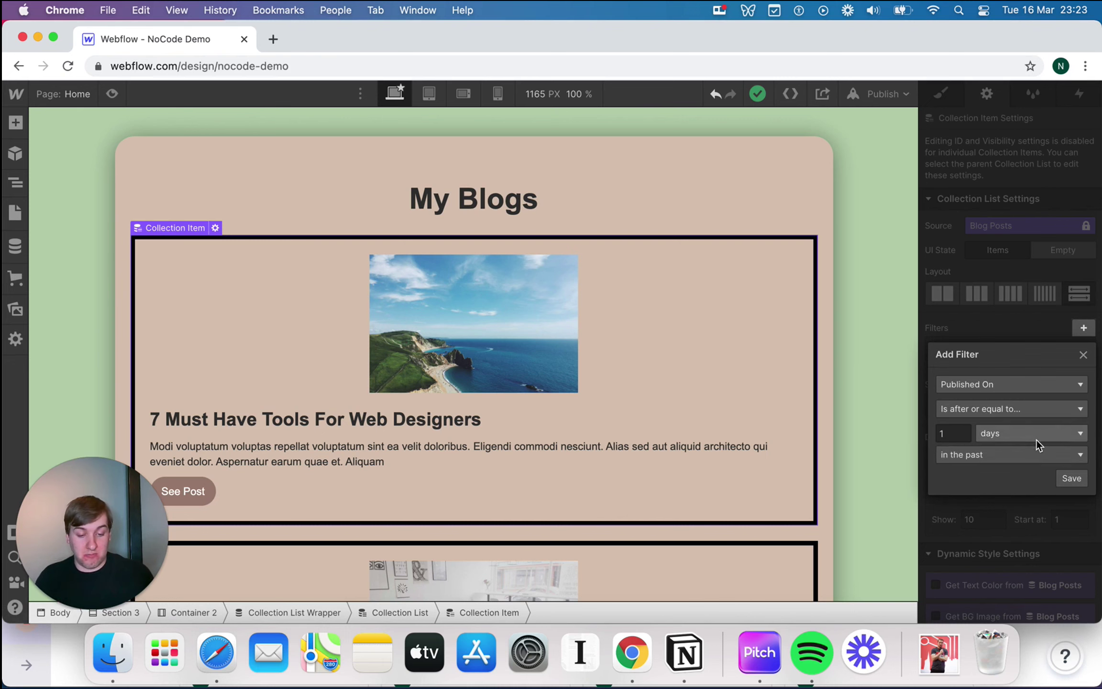
left_click(1072, 479)
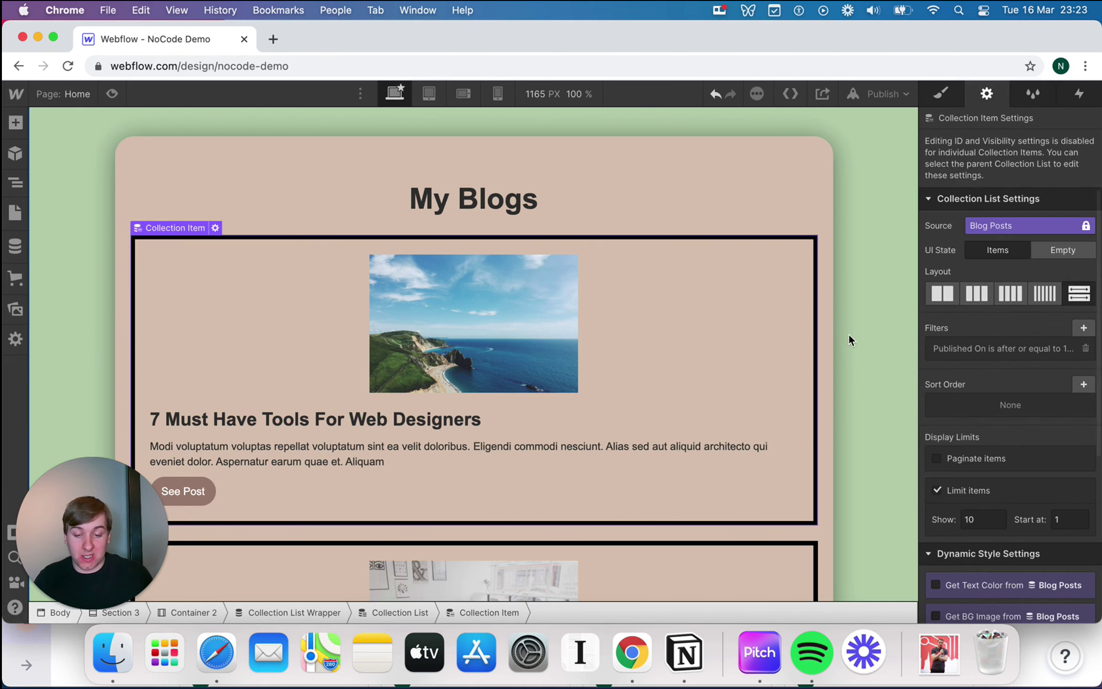
Change the Published On filter to 2 days in the future
left_click(1023, 348)
left_click(949, 455)
key("BackSpace")
type("2")
left_click(1068, 502)
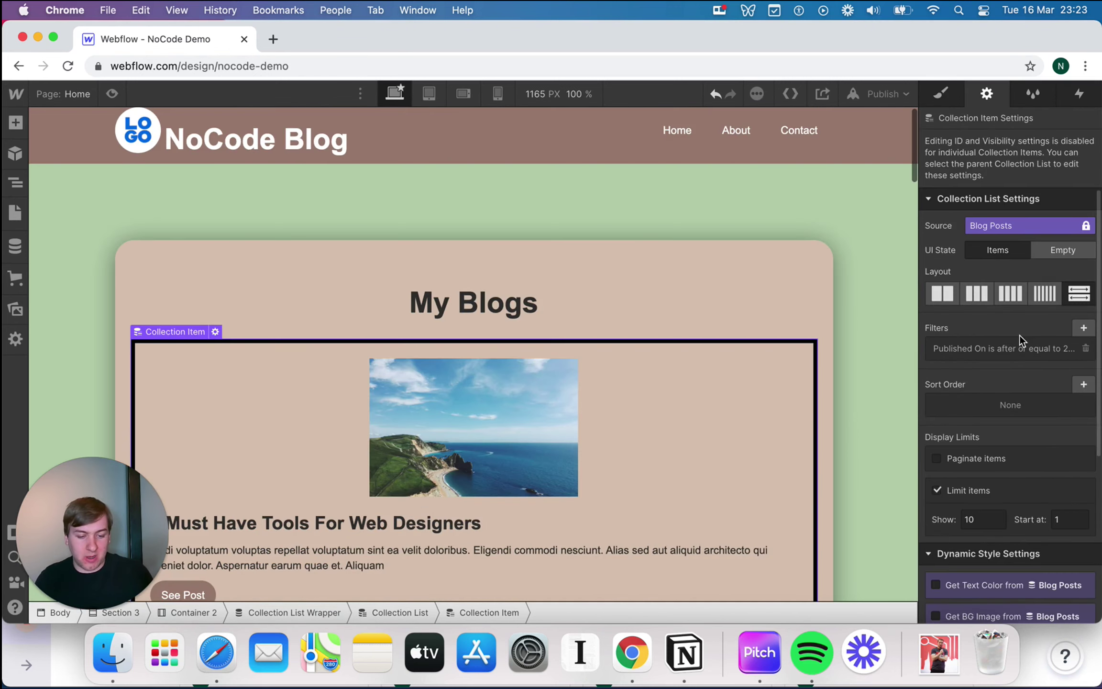
left_click(1002, 349)
left_click(1038, 483)
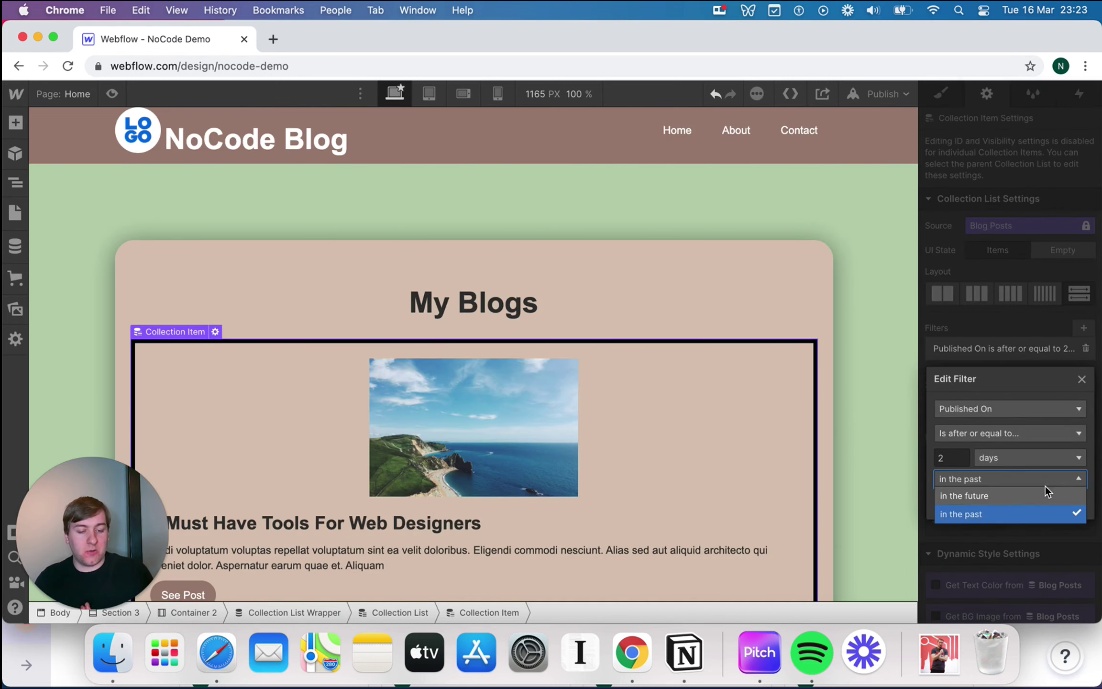
left_click(1001, 497)
left_click(1068, 502)
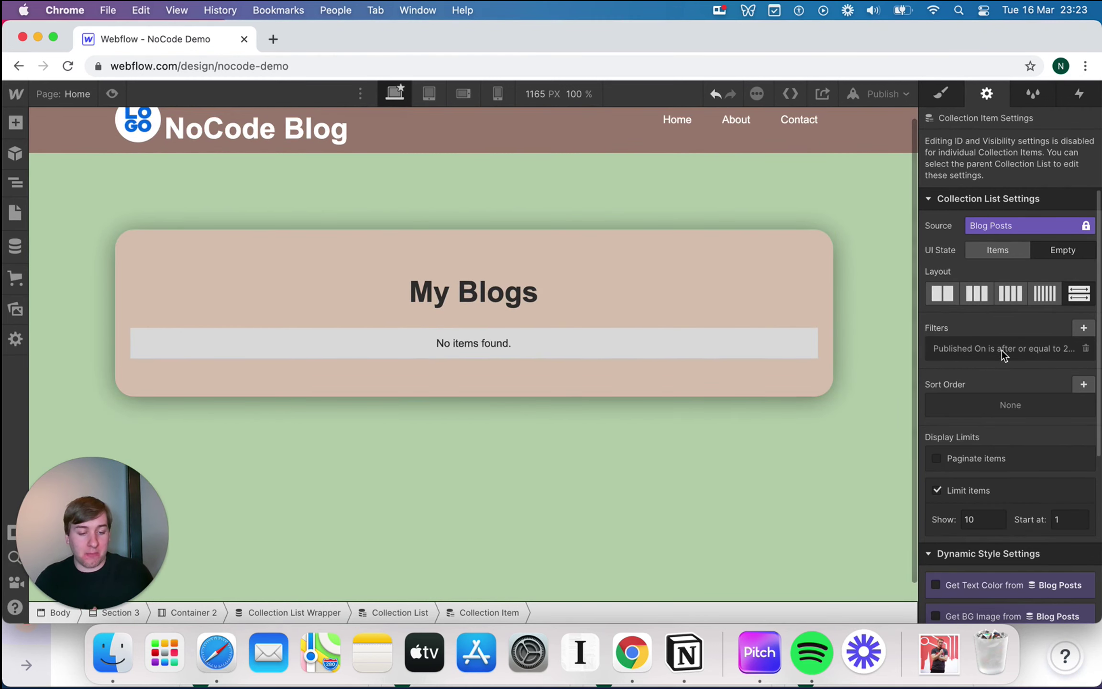
Dismiss the filter editor unchanged and select the 'No items found.' empty-state block
left_click(1002, 351)
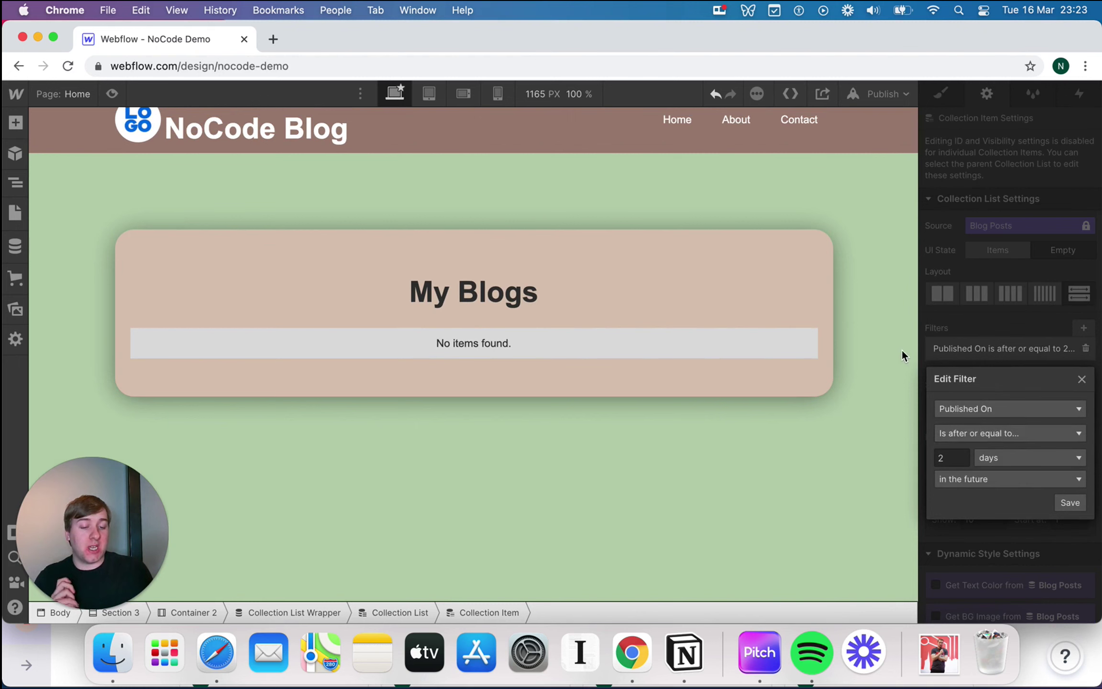
left_click(843, 439)
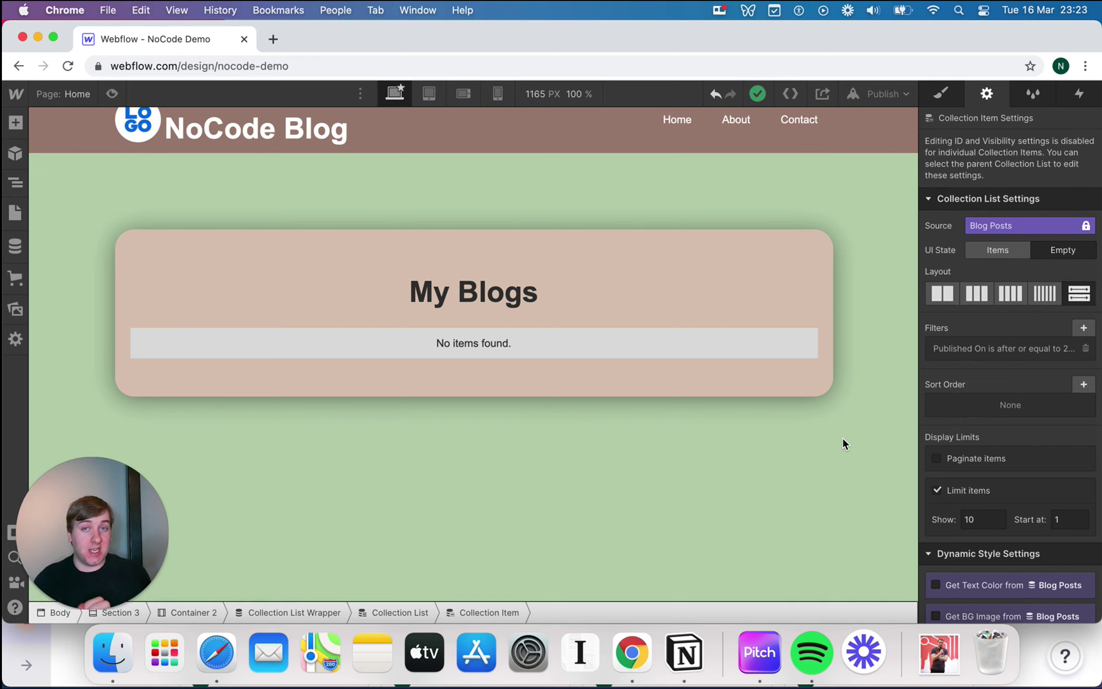
left_click(513, 333)
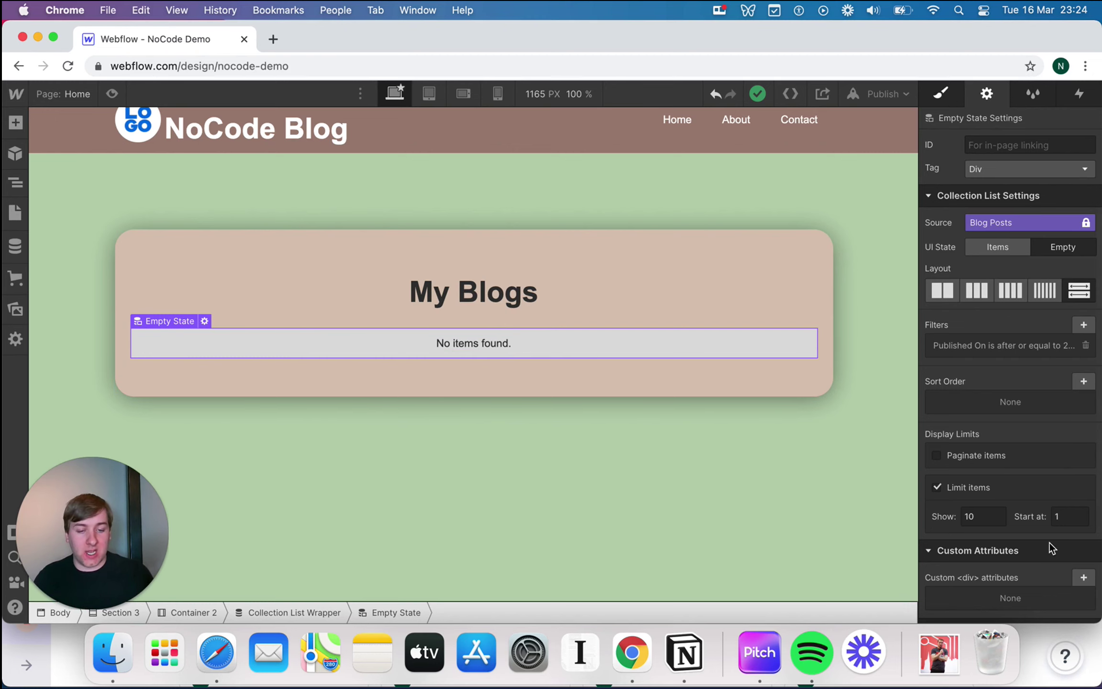
Set the empty-state block's background colour to transparent
key("s")
scroll(1051, 499, "up", 3)
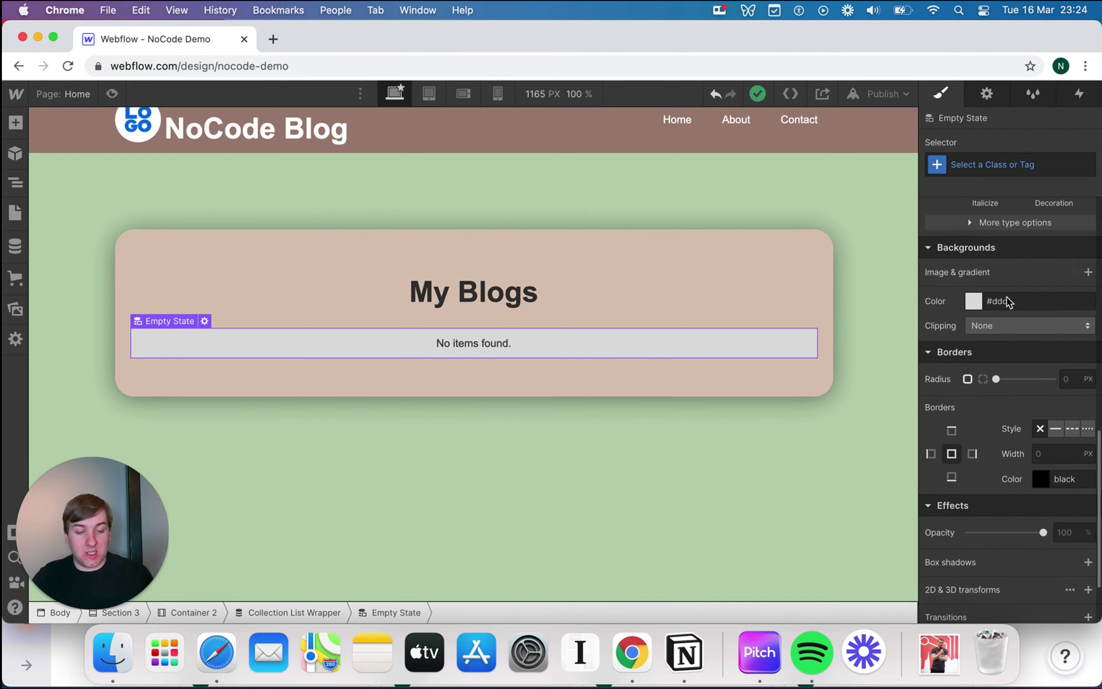
scroll(1007, 301, "up", 1)
left_click(1001, 332)
type("transparent")
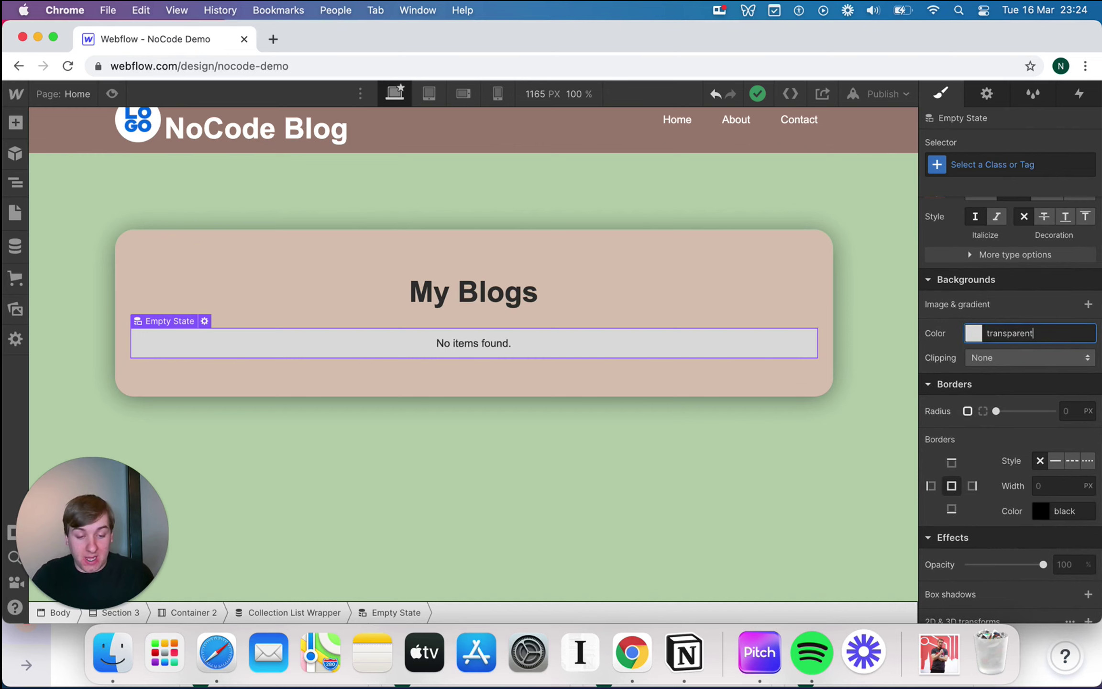
key("Return")
Make the 'No items found' text 22 px with 700 Bold weight
left_click(612, 300)
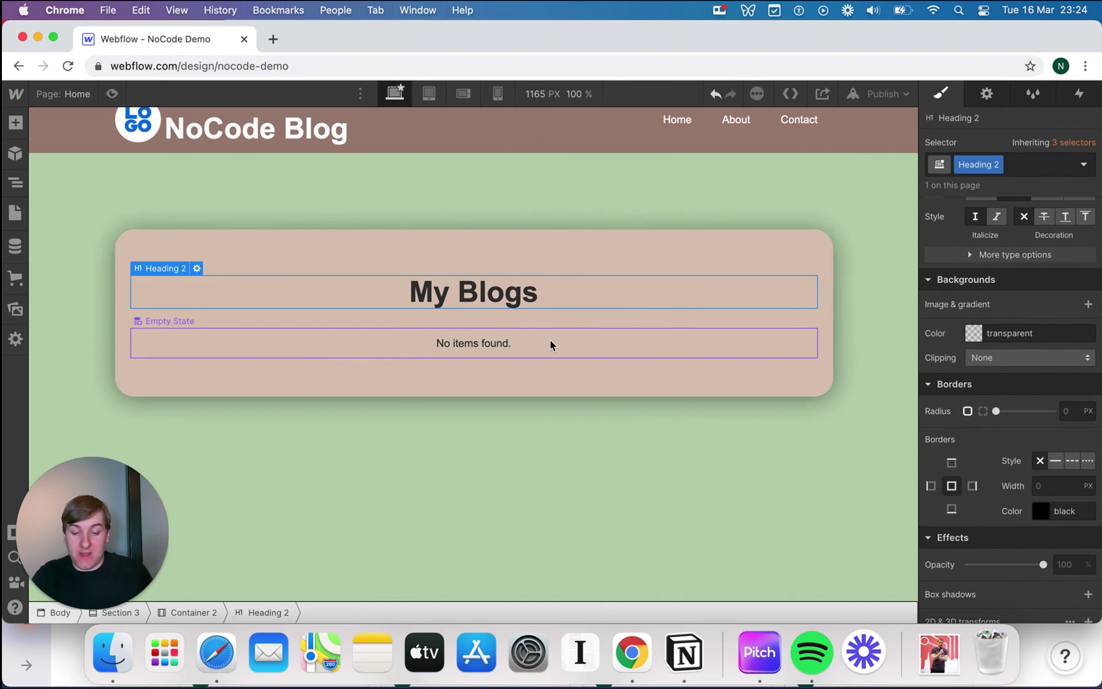
left_click(516, 346)
scroll(1028, 367, "up", 10)
scroll(1028, 367, "down", 4)
left_click(974, 458)
type("22")
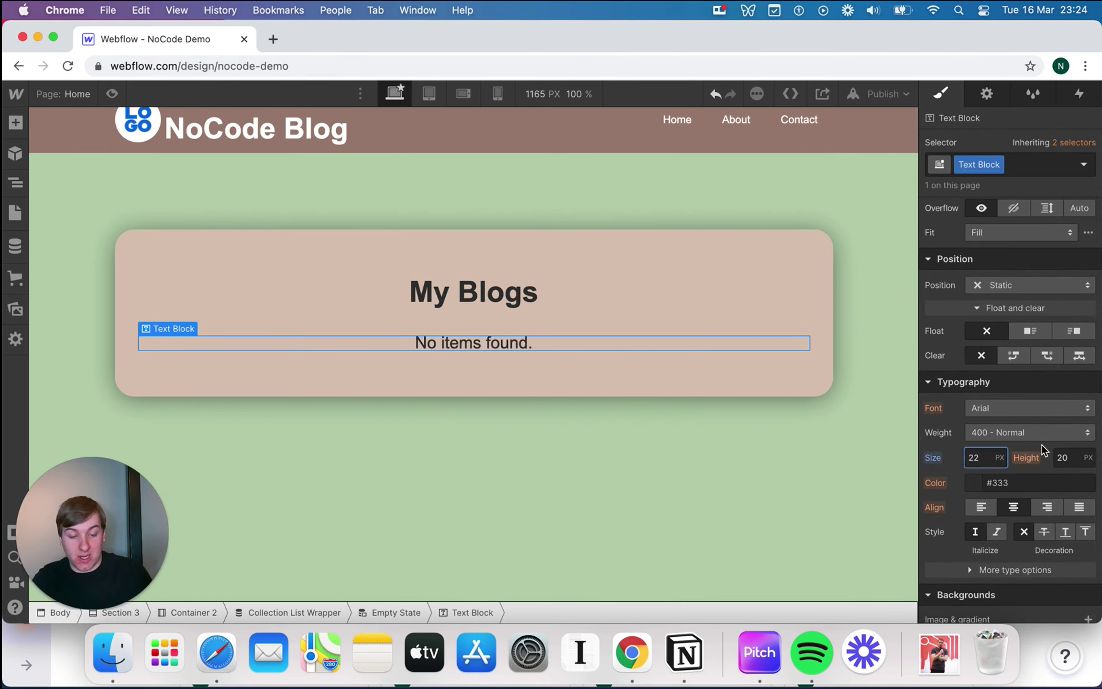
left_click(1048, 435)
left_click(1010, 487)
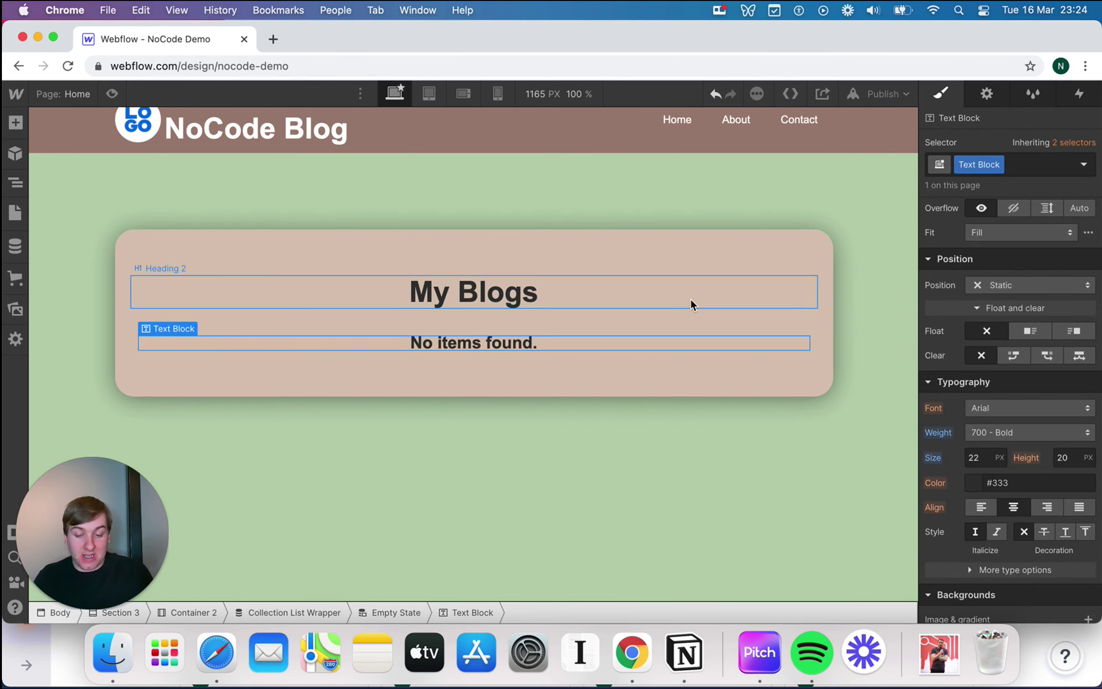
Switch the empty-state block's UI State to Empty to preview it
left_click(692, 305)
left_click(640, 338)
left_click(641, 334)
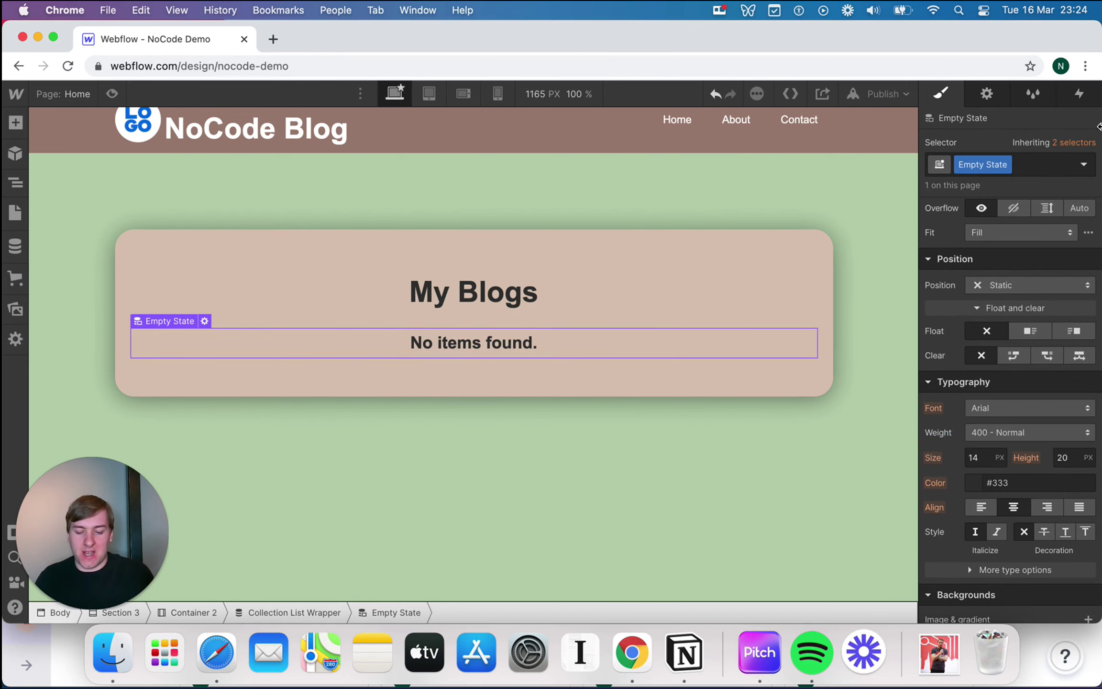
left_click(987, 94)
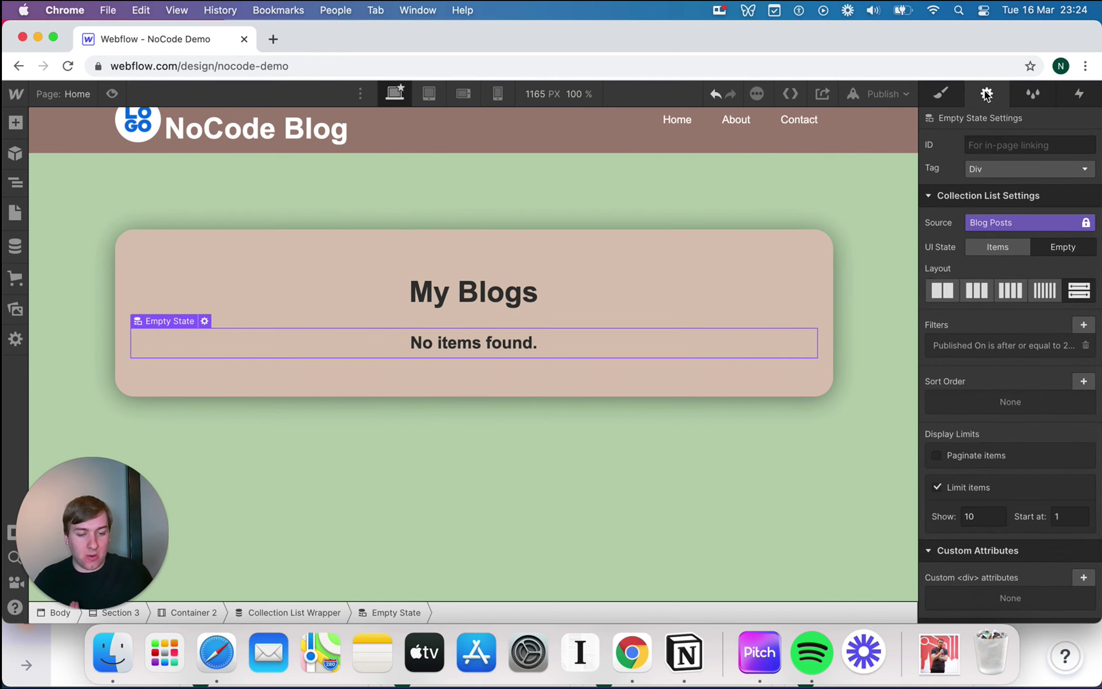
left_click(1002, 245)
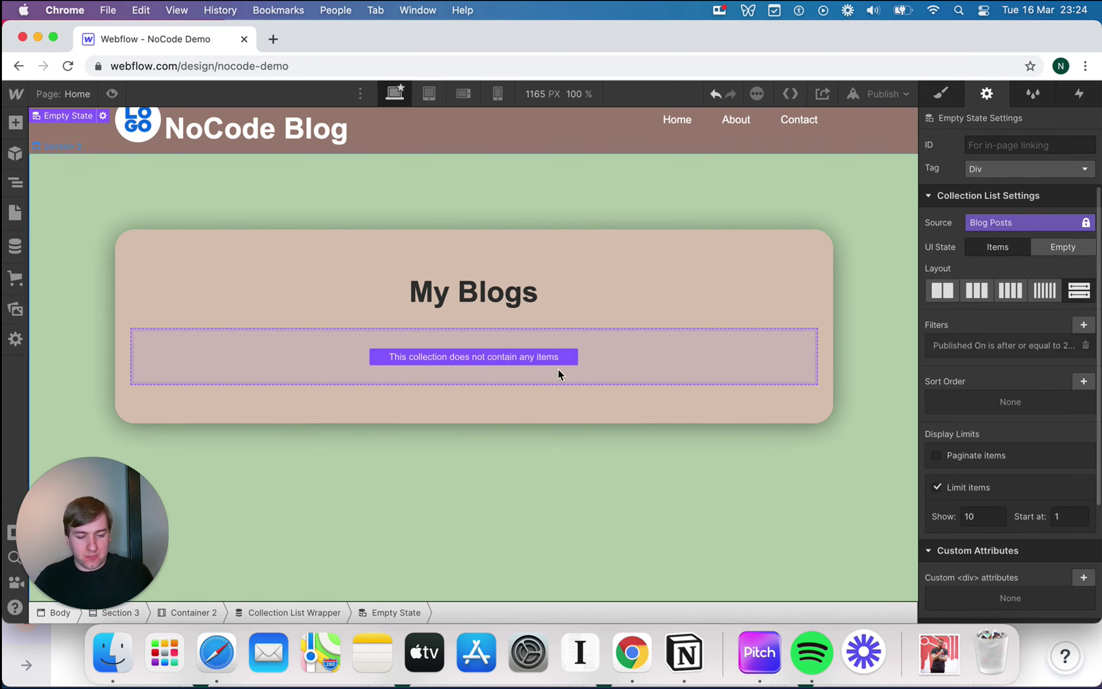
Delete the Published On filter from the blog collection list and scroll through the restored post cards
left_click(414, 354)
left_click(1086, 346)
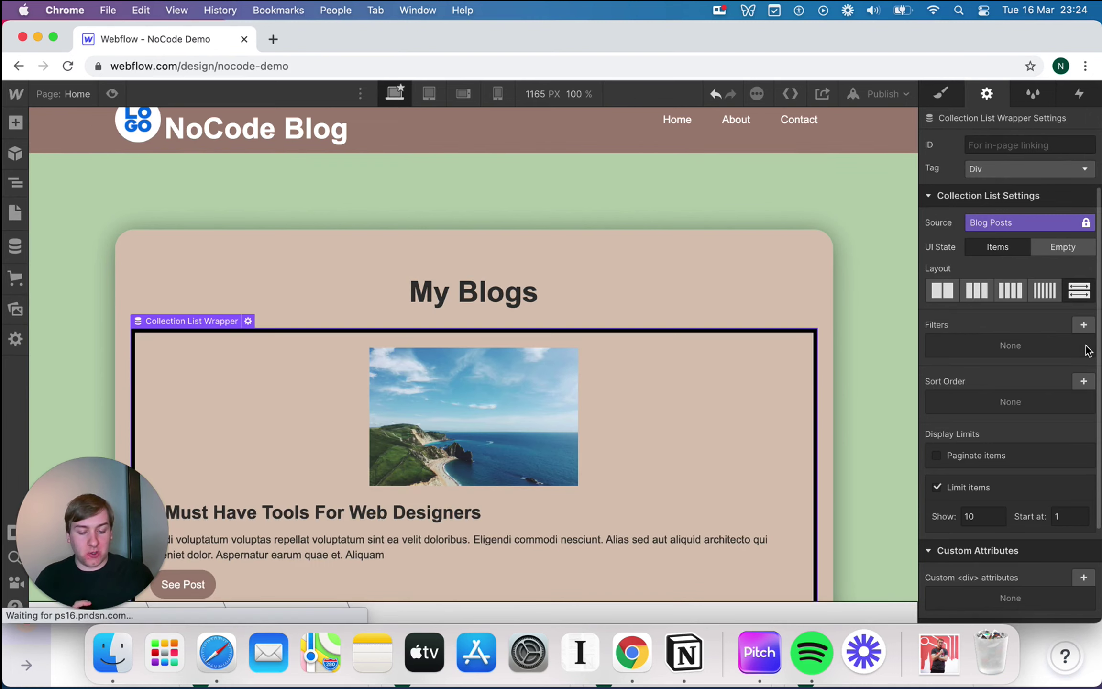
left_click(776, 364)
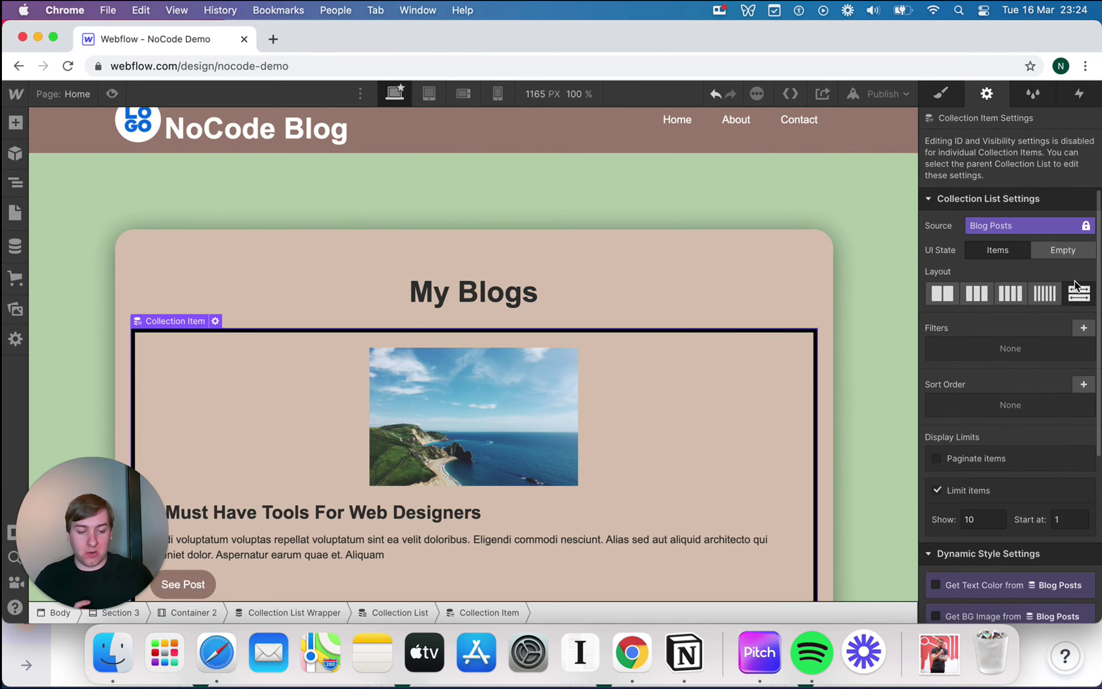
scroll(693, 335, "down", 10)
scroll(693, 338, "down", 15)
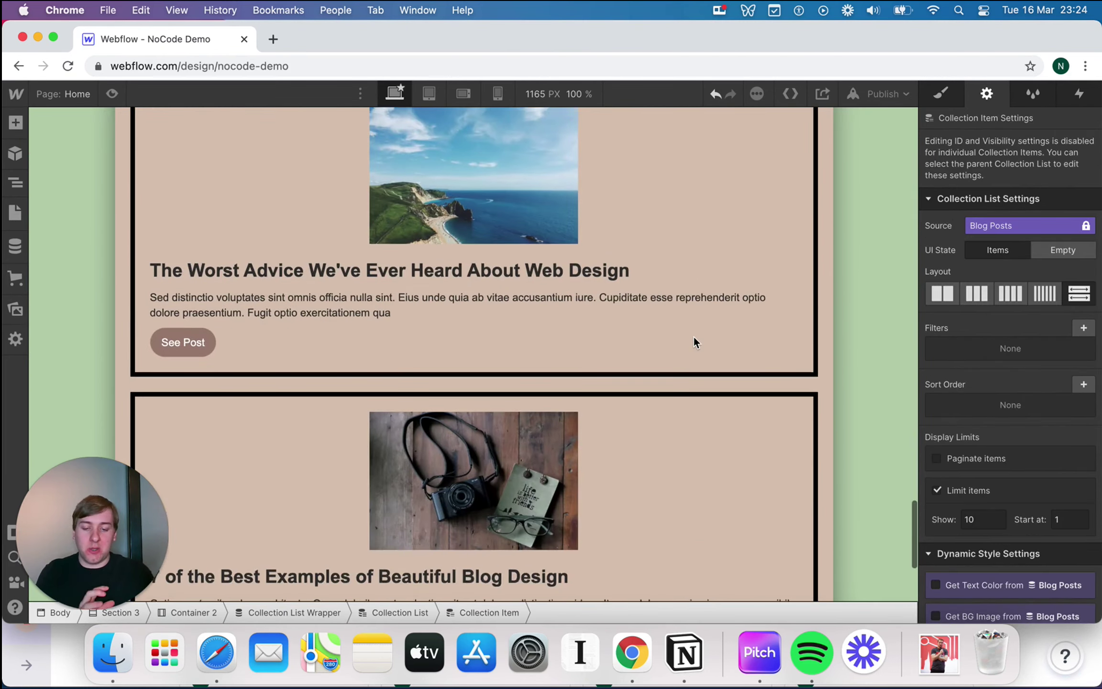
scroll(693, 335, "up", 15)
scroll(694, 335, "up", 15)
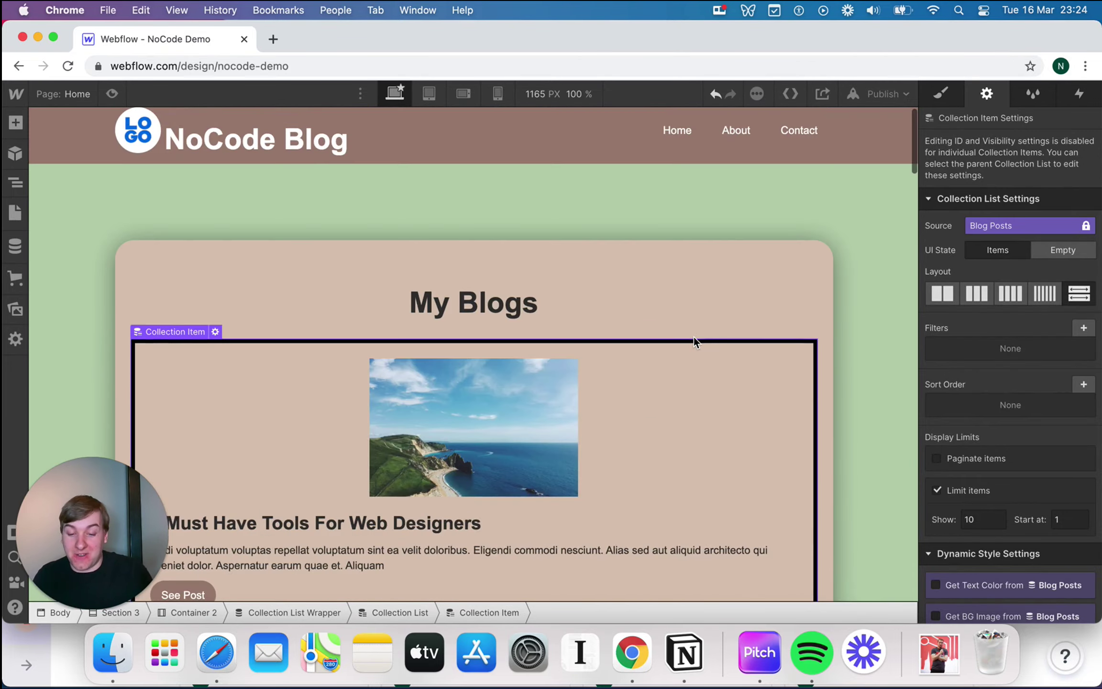
scroll(693, 335, "down", 5)
scroll(693, 335, "up", 5)
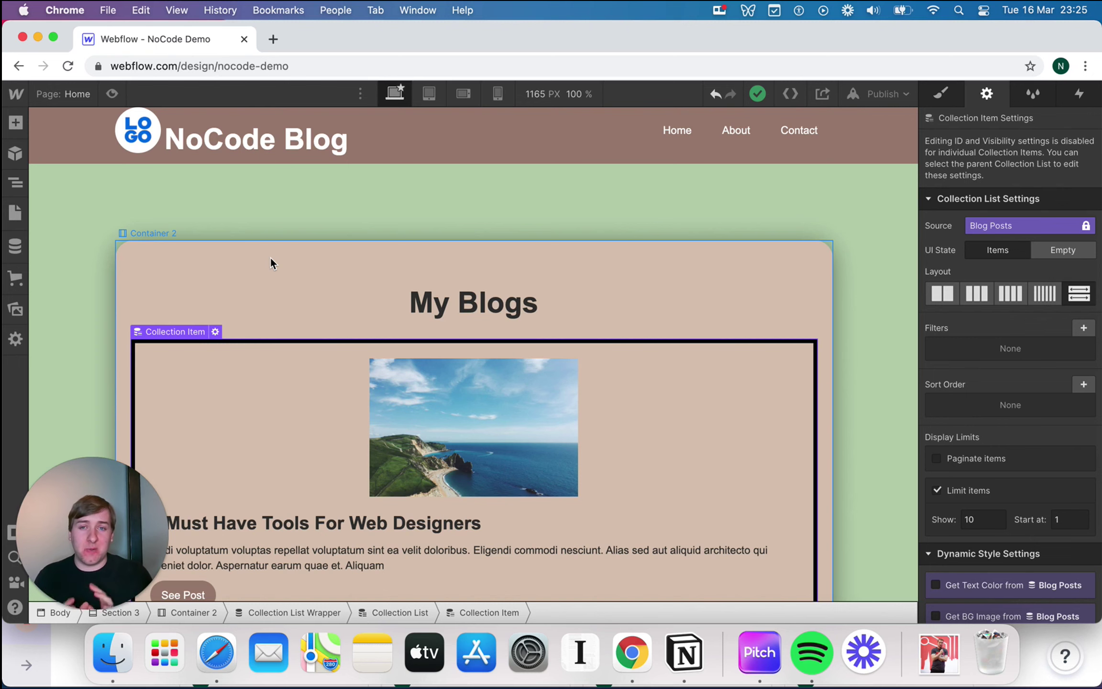
scroll(379, 360, "down", 15)
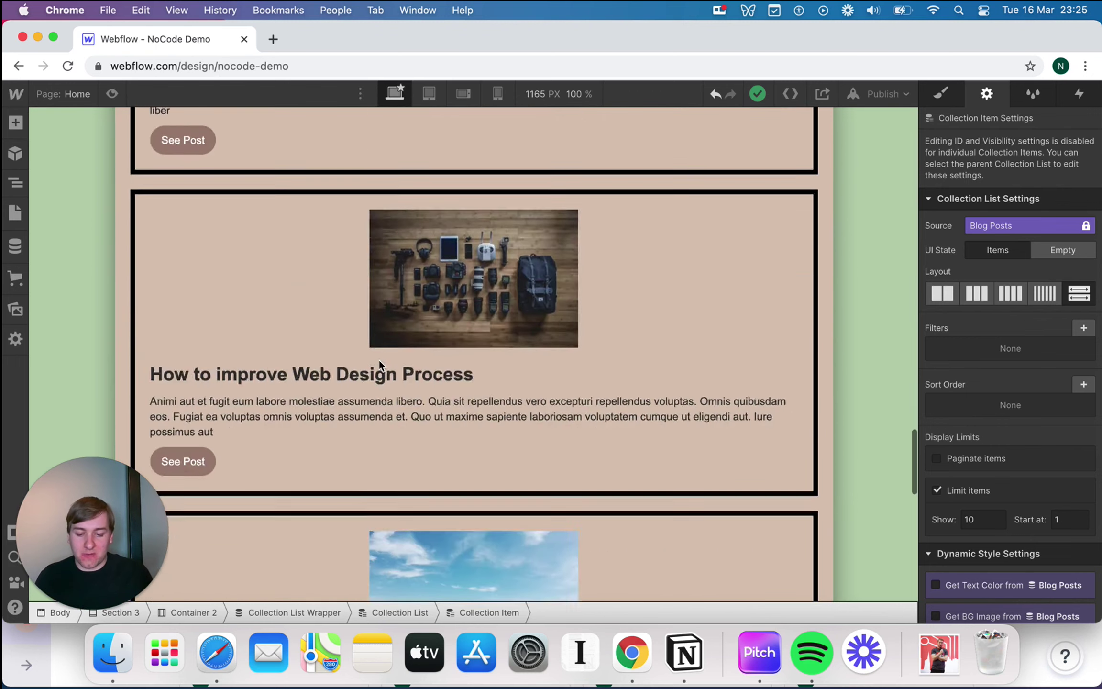
scroll(379, 360, "down", 10)
scroll(379, 360, "up", 12)
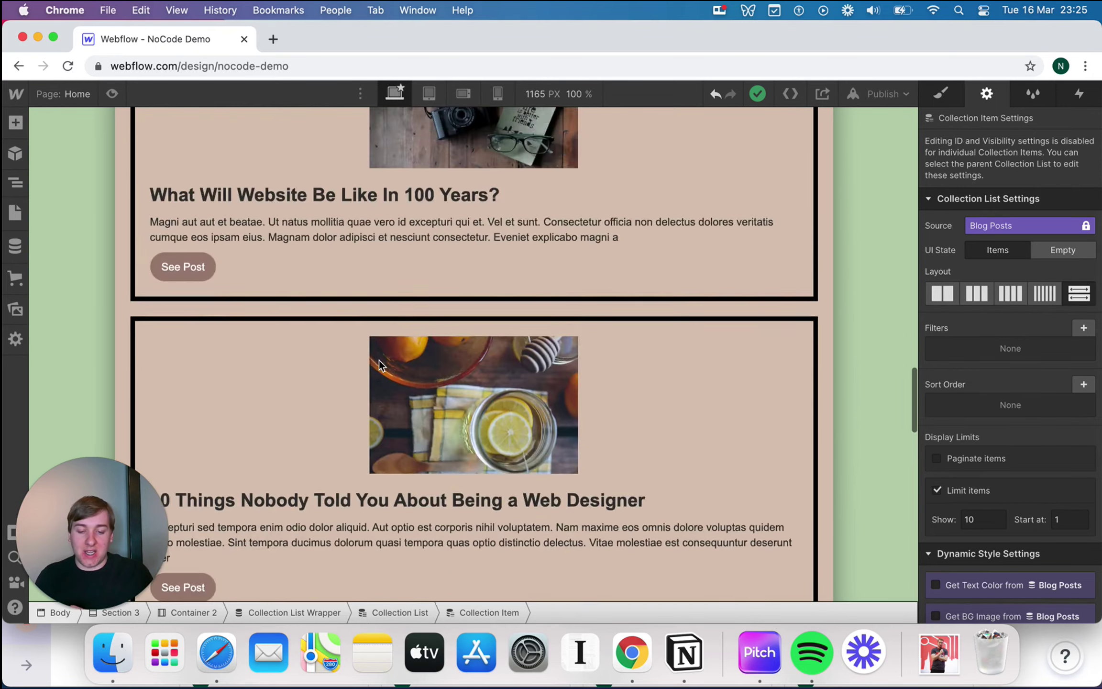
scroll(379, 360, "up", 15)
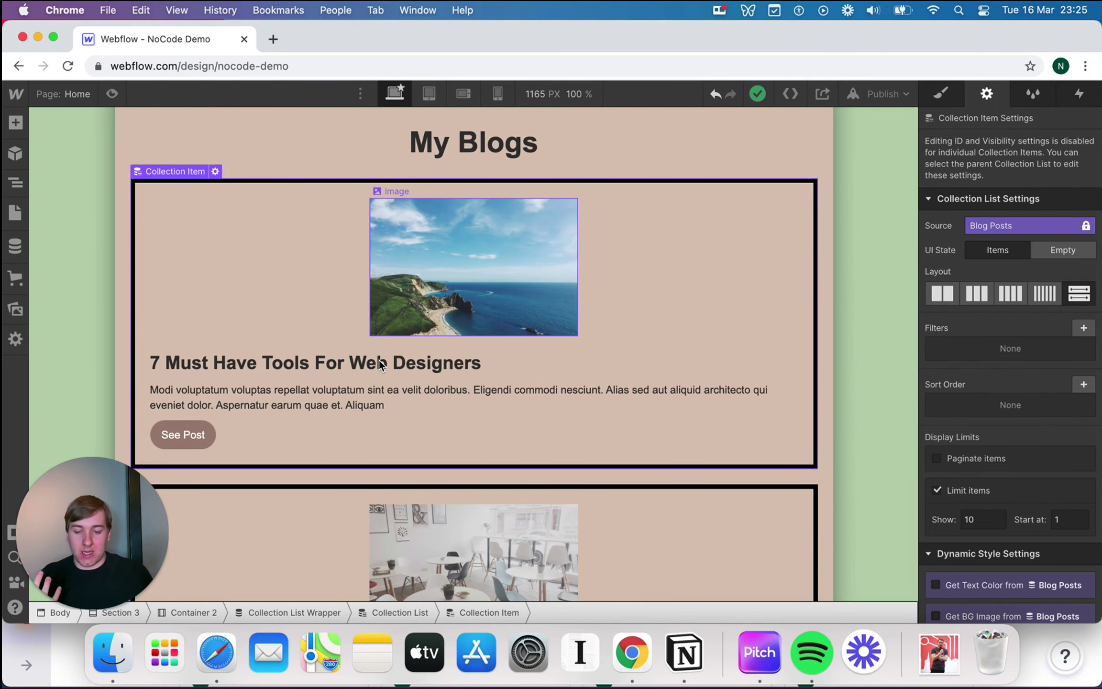
Drop a new heading above the post cards reading 'All Blog Posts'
left_click(992, 519)
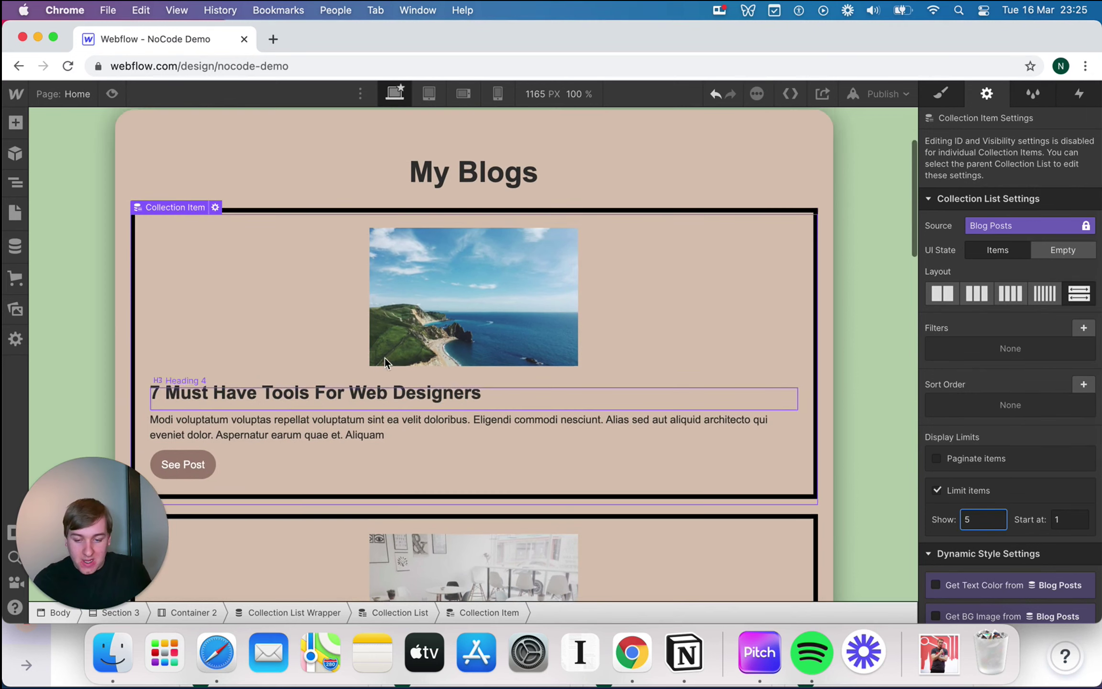
scroll(385, 358, "up", 4)
left_click(16, 123)
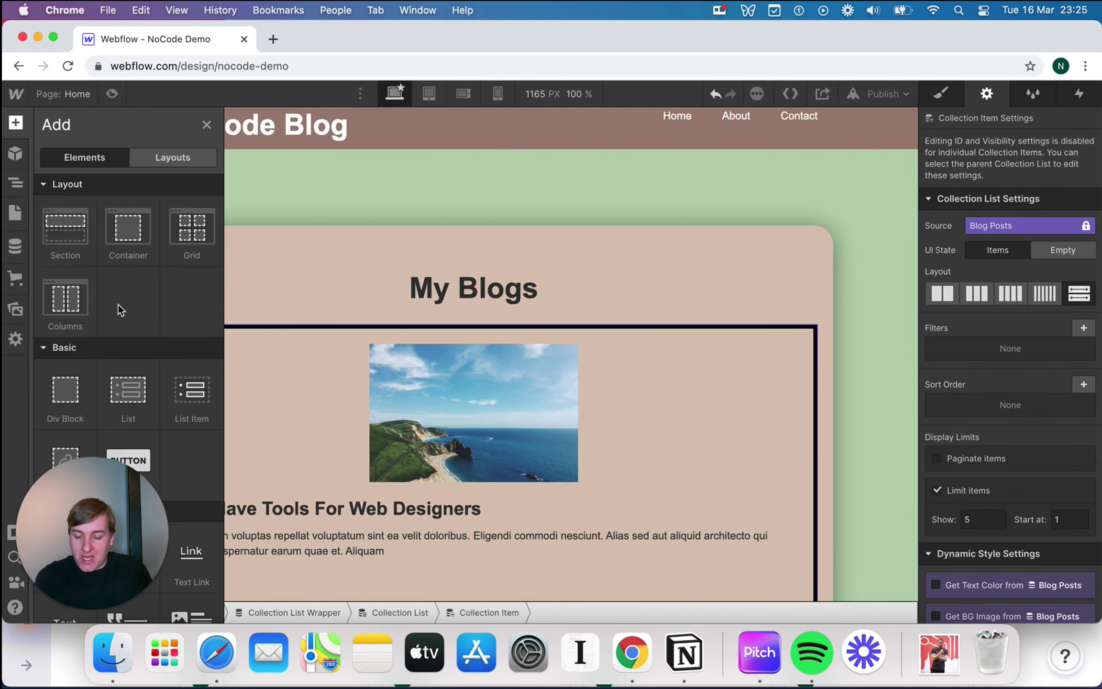
scroll(118, 304, "down", 5)
scroll(93, 382, "down", 1)
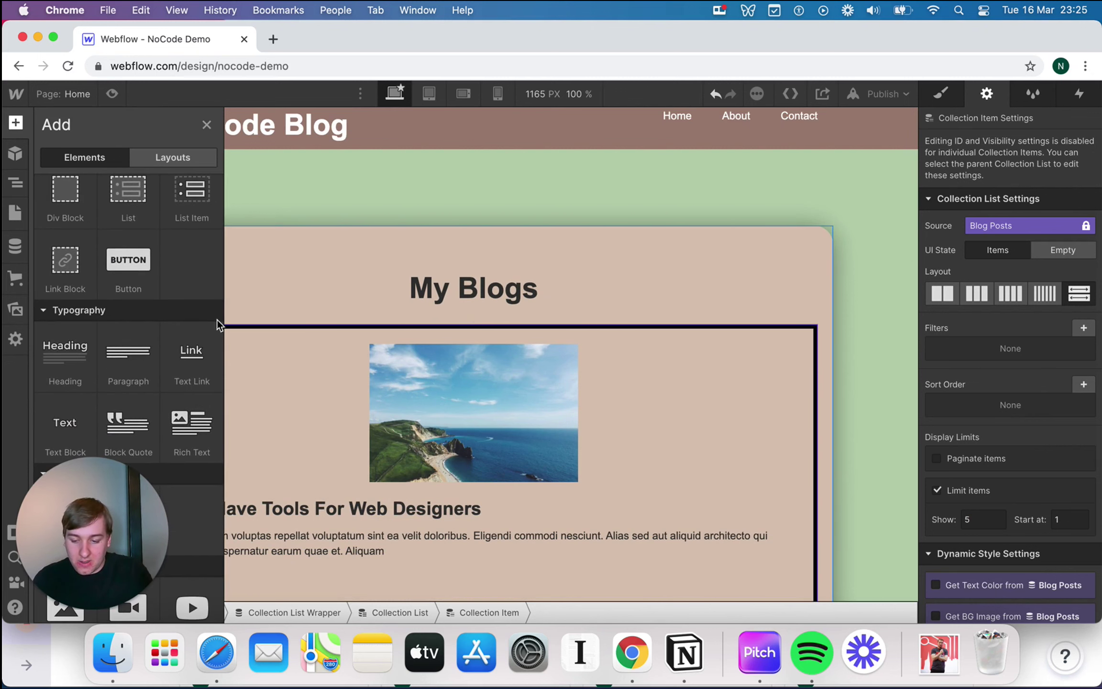
left_click_drag(66, 374, 439, 317)
double_click(453, 339)
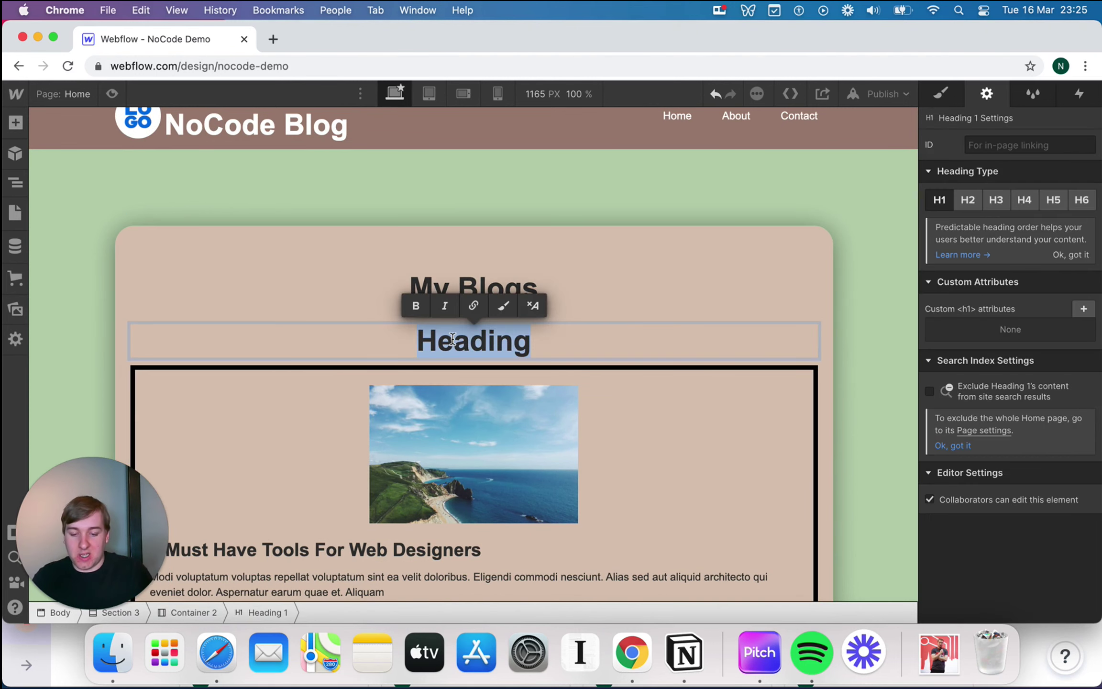
type("All Blog Posts")
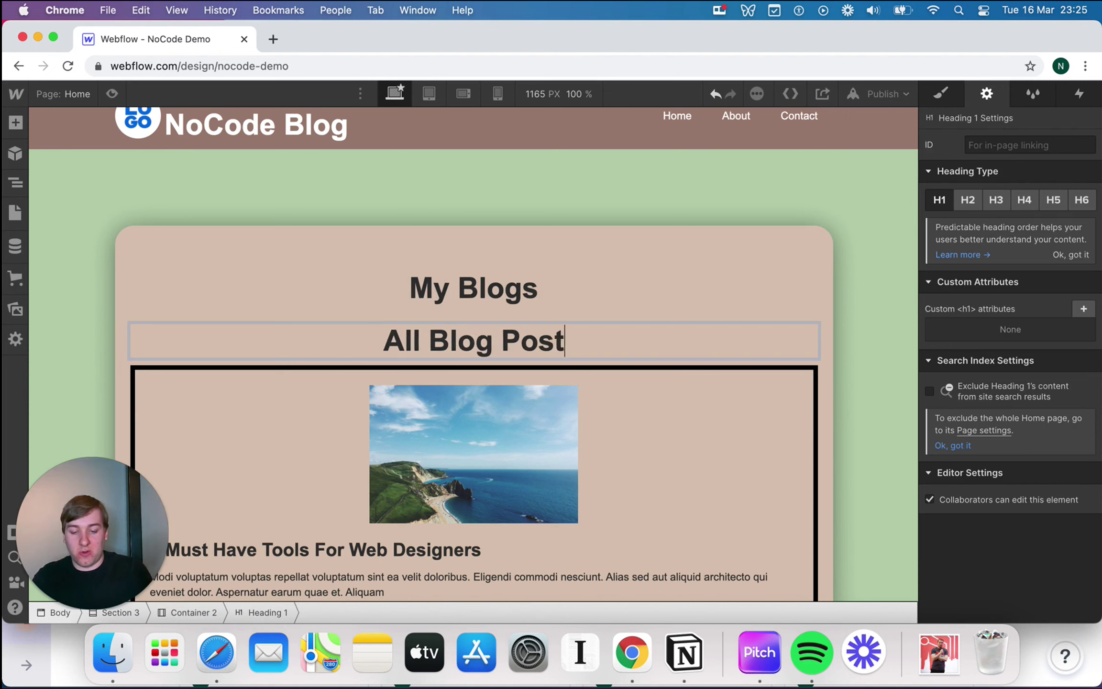
Retype the My Blogs heading as 'Latest Blog Post'
double_click(473, 287)
type("Fe")
key("BackSpace")
key("BackSpace")
type("Latest blog")
key("BackSpace")
key("BackSpace")
key("BackSpace")
key("BackSpace")
type("Blog Post")
key("shift+Return")
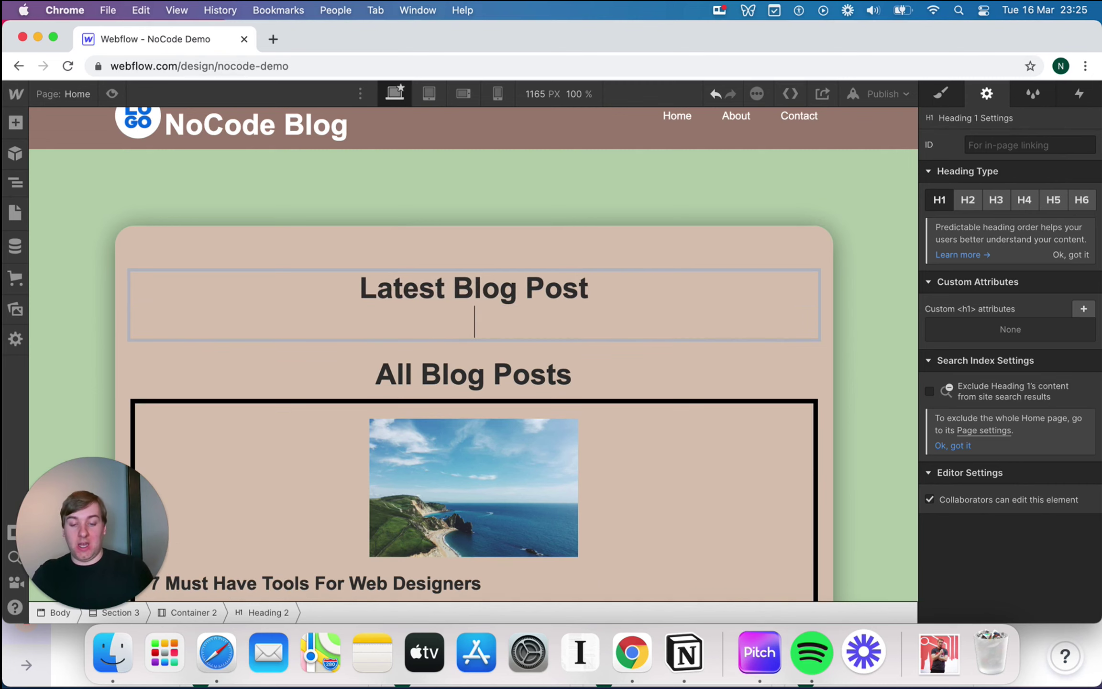
key("BackSpace")
left_click(457, 251)
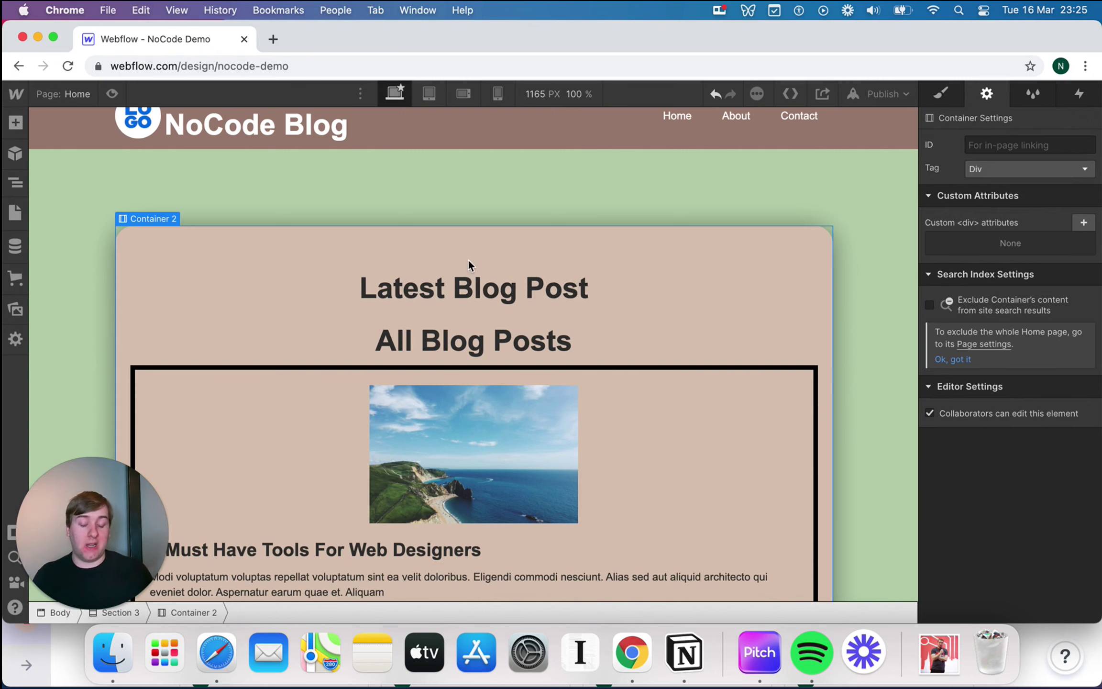
With the Latest Blog Post heading selected, open the Add Elements panel
left_click(504, 301)
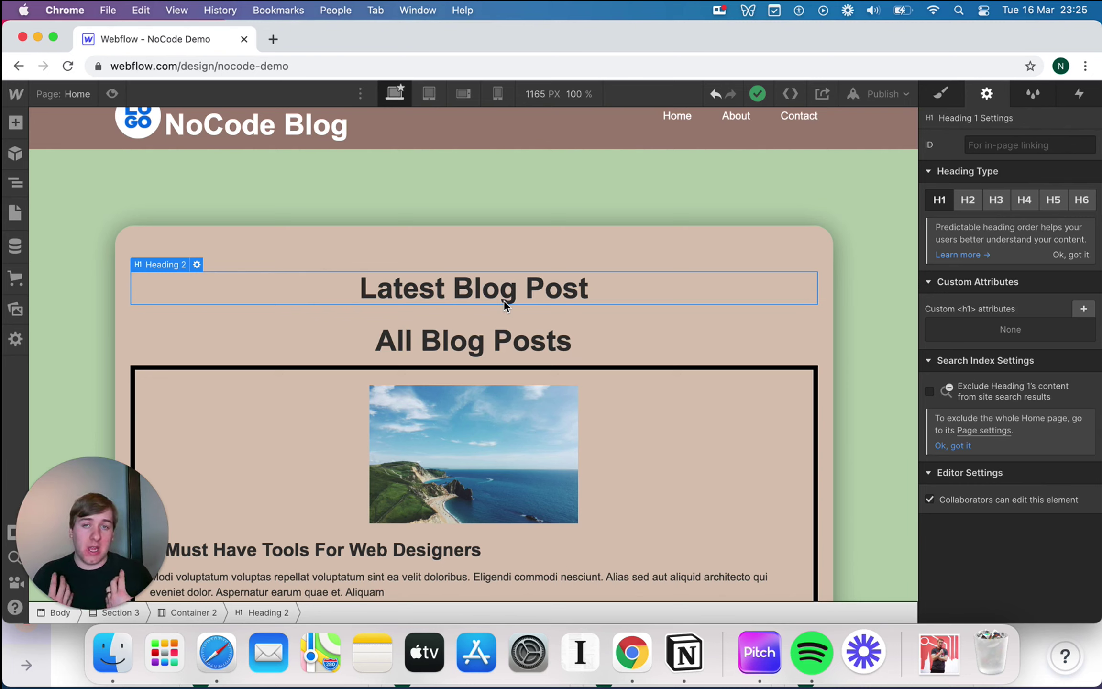
scroll(499, 412, "down", 2)
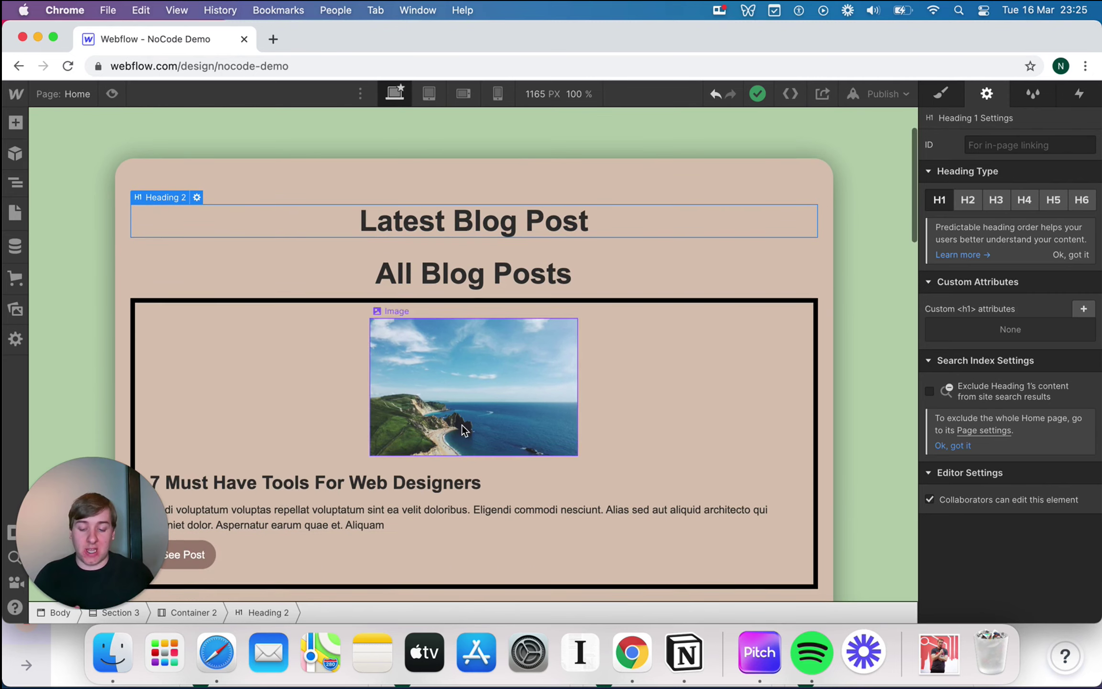
left_click(235, 481)
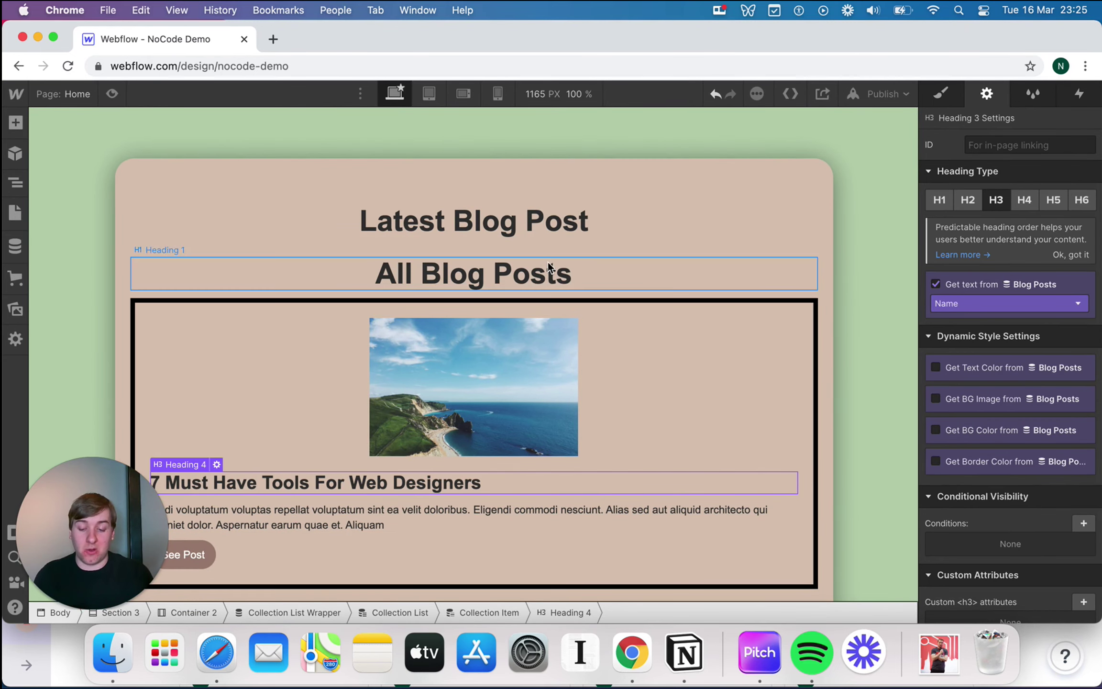
left_click(536, 223)
scroll(526, 244, "up", 2)
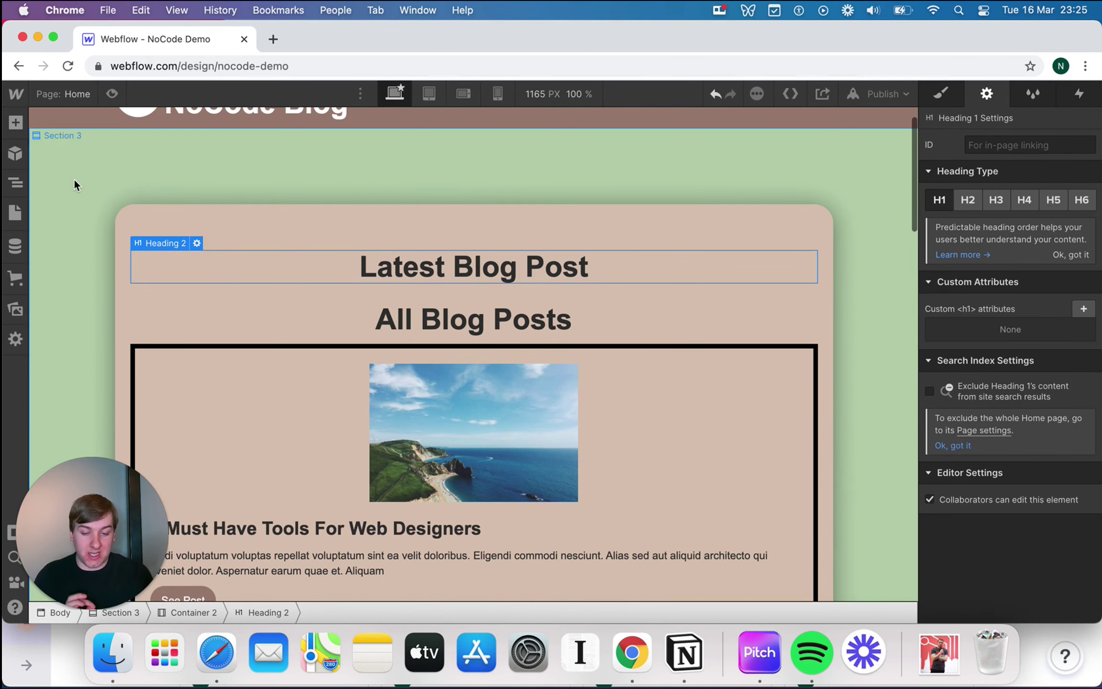
left_click(16, 123)
Drop a Collection List under Latest Blog Post and connect it to Blog Posts
scroll(142, 367, "down", 10)
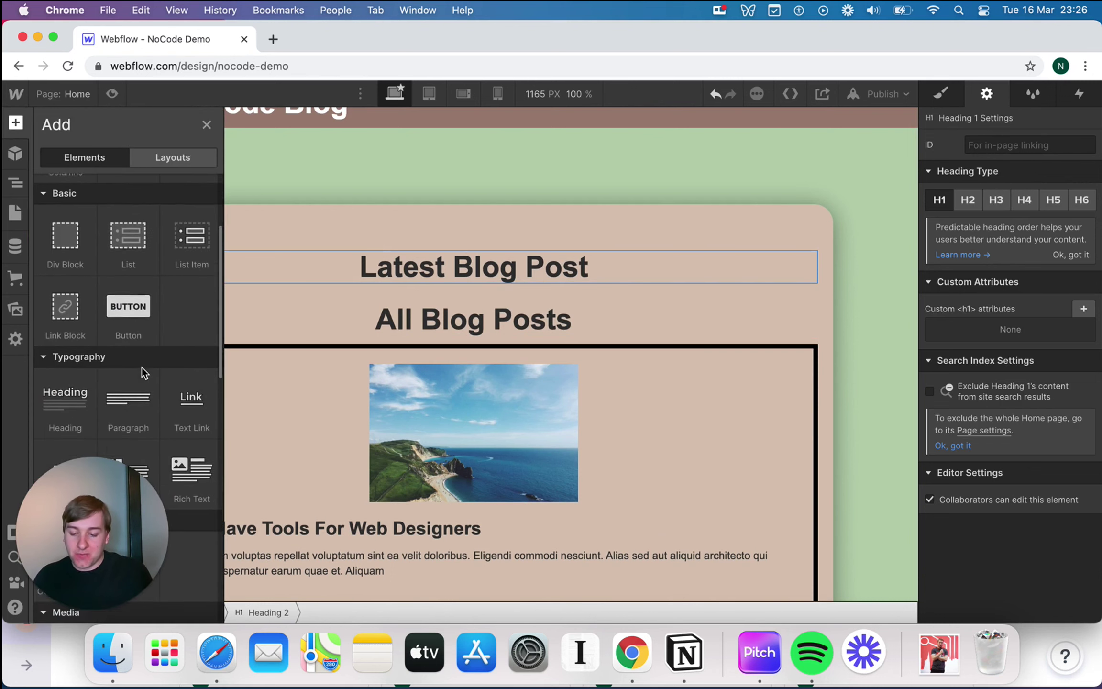
scroll(69, 379, "up", 2)
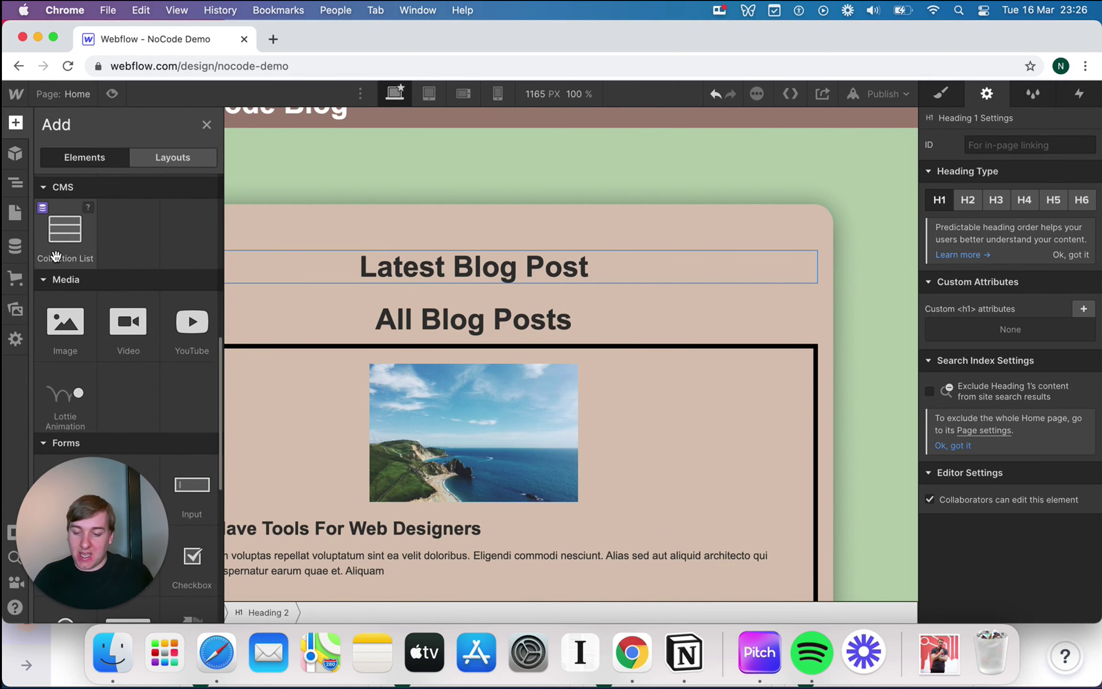
left_click_drag(56, 254, 411, 286)
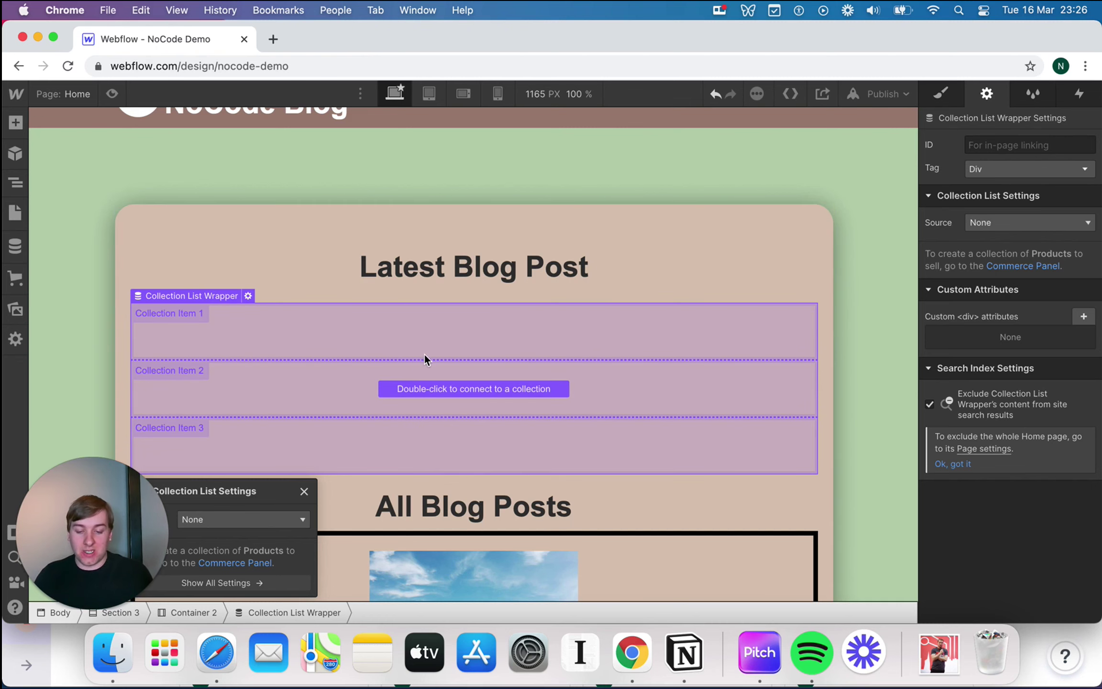
left_click(260, 524)
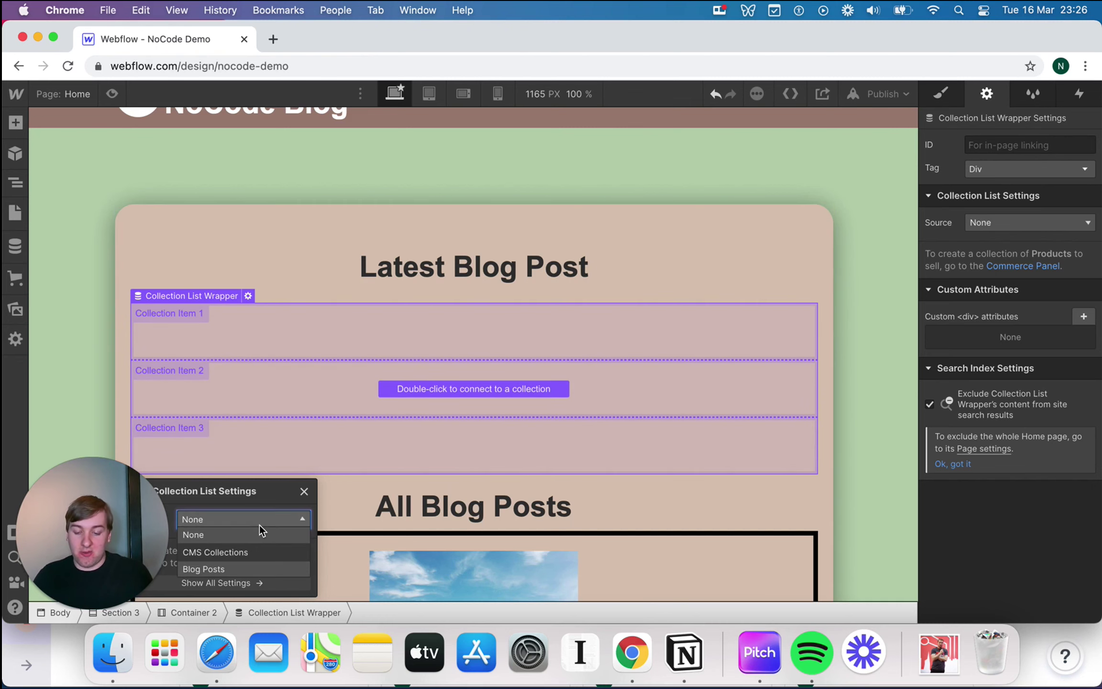
left_click(252, 568)
left_click(459, 222)
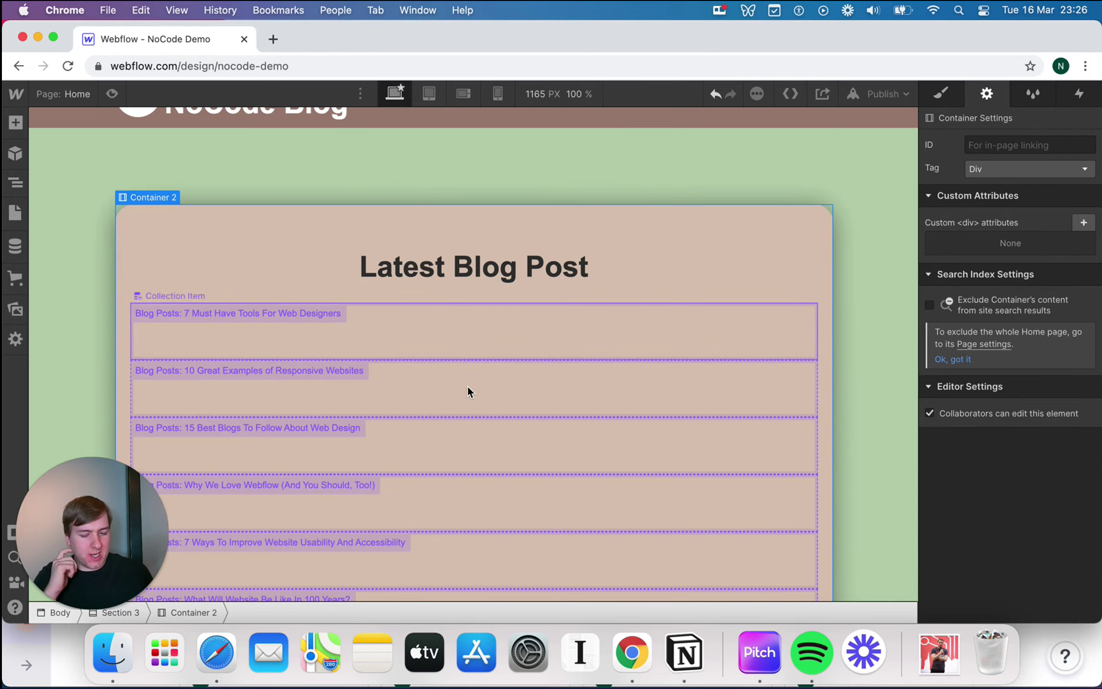
Turn on Limit items for the new list and show just 1 item
scroll(467, 392, "down", 15)
scroll(467, 391, "up", 16)
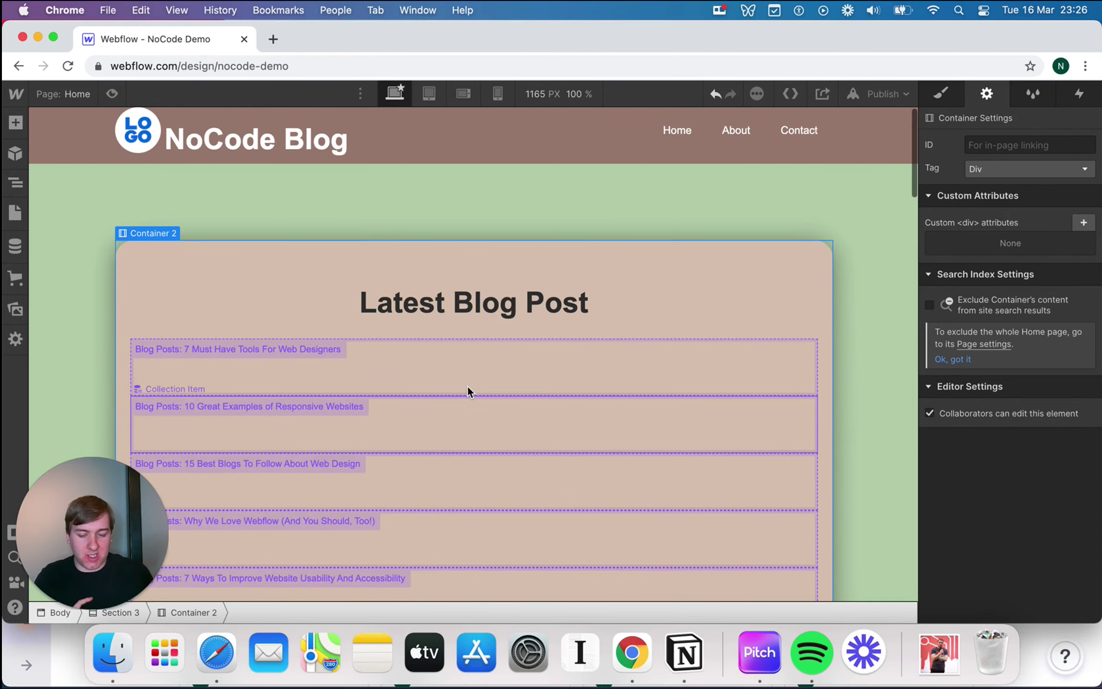
left_click(494, 435)
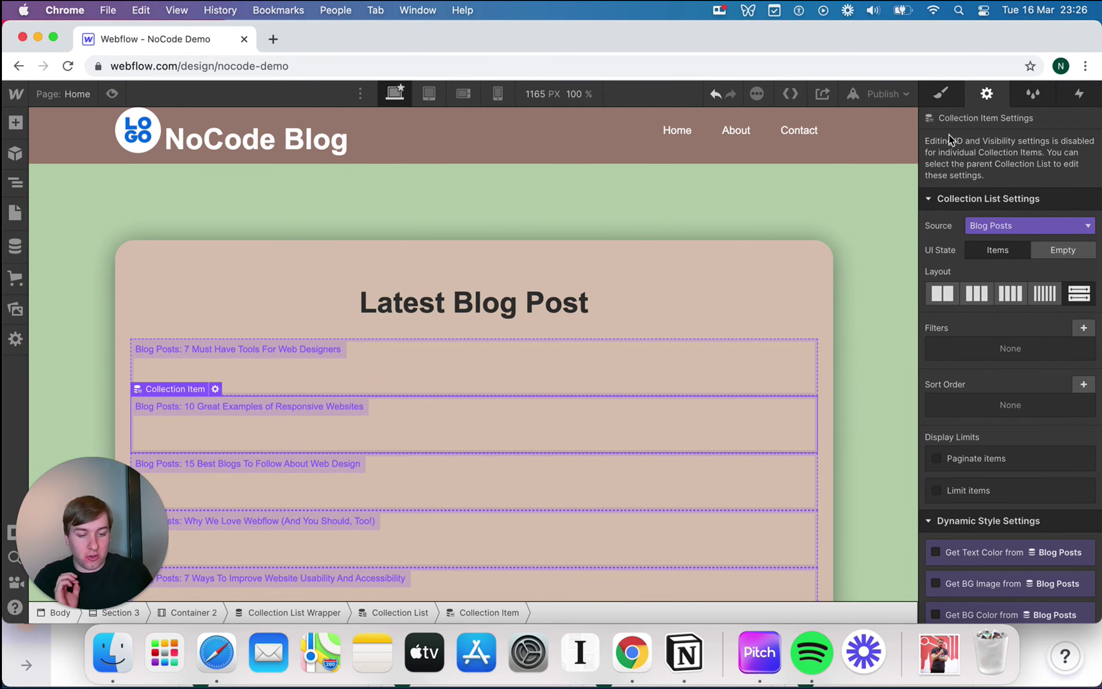
left_click(948, 493)
double_click(983, 520)
type("1")
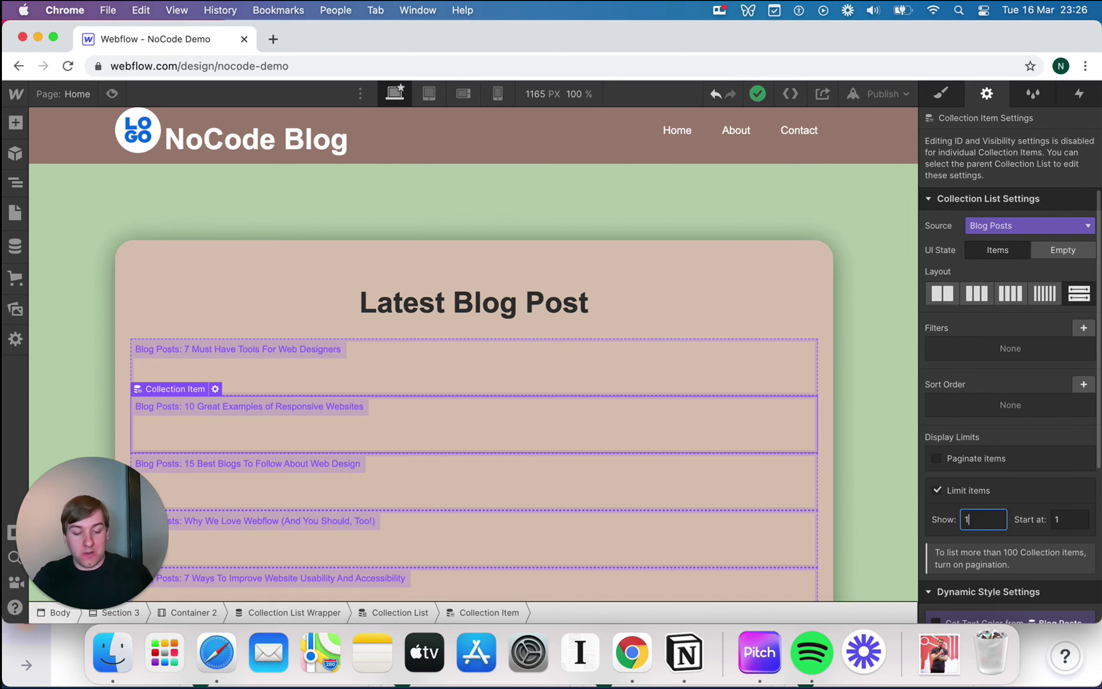
left_click(694, 382)
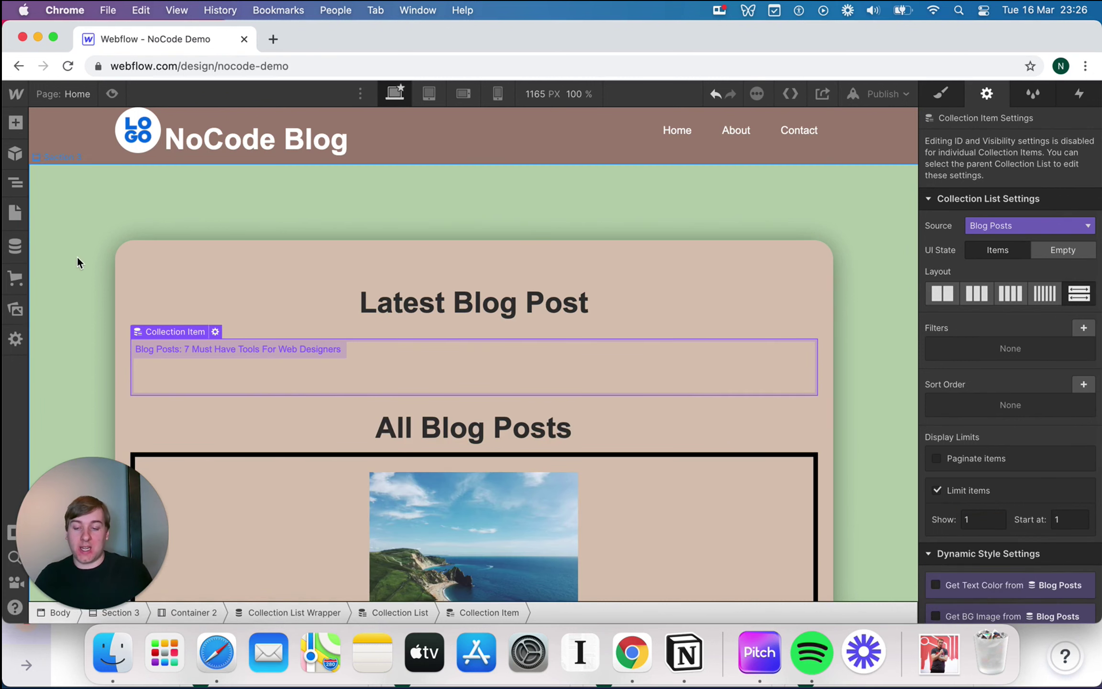
left_click(16, 122)
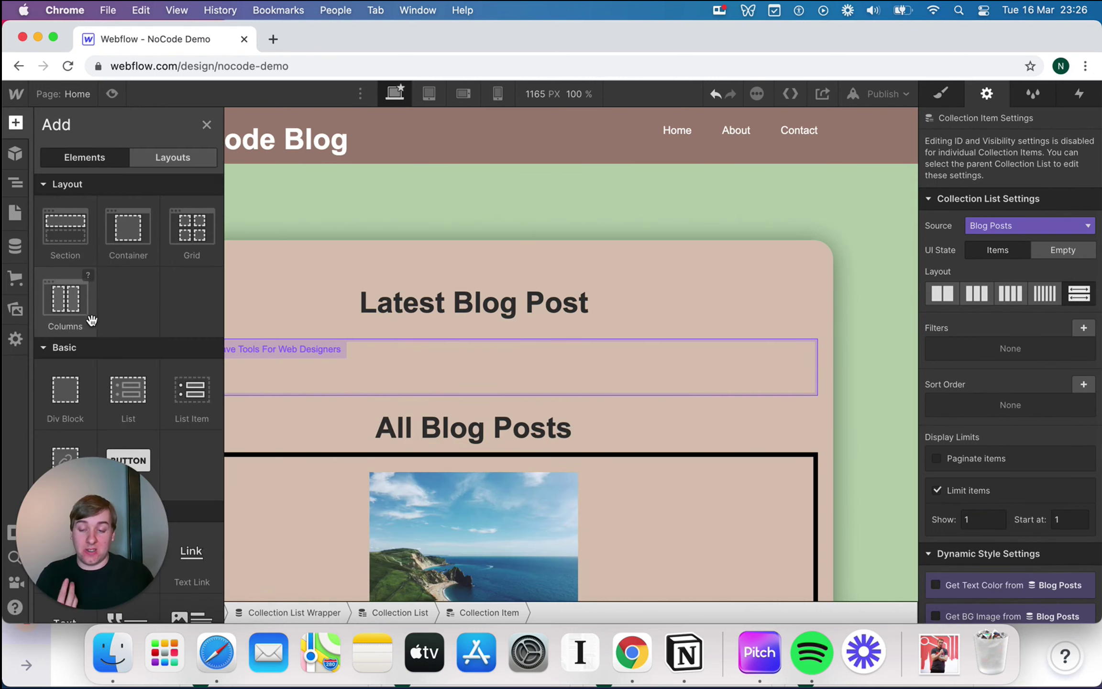
left_click(370, 382)
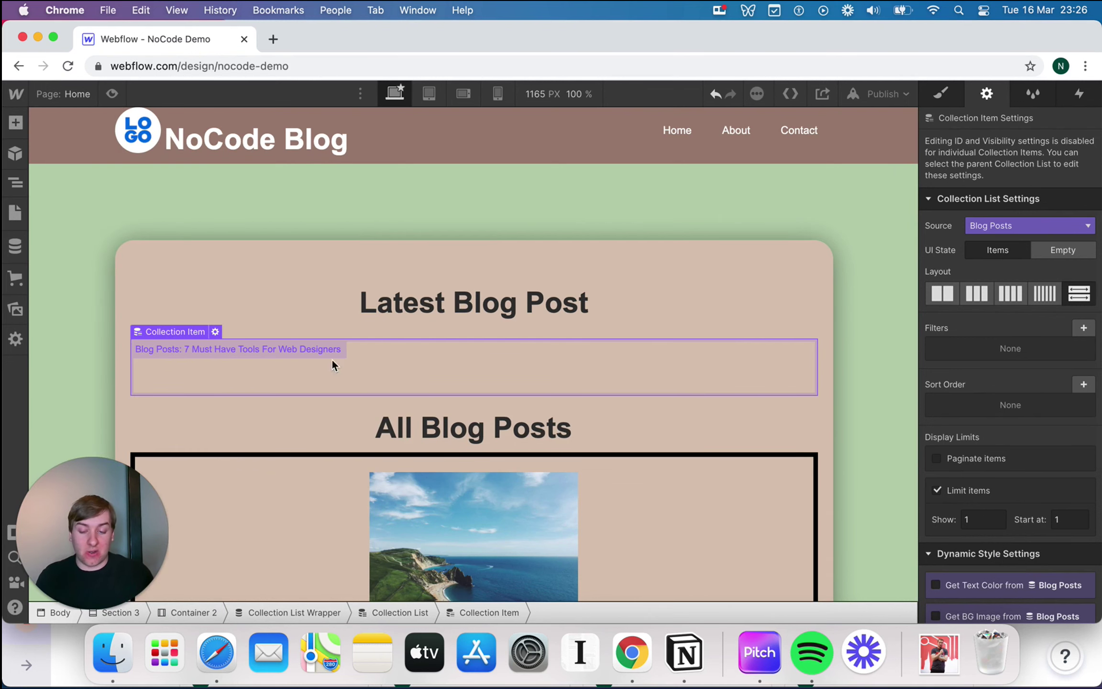
Add an Image to the latest-post item bound to the Blog Posts Main Image field
left_click(16, 122)
scroll(164, 330, "down", 2)
scroll(164, 331, "down", 5)
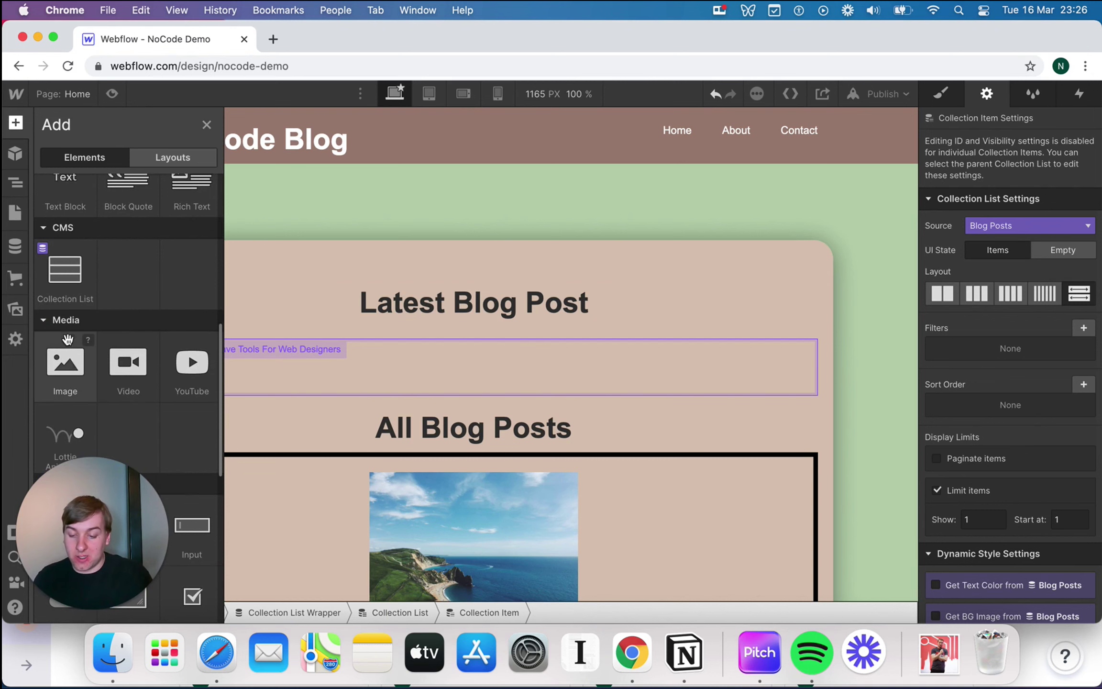
left_click_drag(67, 365, 397, 371)
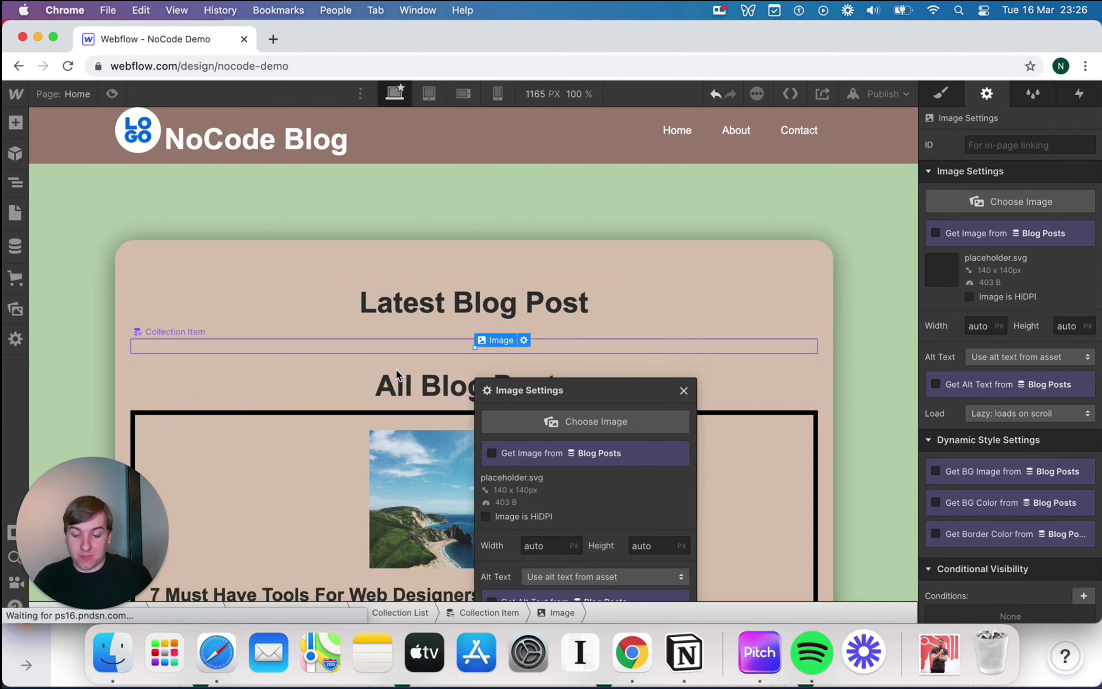
left_click(493, 445)
left_click(487, 467)
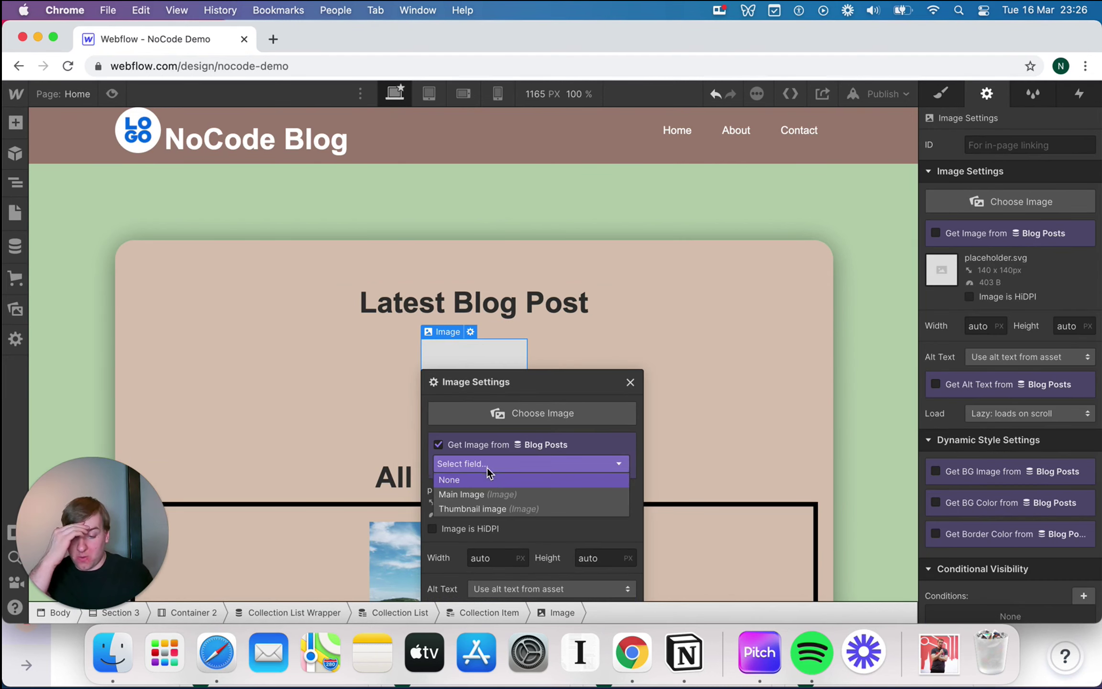
left_click(488, 494)
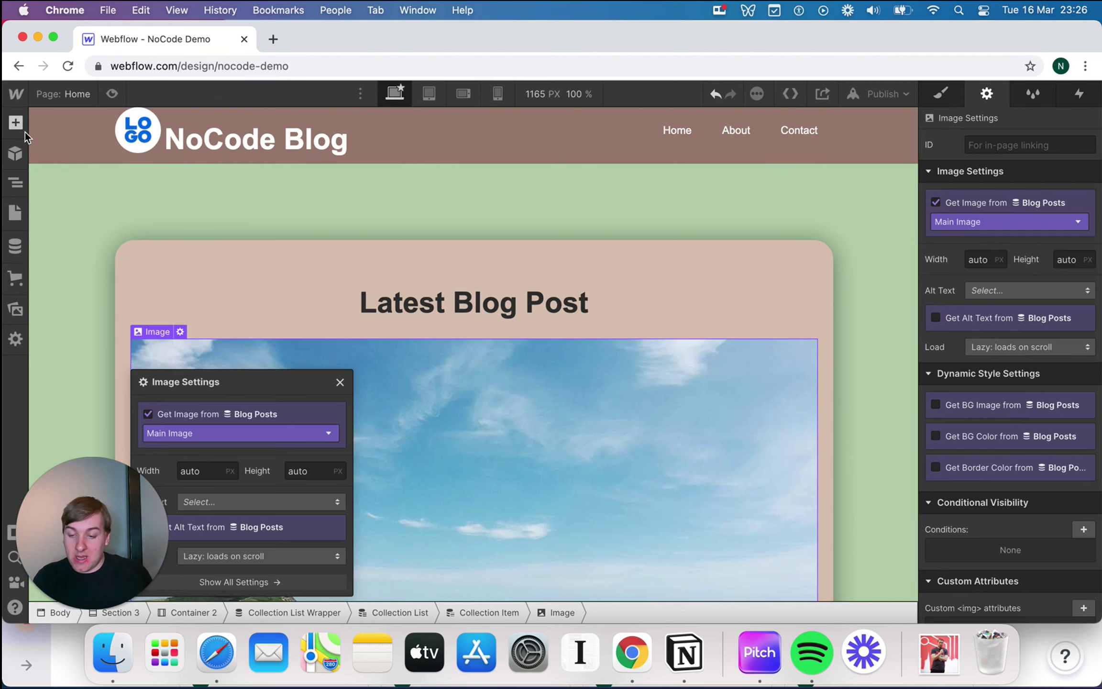
Add a heading above the image bound to the Blog Posts Name field
key("a")
scroll(72, 383, "down", 5)
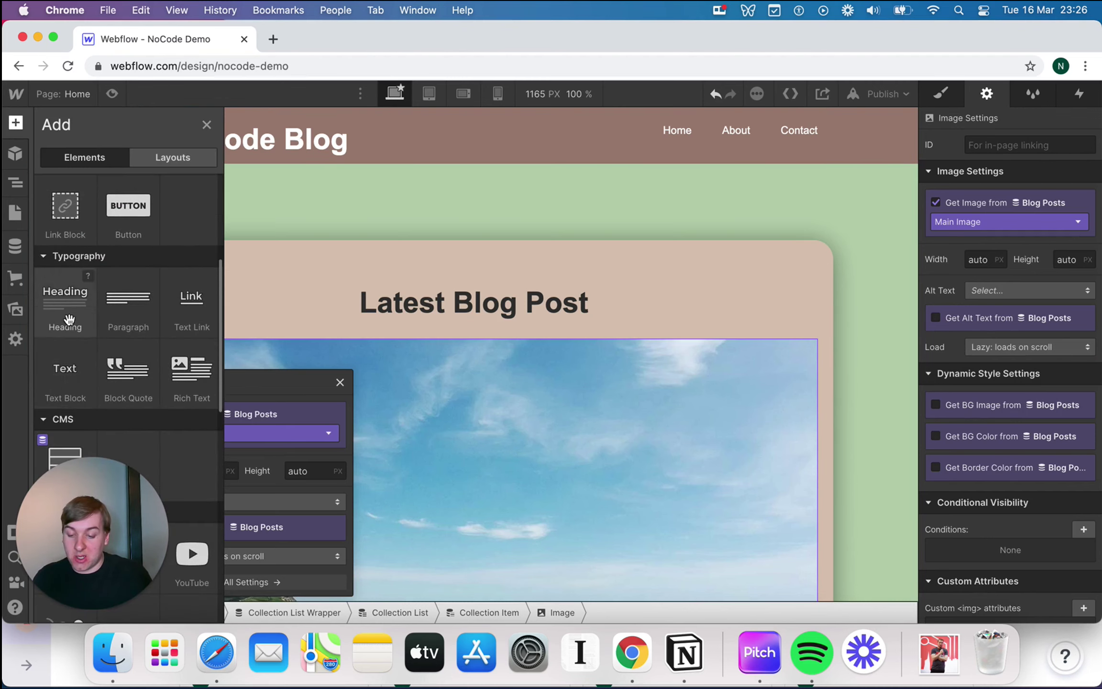
left_click_drag(68, 316, 318, 347)
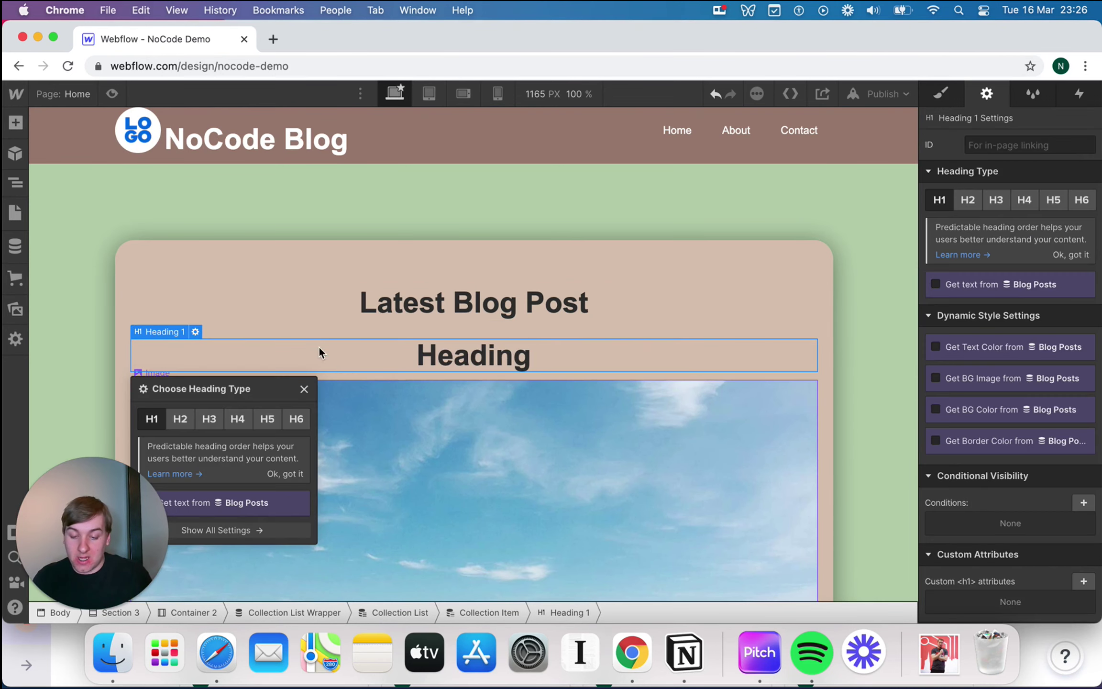
left_click(208, 502)
left_click(221, 523)
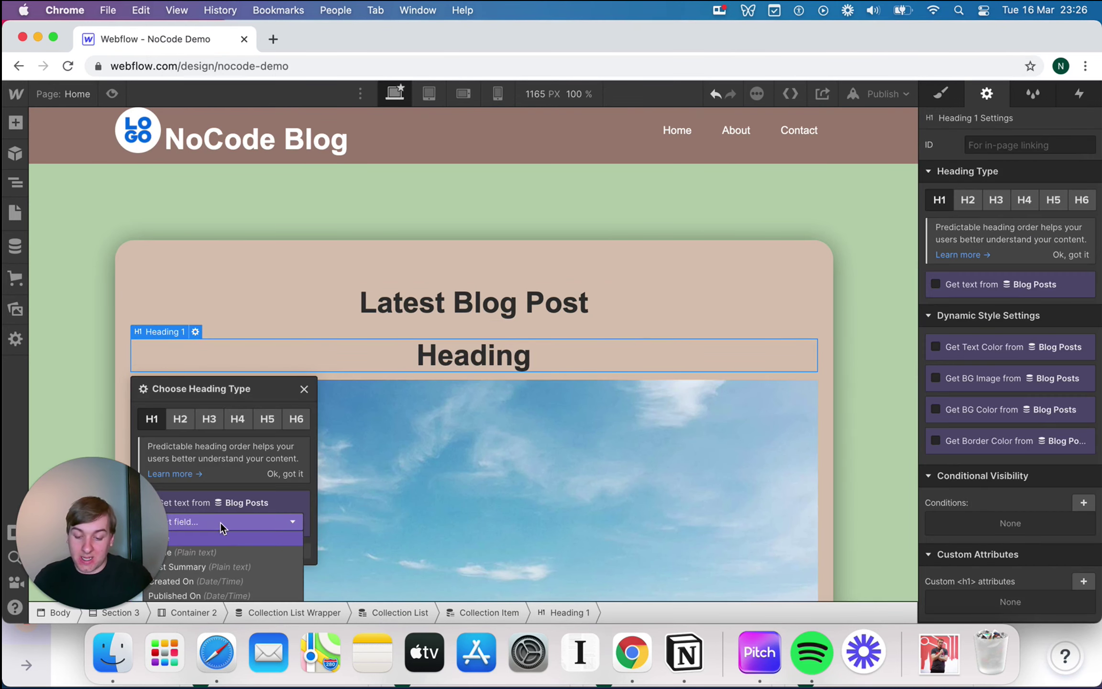
left_click(230, 554)
left_click(304, 390)
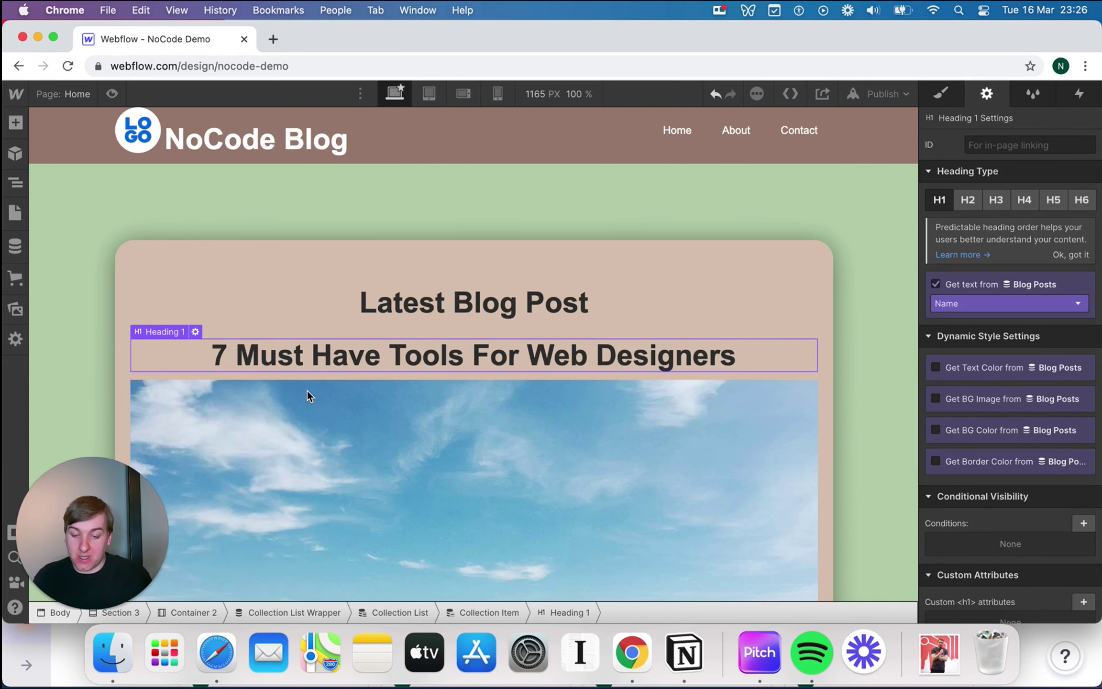
scroll(540, 311, "down", 3)
scroll(544, 310, "down", 1)
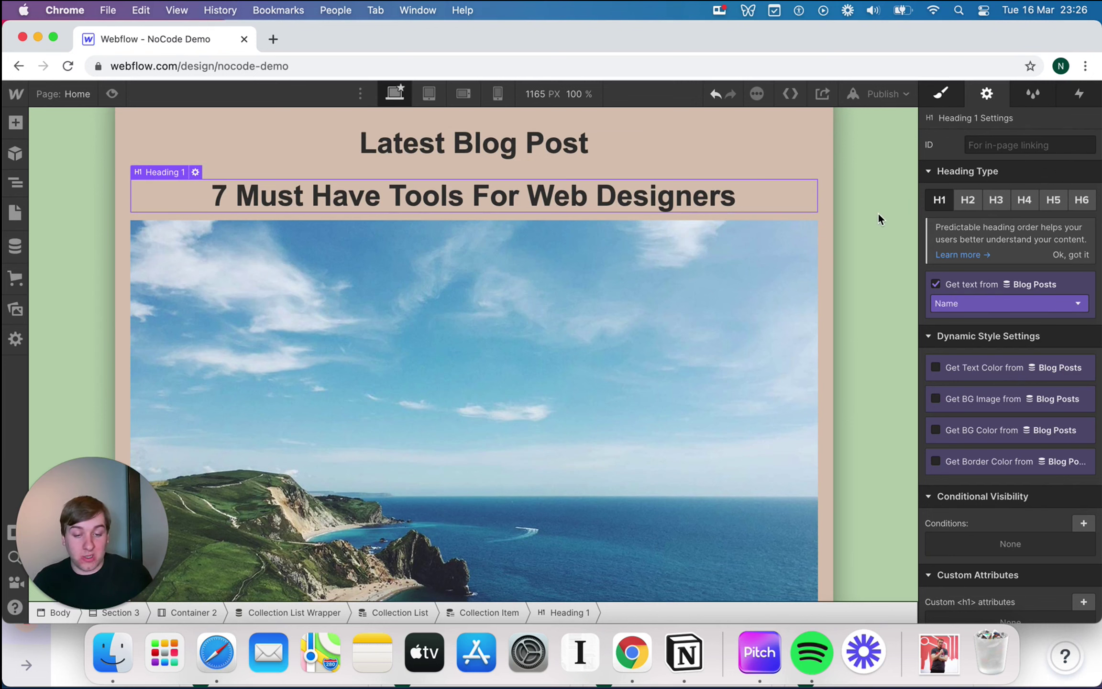
Copy the section's green #b9d2b1 and try it as the title's background, then undo it
key("s")
left_click(894, 269)
scroll(1018, 383, "down", 5)
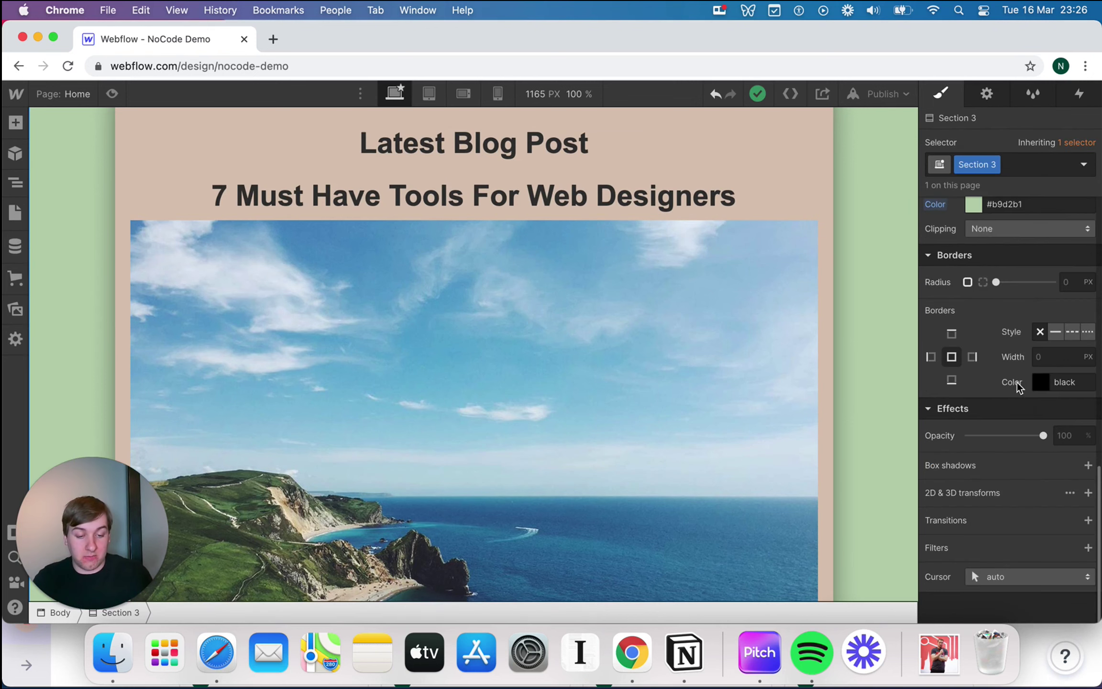
left_click(1005, 206)
key("super+c")
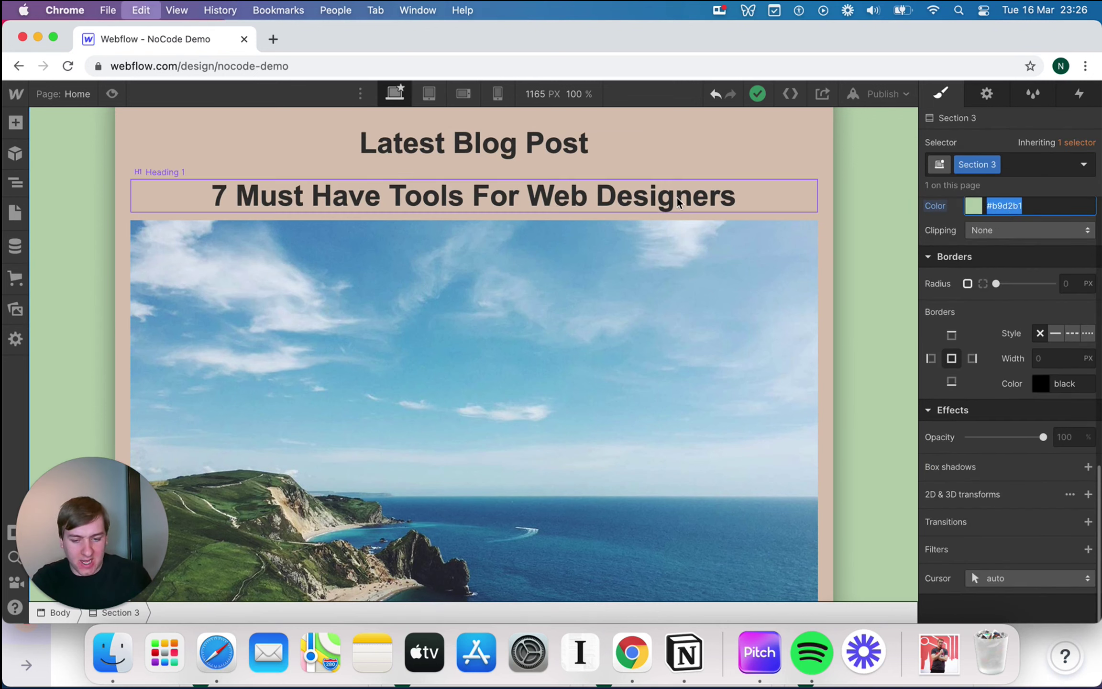
left_click(678, 203)
scroll(1053, 315, "up", 3)
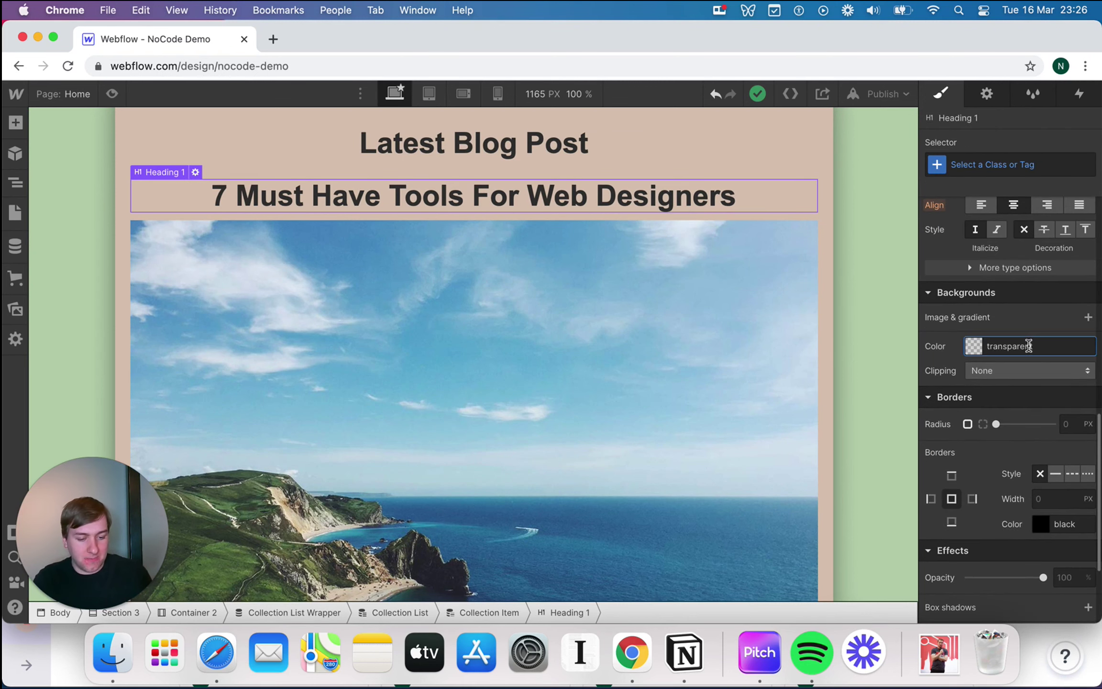
double_click(1029, 346)
key("super+v")
key("Return")
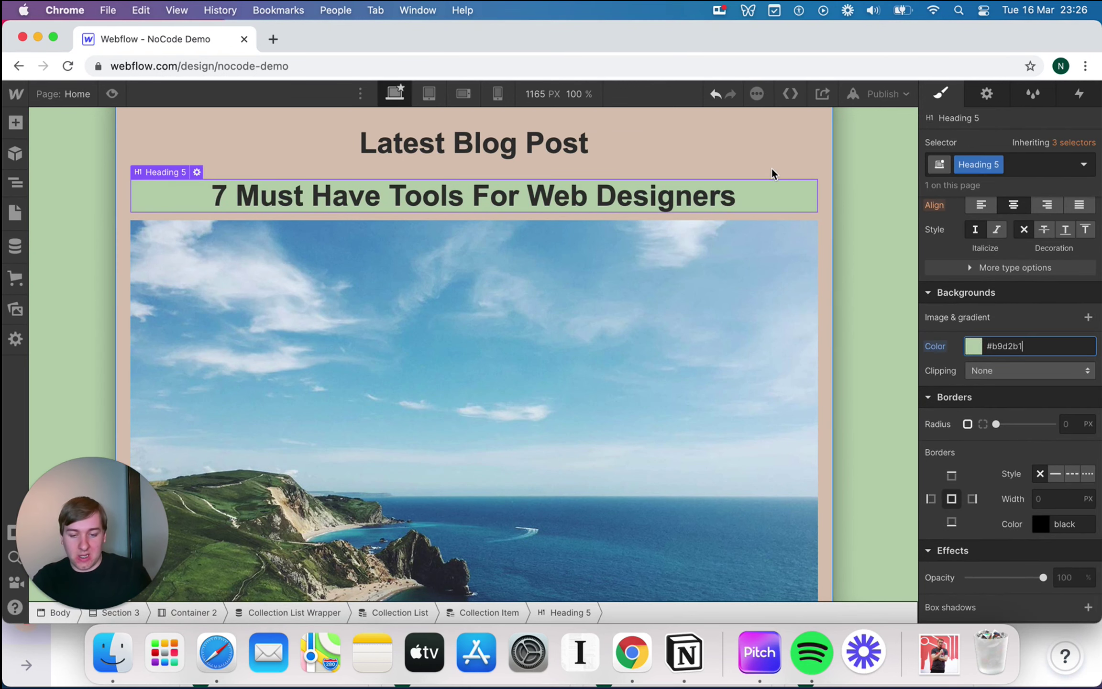
left_click(772, 173)
scroll(766, 170, "up", 2)
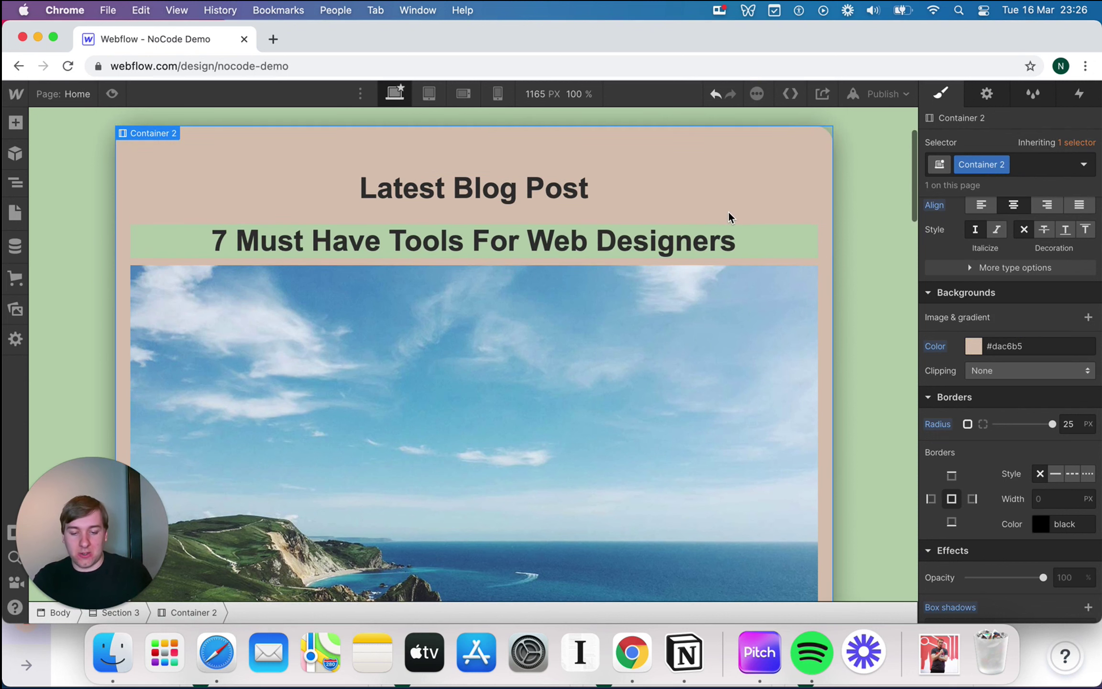
key("super+z")
Change the latest post title's text colour from #333 to green, then to white
left_click(720, 251)
scroll(1003, 322, "up", 3)
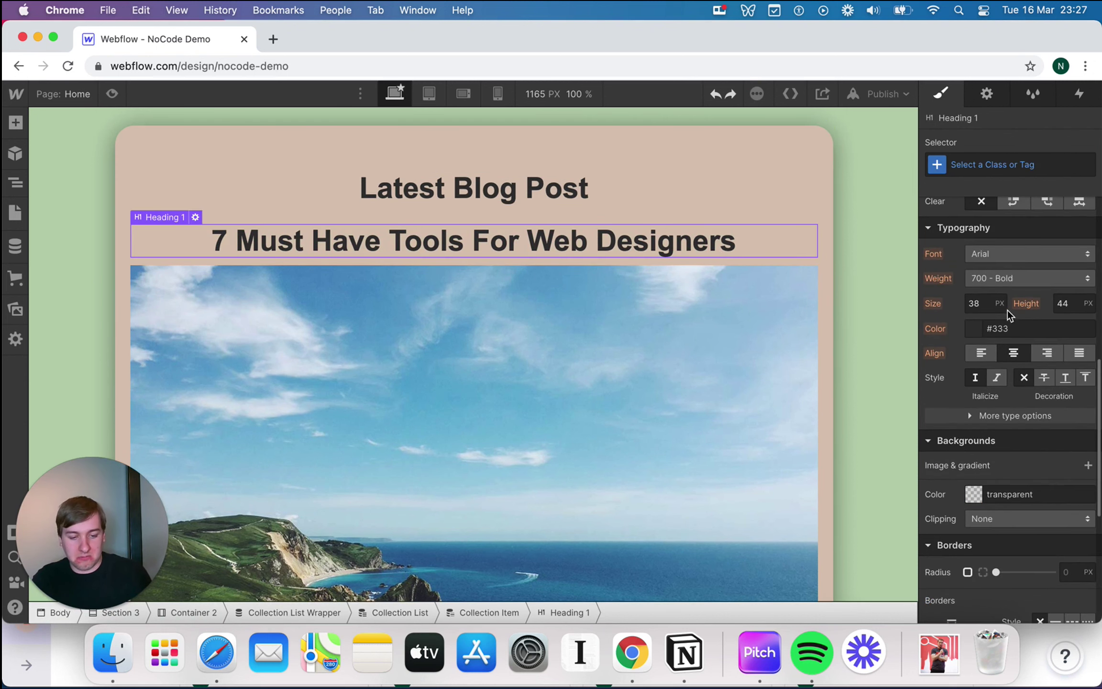
double_click(1003, 327)
key("super+v")
key("Return")
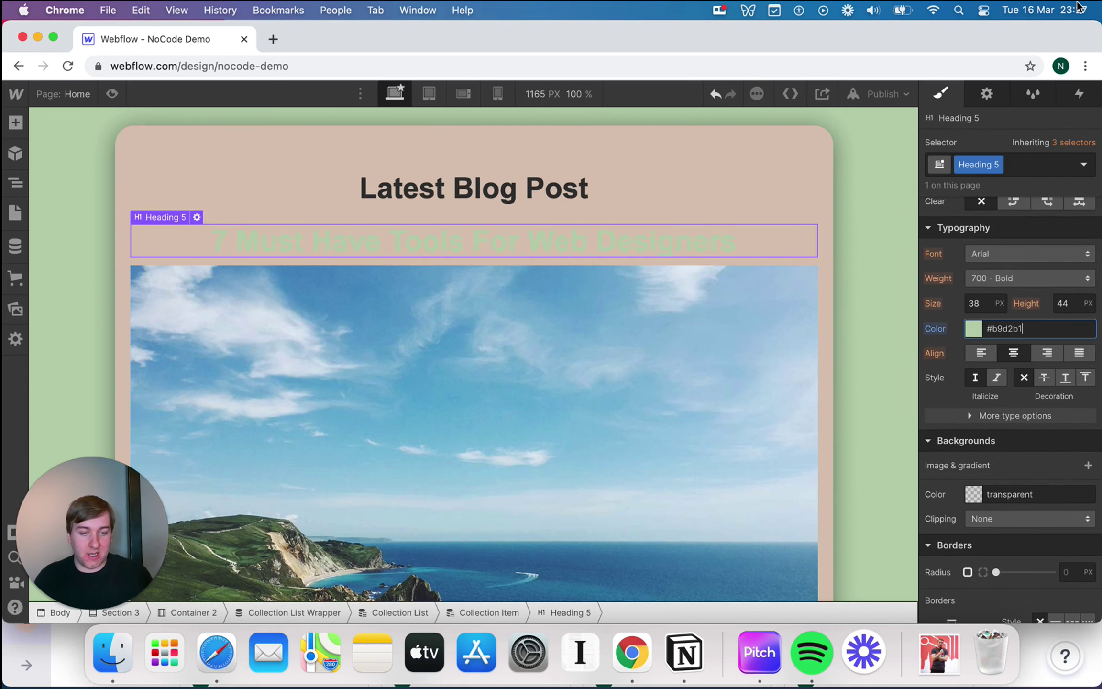
scroll(614, 249, "up", 3)
double_click(1019, 329)
type("white")
key("Return")
scroll(736, 319, "down", 2)
scroll(730, 291, "down", 2)
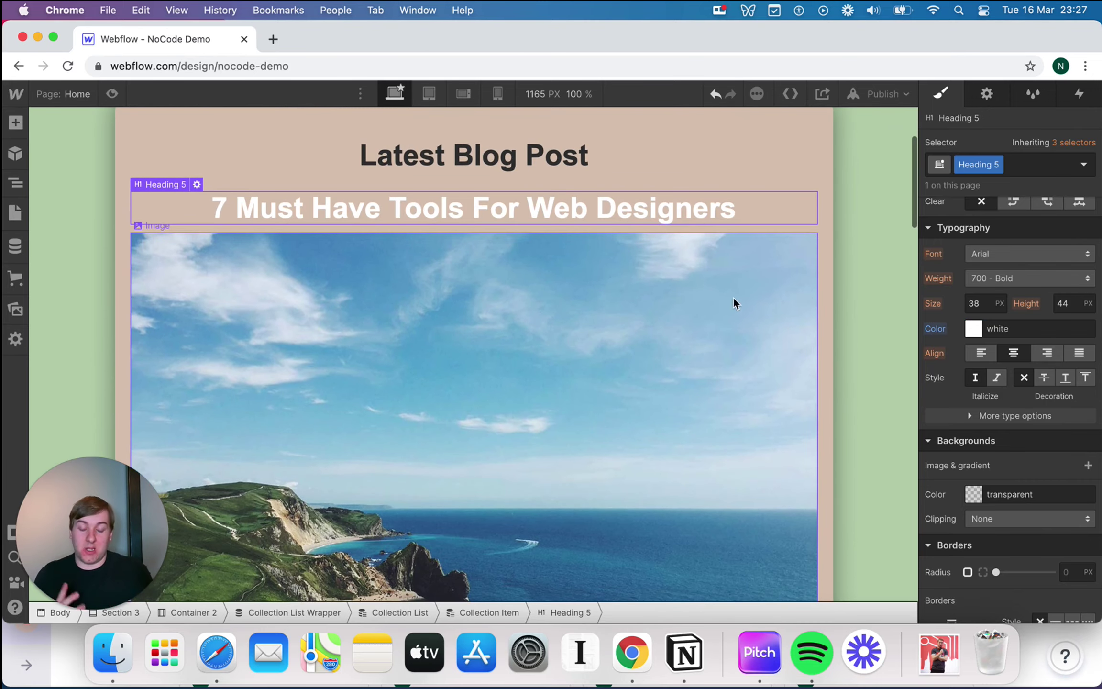
left_click(679, 185)
scroll(562, 272, "down", 10)
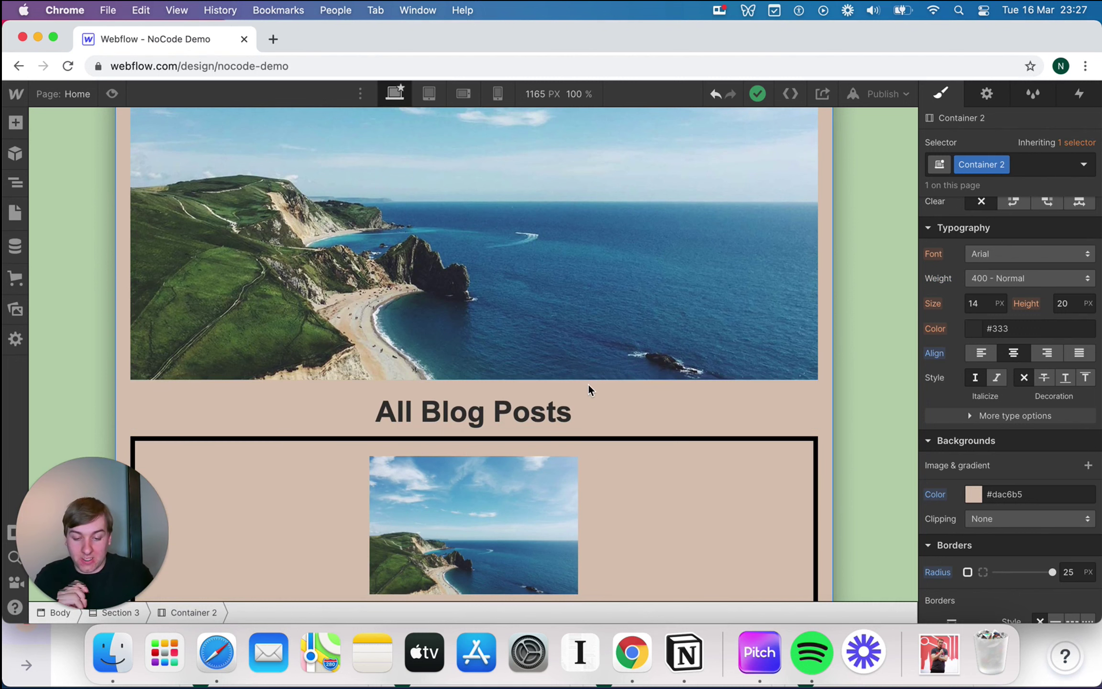
Set the All Blog Posts heading's top margin to 60 px in Spacing
left_click(585, 411)
scroll(1008, 334, "up", 5)
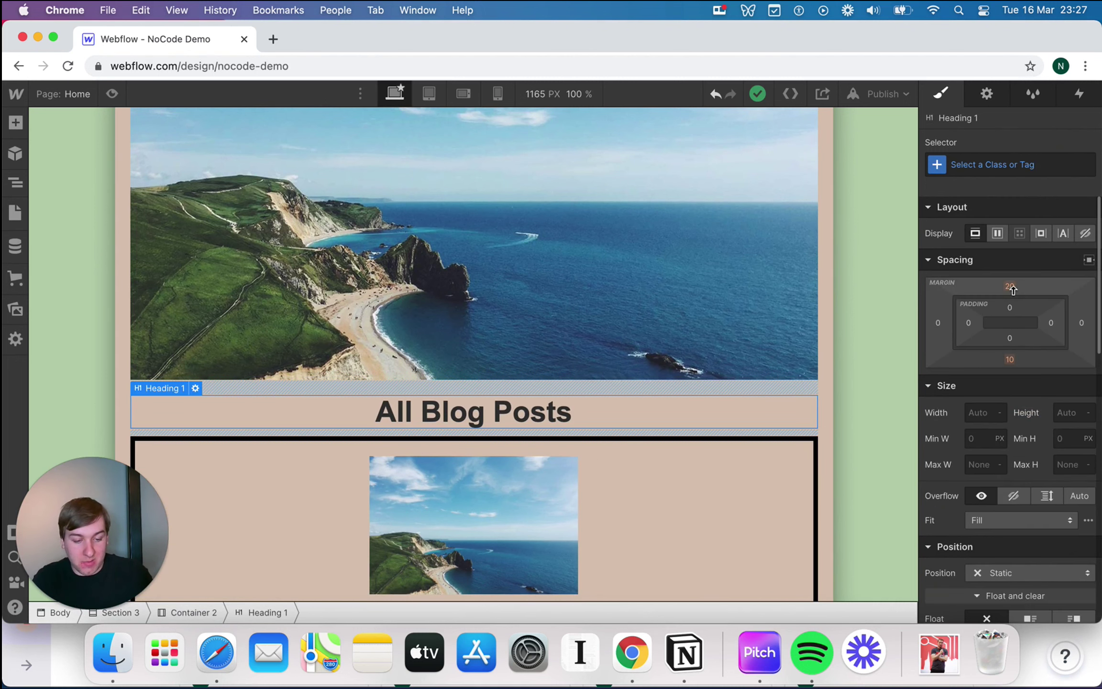
left_click(1009, 286)
type("4")
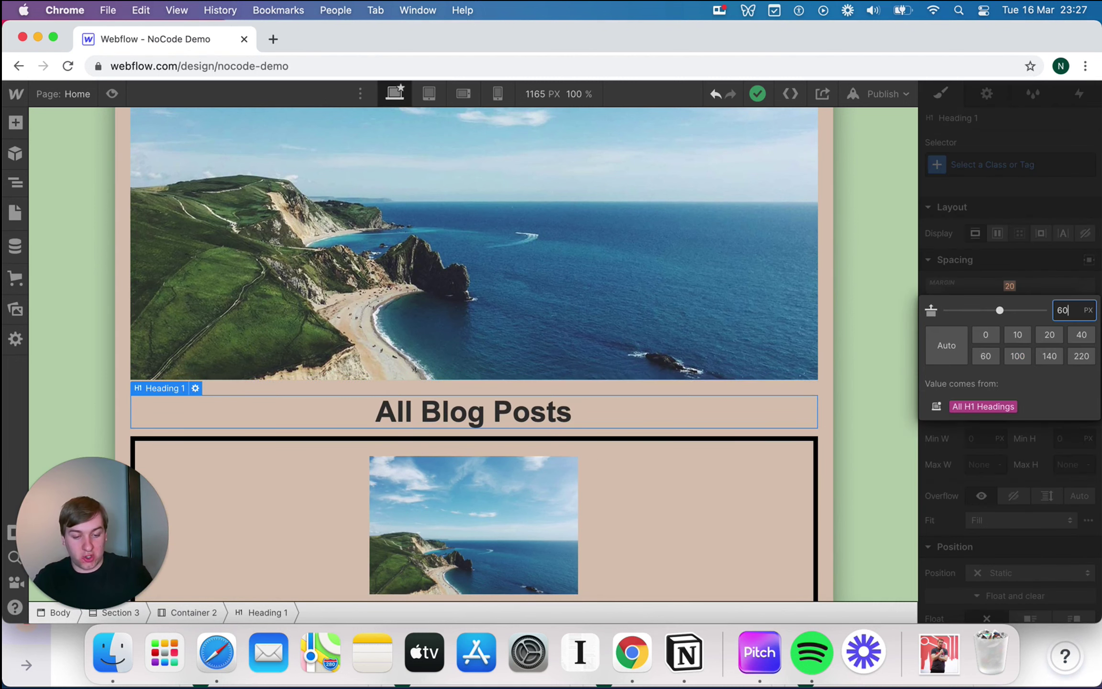
key("Return")
Inspect the latest post's image, item and title, checking the title's bound field in Settings
left_click(439, 241)
scroll(438, 242, "up", 10)
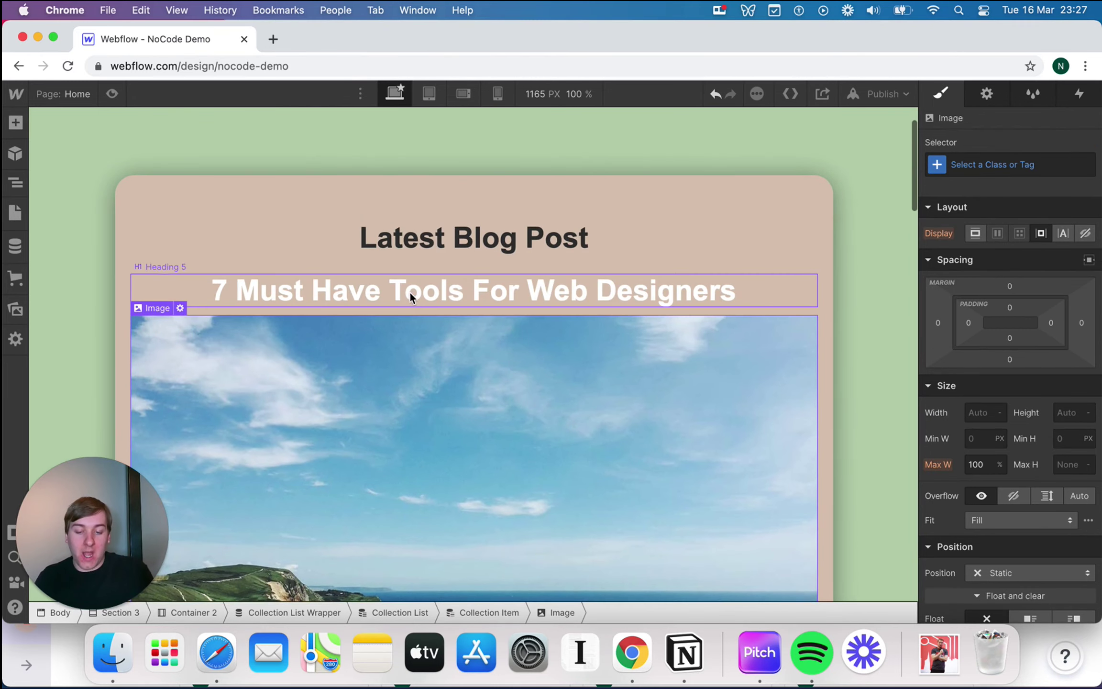
left_click(198, 313)
scroll(550, 436, "down", 6)
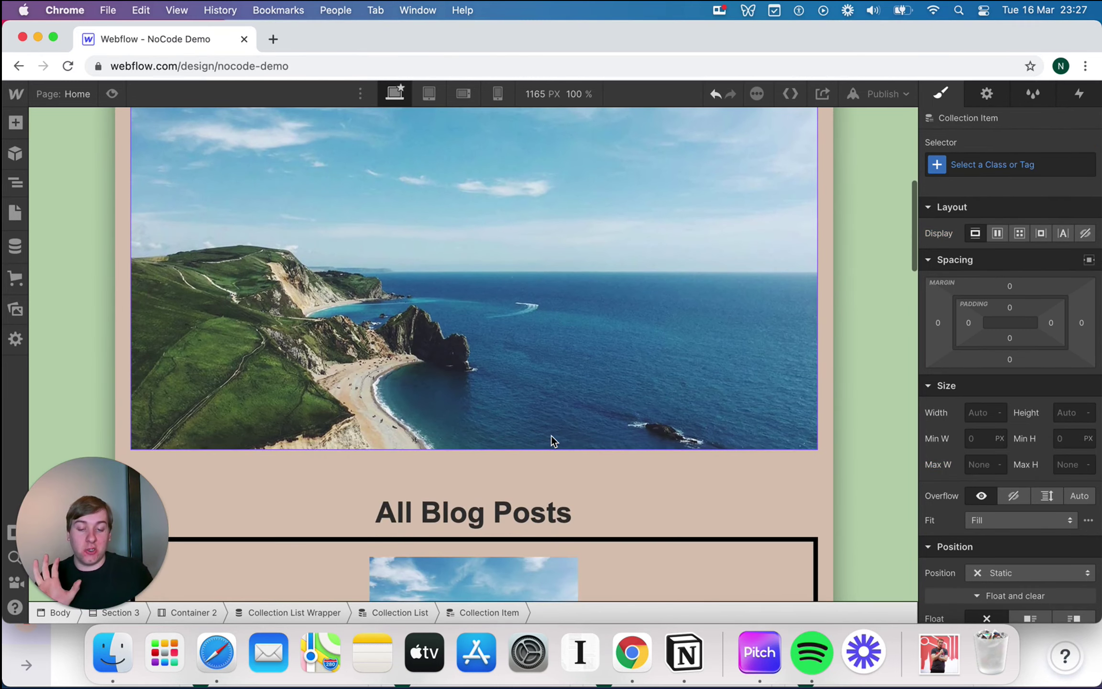
scroll(551, 436, "up", 5)
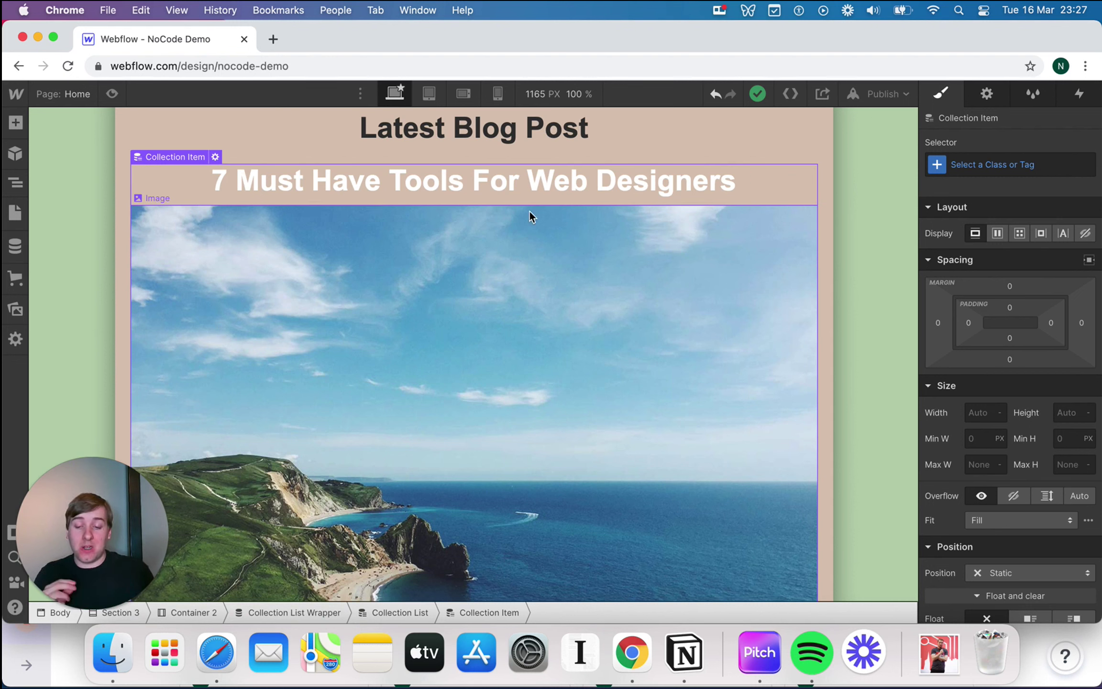
left_click(532, 193)
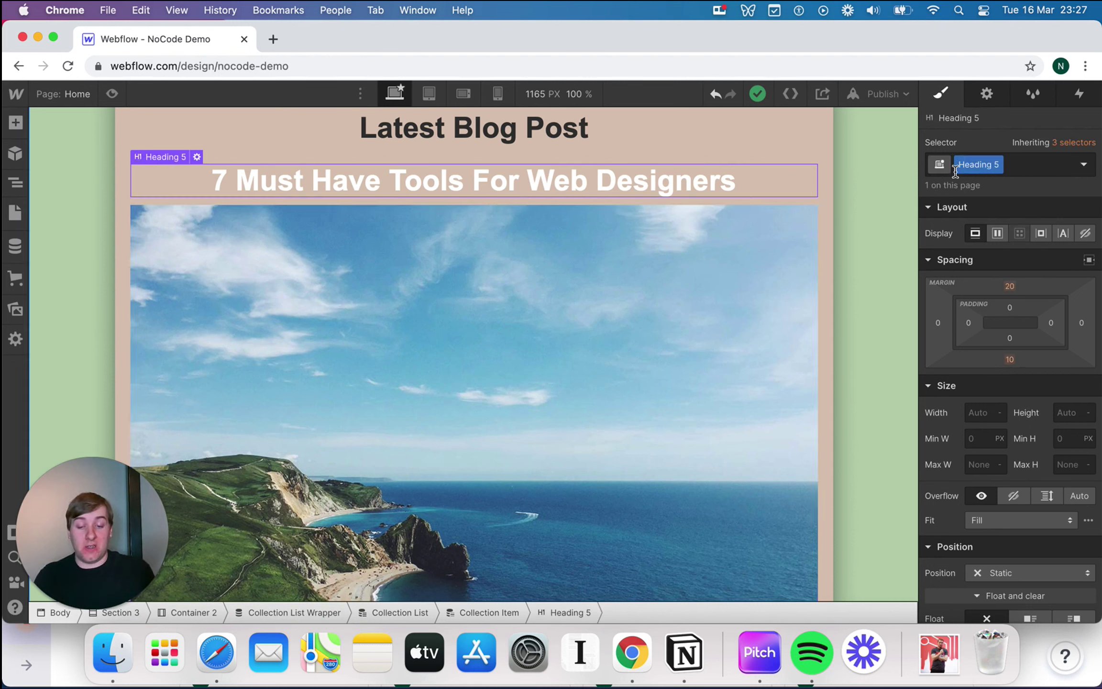
left_click(985, 94)
scroll(985, 357, "down", 1)
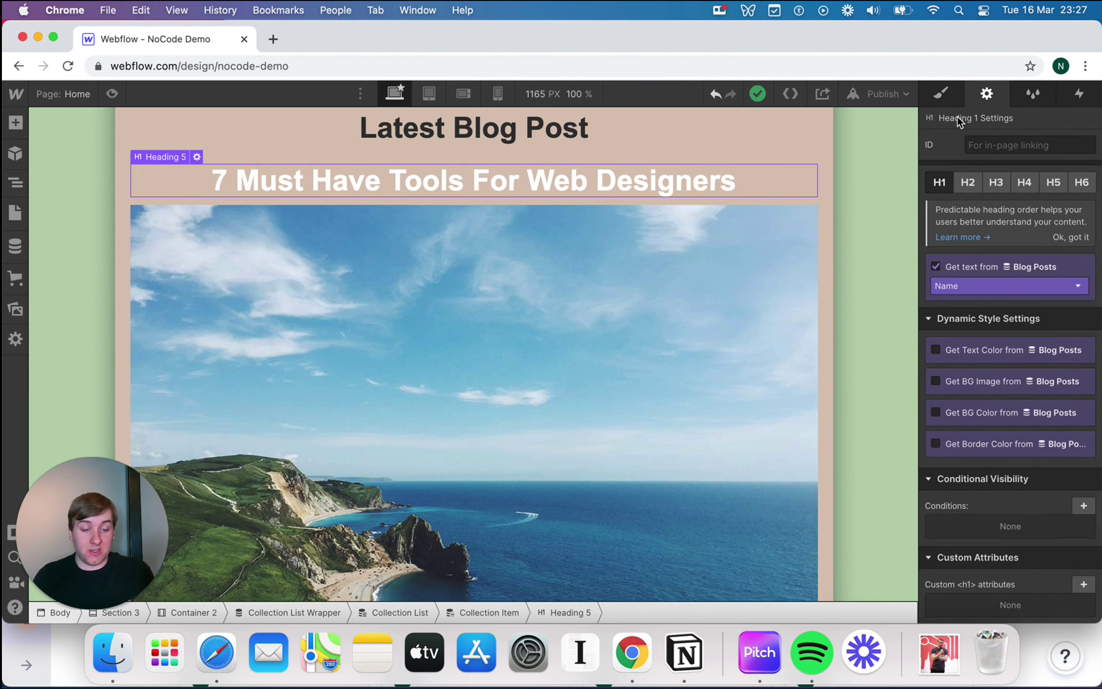
key("s")
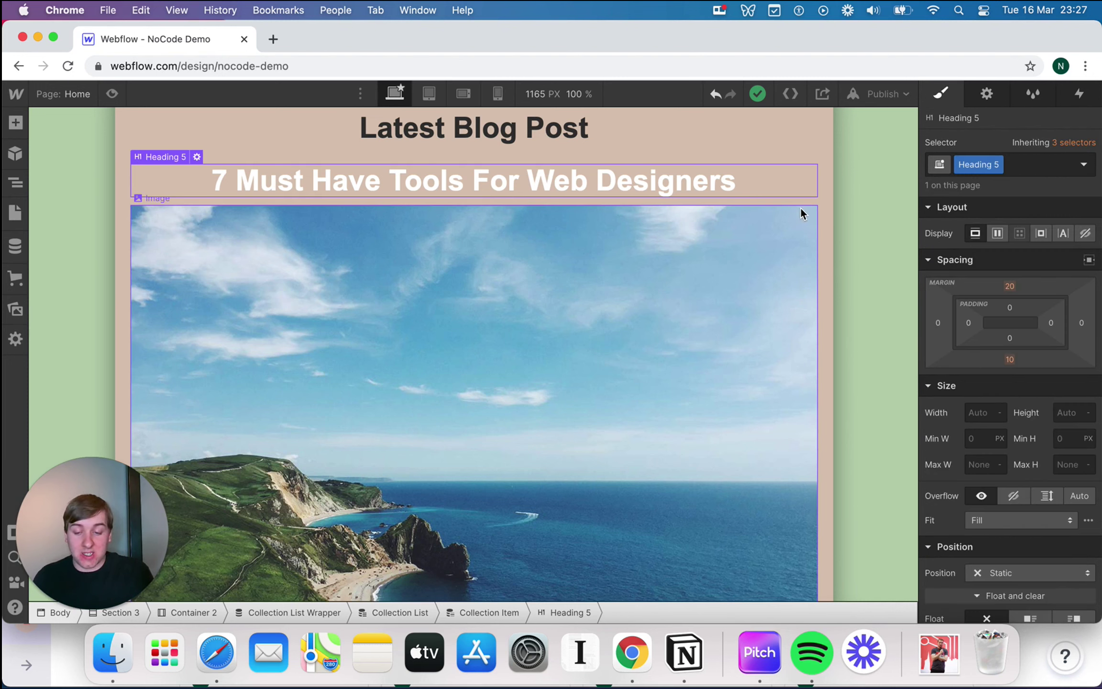
left_click(802, 209)
Limit the latest-post collection list to show 1 item and adjust its start position
left_click(174, 169)
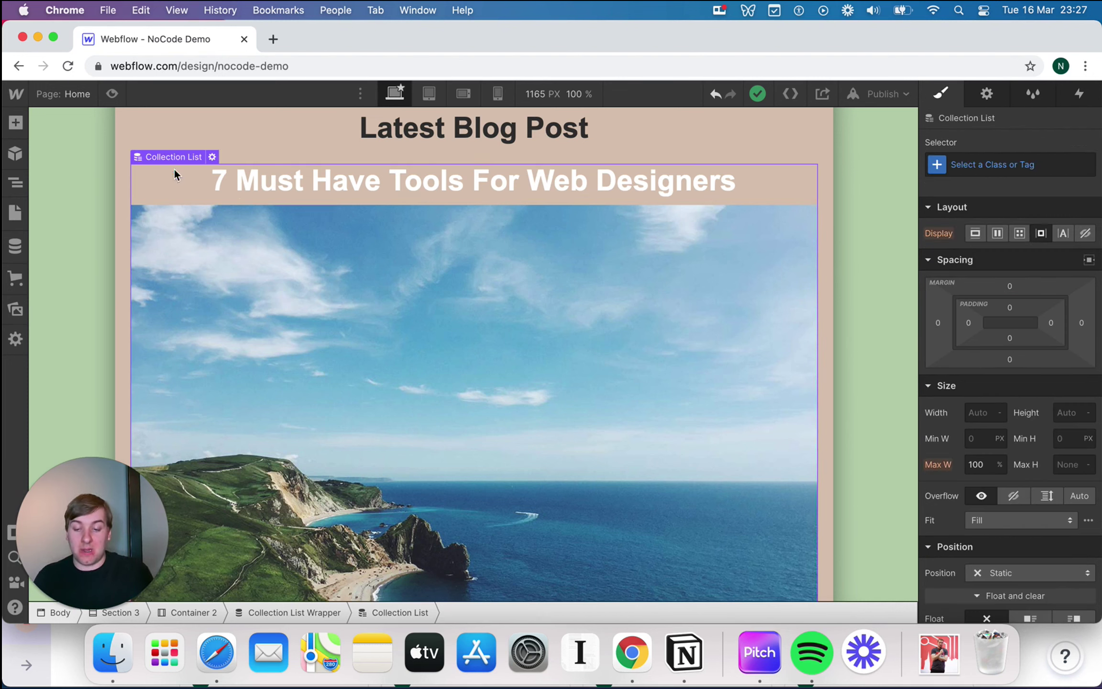
left_click(989, 95)
scroll(1010, 446, "down", 2)
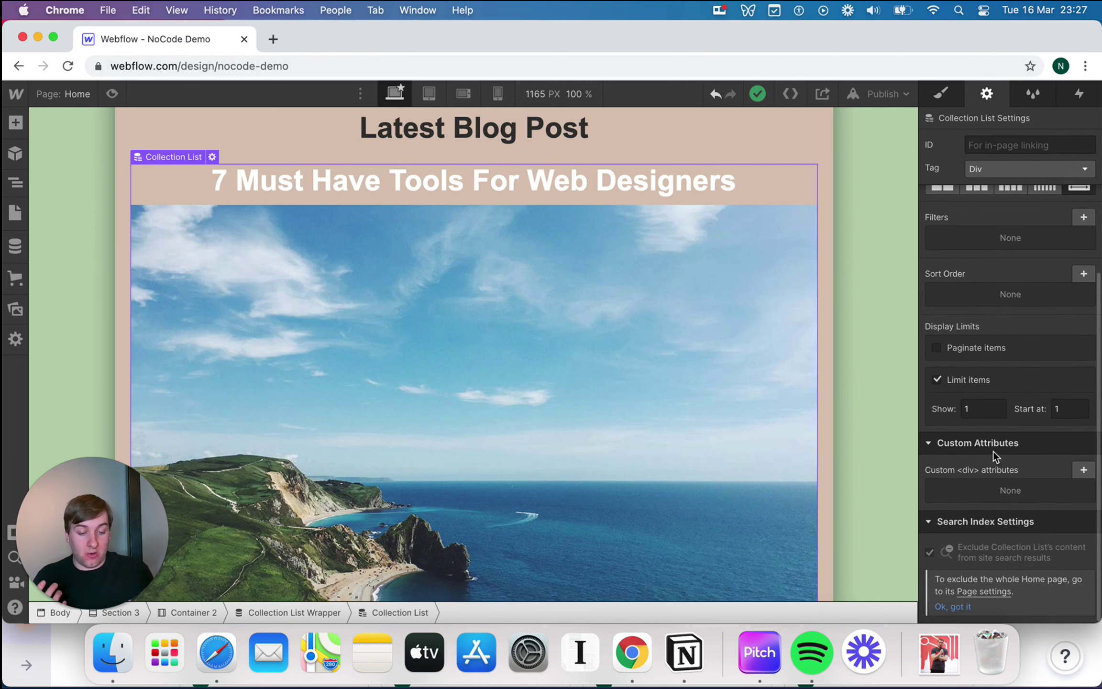
left_click(987, 416)
type("1")
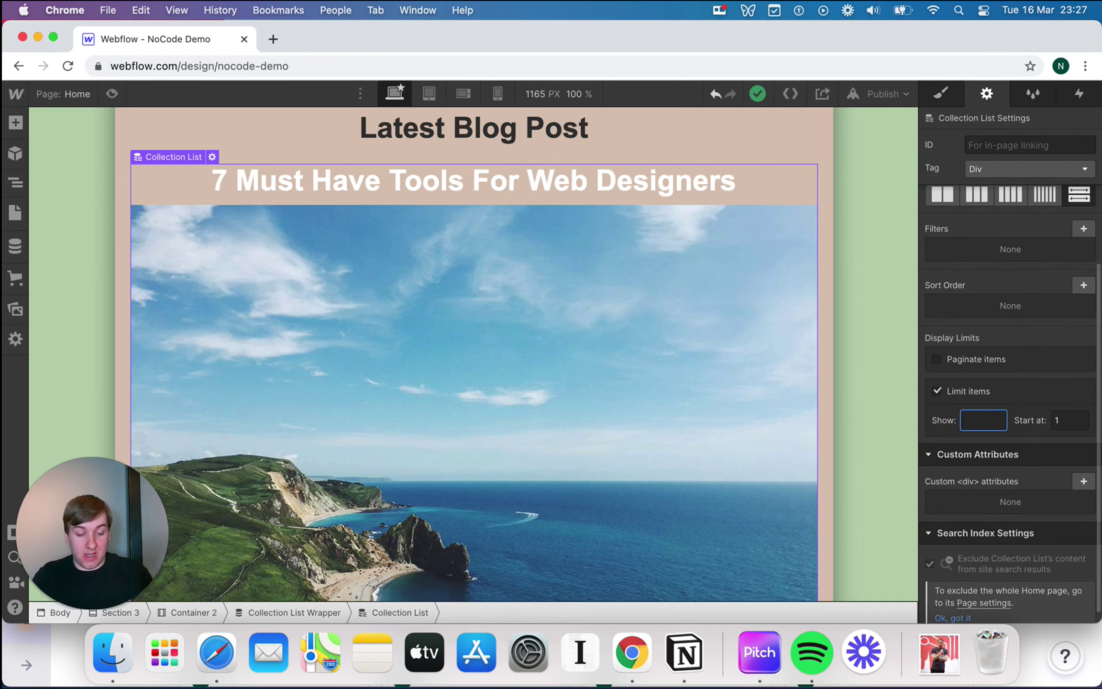
left_click(1074, 422)
key("BackSpace")
type("2")
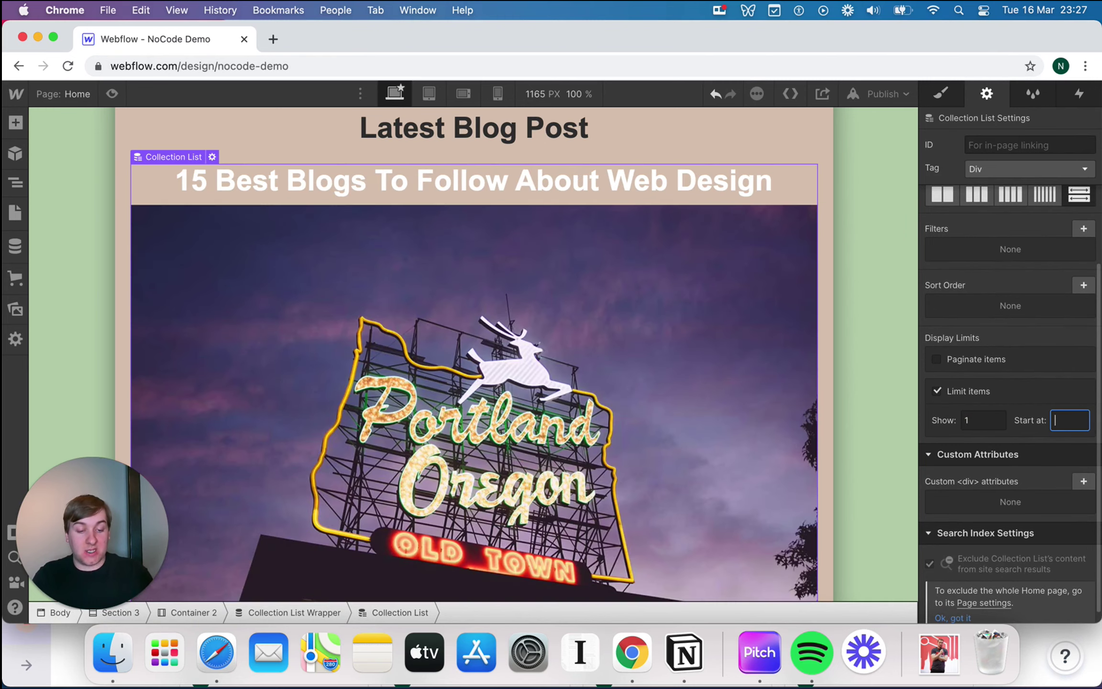
scroll(1017, 311, "up", 3)
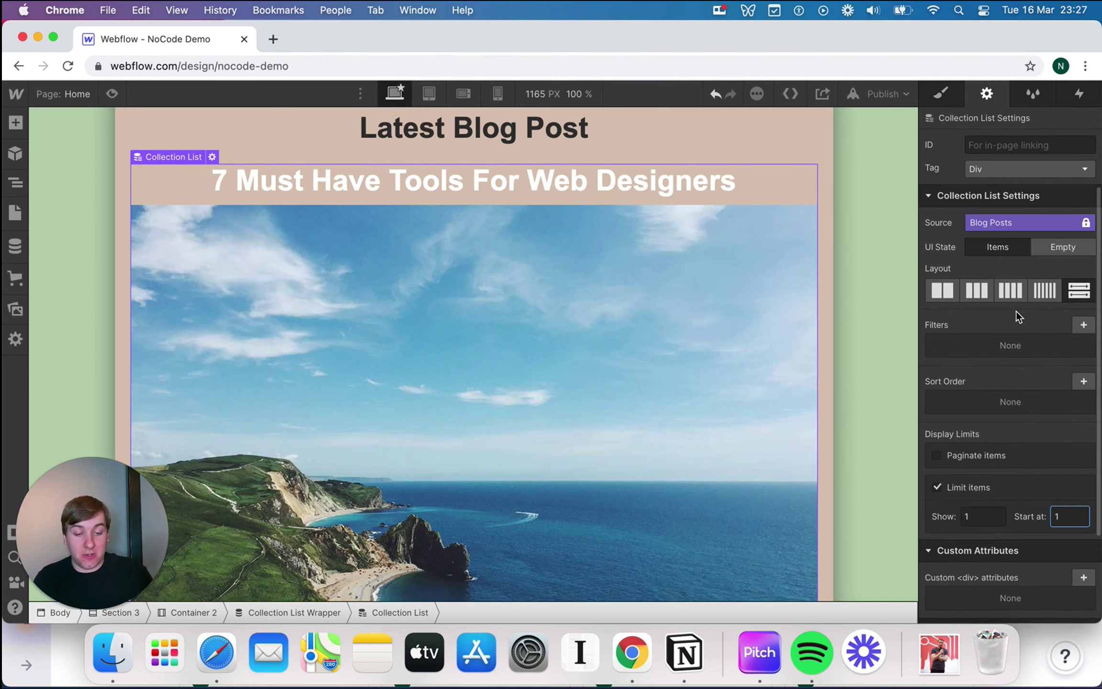
Add a Name Equals filter with the value 'Why We Love Webflow (And You Should, Too!)'
left_click(1083, 325)
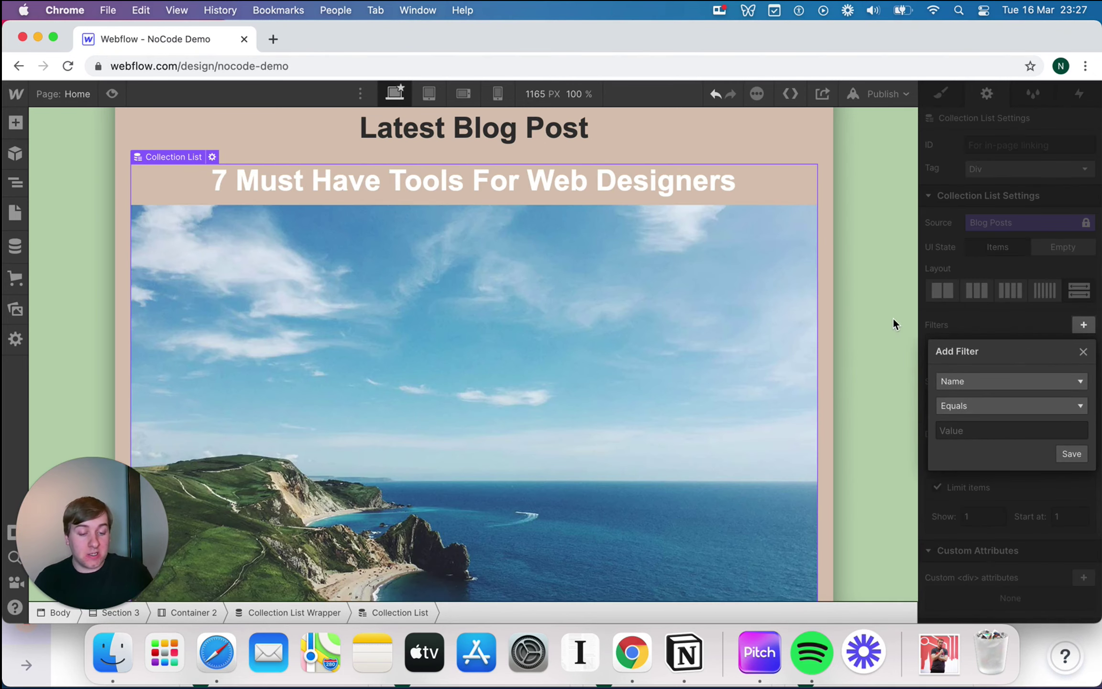
key("Escape")
scroll(658, 413, "down", 10)
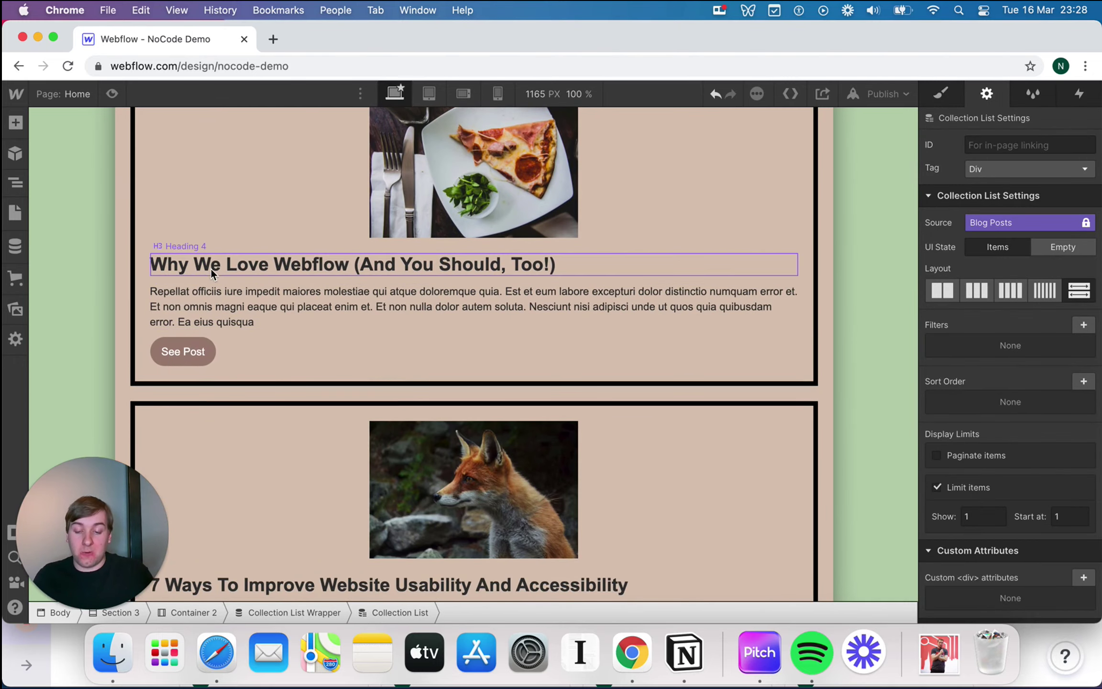
scroll(528, 286, "up", 15)
scroll(527, 284, "down", 3)
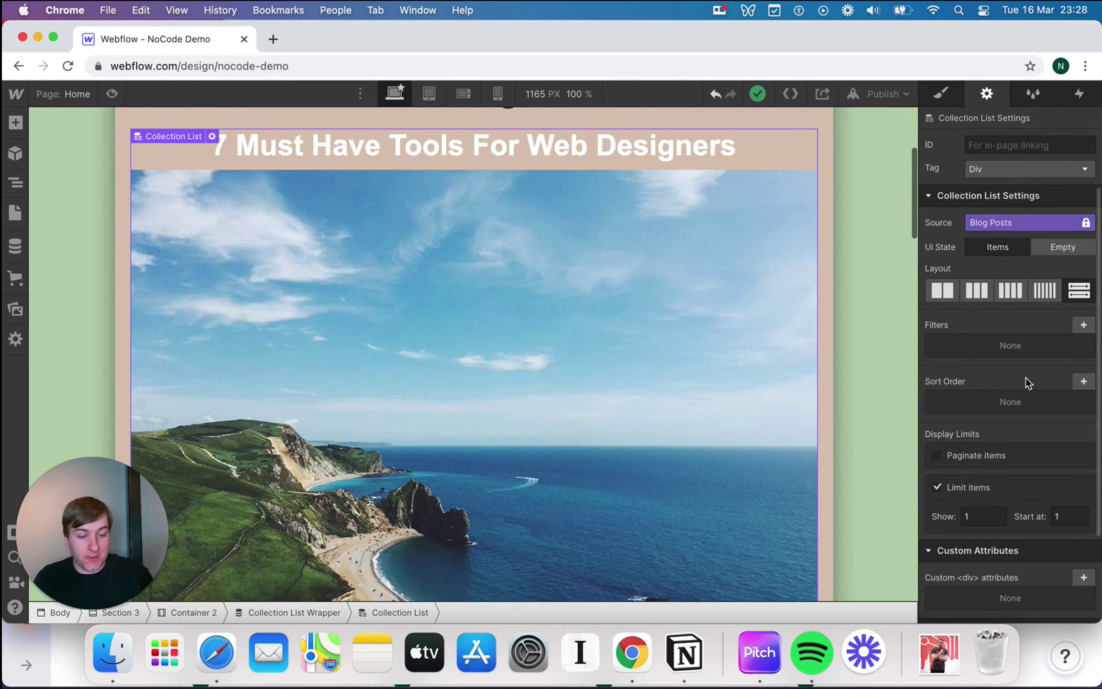
left_click(1084, 325)
left_click(988, 403)
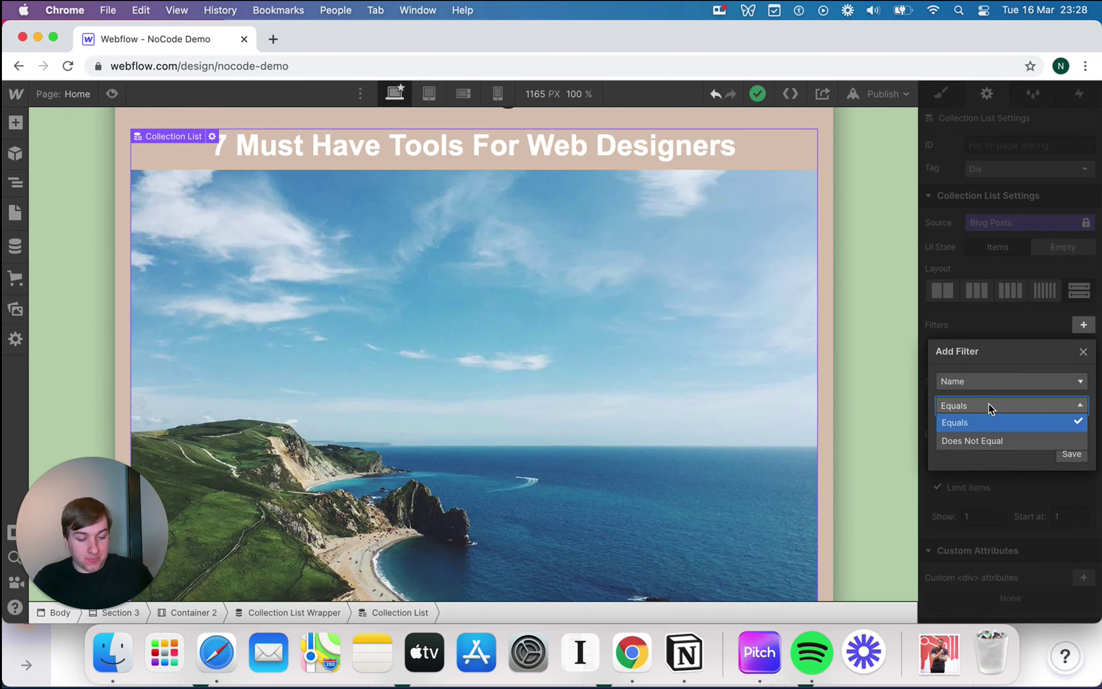
left_click(989, 417)
left_click(979, 436)
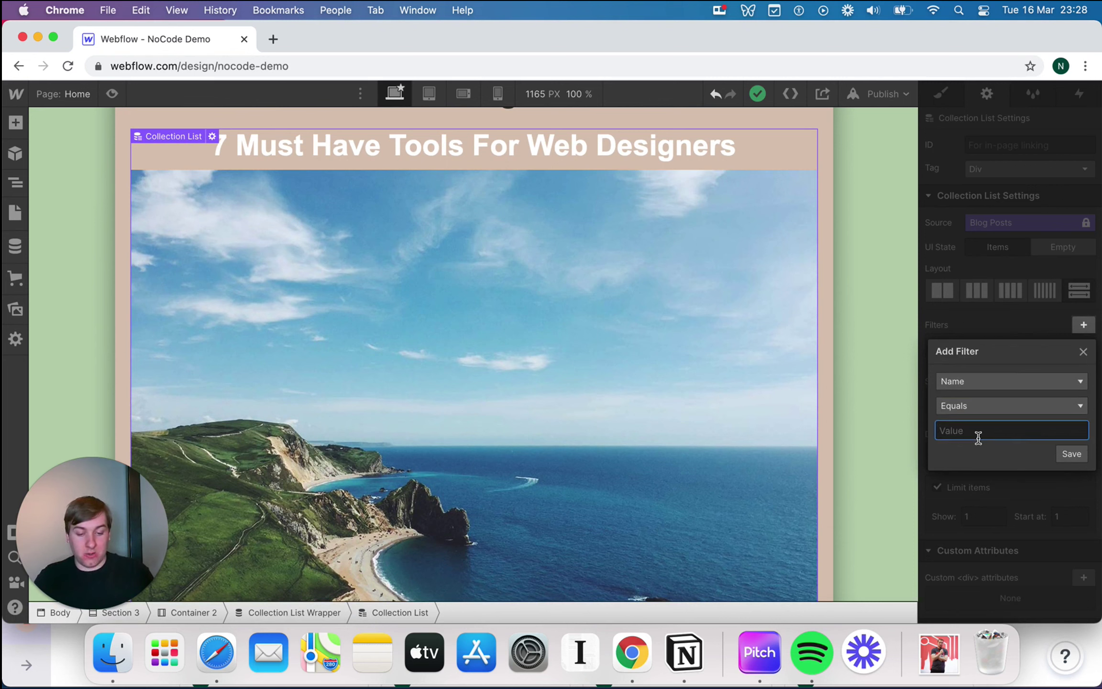
type("Why")
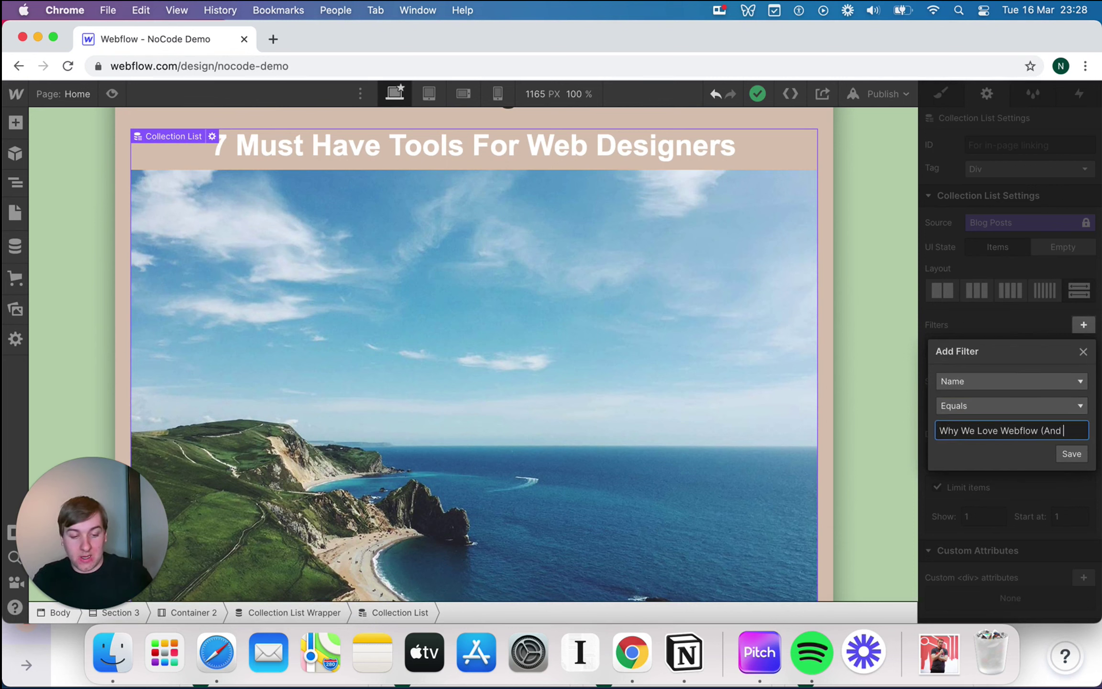
type("We Love Webflow (And You Should,")
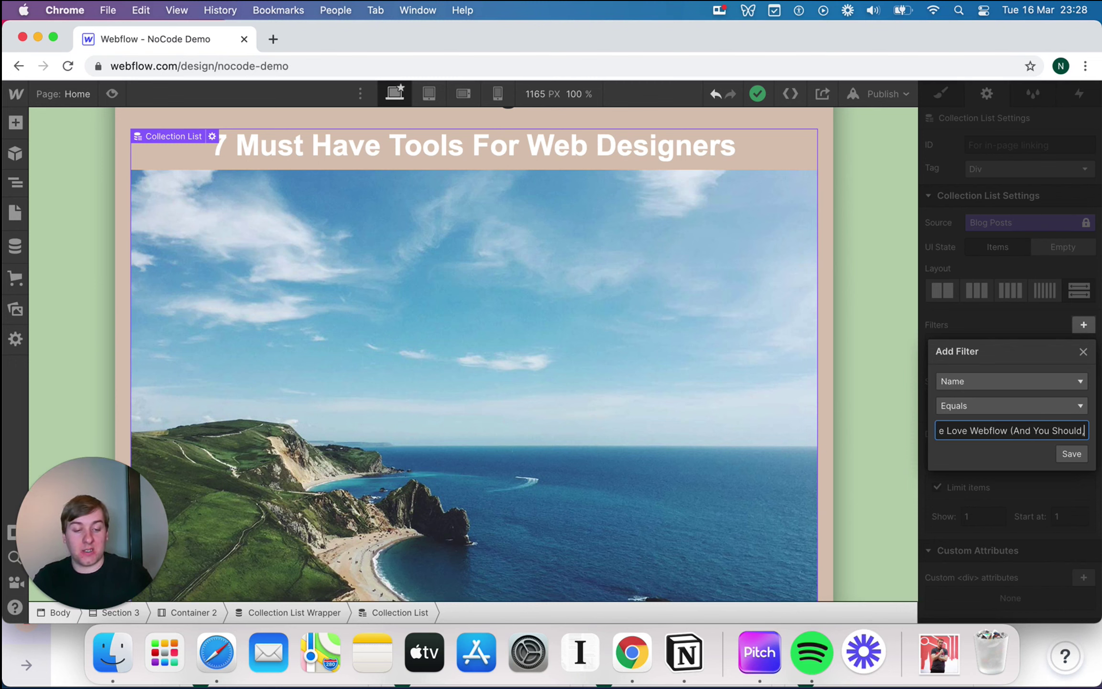
type(" Too!)")
Save the Name filter, then reopen it to edit its title value
left_click(1073, 459)
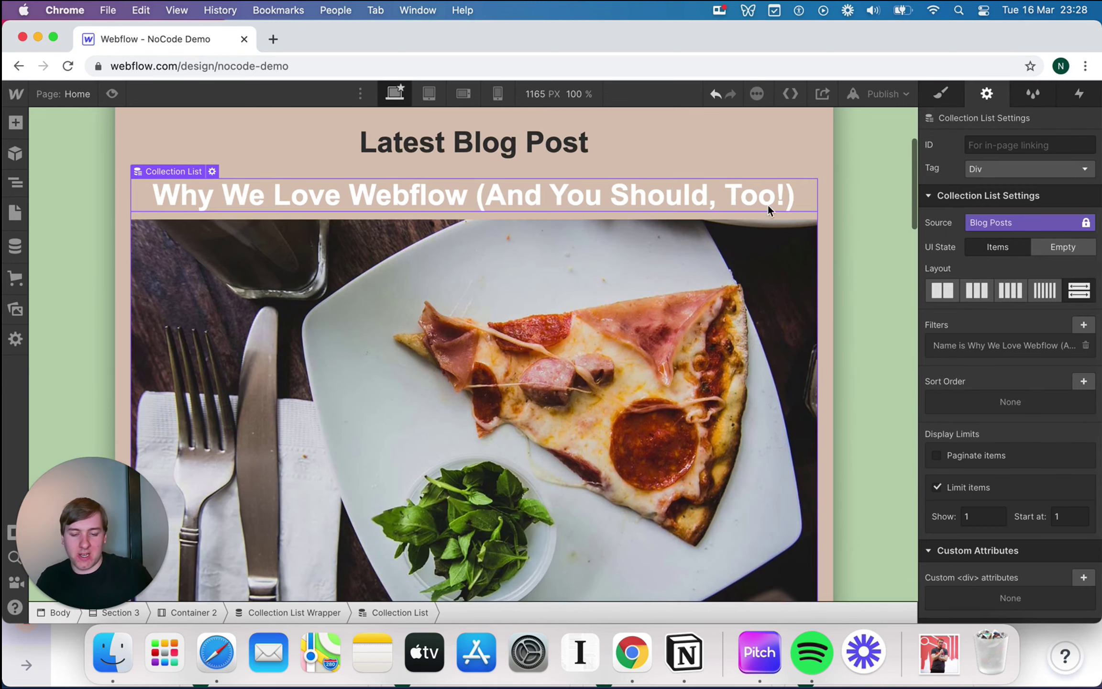
left_click(1032, 347)
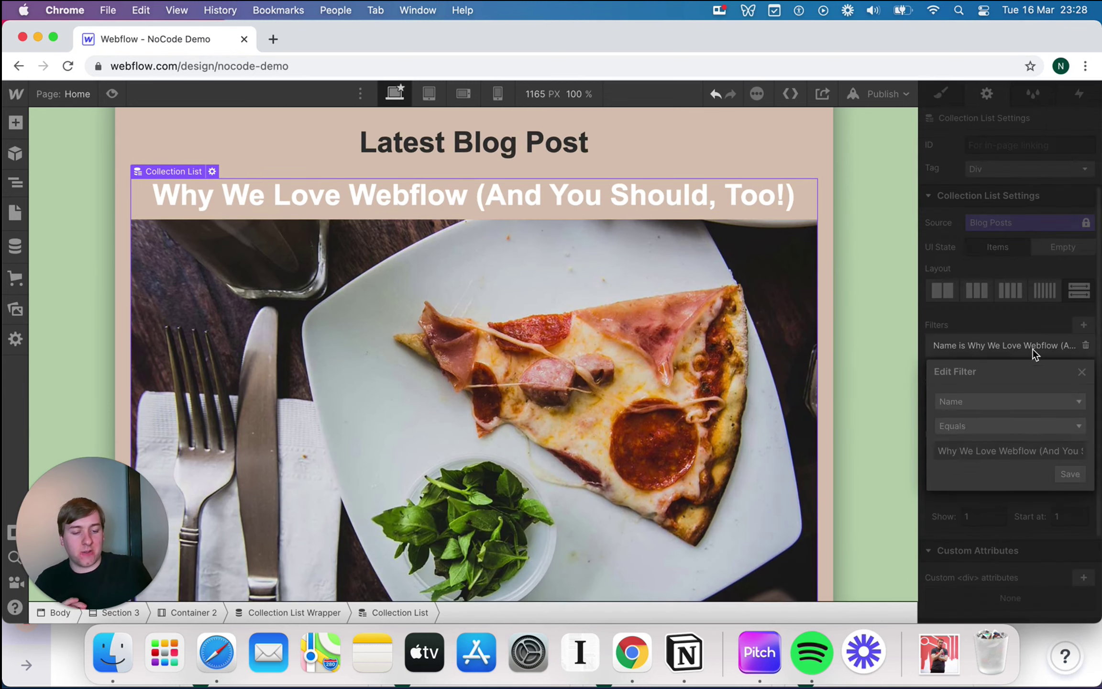
left_click(941, 455)
left_click(1069, 480)
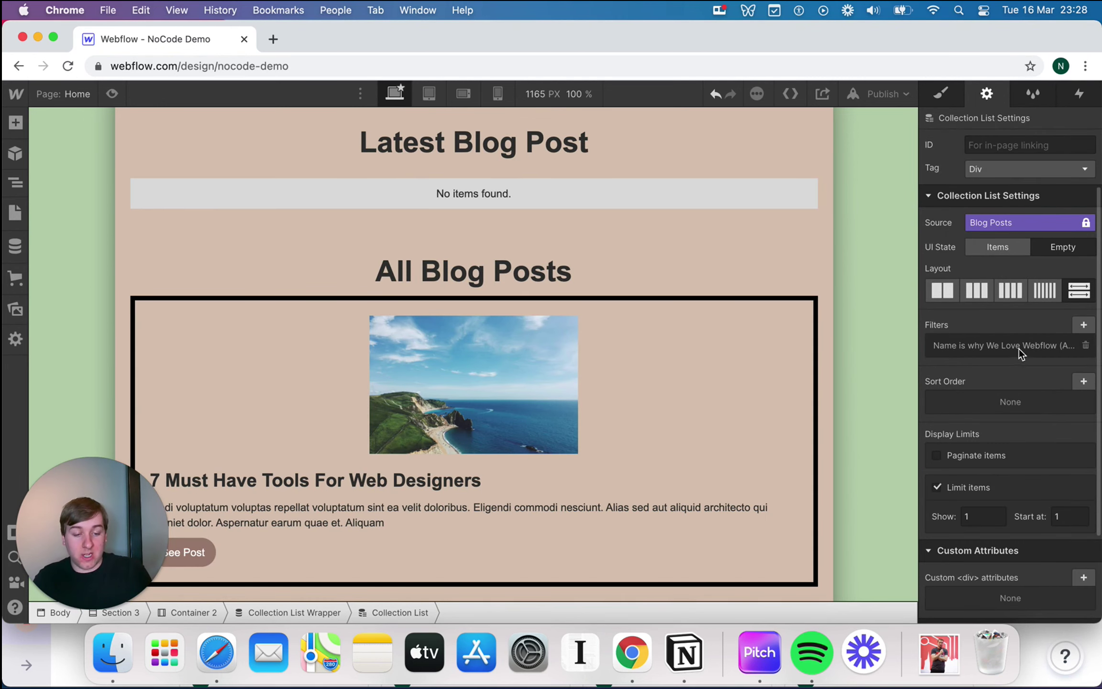
Capitalize the first 'W' of the filter value, keep Equals, and save the Name filter
left_click(1019, 346)
left_click(943, 455)
key("BackSpace")
type("Why We Love Webflow (And You S")
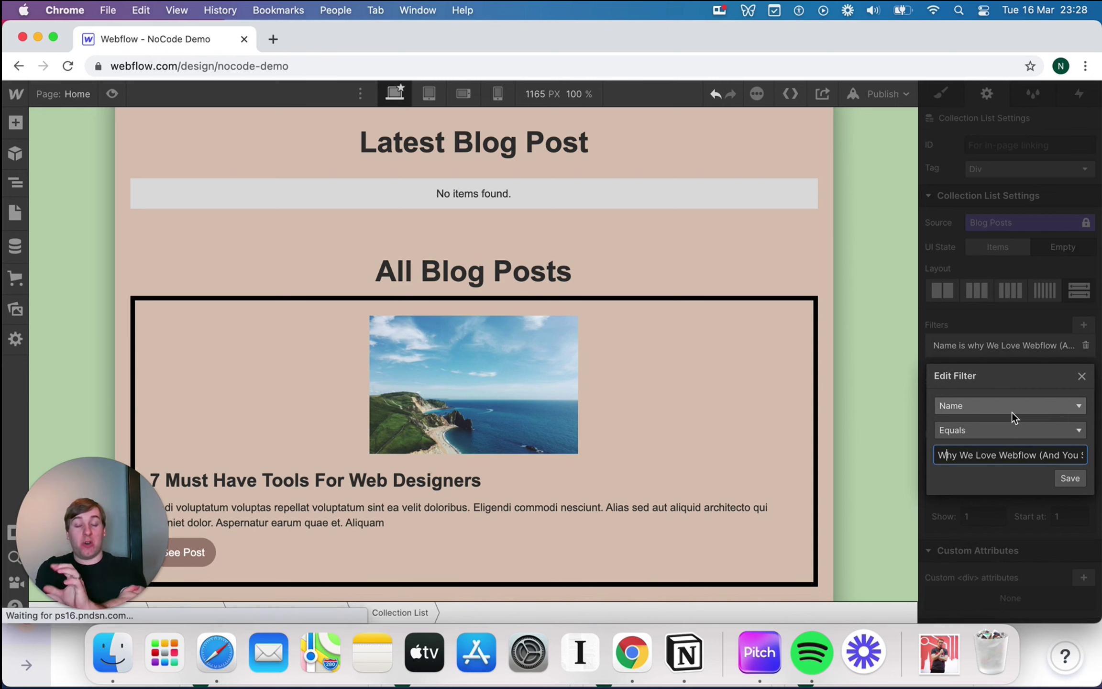
left_click(997, 439)
left_click(992, 429)
left_click(991, 376)
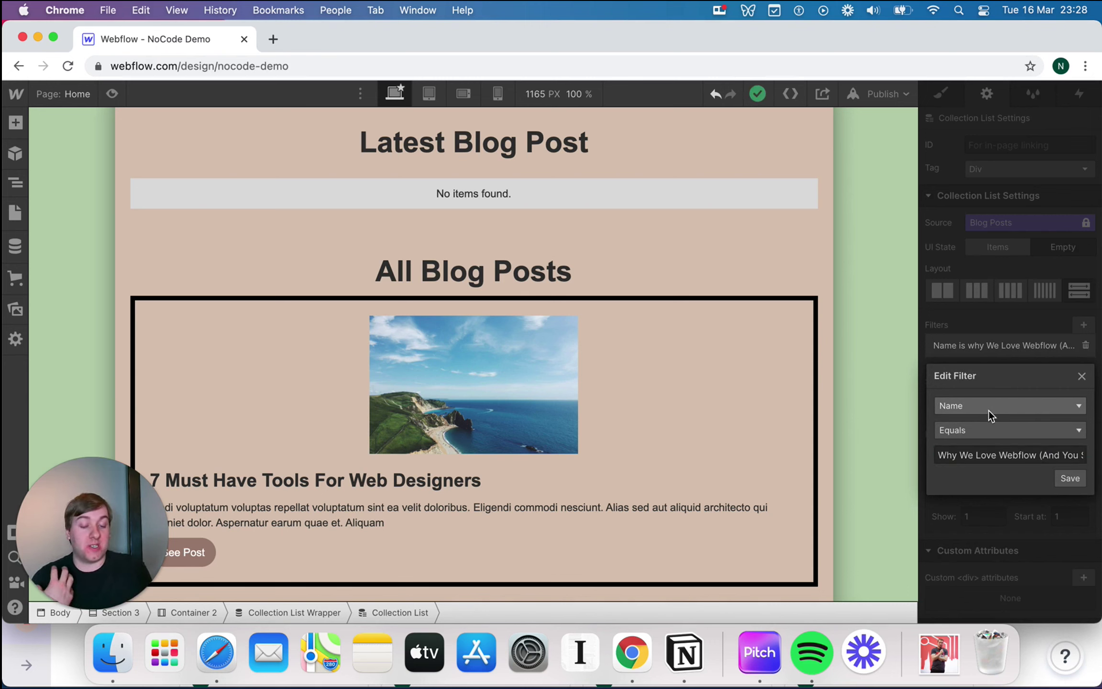
left_click(1070, 478)
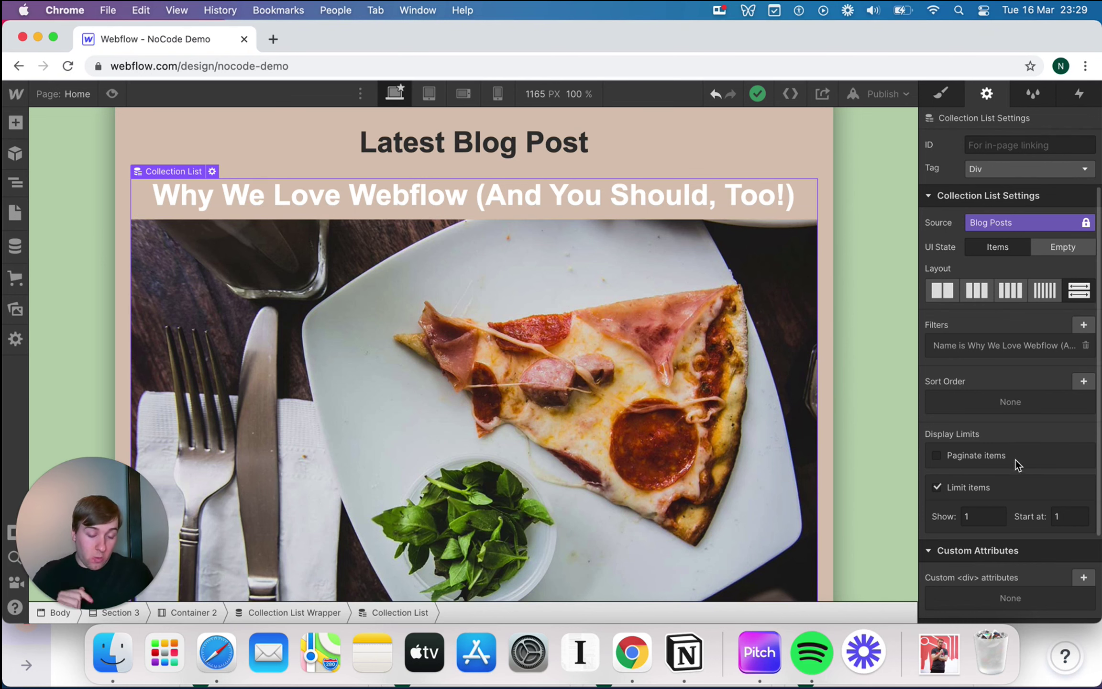
Enable Paginate items on the All Blog Posts collection list at 4 posts per page
left_click(984, 454)
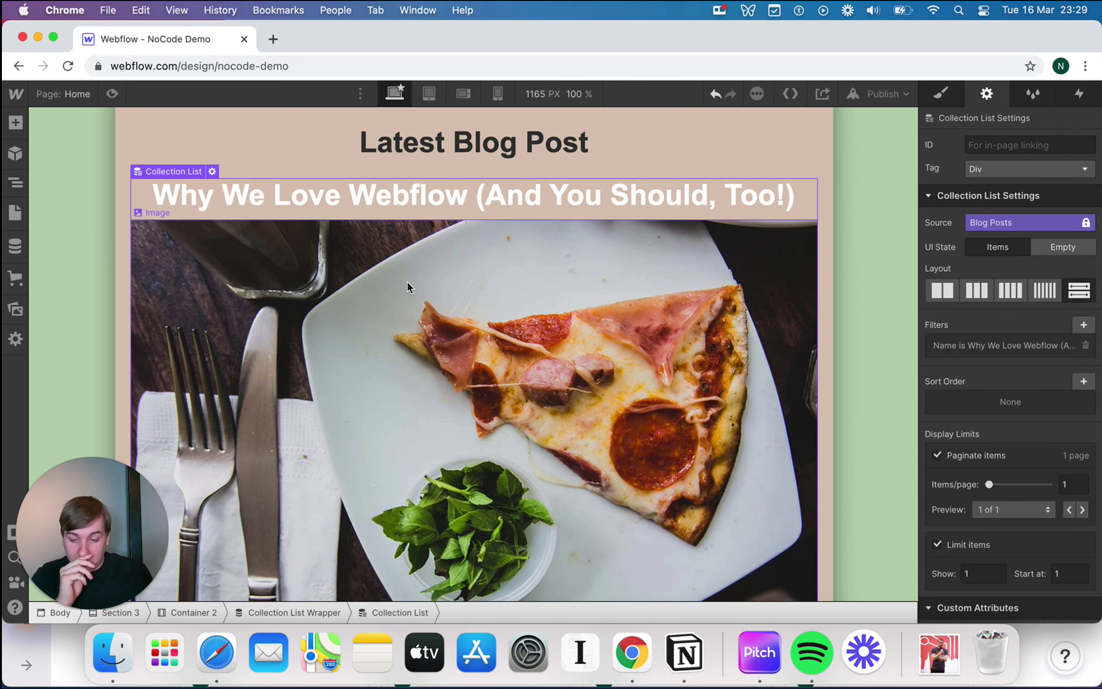
scroll(407, 281, "down", 10)
left_click(235, 268)
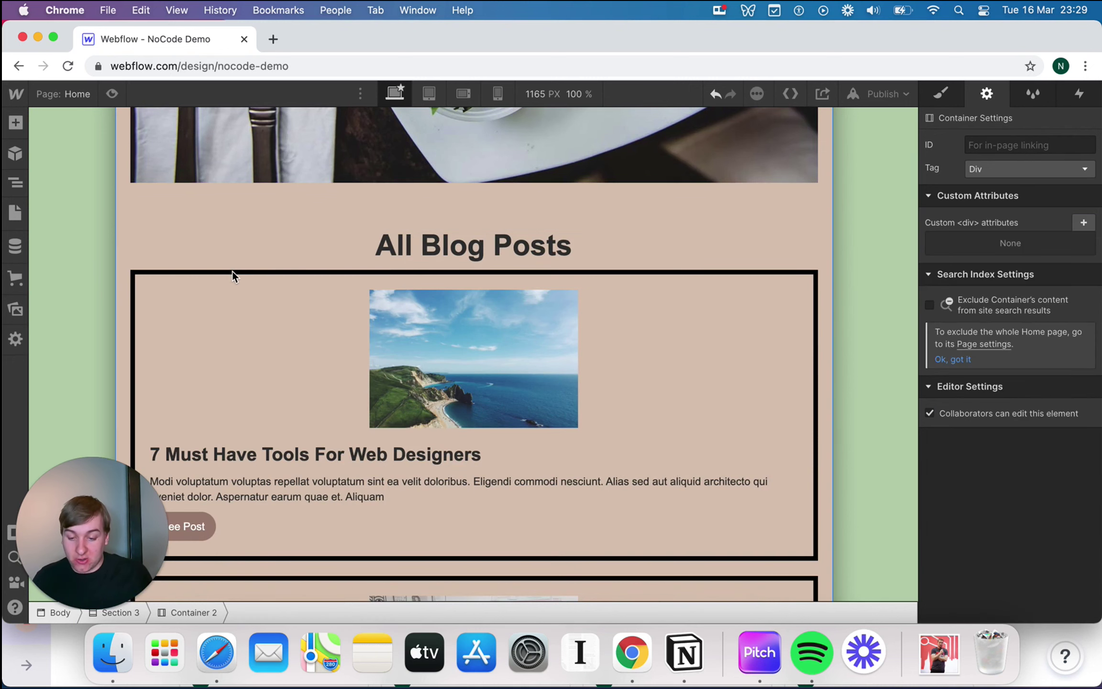
left_click(195, 271)
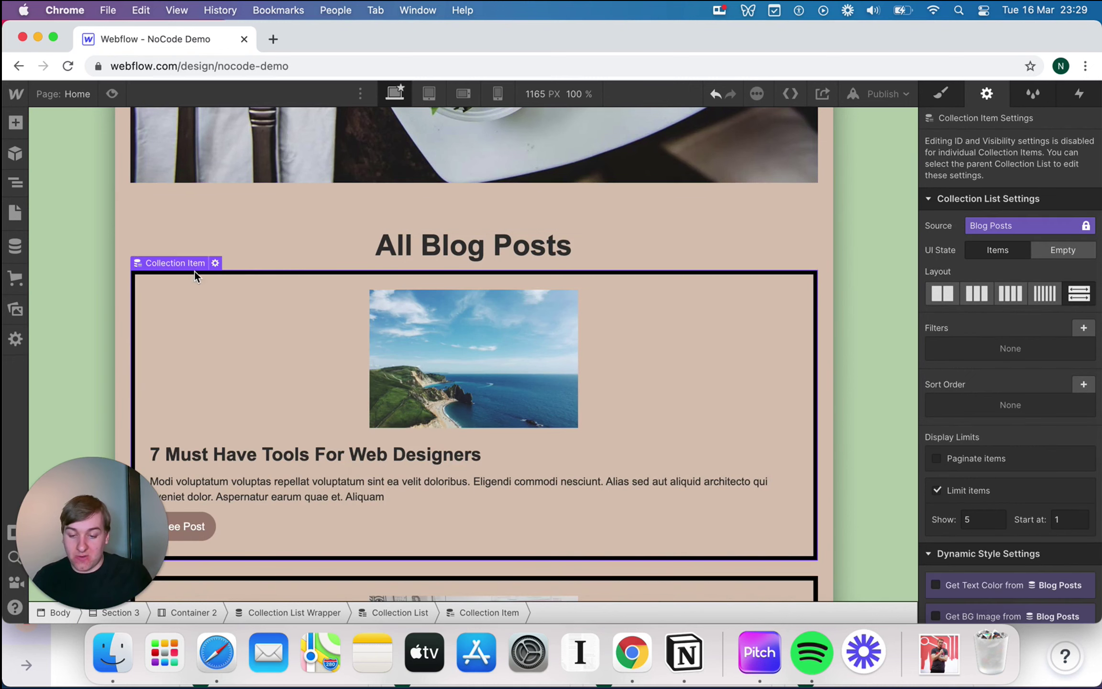
left_click(949, 460)
scroll(788, 471, "down", 10)
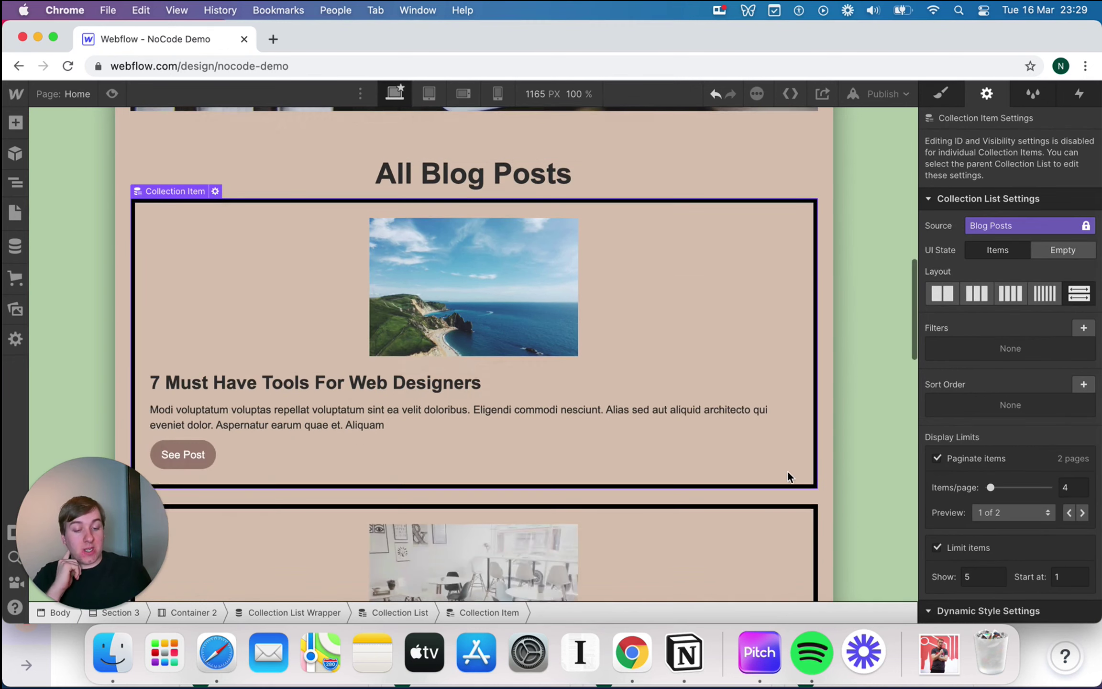
scroll(787, 470, "down", 10)
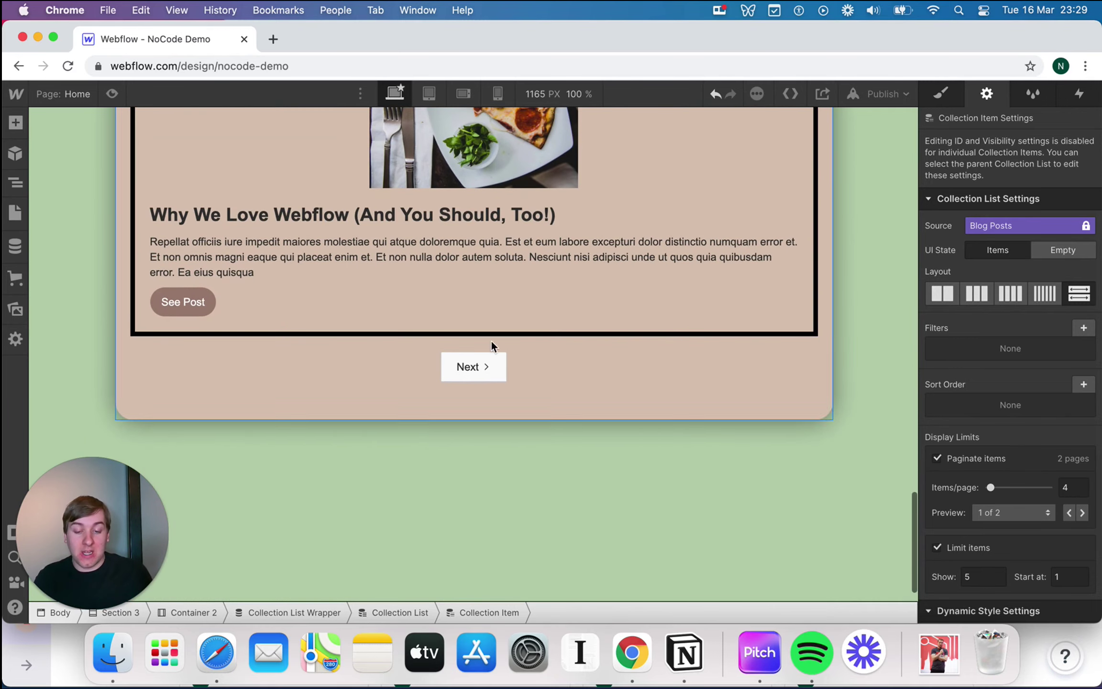
left_click(112, 95)
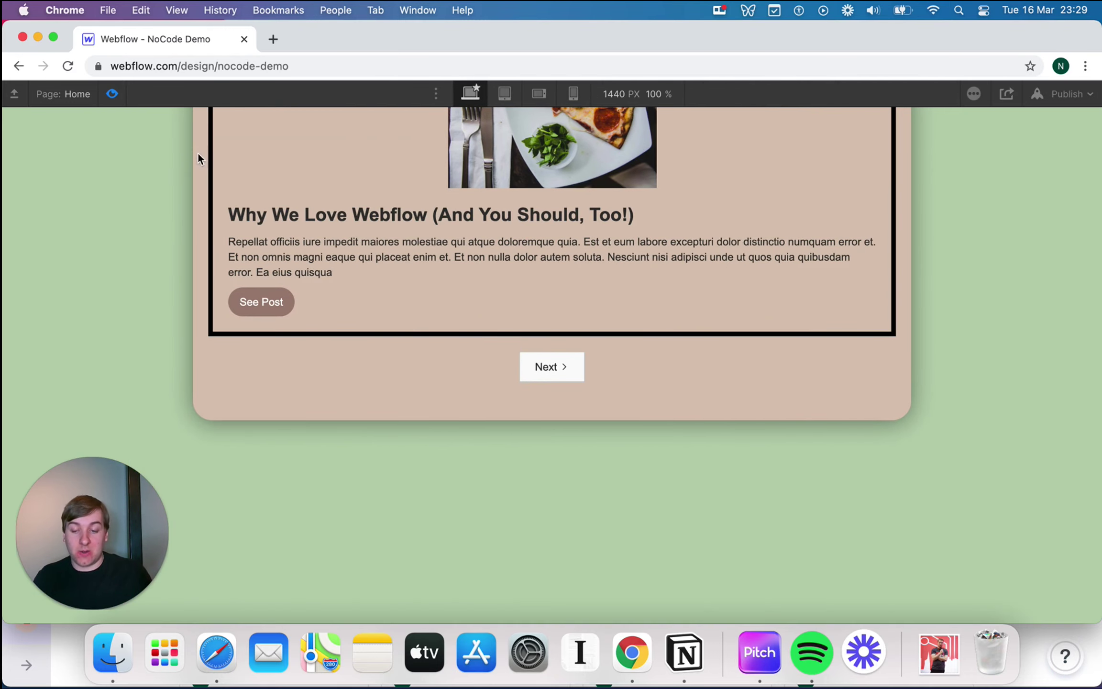
left_click(547, 371)
scroll(547, 367, "up", 10)
scroll(547, 367, "down", 3)
scroll(545, 383, "down", 2)
left_click(555, 539)
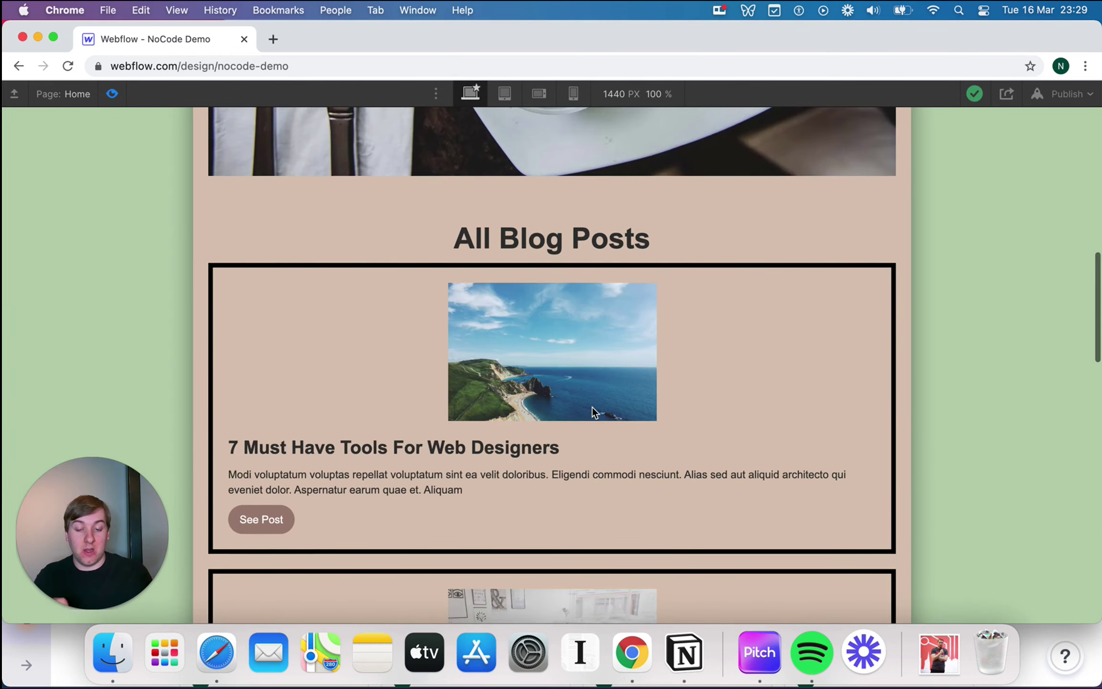
scroll(592, 407, "down", 15)
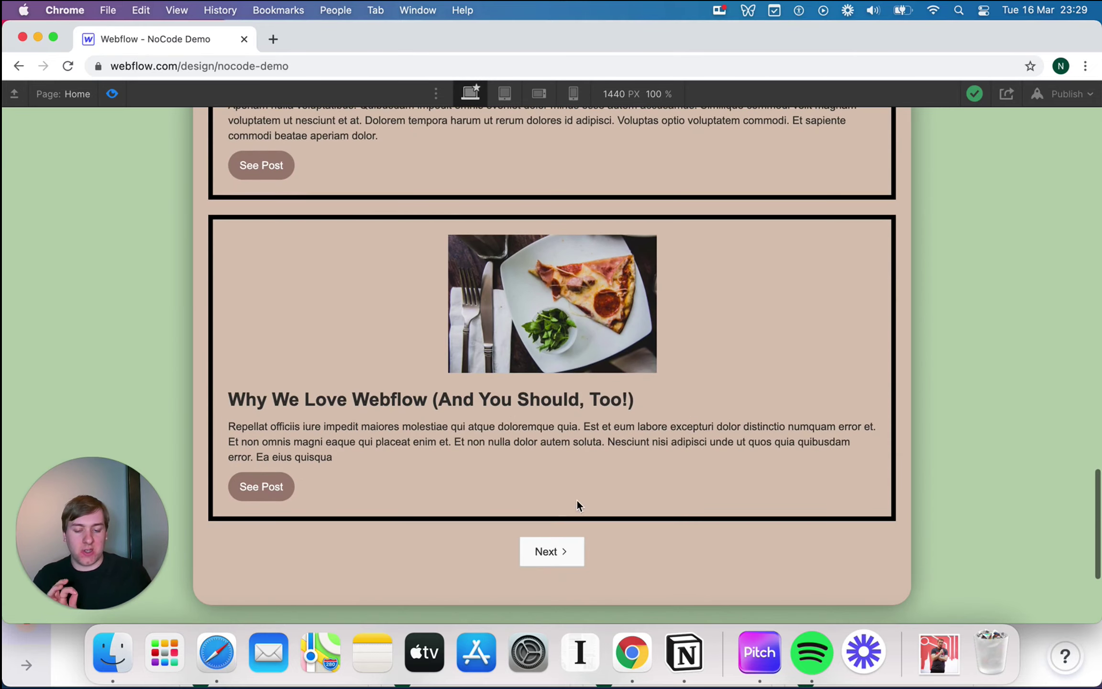
left_click(544, 555)
scroll(633, 274, "up", 8)
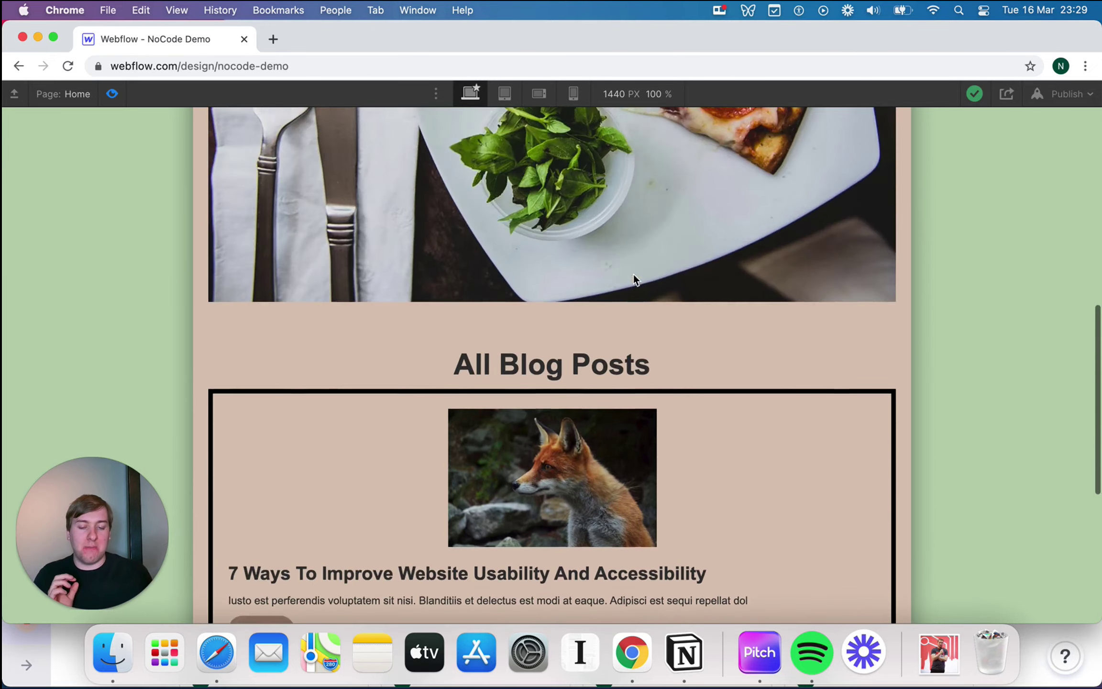
scroll(634, 276, "down", 8)
left_click(553, 341)
scroll(592, 406, "down", 13)
scroll(591, 407, "down", 3)
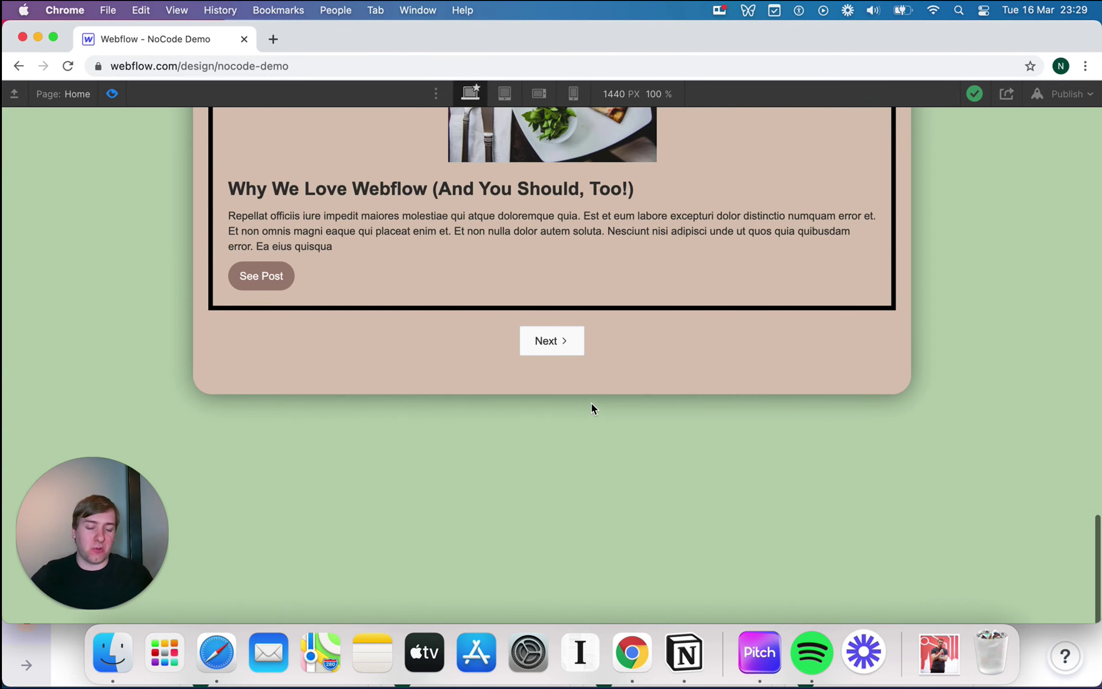
left_click(563, 352)
left_click(568, 380)
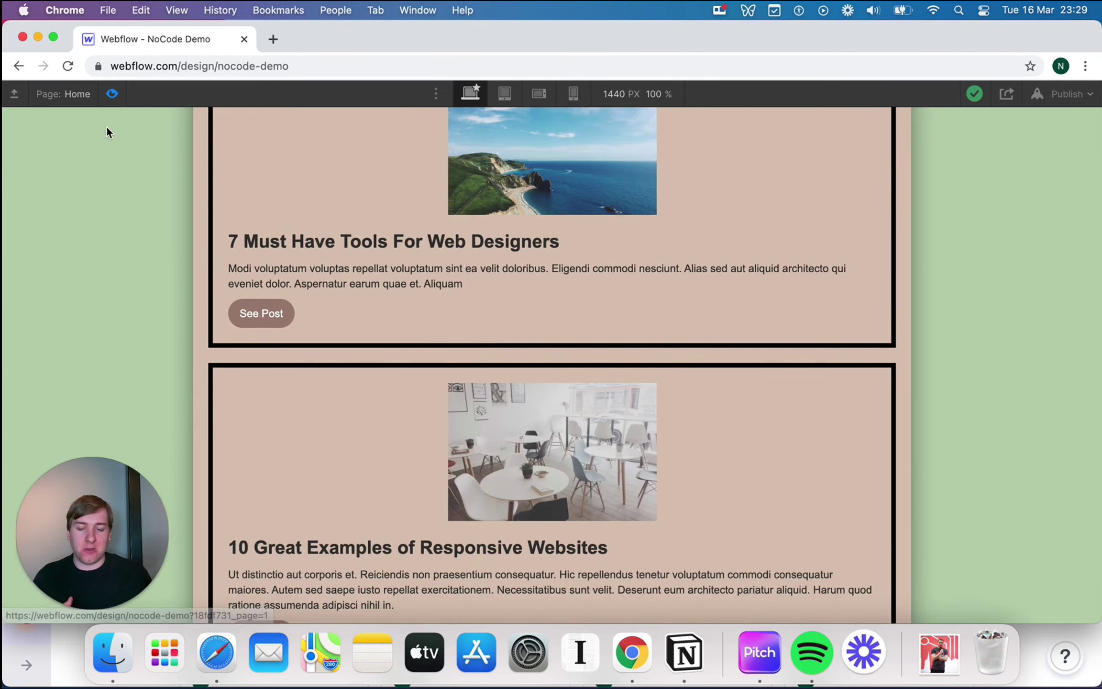
left_click(113, 94)
Set the All Blog Posts Items/page slider to 2, giving three pages
scroll(679, 367, "down", 10)
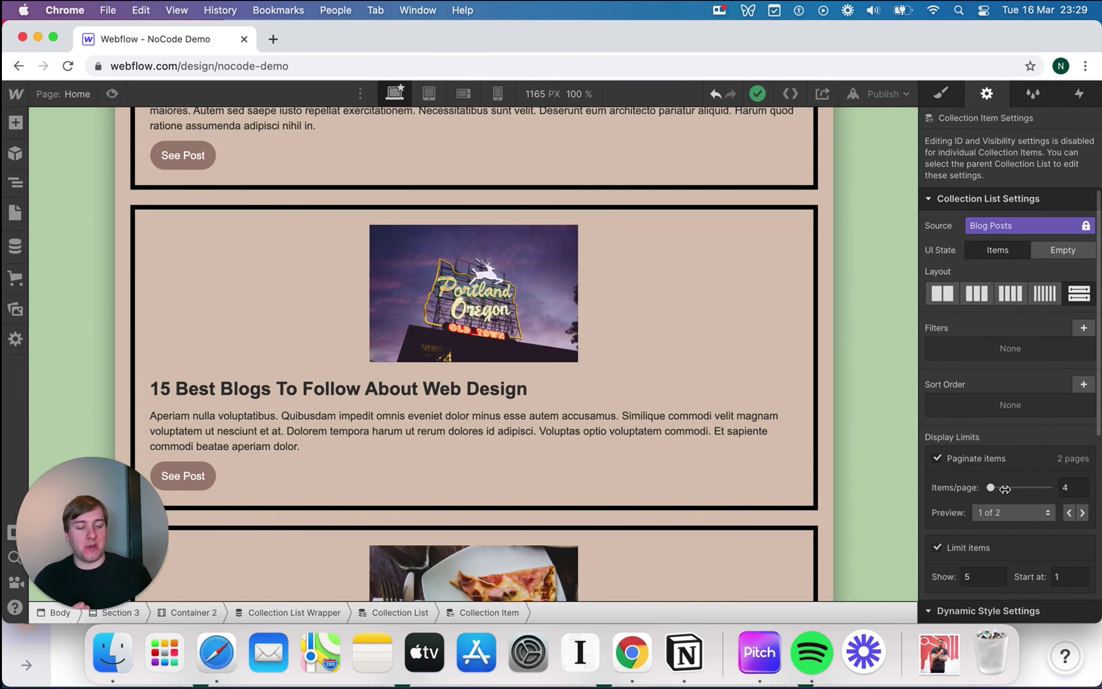
left_click(1027, 488)
key("Right")
left_click_drag(1028, 489, 872, 489)
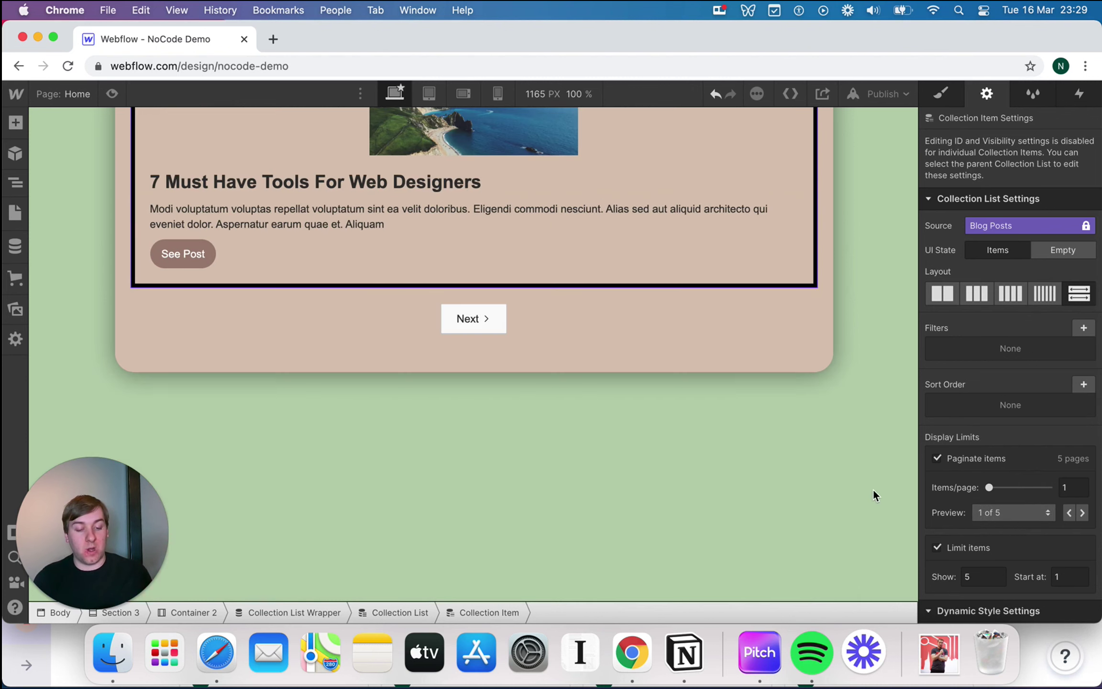
left_click_drag(990, 488, 1003, 488)
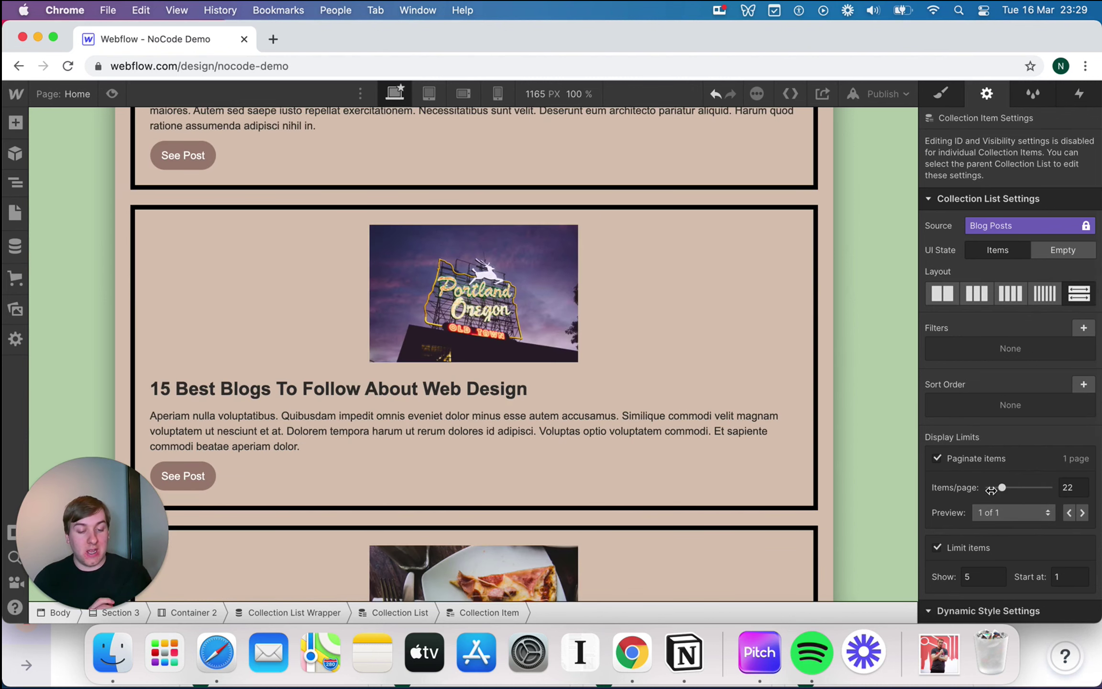
left_click_drag(991, 490, 992, 487)
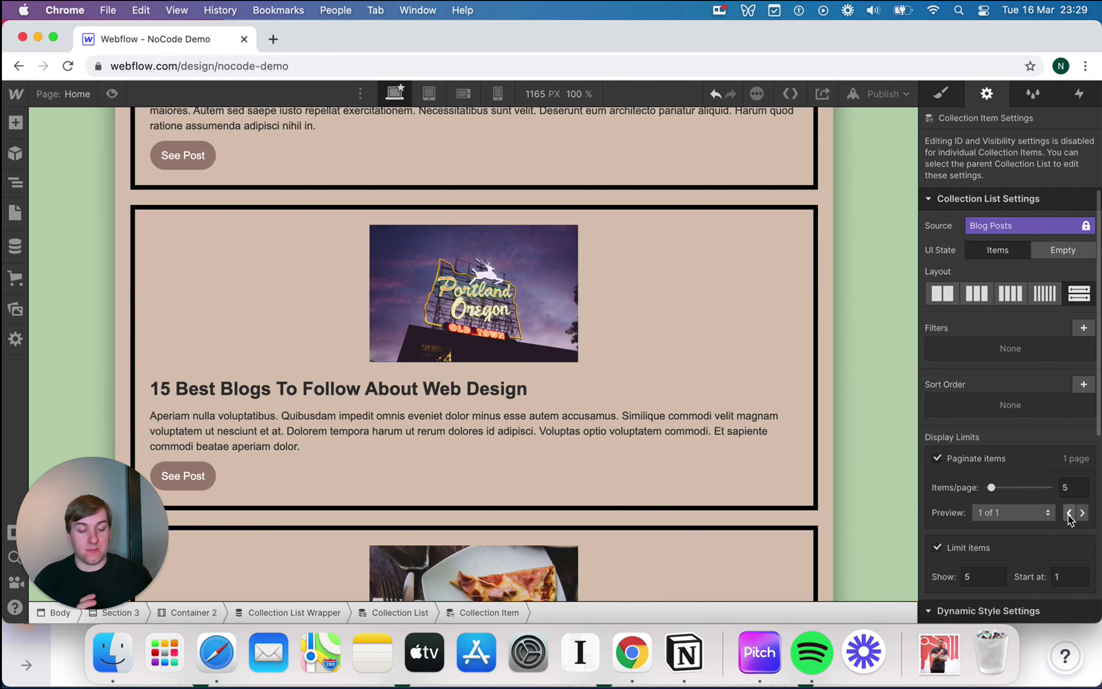
left_click_drag(992, 488, 990, 488)
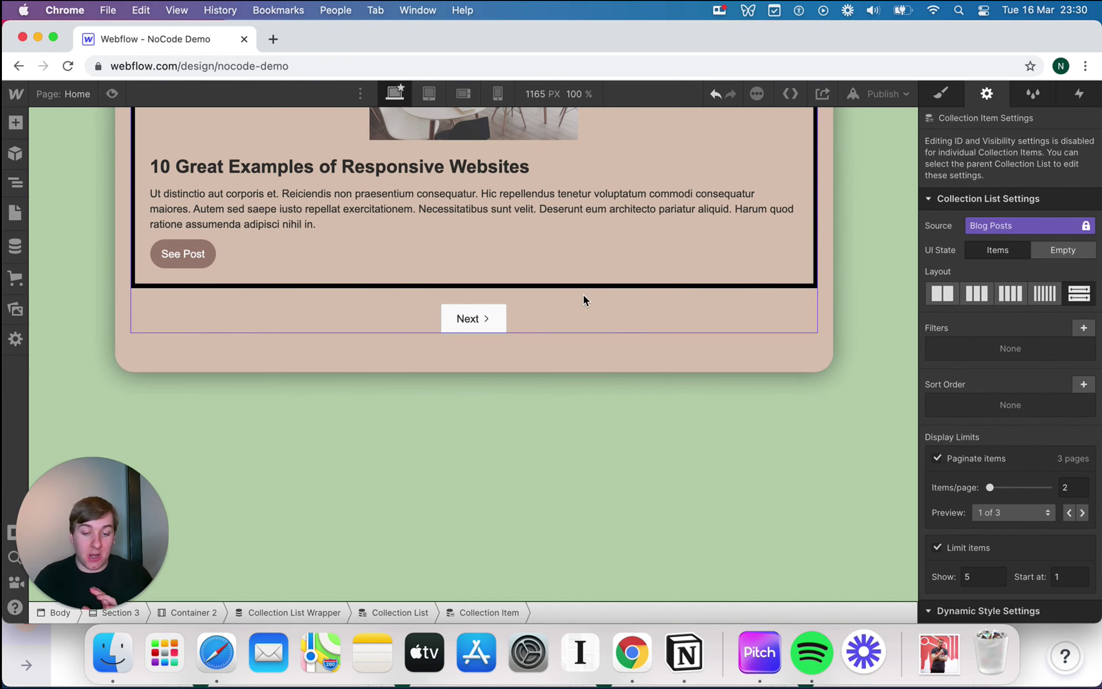
scroll(584, 300, "up", 15)
scroll(584, 294, "up", 8)
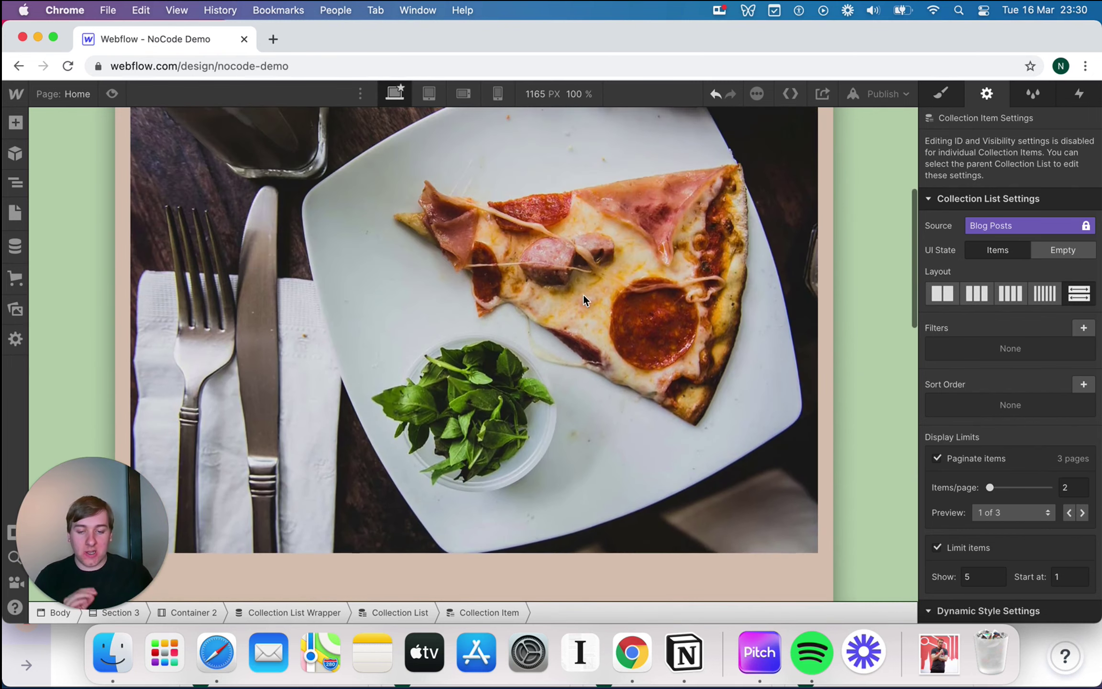